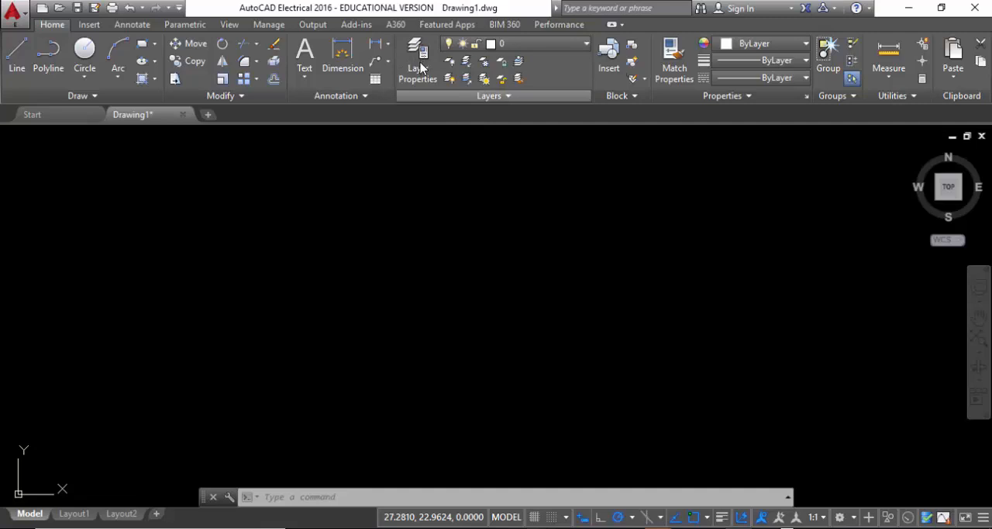
# Create a new layer named Dimensions and set its color to red.
pyautogui.click(415, 76)
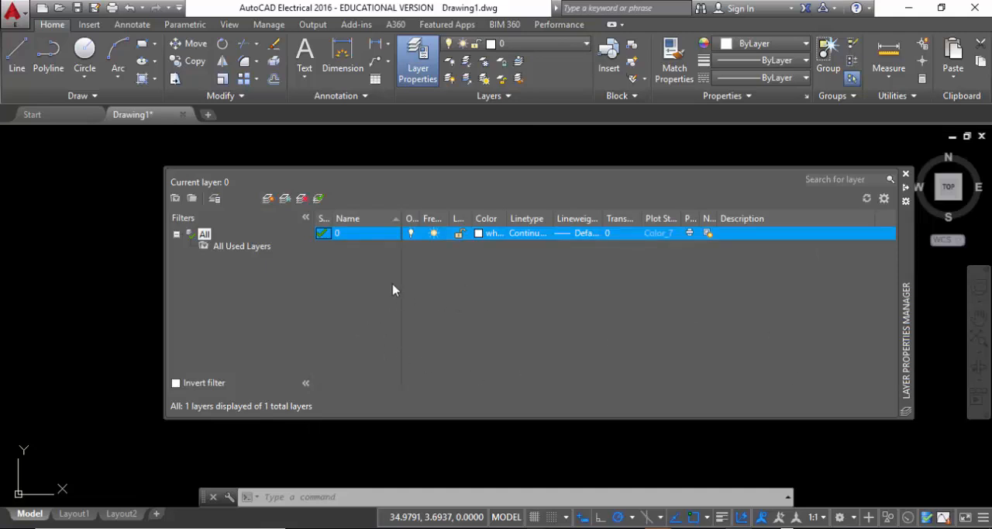
pyautogui.click(267, 198)
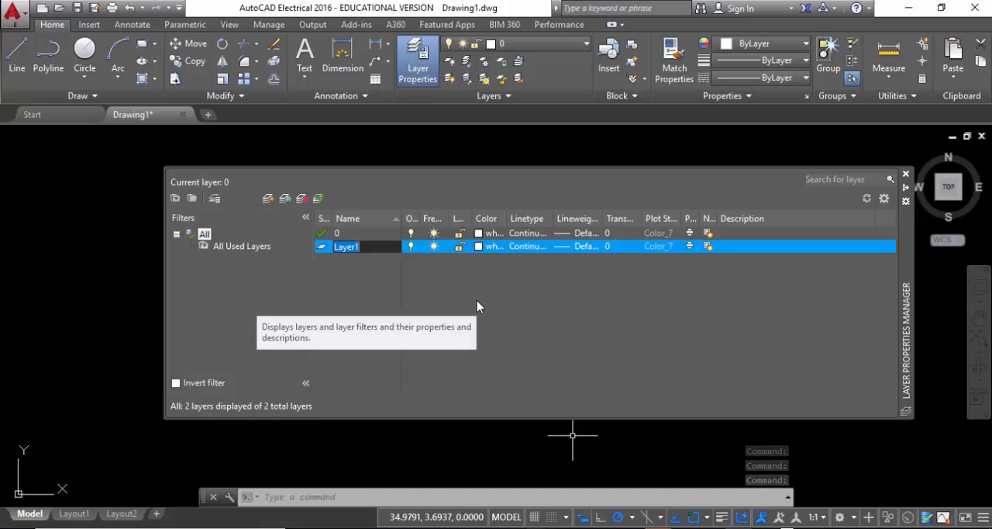
pyautogui.write('Dimensions')
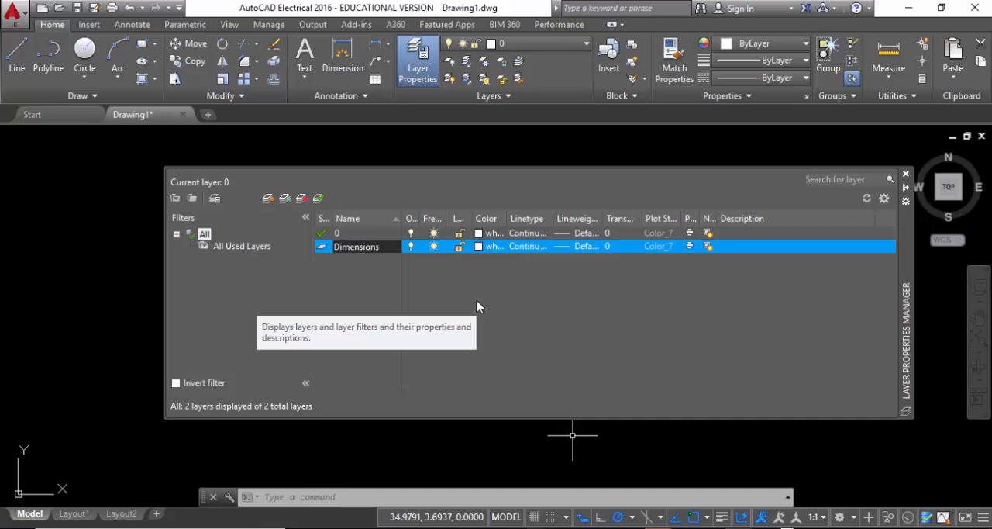
pyautogui.click(479, 247)
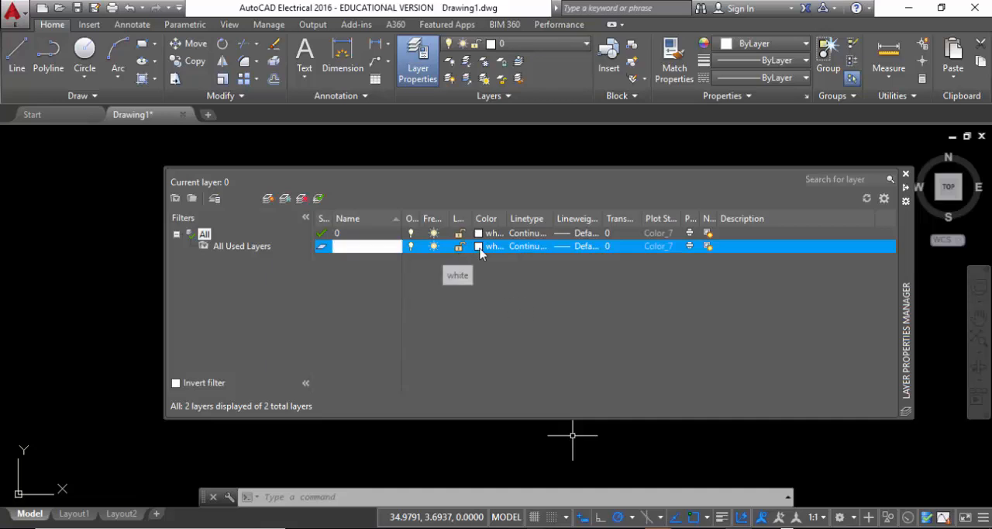
pyautogui.click(164, 253)
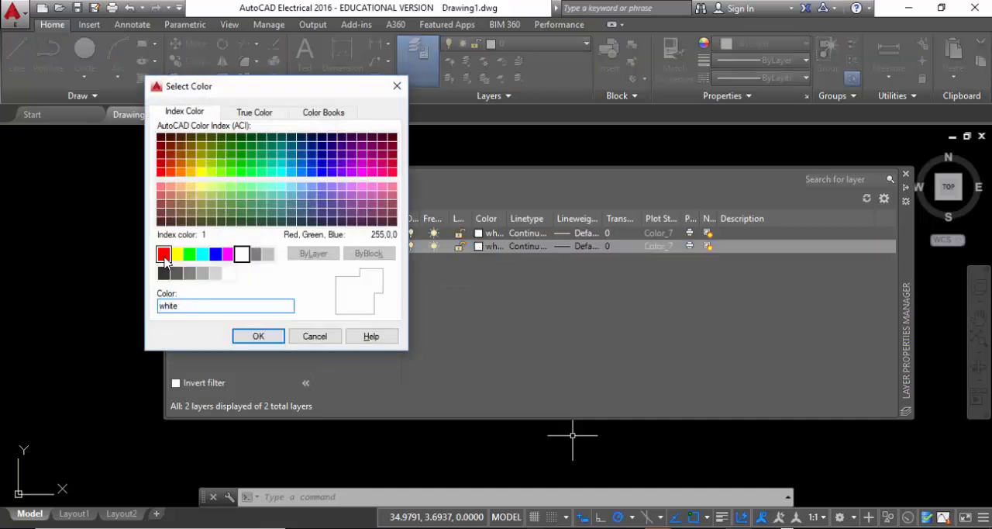
pyautogui.click(261, 336)
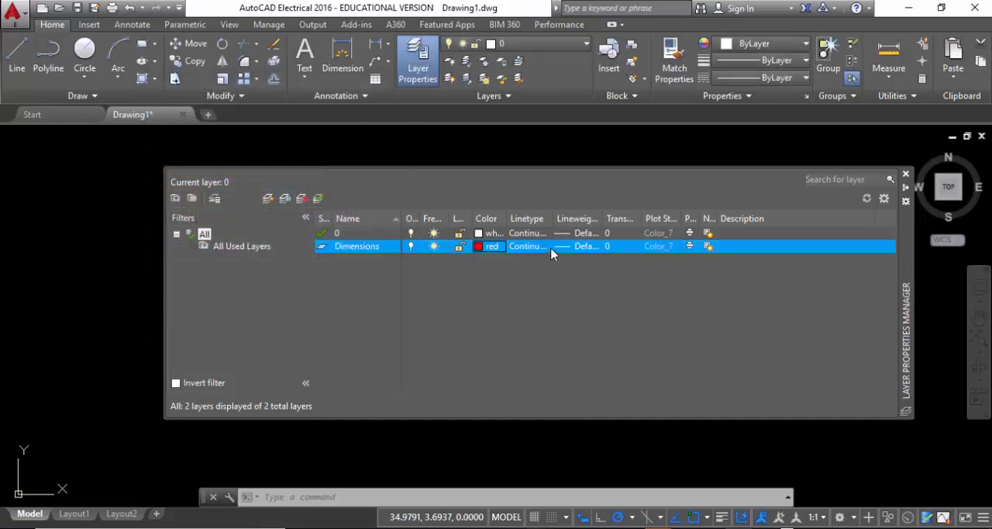
# Set the Dimensions layer's color to green and its lineweight to 0.18 mm.
pyautogui.click(479, 246)
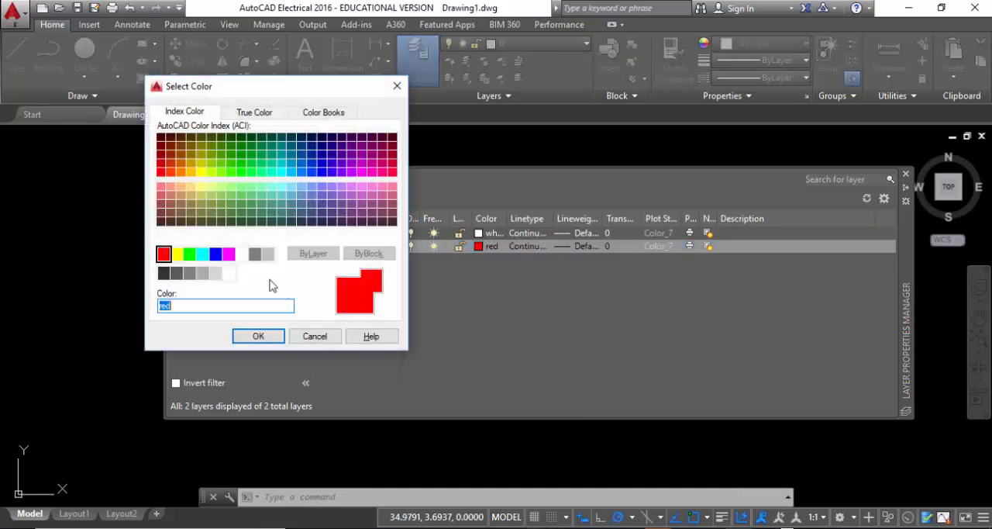
pyautogui.click(189, 255)
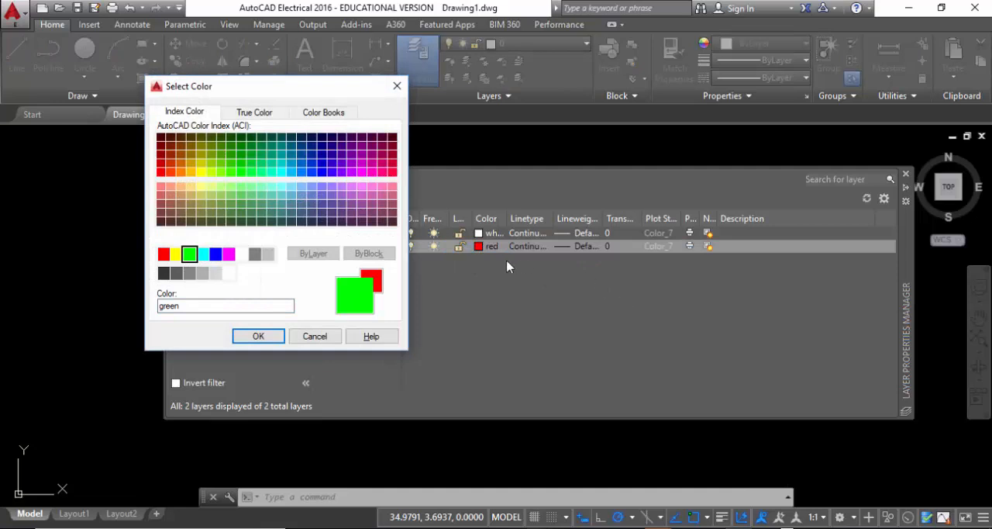
pyautogui.click(259, 336)
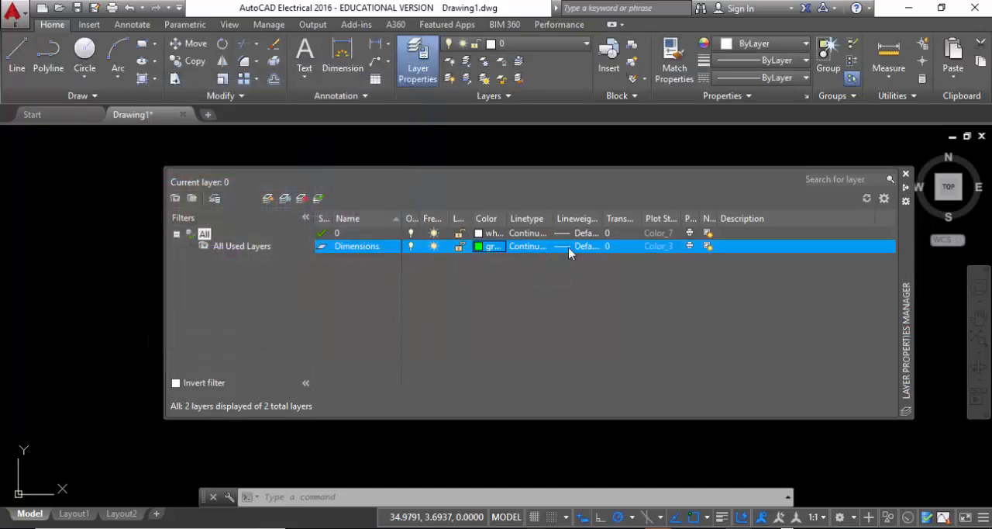
pyautogui.click(568, 248)
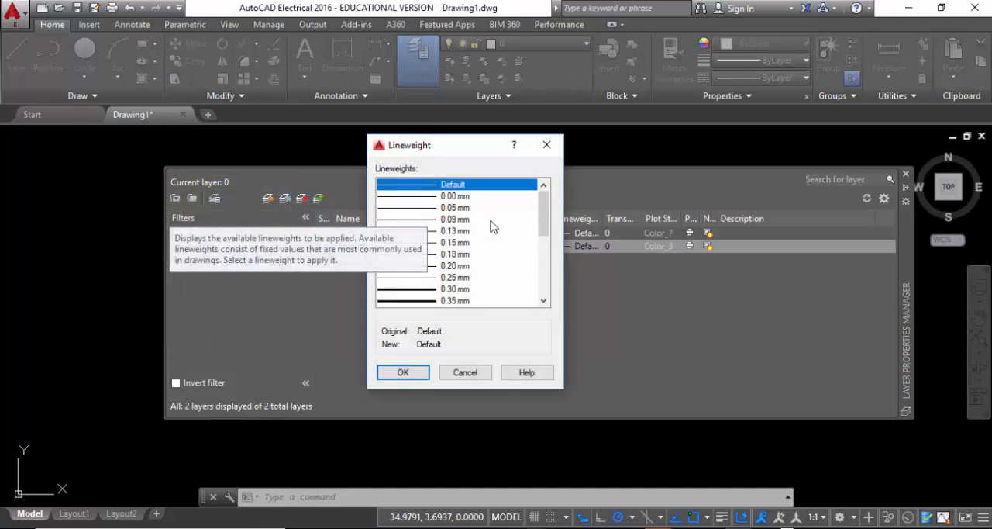
pyautogui.click(430, 256)
pyautogui.click(404, 372)
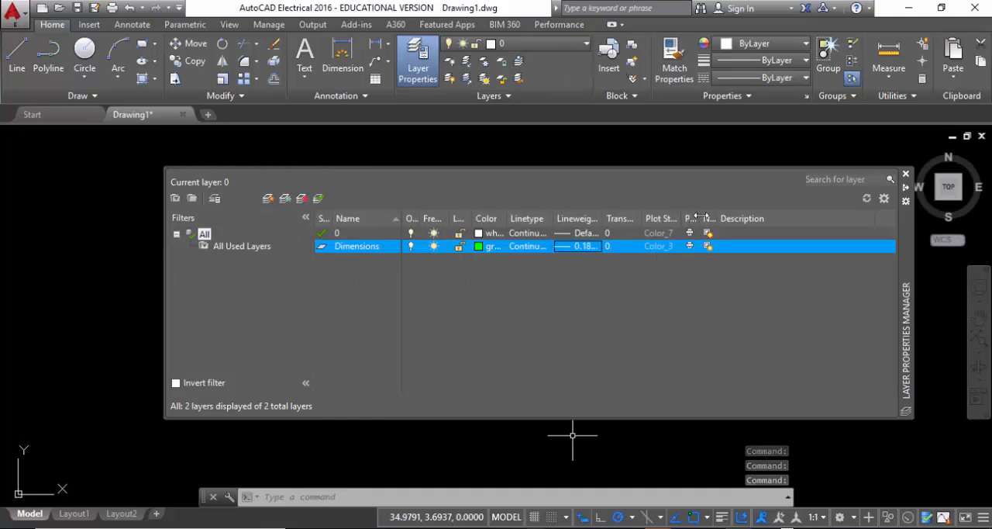
# Widen the Plot column in the layer list and switch plotting of the Dimensions layer off and back on.
pyautogui.moveTo(698, 218); pyautogui.dragTo(771, 218)
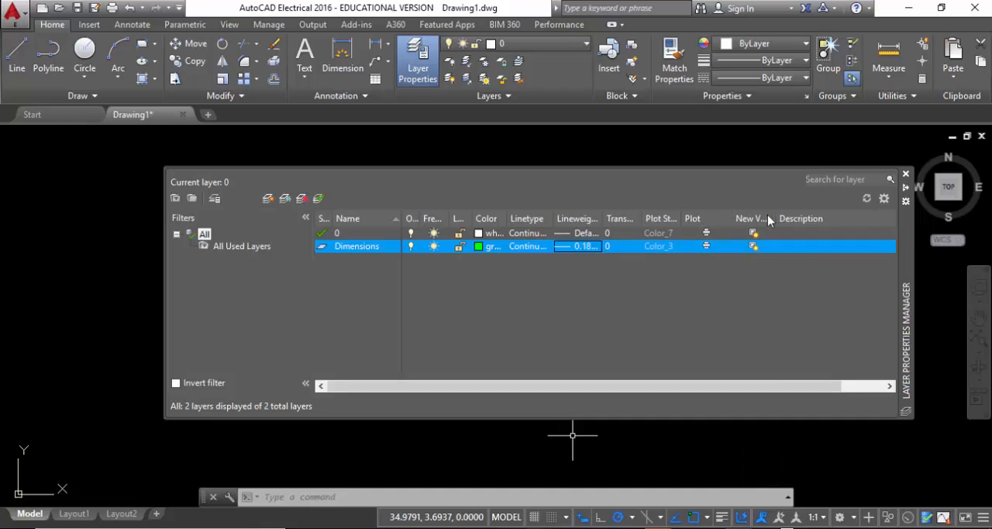
pyautogui.click(706, 248)
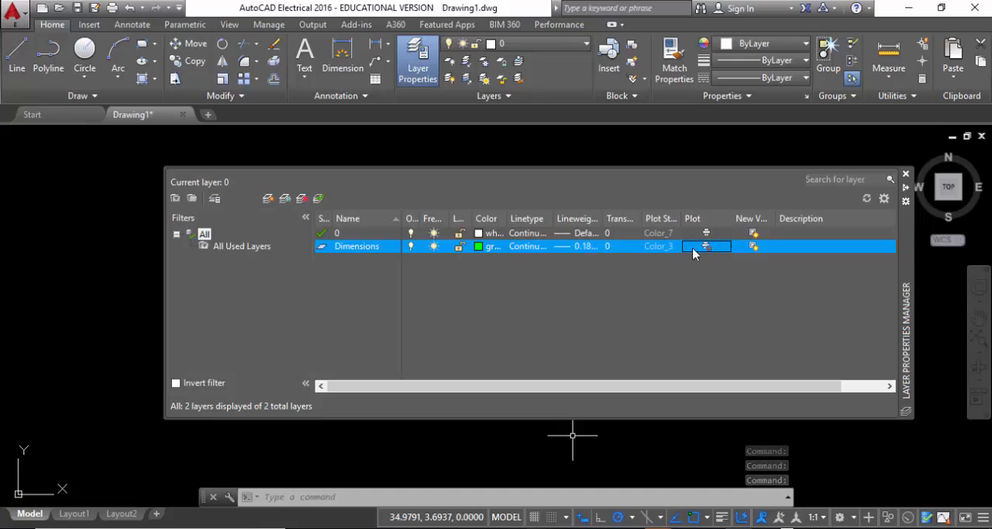
pyautogui.click(707, 246)
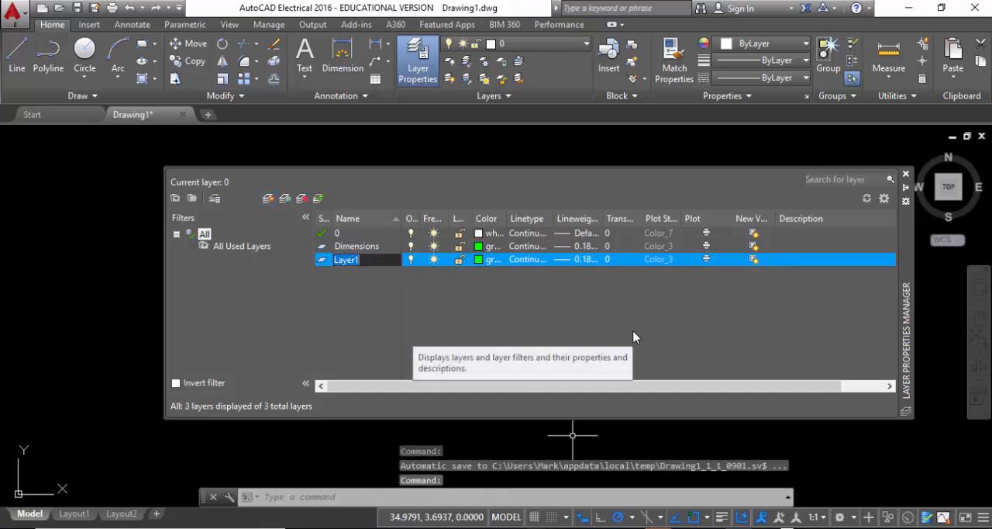
# Create a new layer named Outline and set its color to cyan.
pyautogui.write('Ounting')
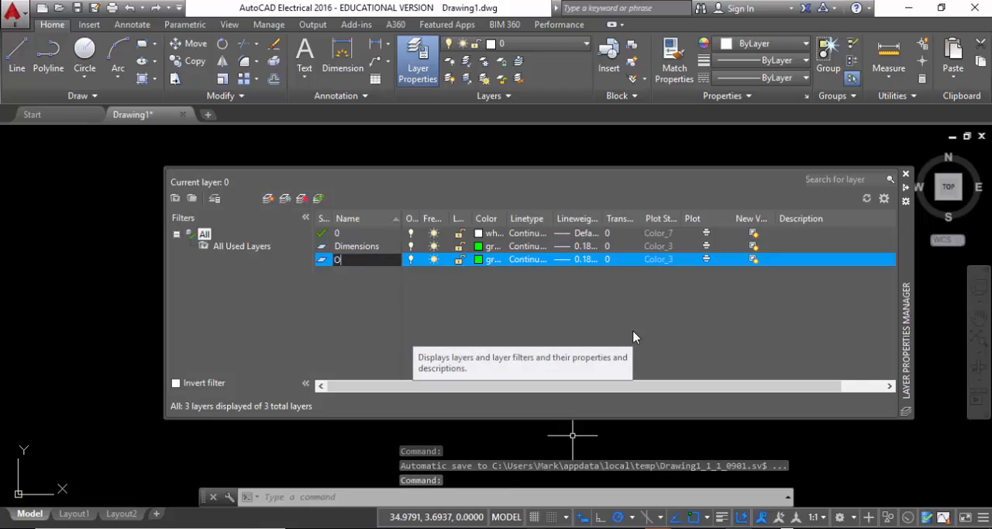
pyautogui.press('BackSpace')
pyautogui.press('BackSpace')
pyautogui.press('BackSpace')
pyautogui.press('BackSpace')
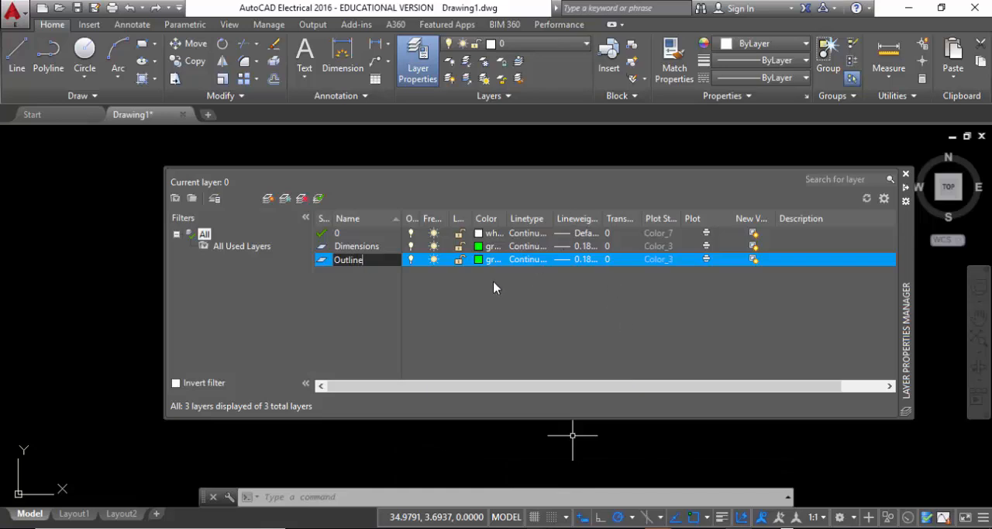
pyautogui.click(481, 262)
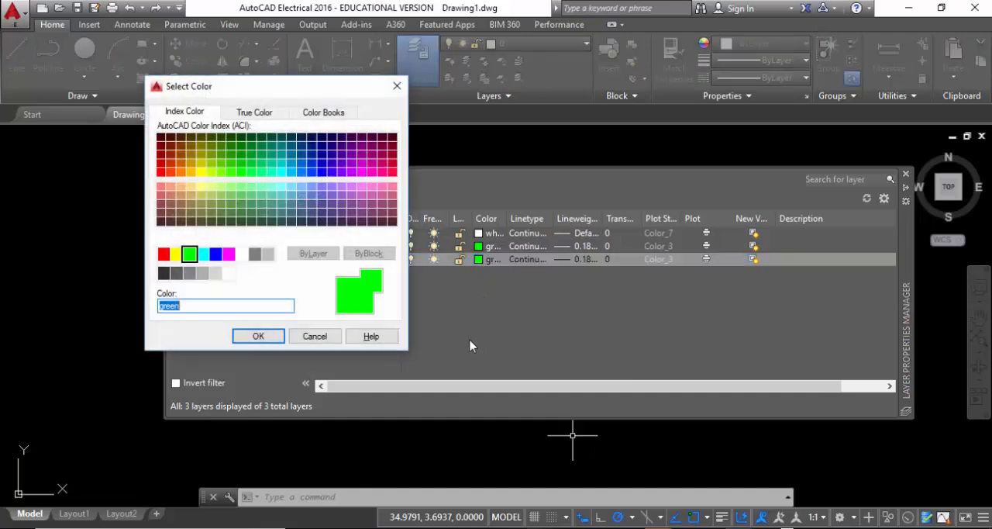
pyautogui.click(203, 254)
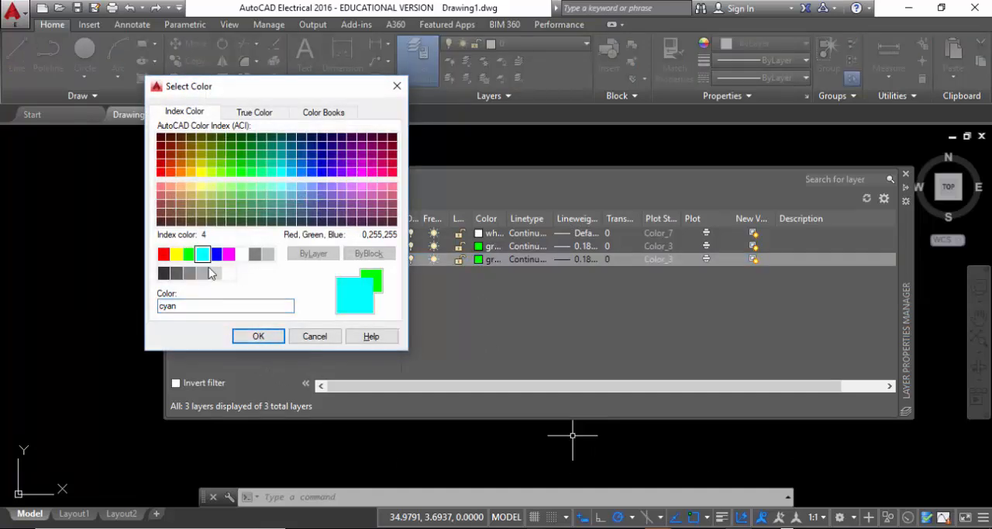
pyautogui.click(258, 336)
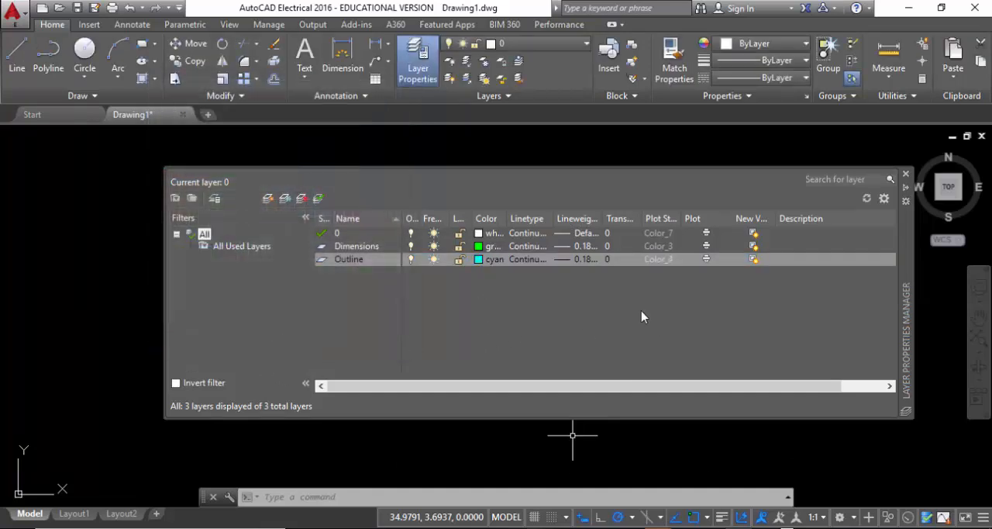
# Set the Outline layer's lineweight to 0.50 mm.
pyautogui.click(566, 261)
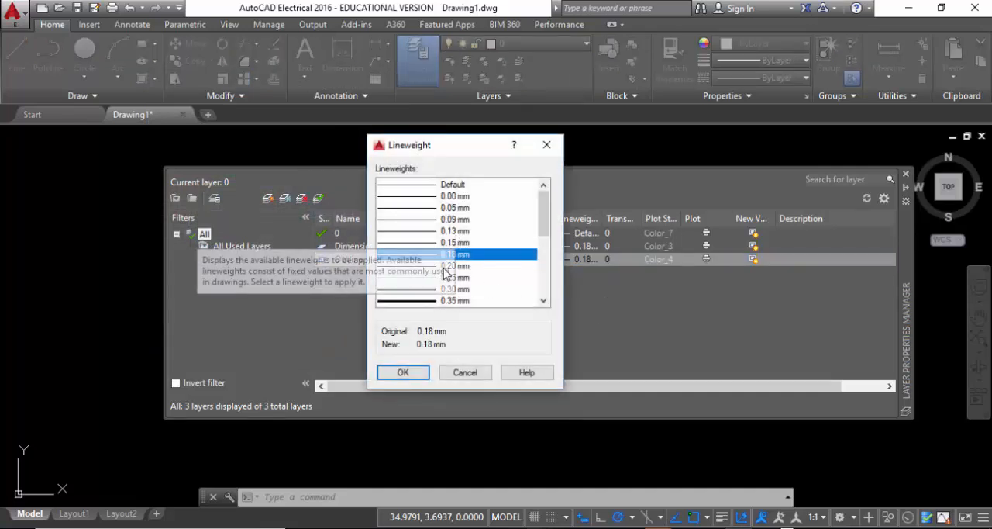
pyautogui.scroll(-2, 516, 254)
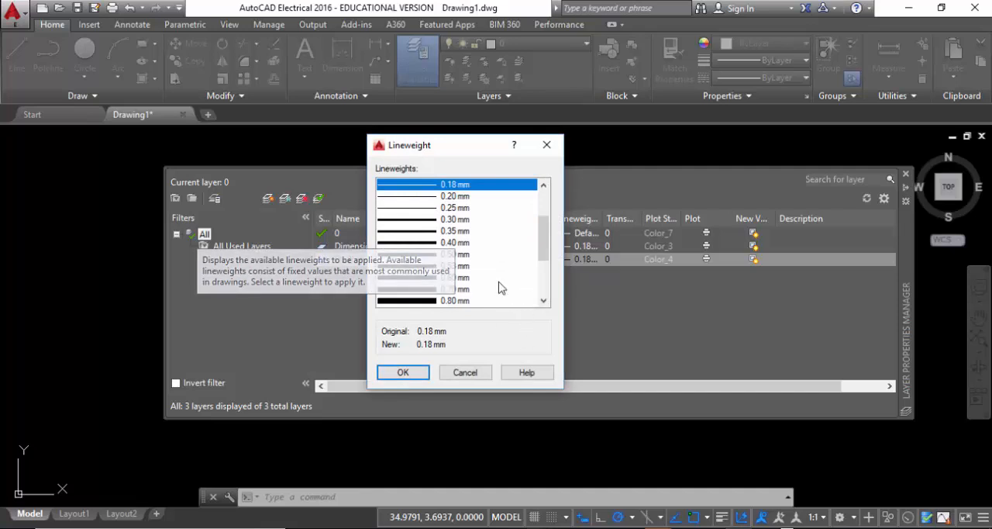
pyautogui.click(465, 254)
pyautogui.click(403, 372)
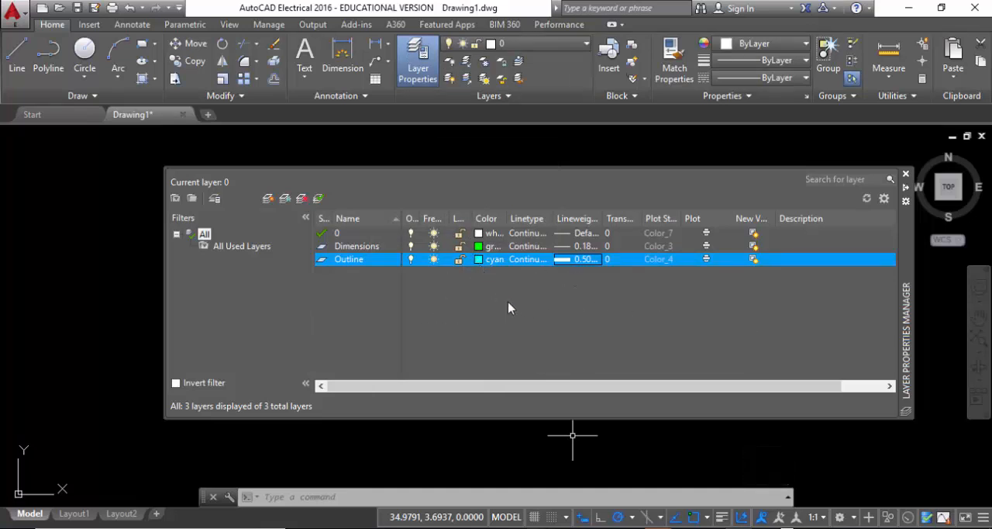
# Set the Outline layer's lineweight to 0.70 mm.
pyautogui.click(571, 265)
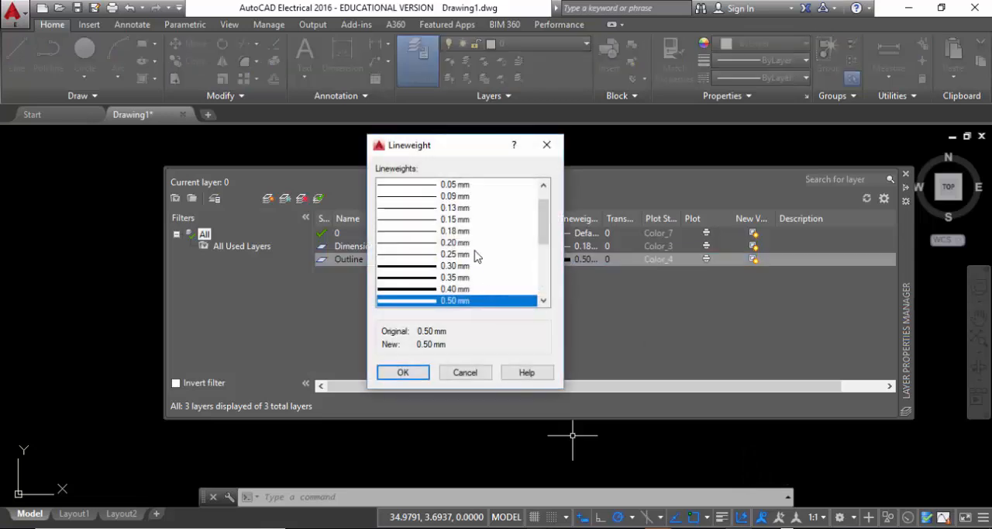
pyautogui.scroll(-1, 478, 250)
pyautogui.scroll(-1, 500, 226)
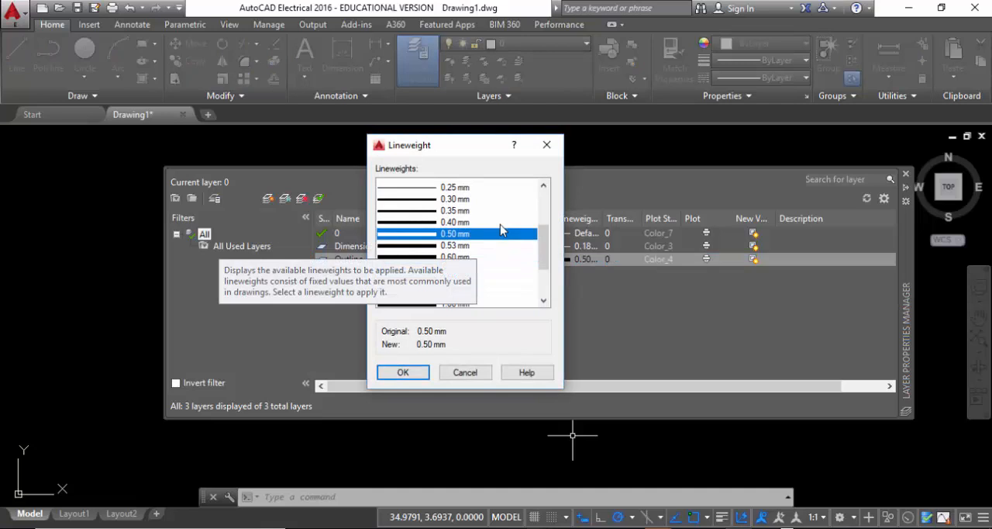
pyautogui.click(496, 267)
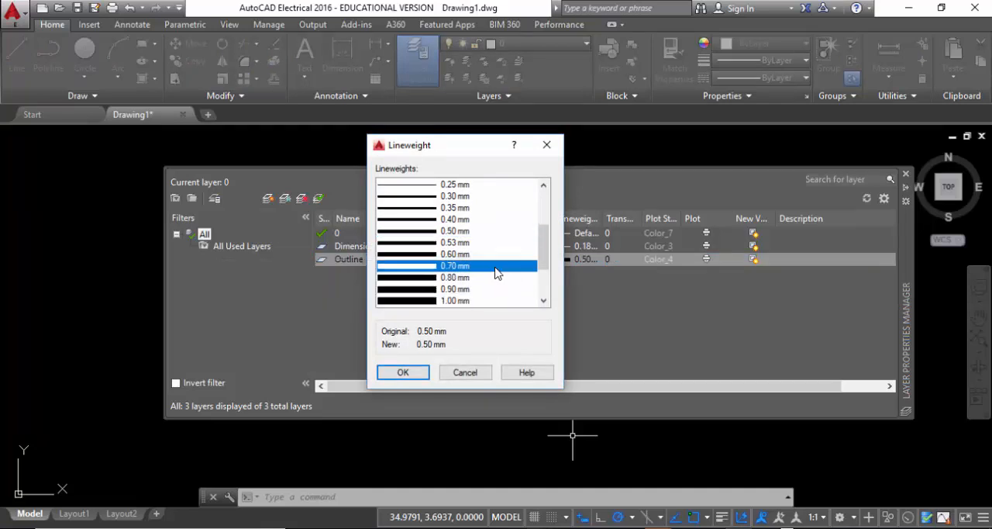
pyautogui.click(403, 372)
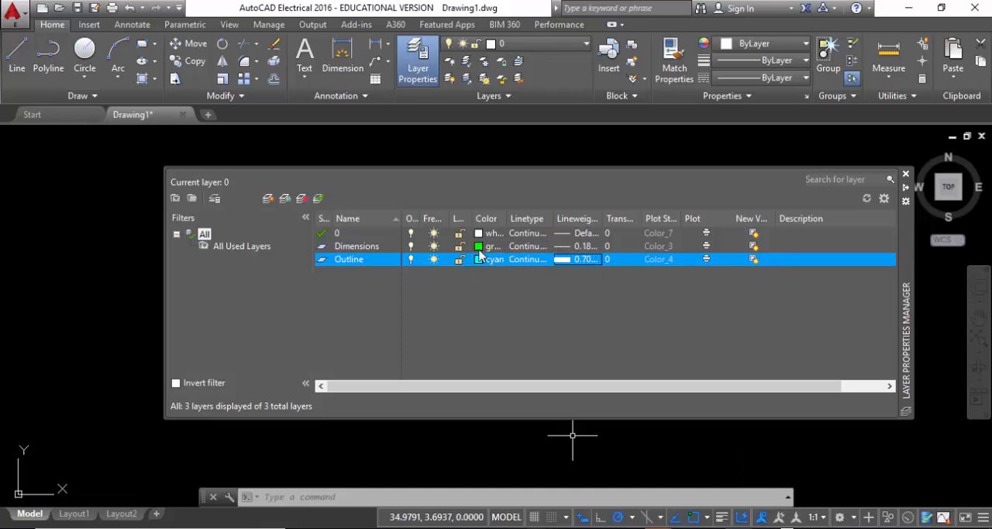
# Set the Dimensions layer's lineweight to 0.15 mm and its color to magenta.
pyautogui.click(575, 246)
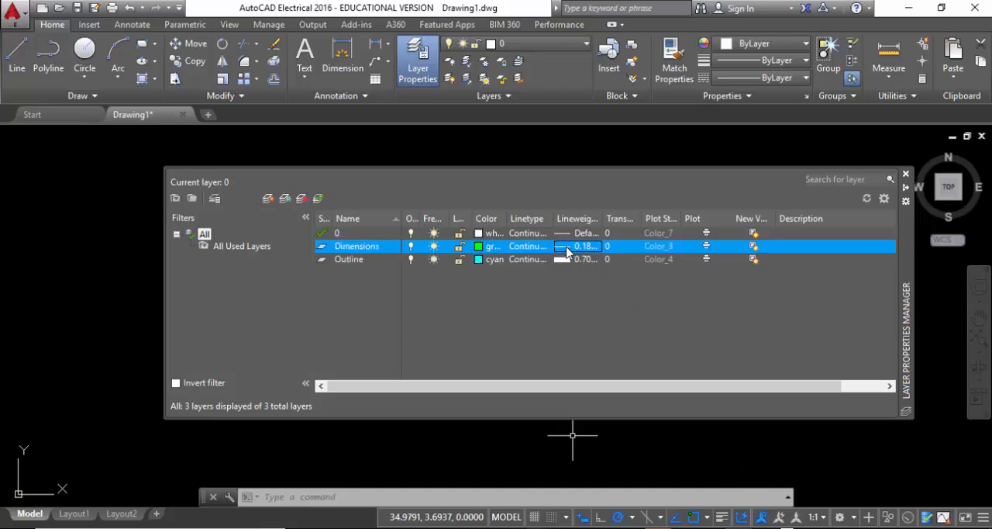
pyautogui.click(575, 246)
pyautogui.click(459, 243)
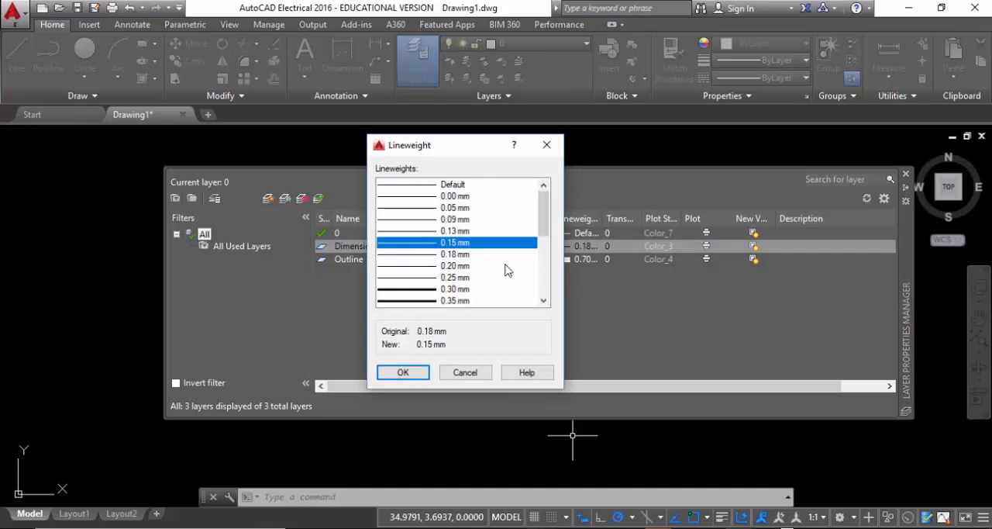
pyautogui.click(405, 372)
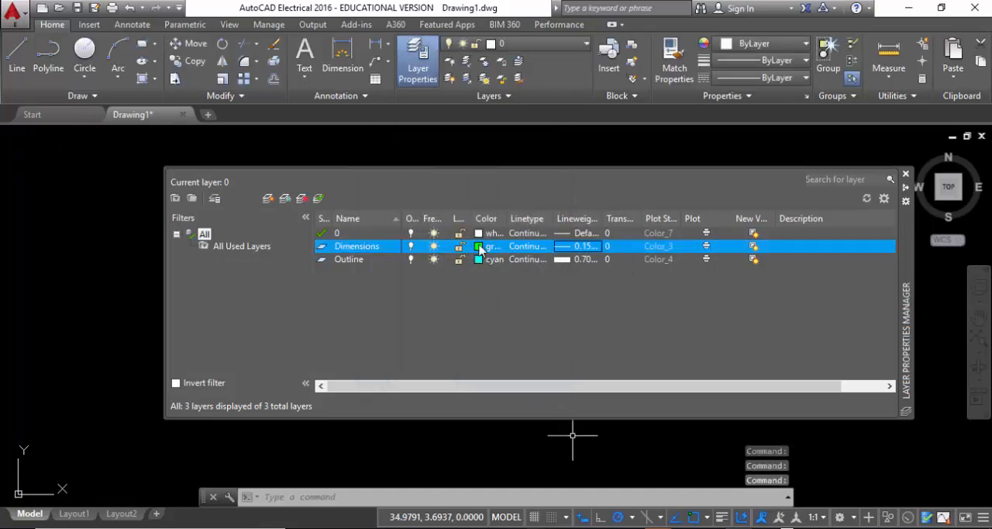
pyautogui.click(480, 246)
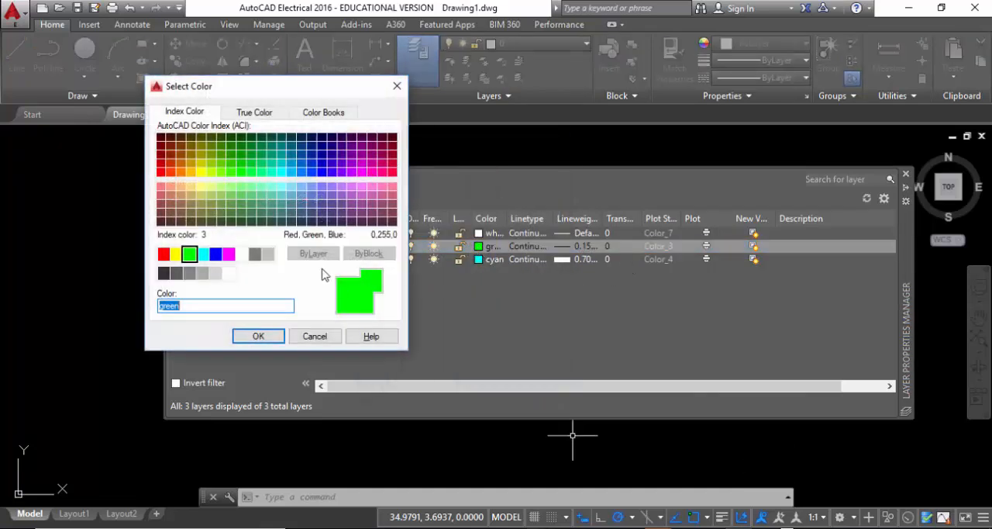
pyautogui.click(228, 254)
pyautogui.click(258, 336)
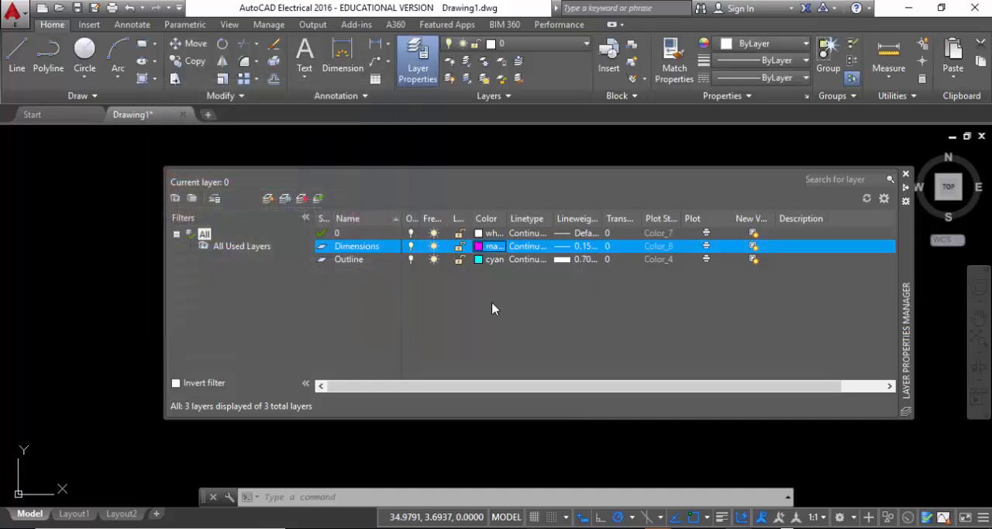
# Create a new layer named Text and set its color to white.
pyautogui.click(267, 198)
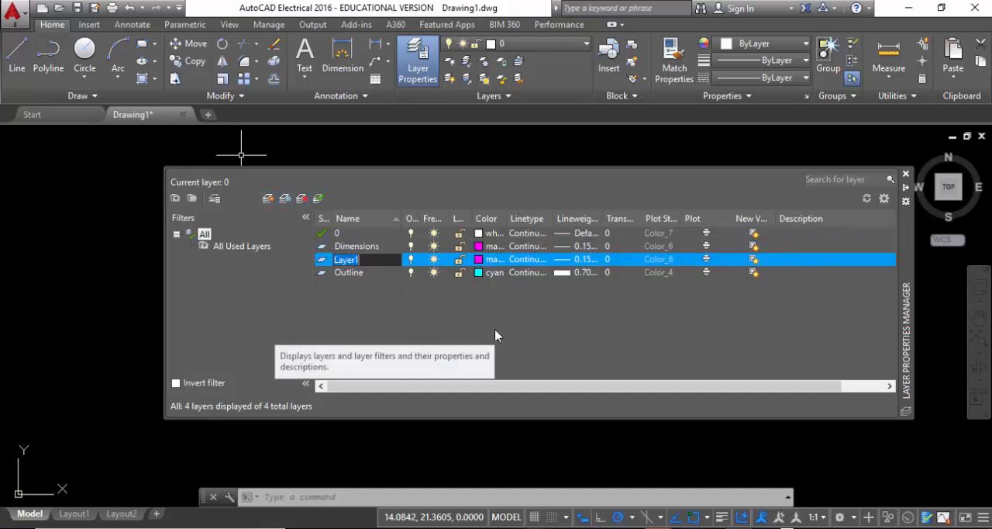
pyautogui.write('Text')
pyautogui.click(479, 264)
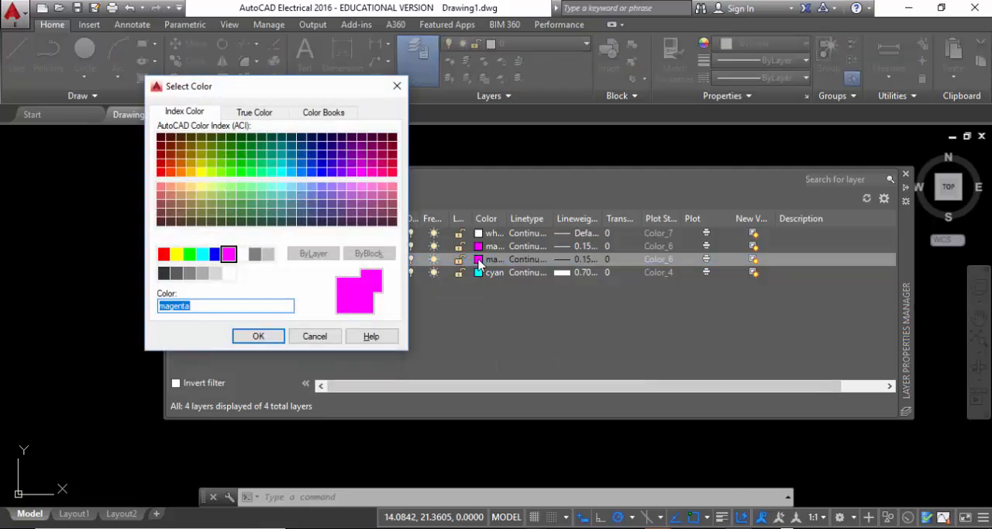
pyautogui.click(241, 254)
pyautogui.click(258, 336)
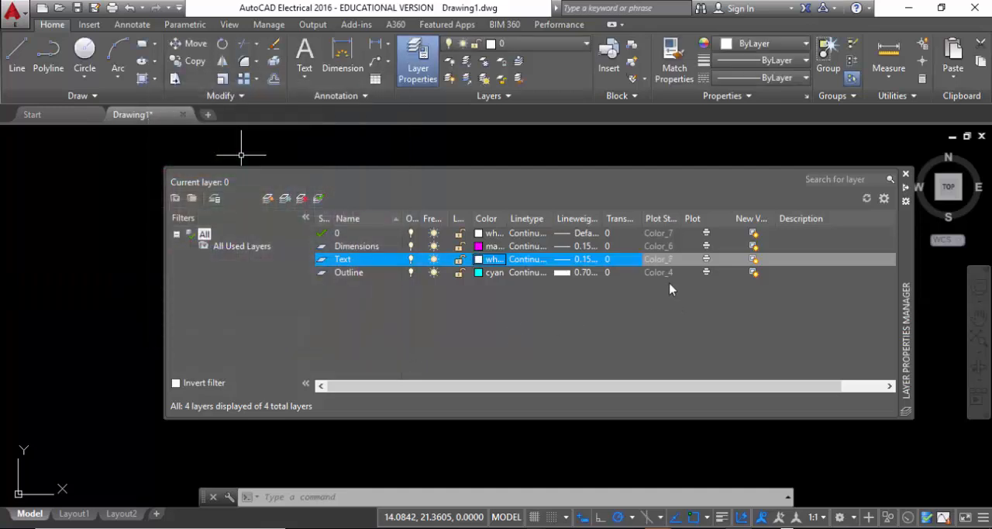
# Set the Text layer's lineweight to 0.50 mm.
pyautogui.click(562, 264)
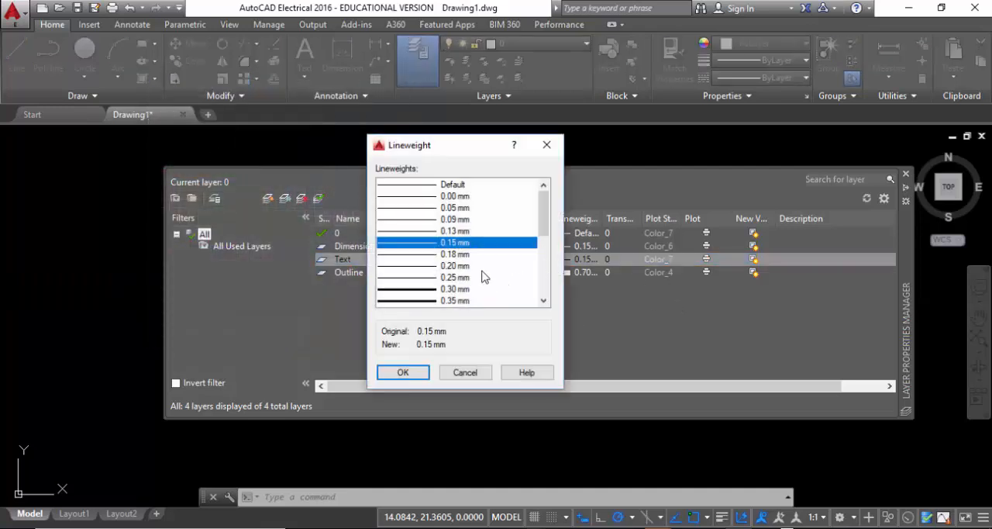
pyautogui.scroll(-3, 529, 248)
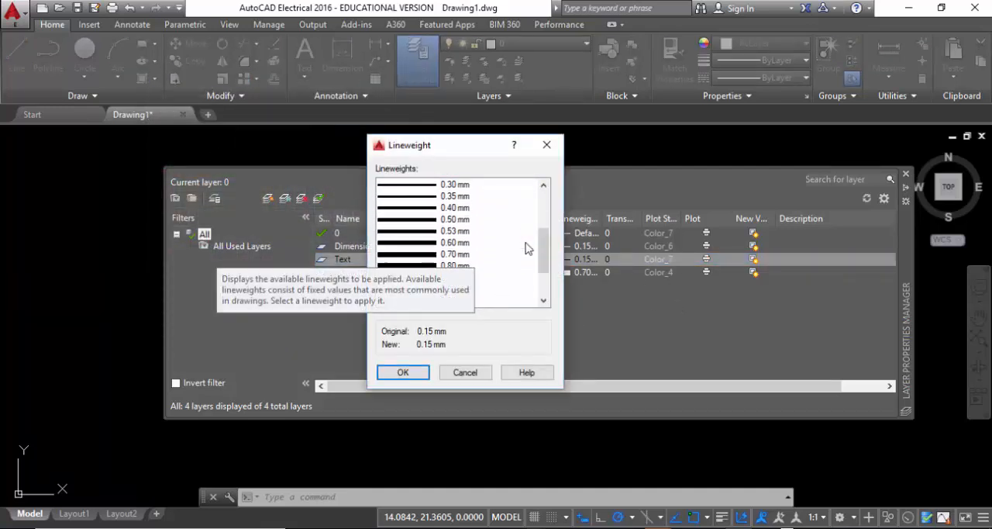
pyautogui.click(401, 220)
pyautogui.click(403, 372)
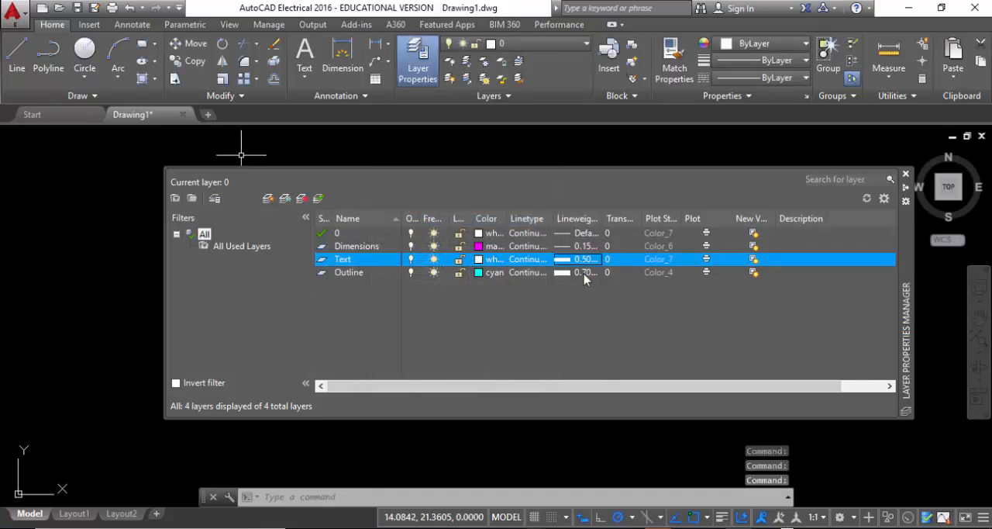
# Change the Outline layer's color to red and its lineweight to 0.50 mm.
pyautogui.click(478, 273)
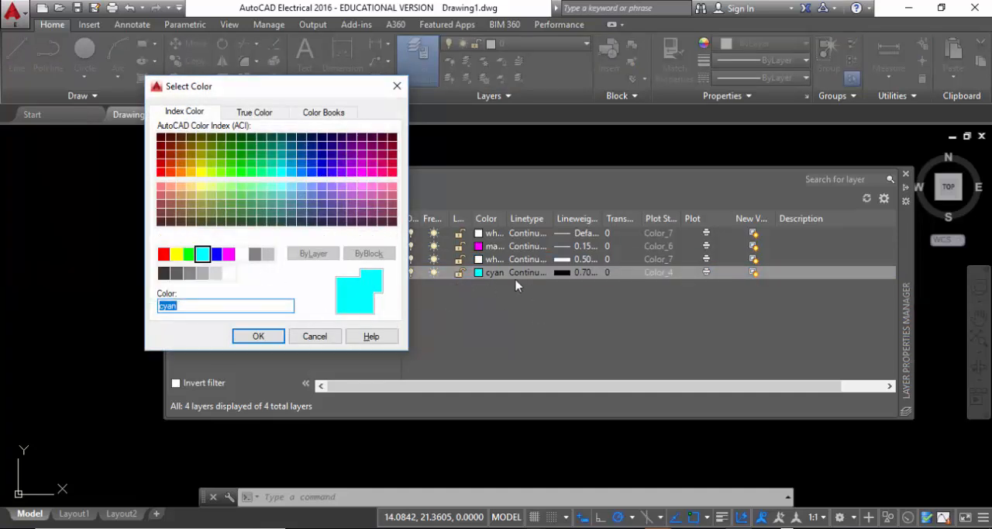
pyautogui.click(163, 254)
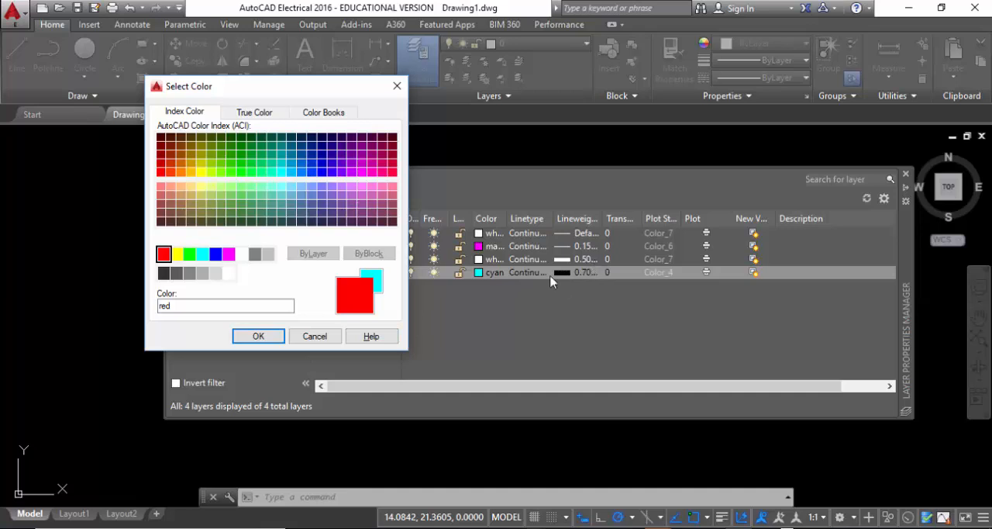
pyautogui.click(256, 337)
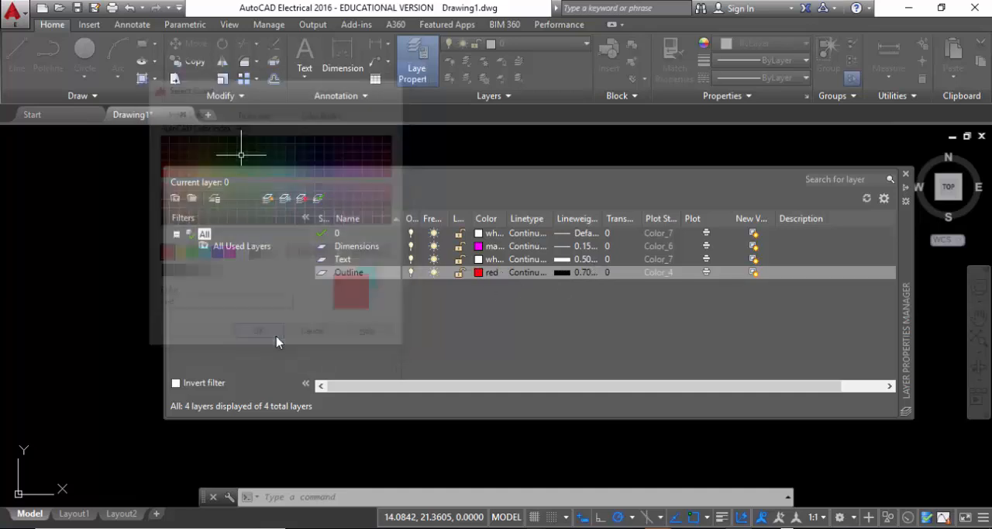
pyautogui.click(566, 275)
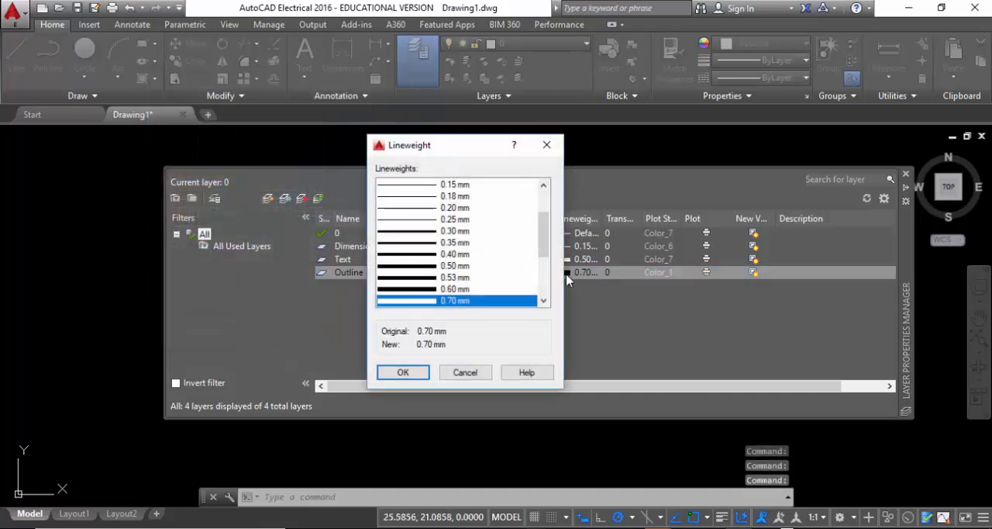
pyautogui.click(422, 266)
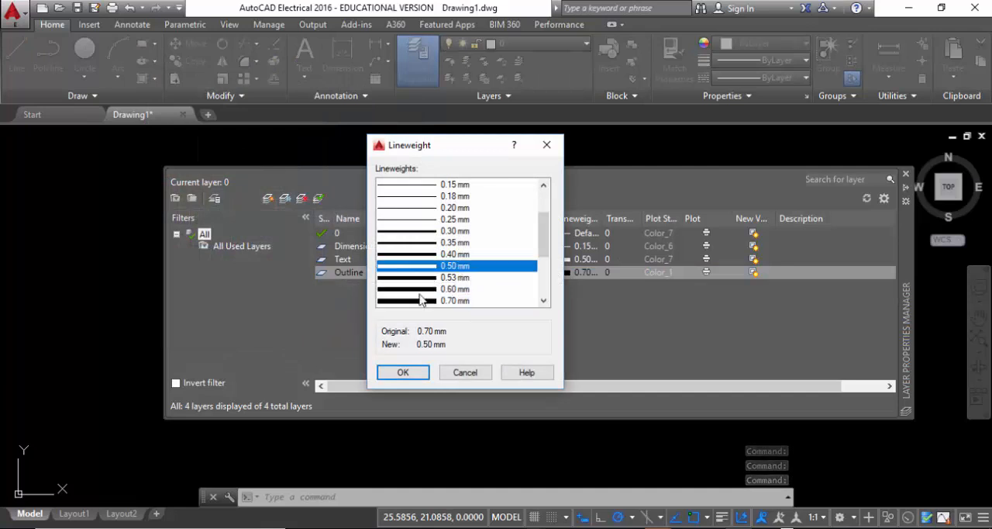
pyautogui.click(403, 372)
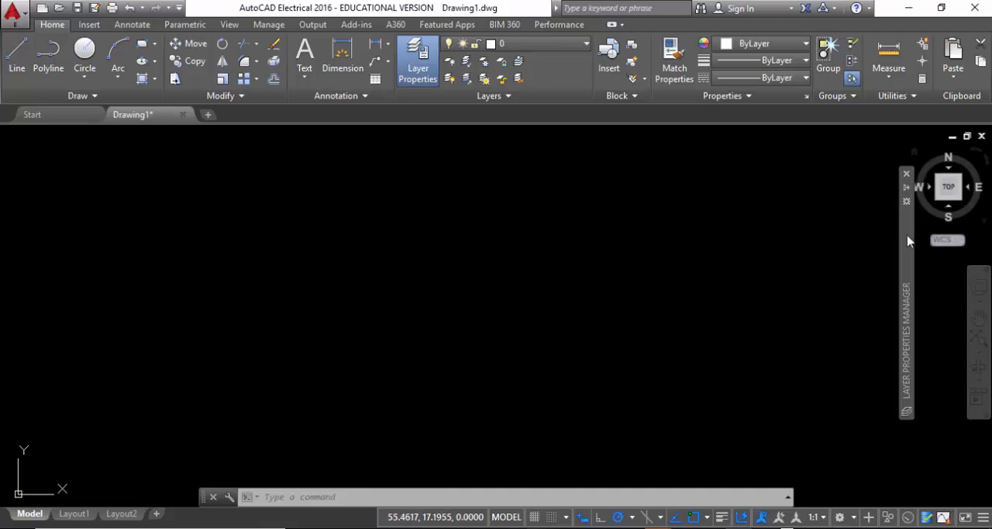
# Make Outline the current layer for new objects.
pyautogui.moveTo(908, 241)
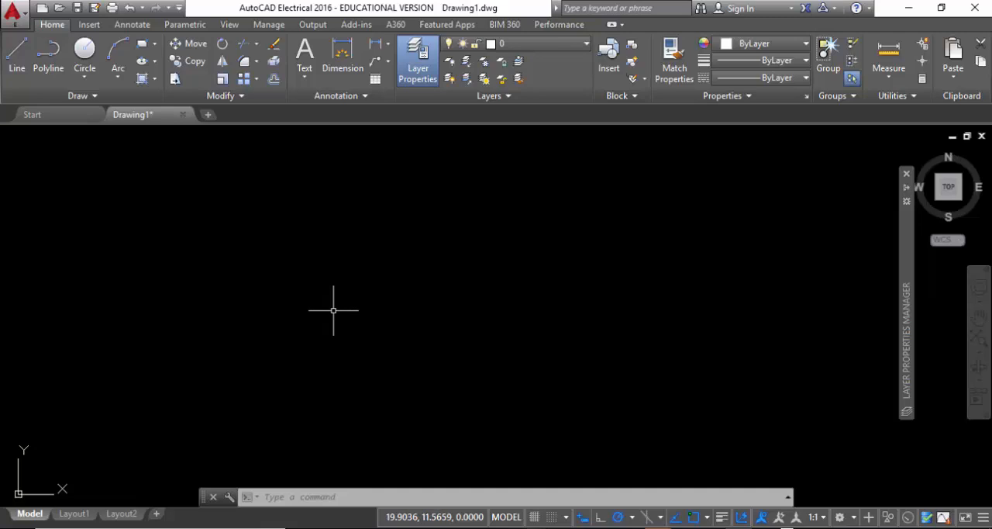
pyautogui.click(553, 46)
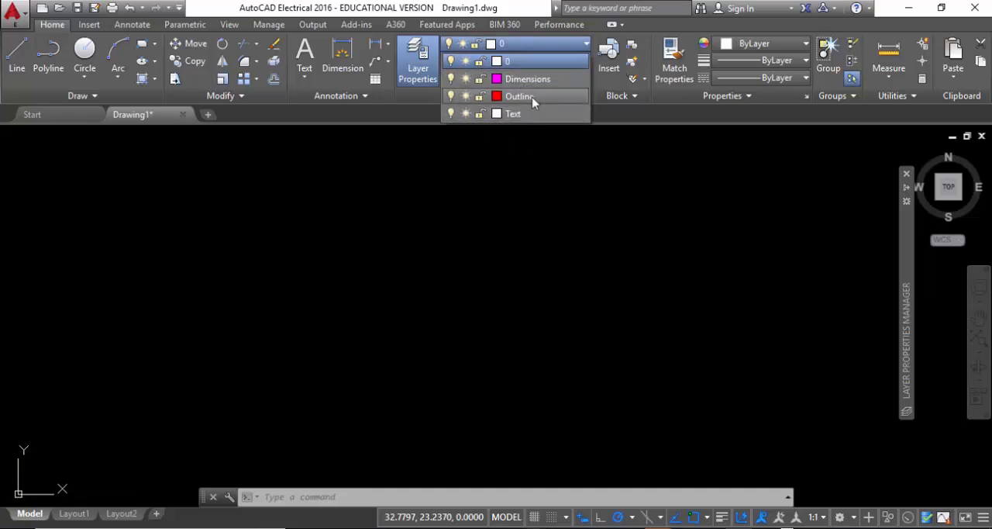
pyautogui.click(534, 102)
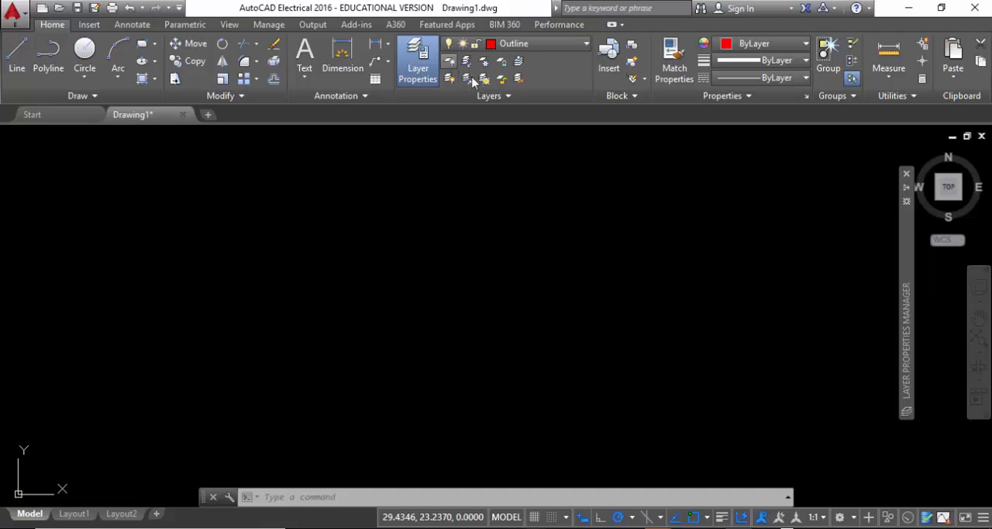
pyautogui.click(467, 79)
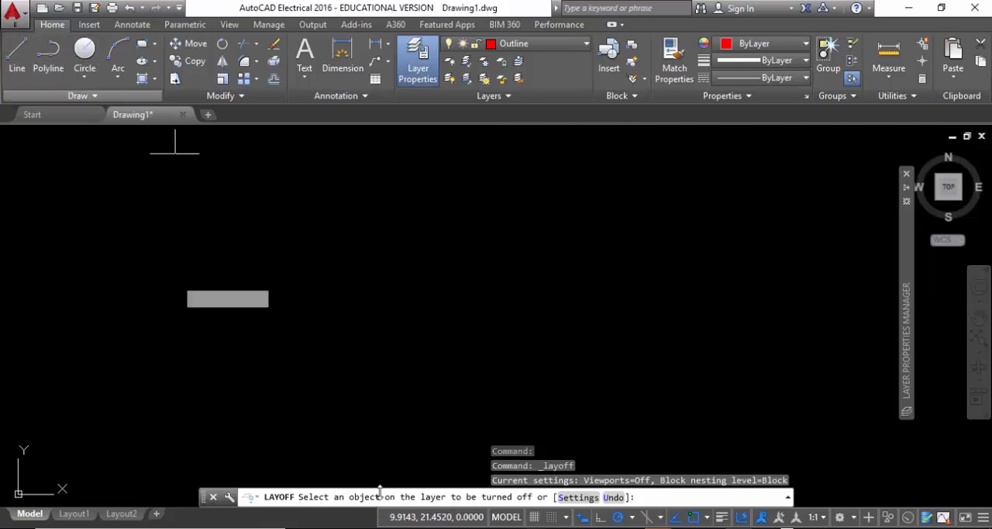
# Draw a single horizontal line about 17.64 units long in the upper half of the drawing area.
pyautogui.click(260, 248)
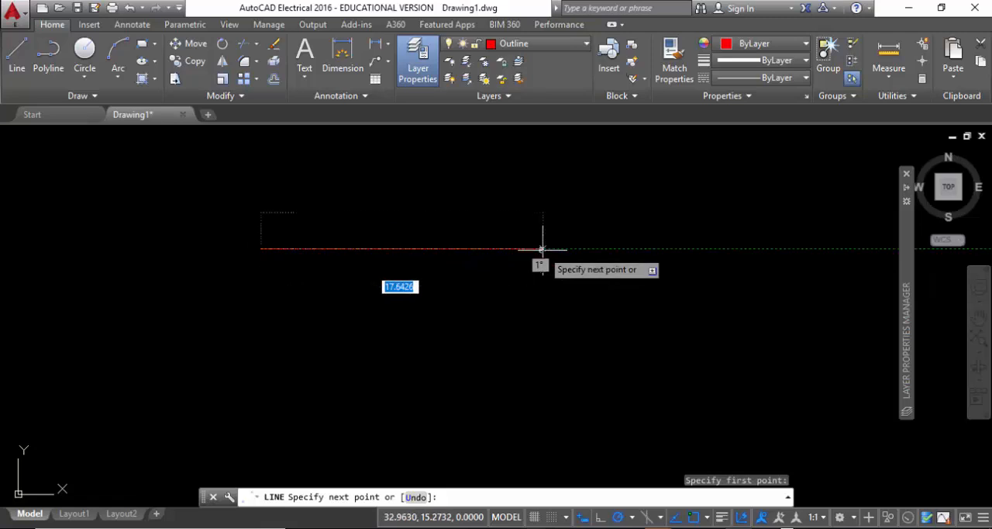
pyautogui.click(542, 248)
pyautogui.rightClick(570, 225)
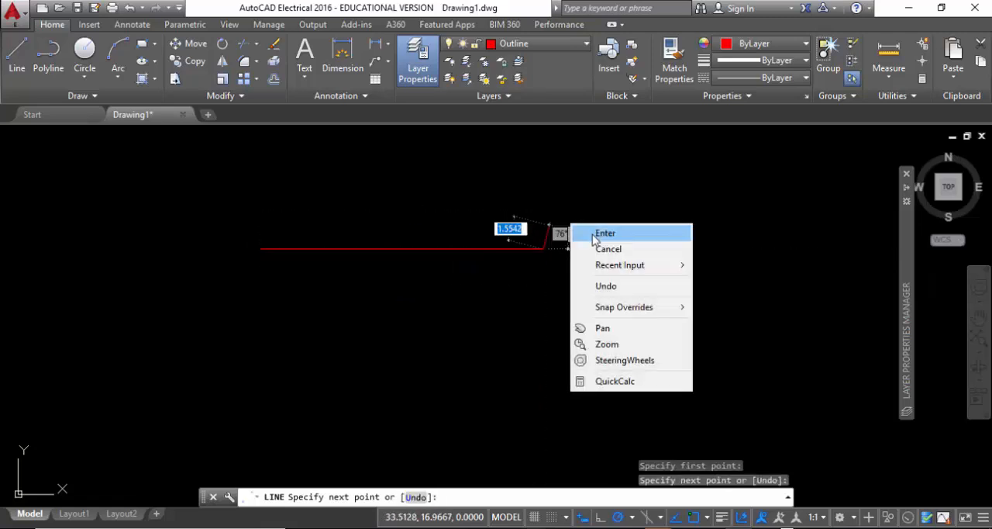
pyautogui.click(600, 228)
# Offset the horizontal line downward by 10 units.
pyautogui.click(538, 298)
pyautogui.click(432, 182)
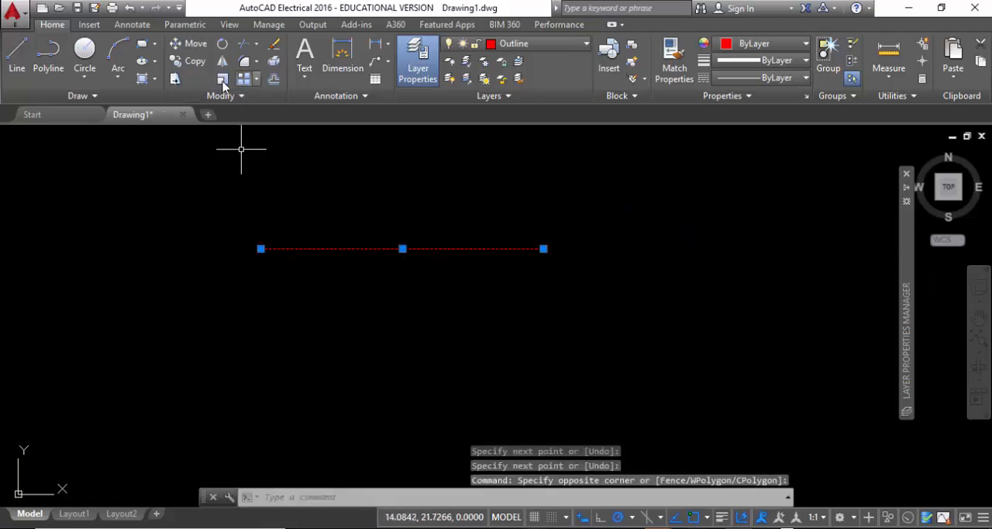
pyautogui.click(274, 79)
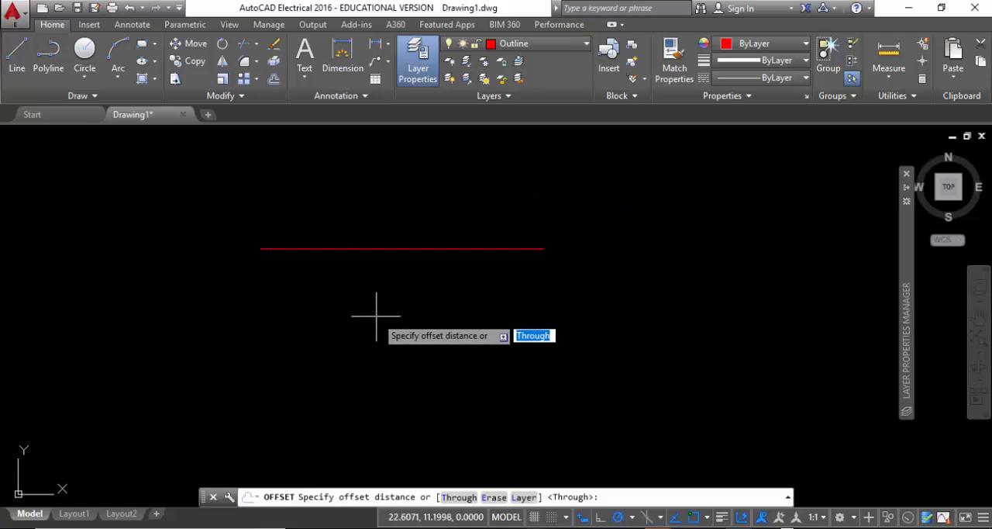
pyautogui.write('10')
pyautogui.press('Return')
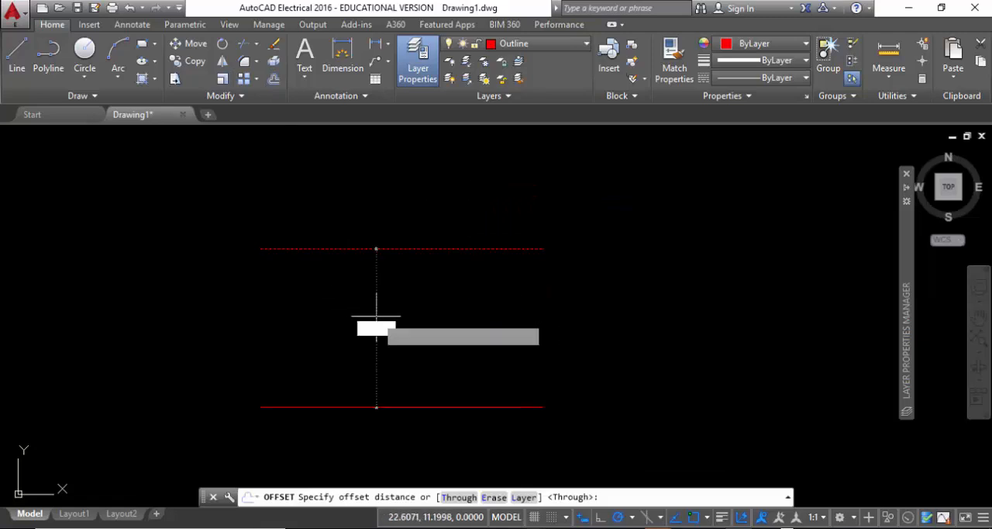
pyautogui.click(377, 315)
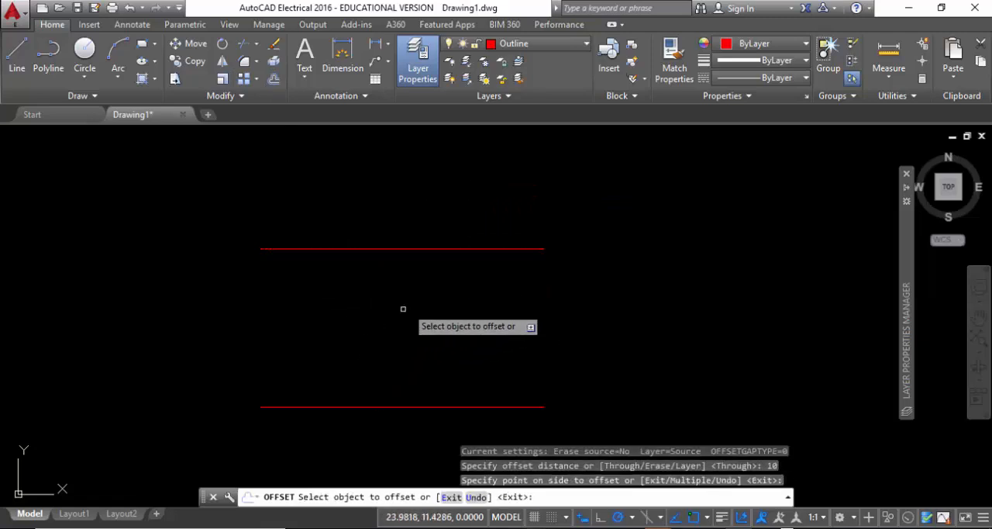
# Offset the upper line downward by 5 units to place a third line midway between the two.
pyautogui.click(273, 80)
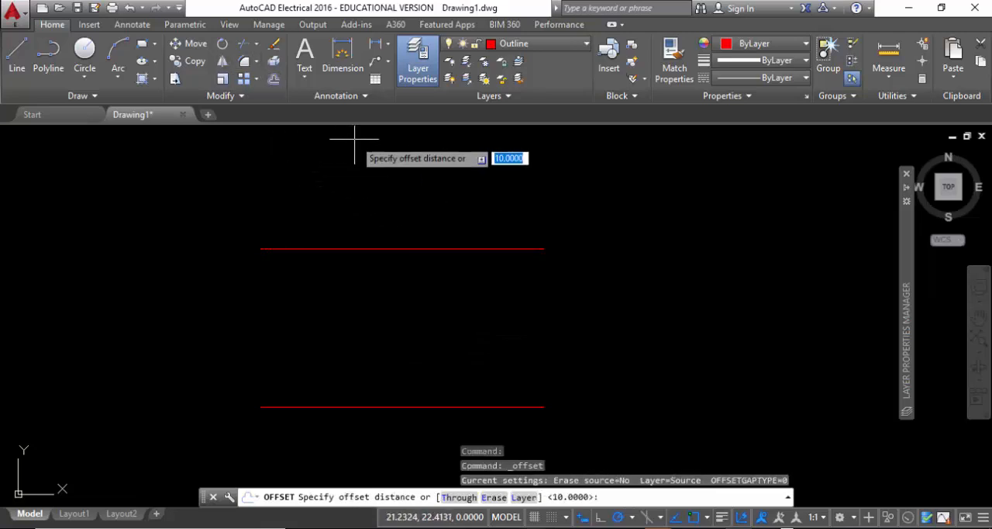
pyautogui.write('5')
pyautogui.press('Return')
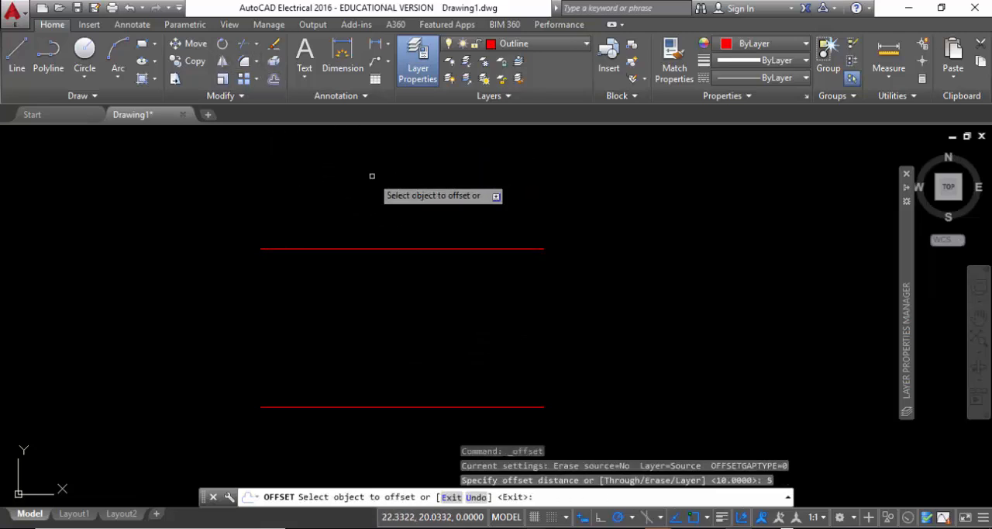
pyautogui.click(496, 248)
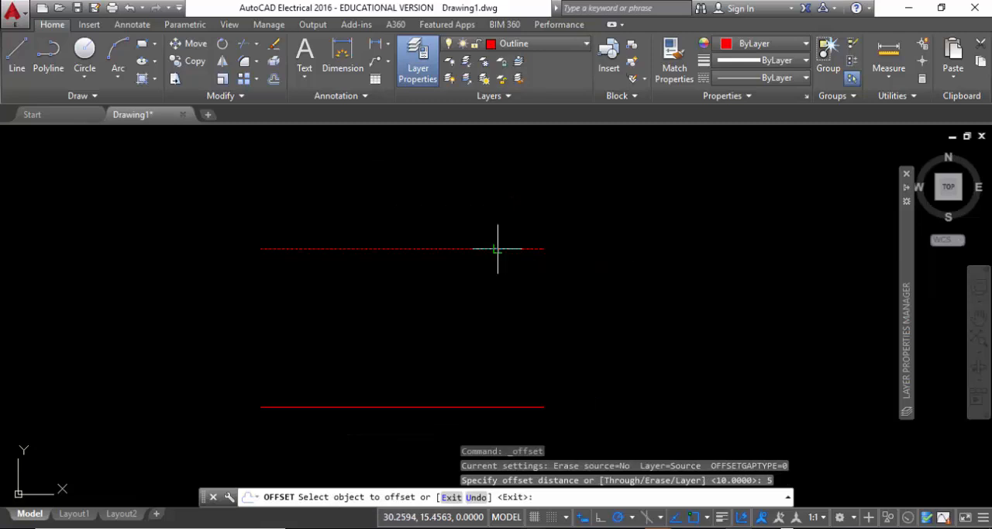
pyautogui.click(481, 298)
pyautogui.rightClick(610, 225)
pyautogui.click(644, 233)
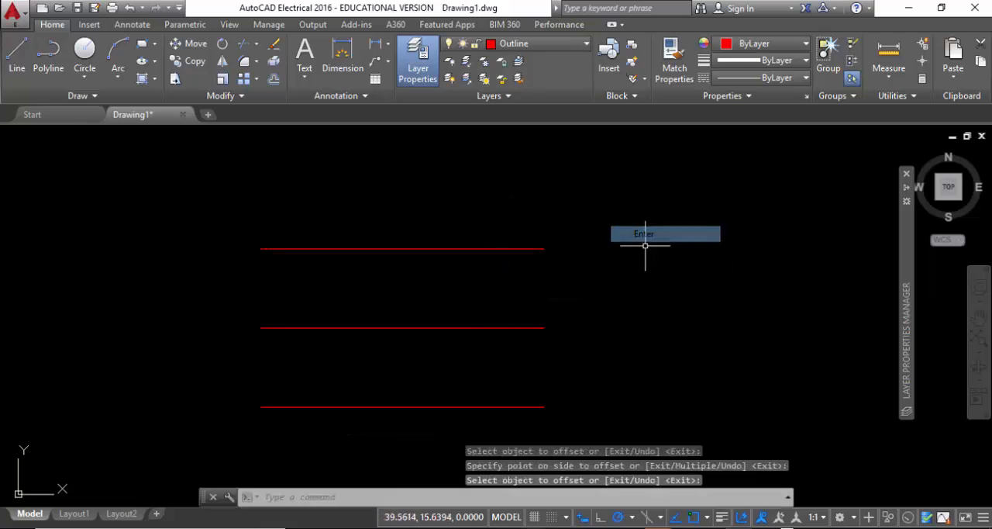
# Assign the middle line to the Dimensions layer and clear the selection.
pyautogui.click(519, 379)
pyautogui.click(421, 299)
pyautogui.click(547, 44)
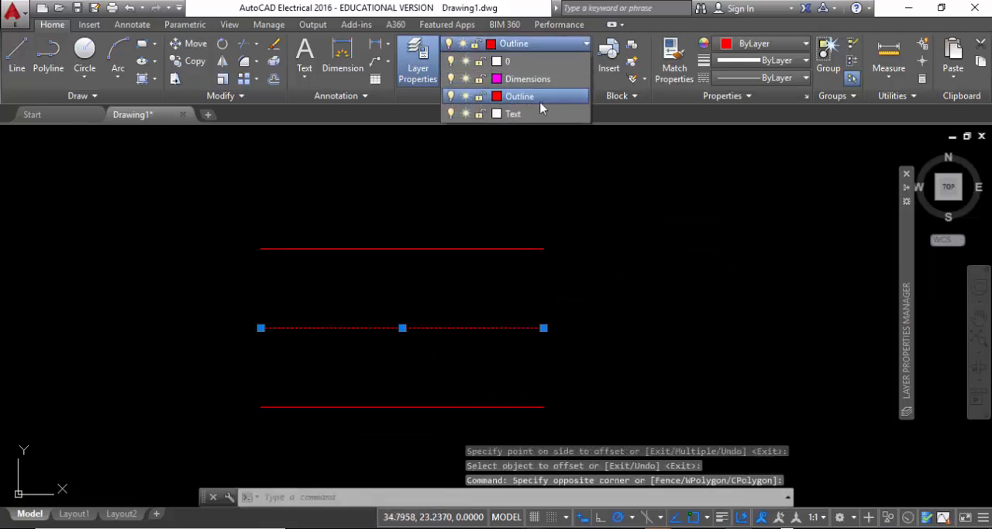
pyautogui.click(527, 86)
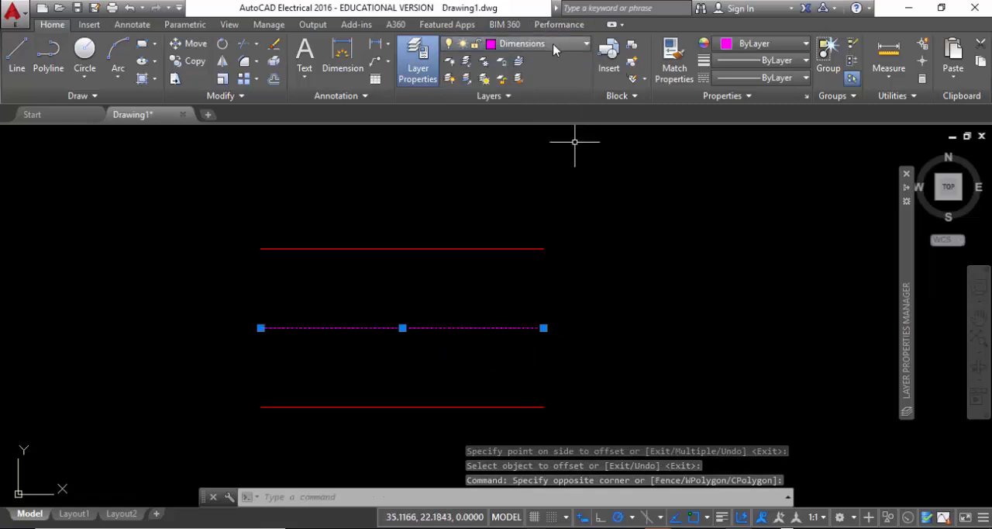
pyautogui.click(469, 424)
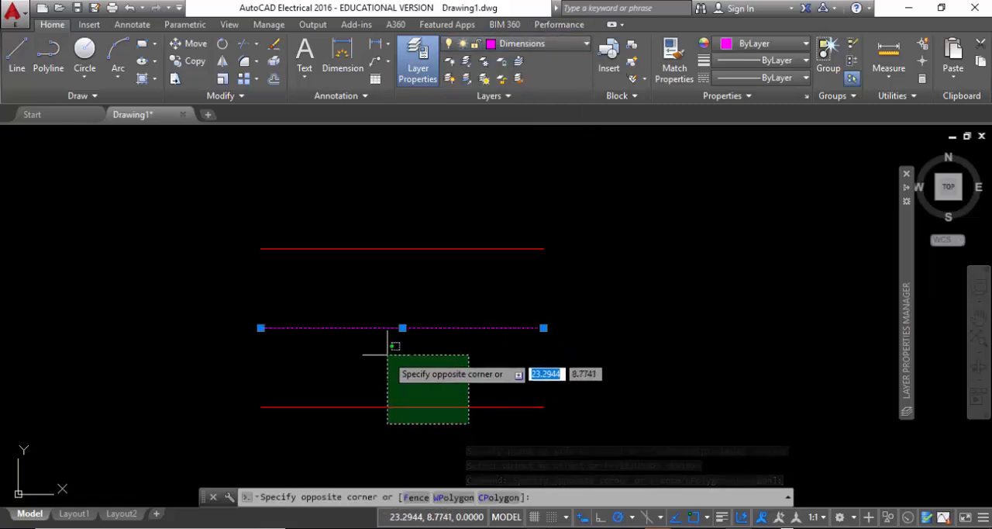
pyautogui.click(563, 364)
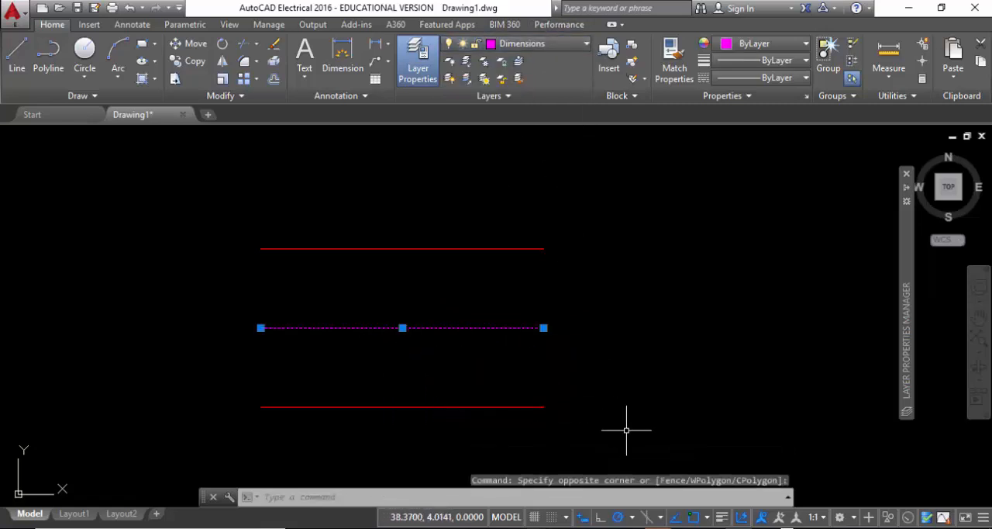
pyautogui.press('Escape')
# Assign the lowest line to the Text layer and clear the selection.
pyautogui.click(456, 414)
pyautogui.click(377, 365)
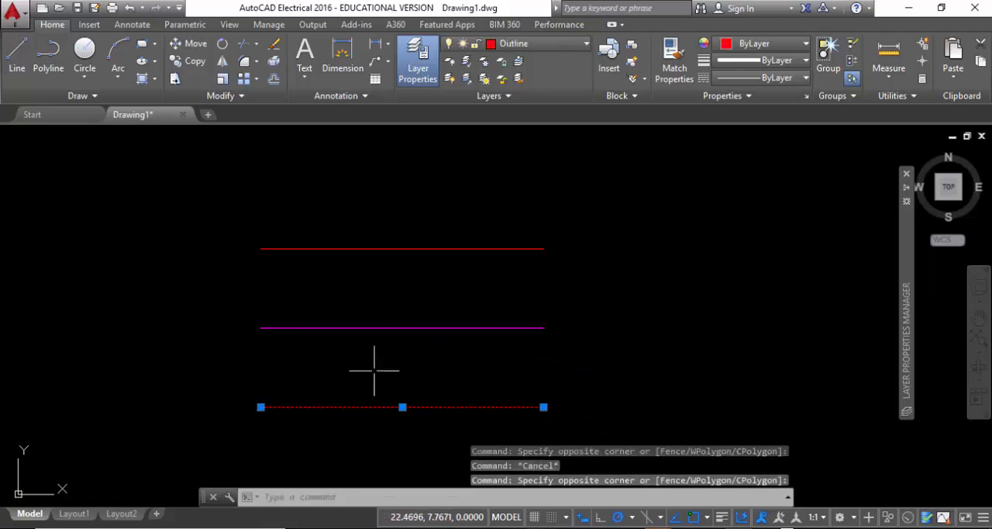
pyautogui.click(557, 42)
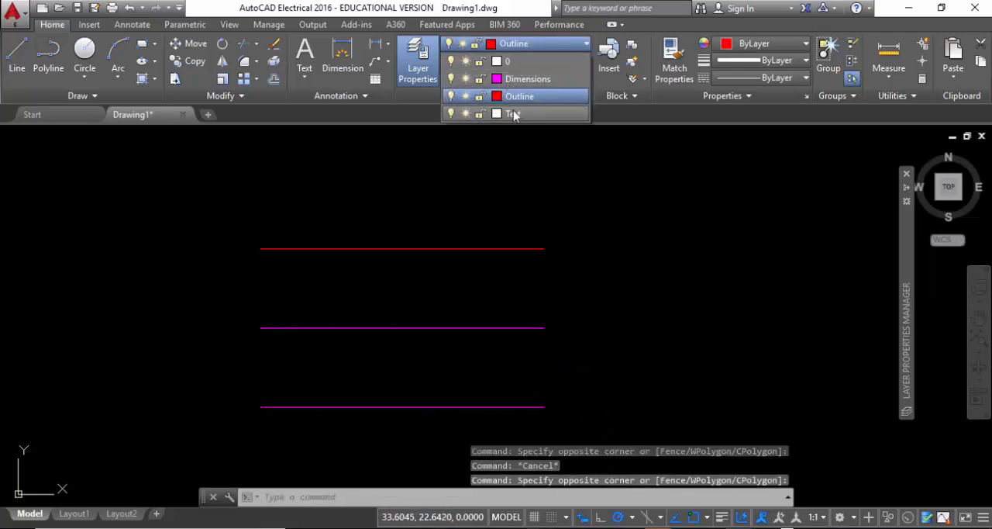
pyautogui.click(503, 117)
pyautogui.press('Escape')
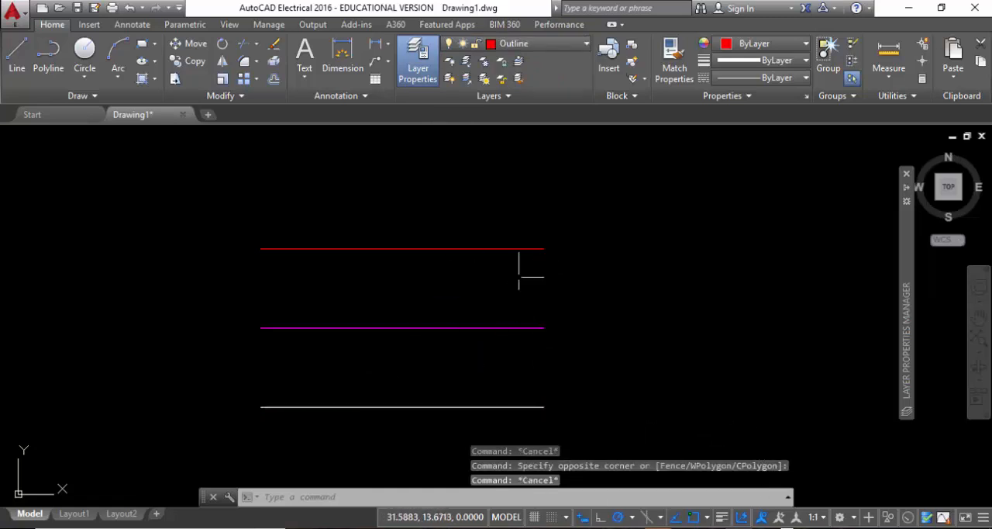
# Turn on the lineweight display, then switch it off and back on to compare the three lines.
pyautogui.click(722, 518)
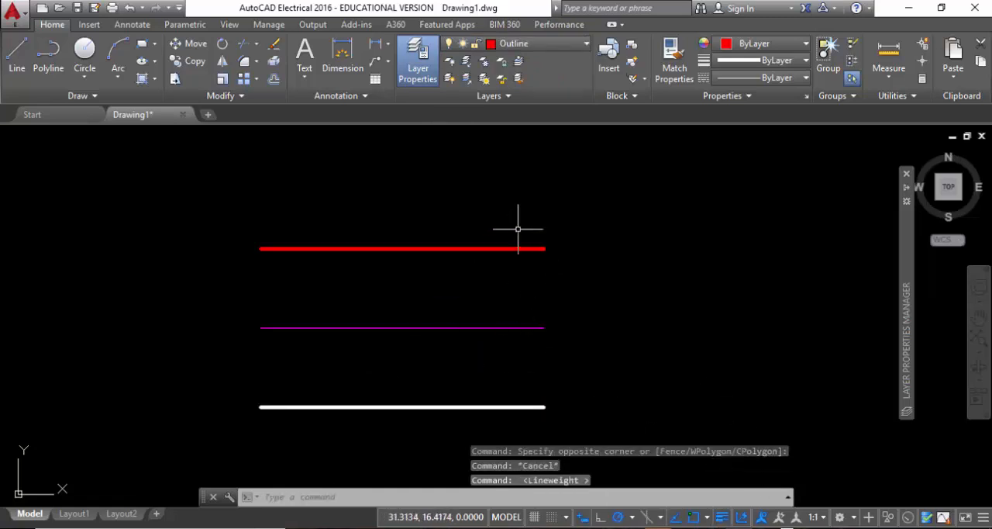
pyautogui.scroll(-1, 586, 310)
pyautogui.moveTo(586, 309); pyautogui.dragTo(571, 261, button='middle')
pyautogui.scroll(2, 454, 268)
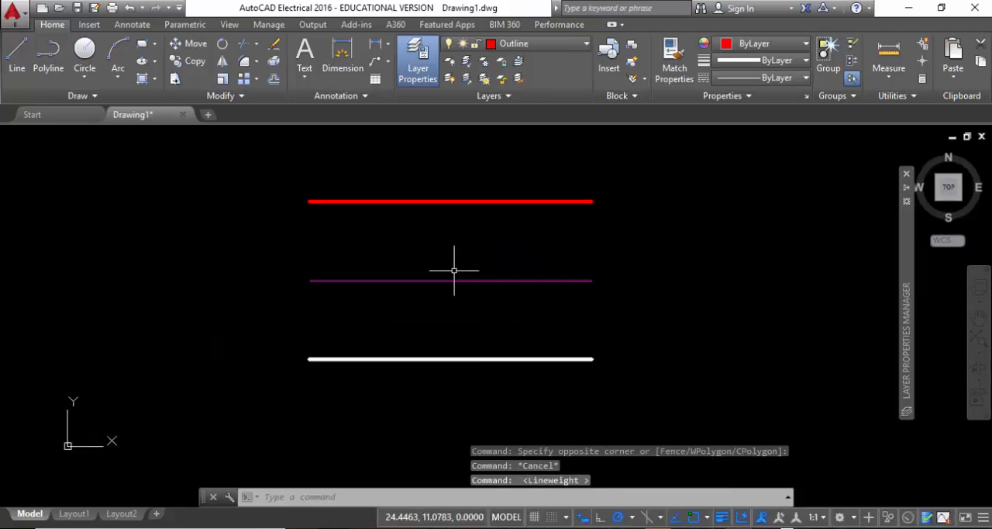
pyautogui.click(720, 518)
pyautogui.click(721, 518)
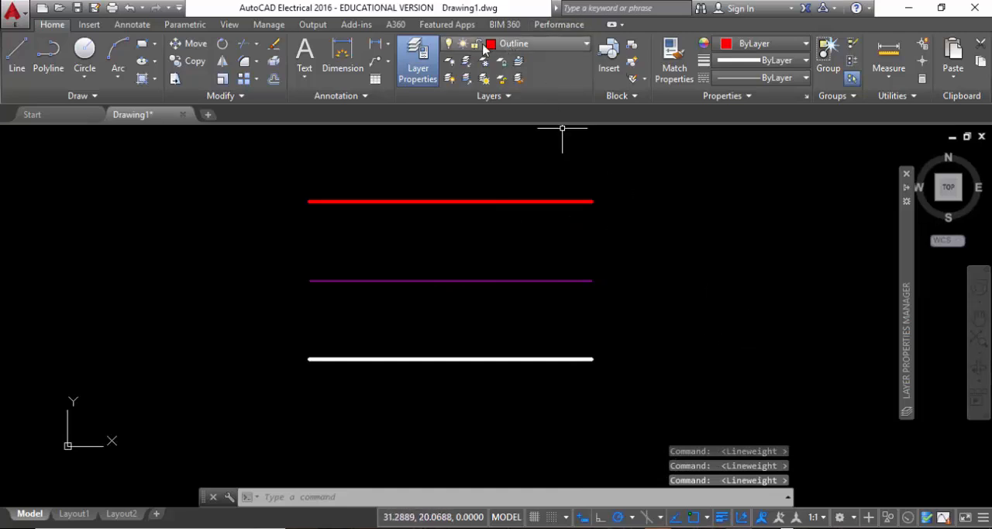
# Turn off the Outline layer by picking the red line, agreeing to switch off the current layer.
pyautogui.click(450, 66)
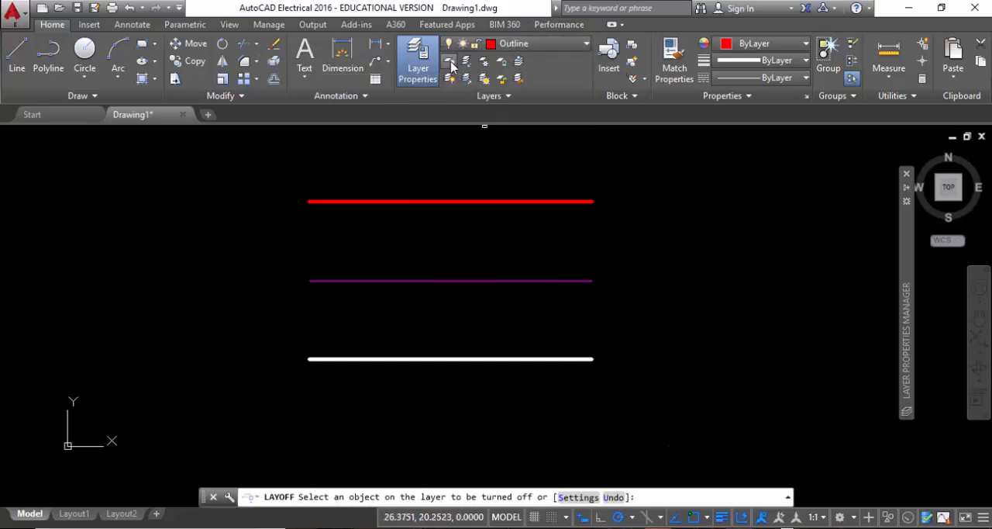
pyautogui.click(470, 203)
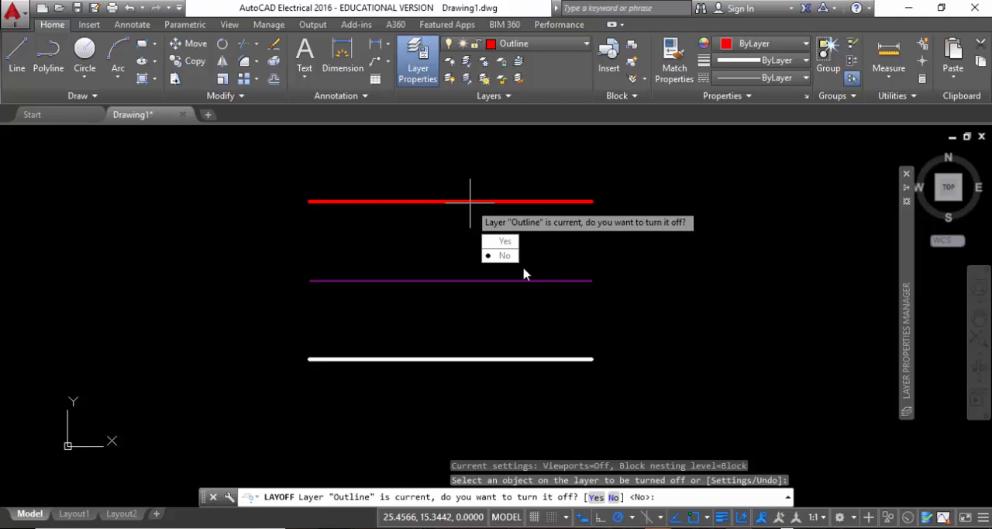
pyautogui.click(501, 245)
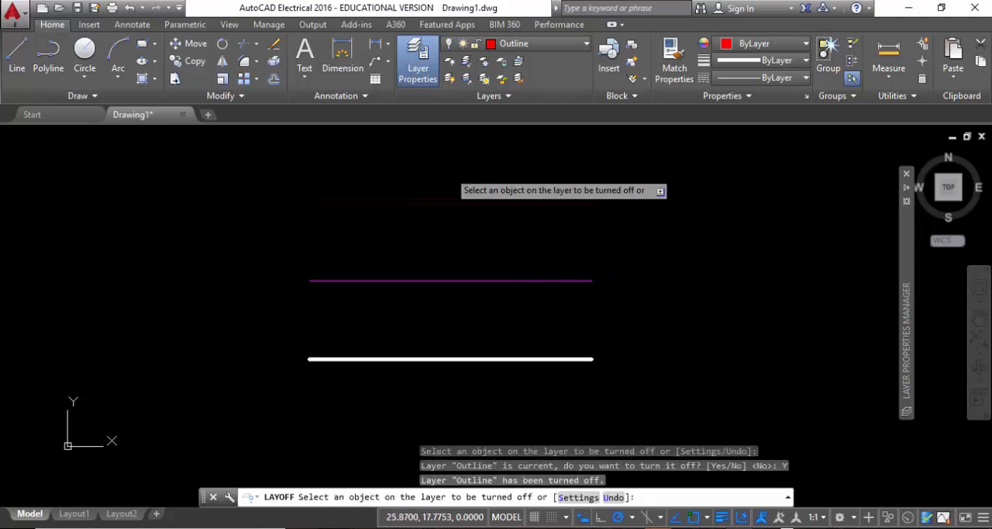
pyautogui.scroll(5, 592, 219)
pyautogui.scroll(-7, 593, 229)
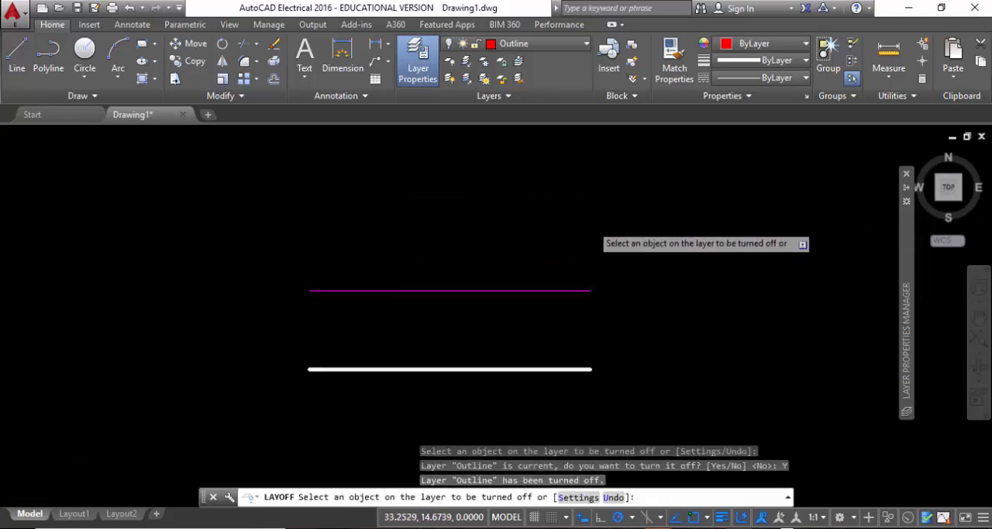
pyautogui.moveTo(592, 292); pyautogui.dragTo(591, 263, button='middle')
pyautogui.scroll(2, 527, 252)
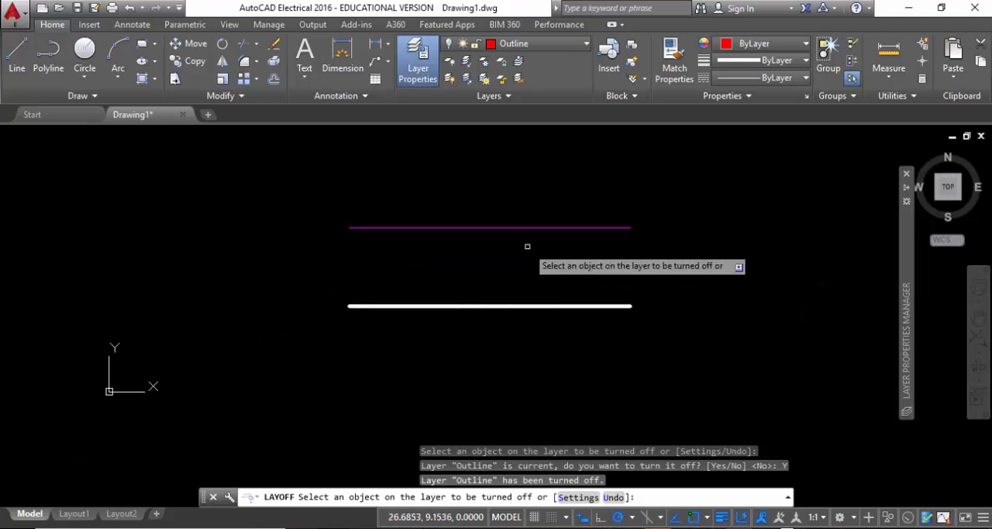
# Turn the Outline layer back on and end the layer-off command.
pyautogui.click(449, 45)
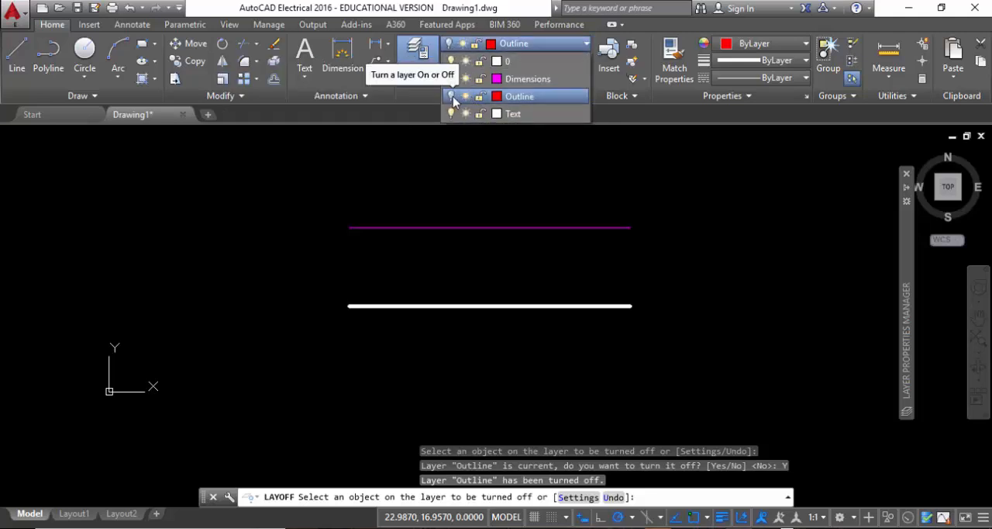
pyautogui.click(451, 99)
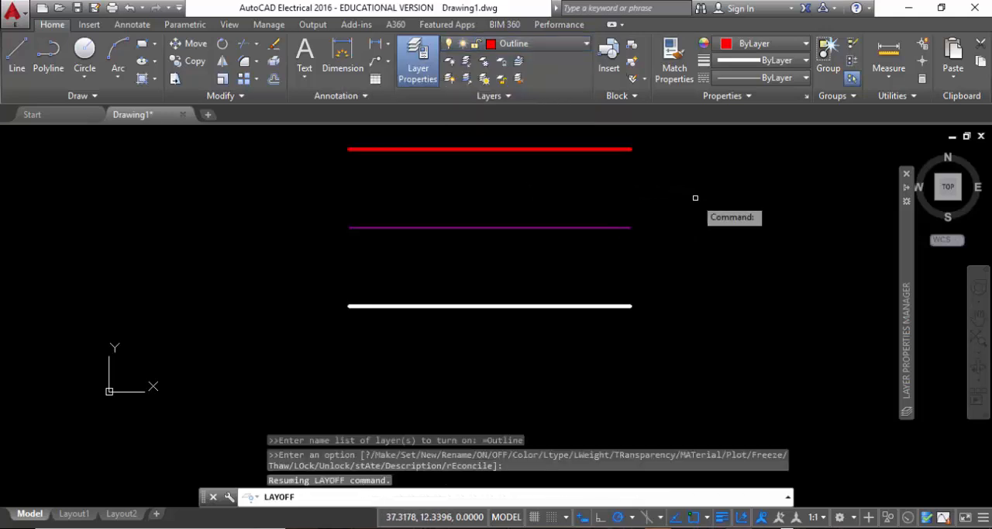
pyautogui.press('Escape')
pyautogui.moveTo(588, 179); pyautogui.dragTo(578, 210, button='middle')
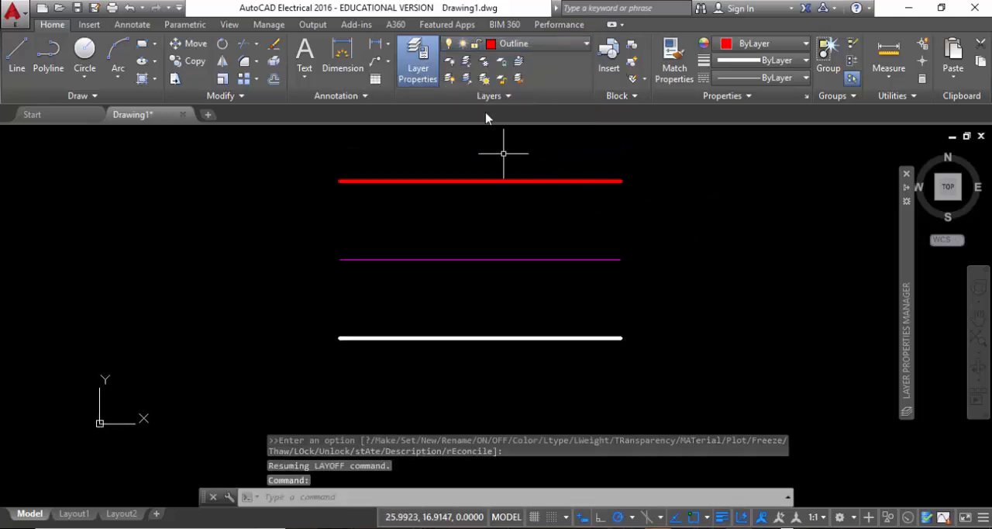
# Isolate the Outline layer using the upper red line.
pyautogui.click(468, 67)
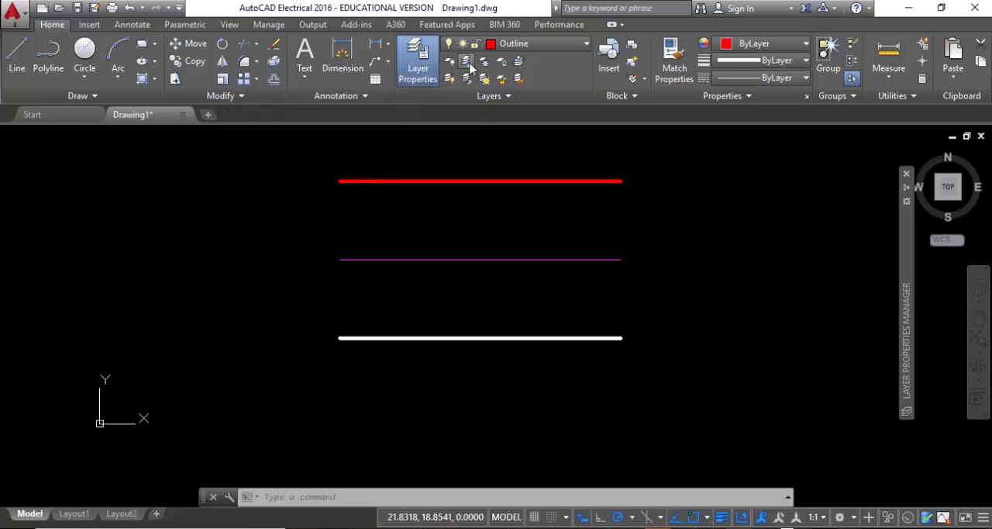
pyautogui.click(559, 181)
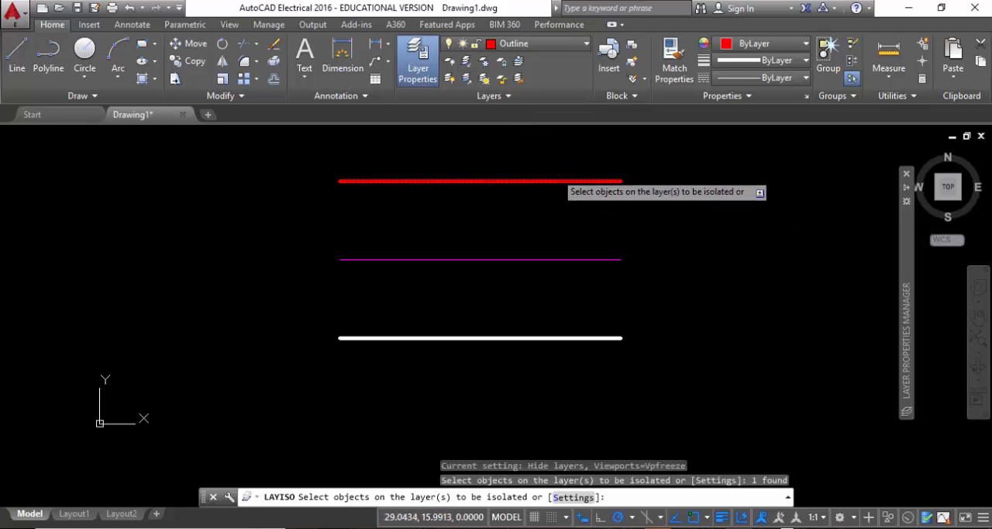
pyautogui.rightClick(564, 186)
pyautogui.click(583, 182)
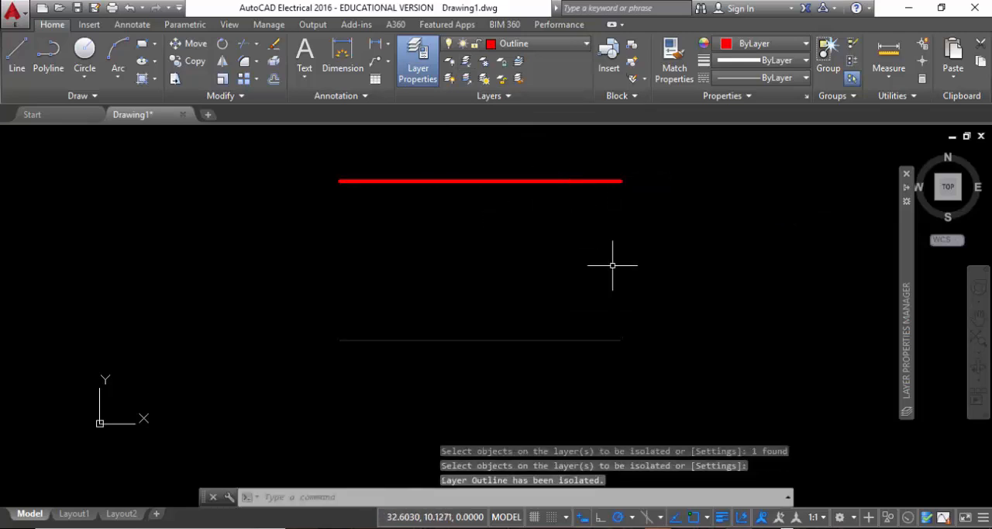
pyautogui.scroll(2, 537, 233)
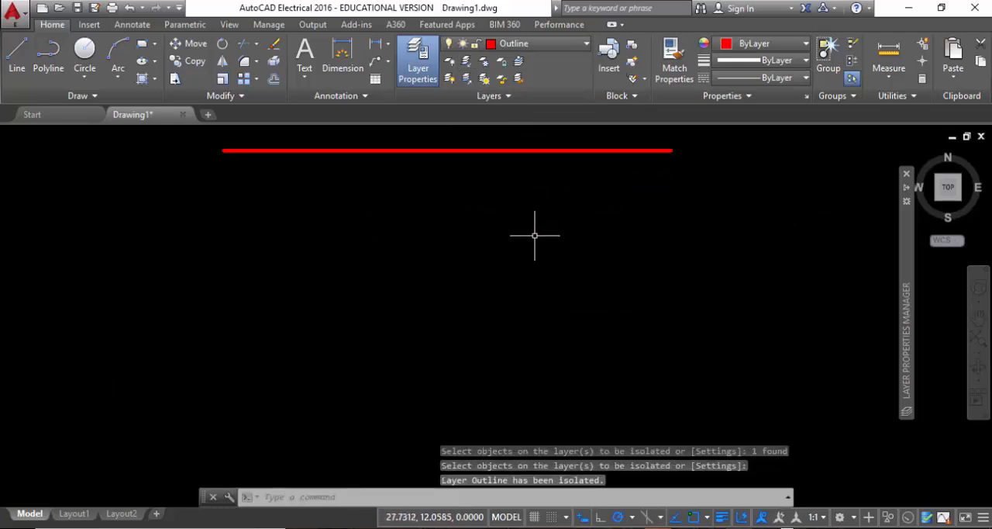
pyautogui.scroll(-2, 534, 235)
pyautogui.moveTo(542, 215); pyautogui.dragTo(513, 274, button='middle')
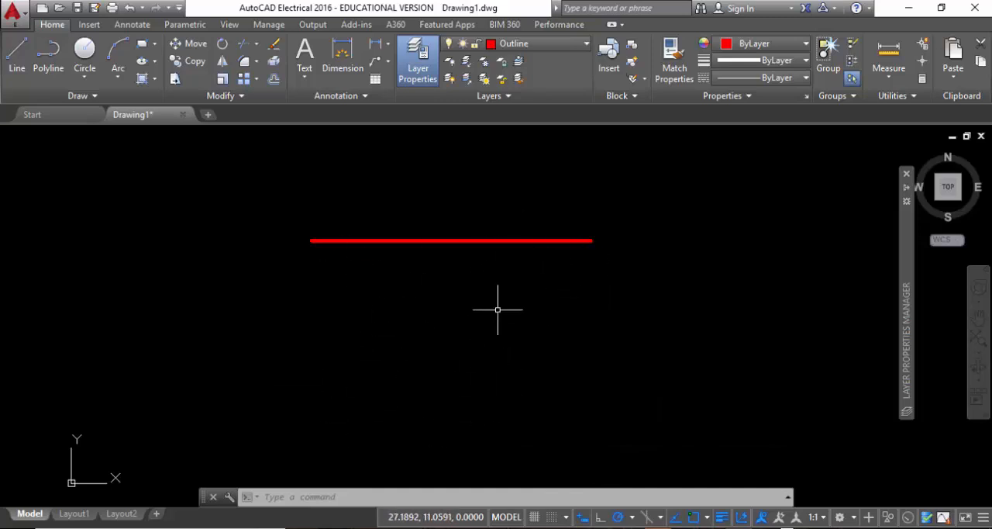
# Lock layer 0 and the Outline layer.
pyautogui.click(584, 45)
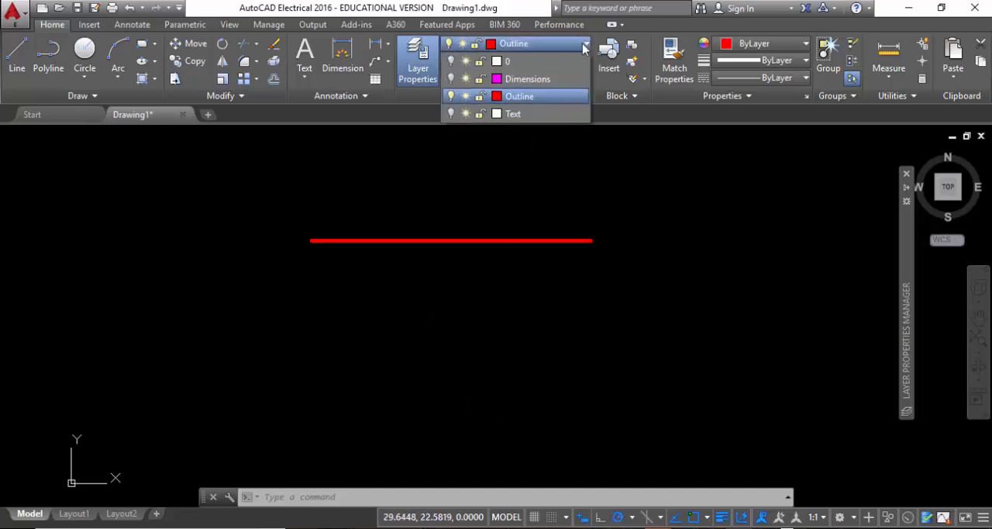
pyautogui.click(480, 62)
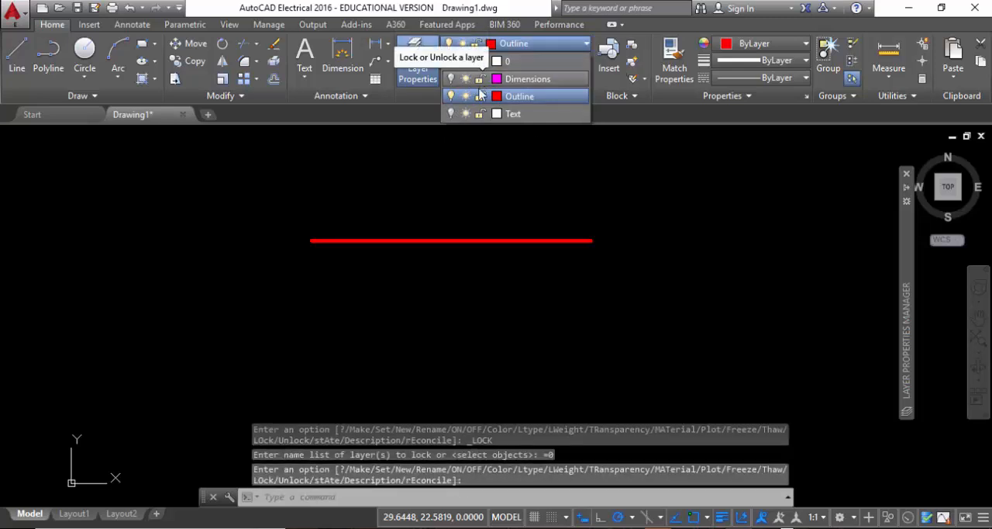
pyautogui.click(479, 96)
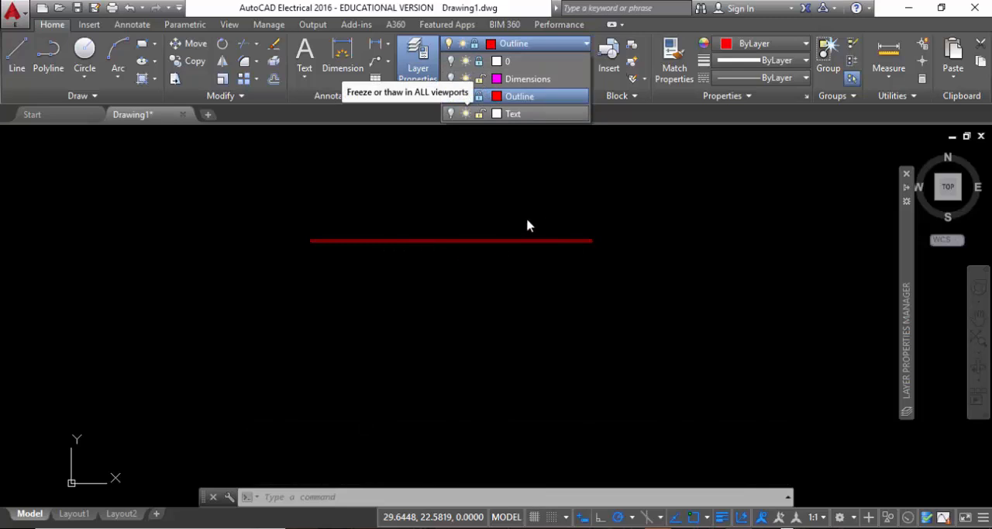
pyautogui.click(436, 188)
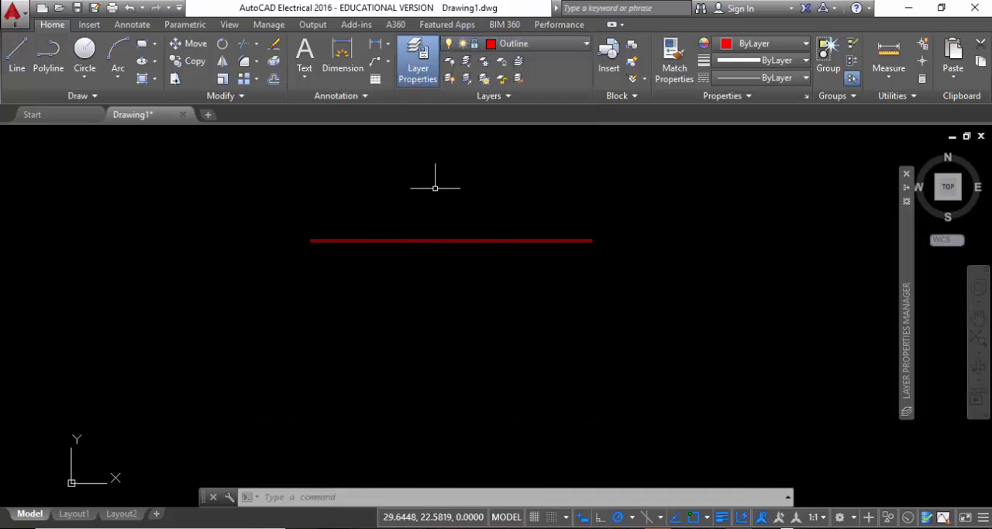
# Try to select and copy the red line on the locked Outline layer.
pyautogui.click(441, 301)
pyautogui.click(363, 216)
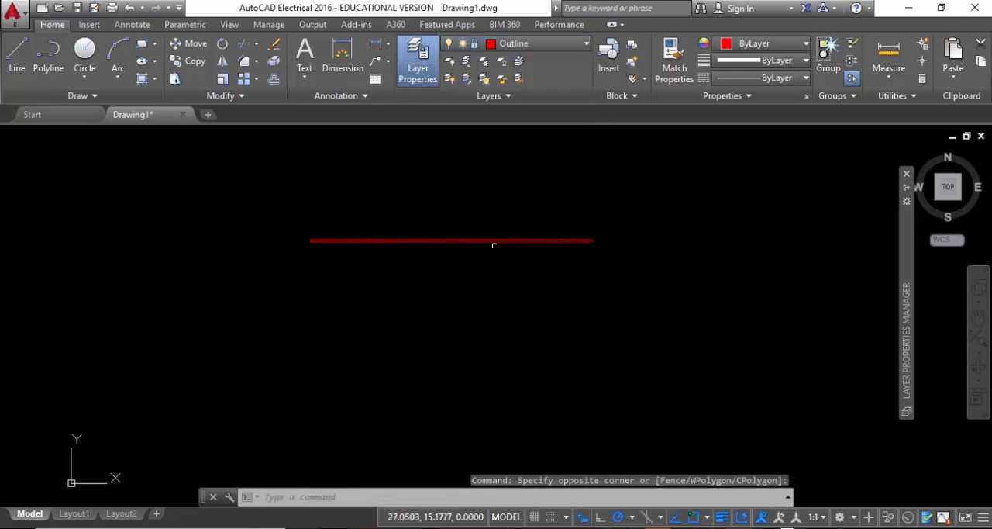
pyautogui.click(193, 61)
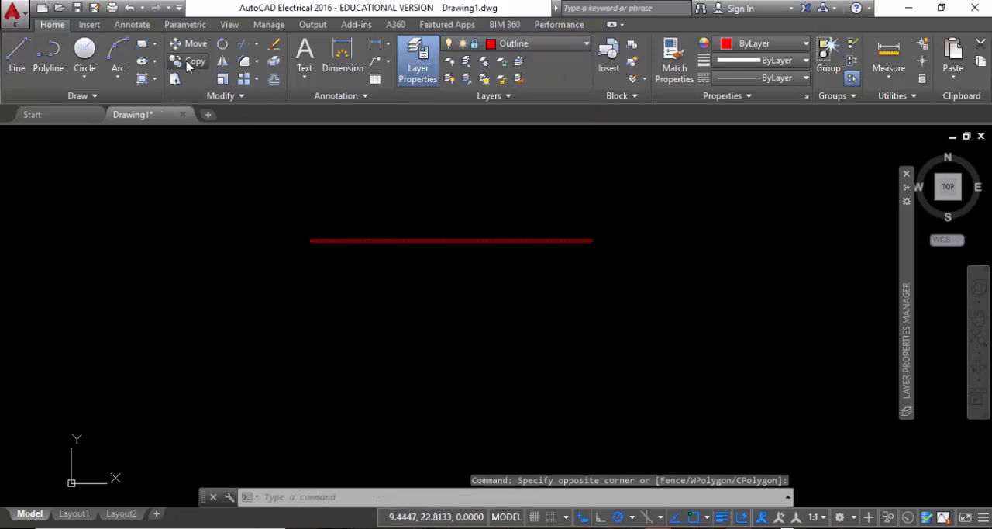
pyautogui.click(403, 240)
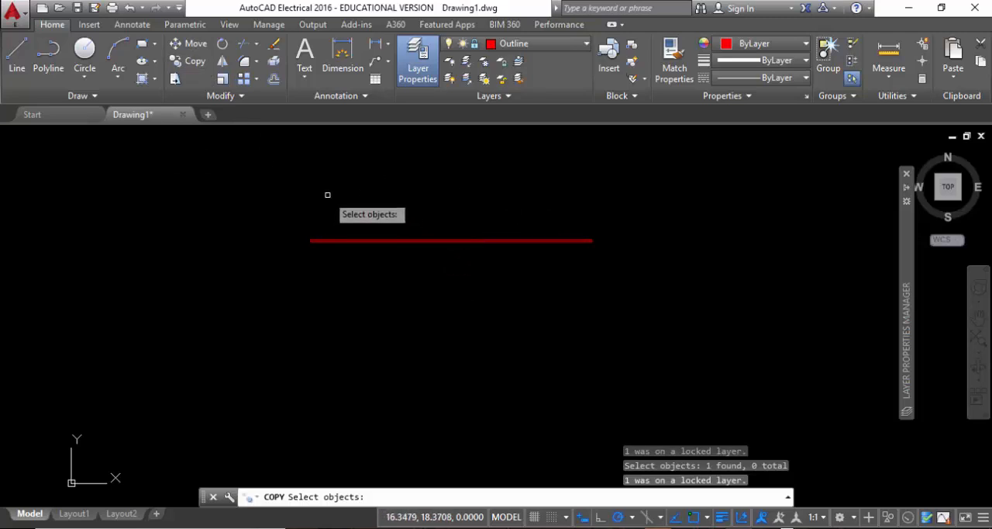
pyautogui.press('Escape')
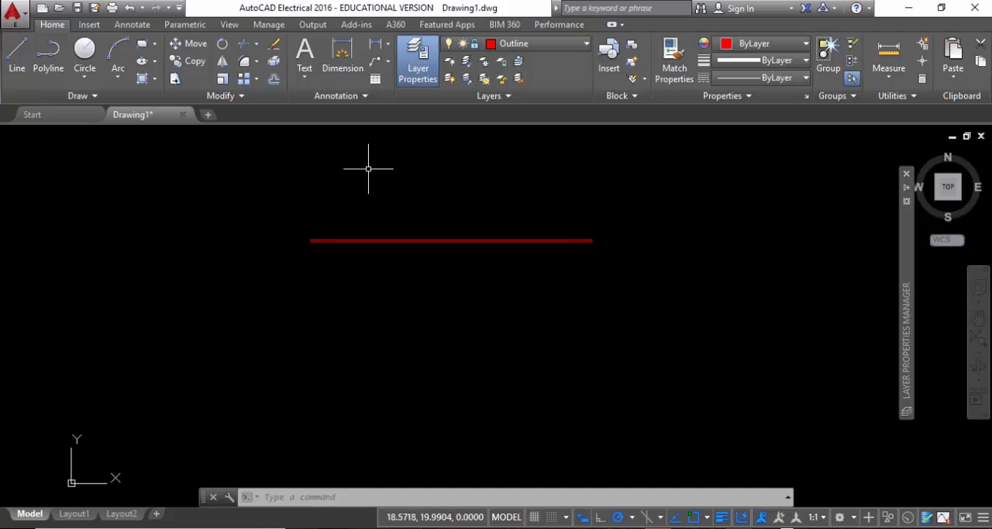
# Unlock the Outline layer and layer 0.
pyautogui.click(477, 47)
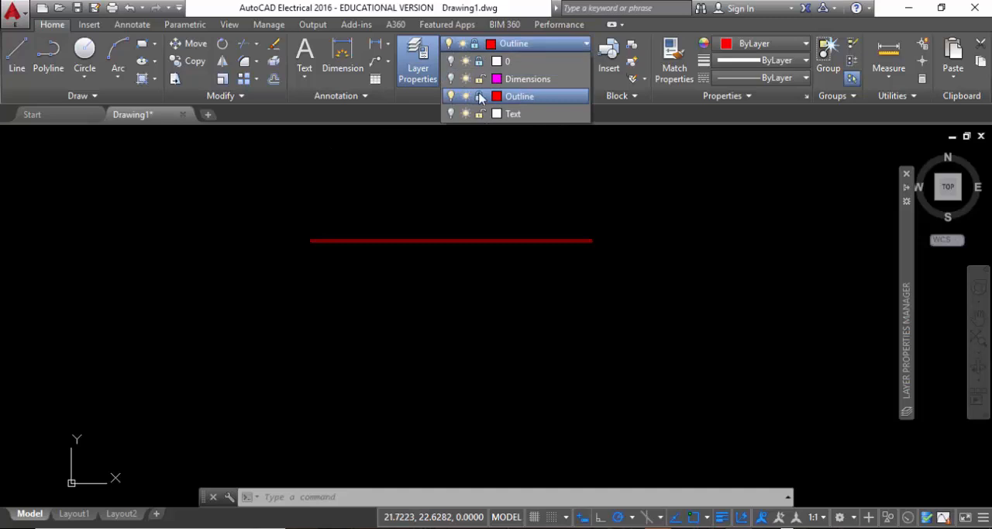
pyautogui.click(479, 96)
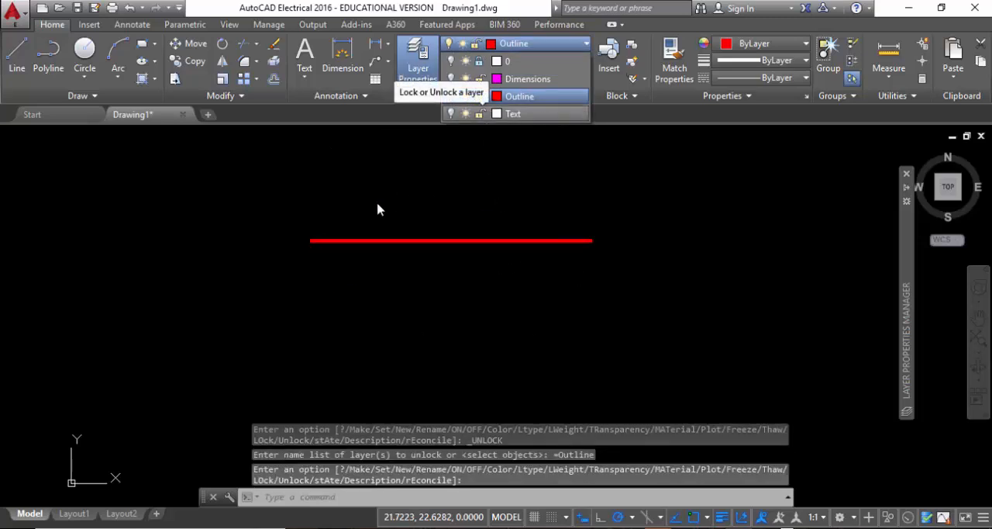
pyautogui.click(479, 61)
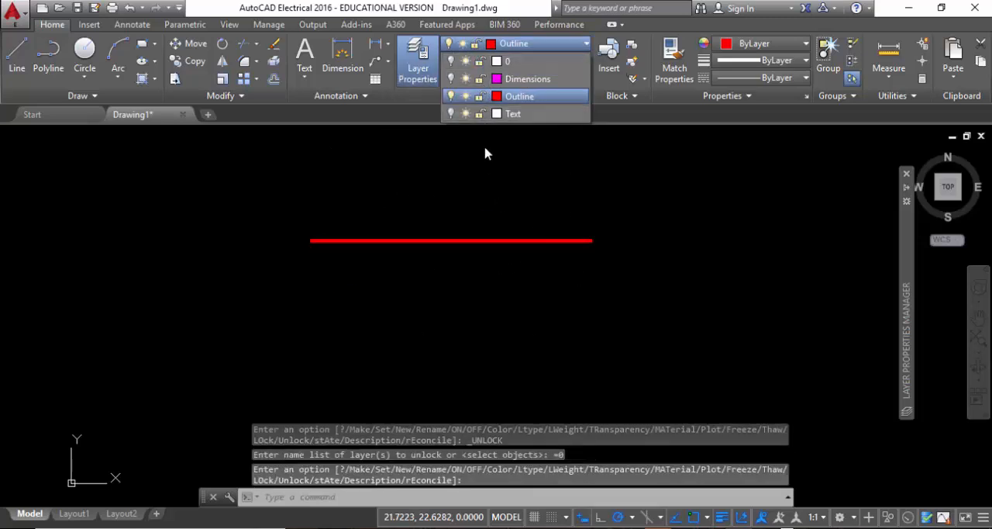
# Turn layer 0 and the Dimensions and Text layers back on.
pyautogui.click(451, 78)
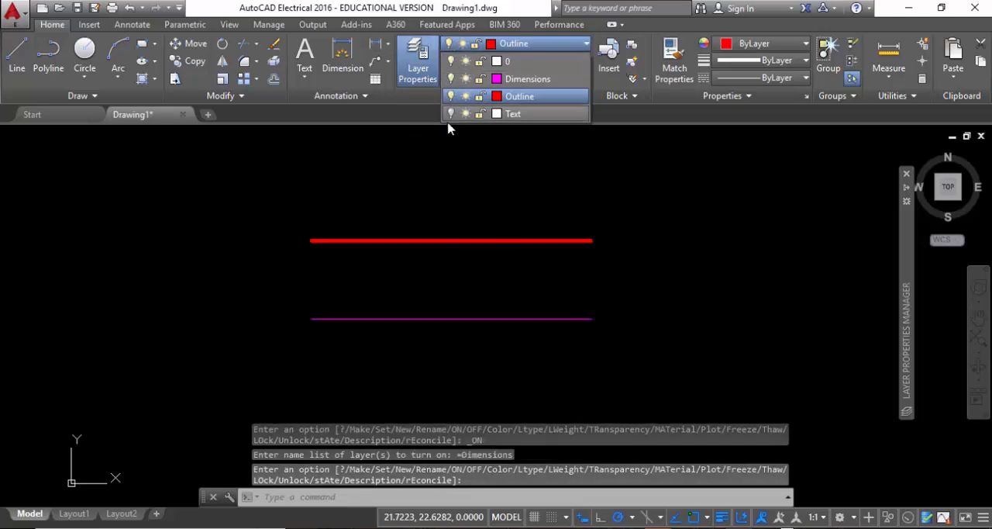
pyautogui.click(451, 114)
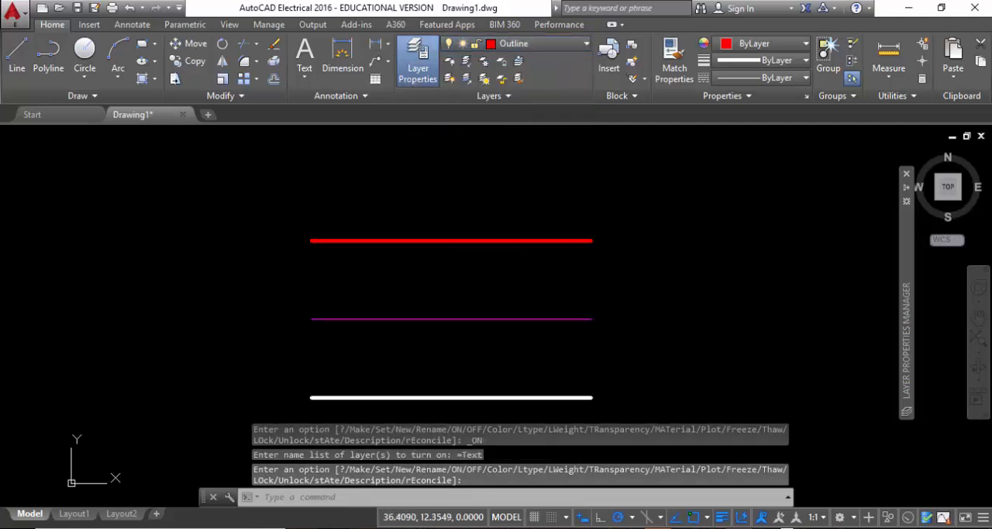
pyautogui.moveTo(649, 309); pyautogui.dragTo(630, 272, button='middle')
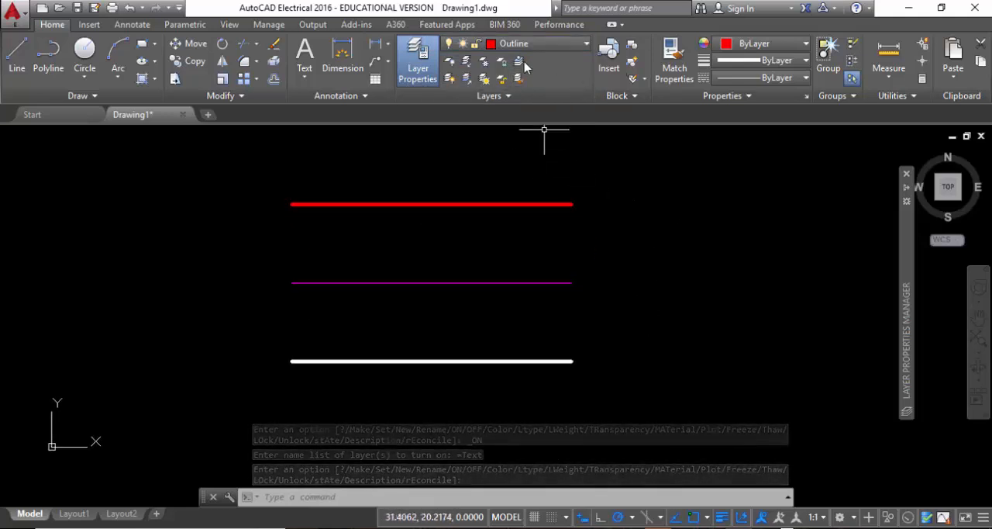
# Try to freeze the current Outline layer by picking the red line.
pyautogui.click(485, 68)
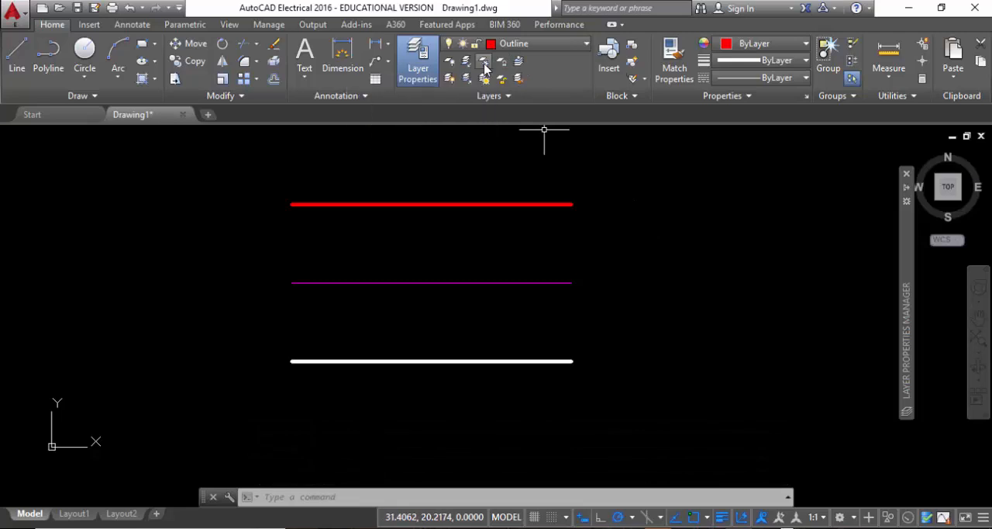
pyautogui.click(541, 203)
pyautogui.click(538, 204)
pyautogui.rightClick(541, 204)
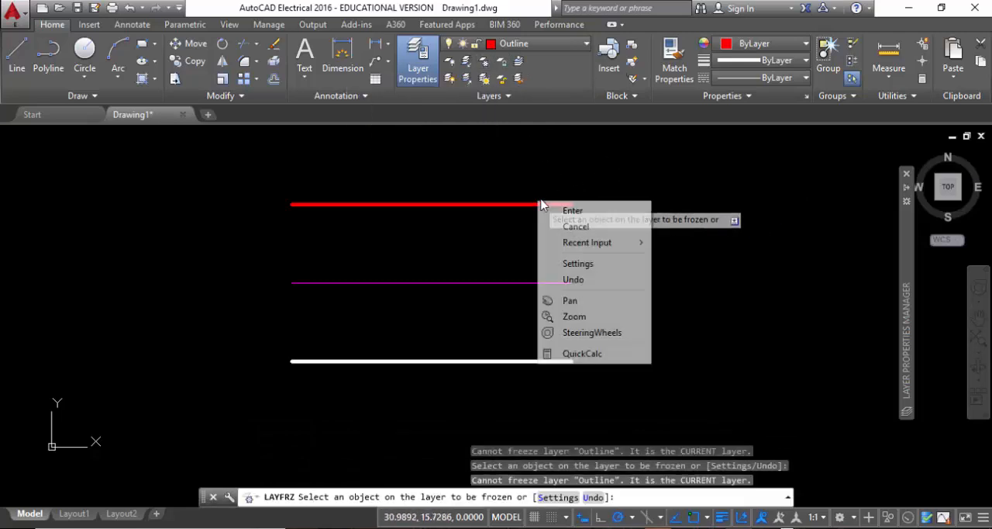
pyautogui.click(573, 225)
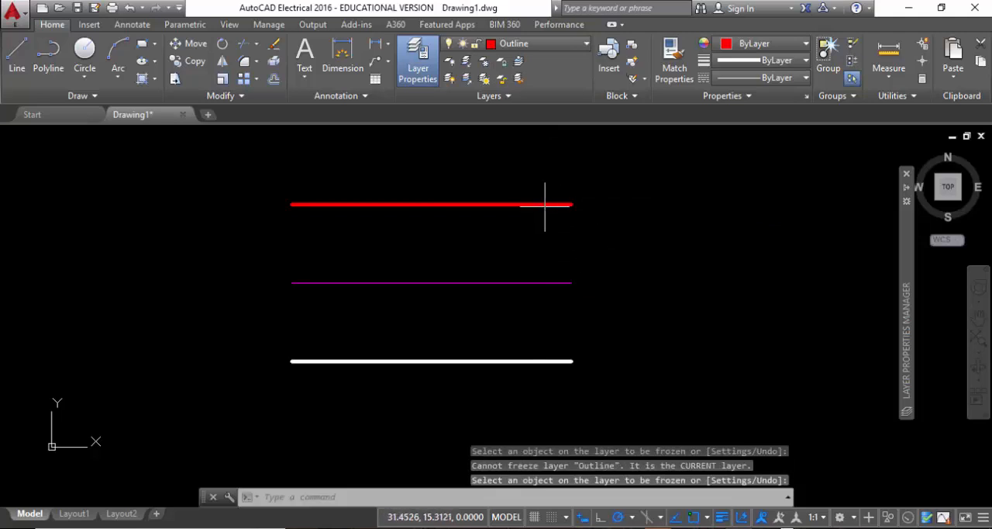
# Select the red and magenta lines and try again to freeze the red line's layer.
pyautogui.click(545, 207)
pyautogui.click(512, 180)
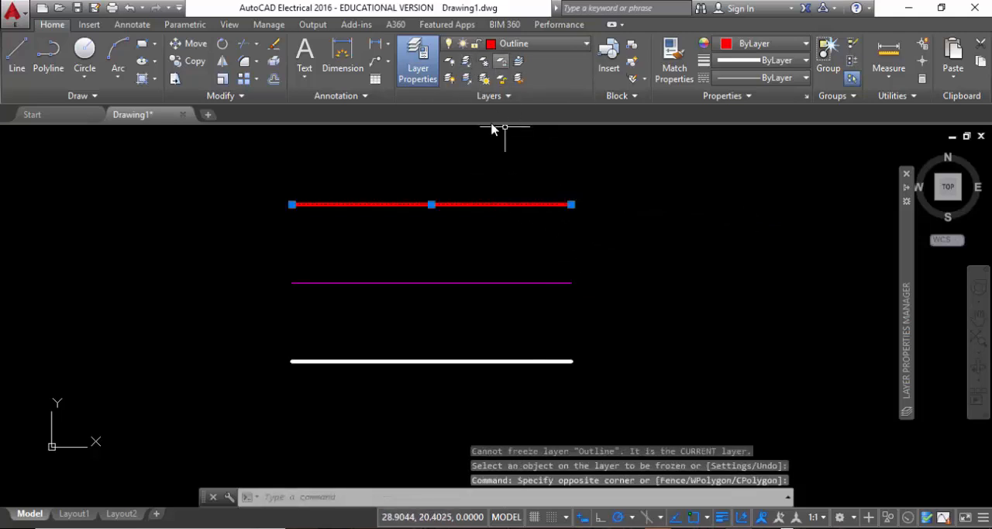
pyautogui.click(487, 316)
pyautogui.click(432, 194)
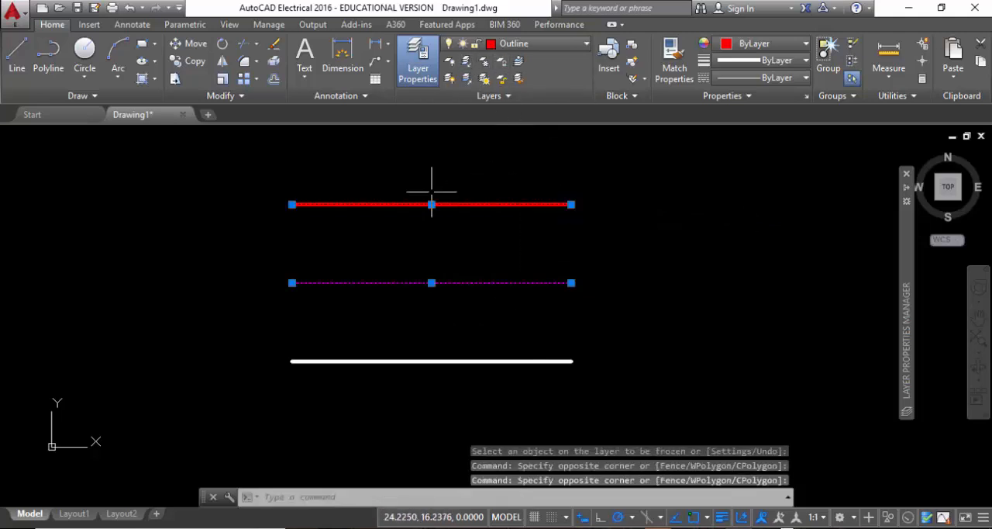
pyautogui.click(486, 64)
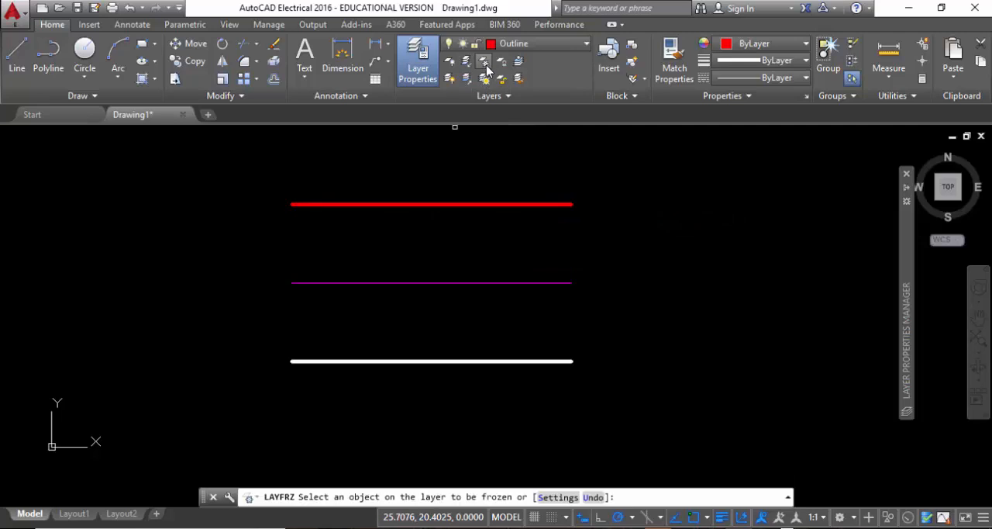
pyautogui.click(519, 204)
pyautogui.click(535, 43)
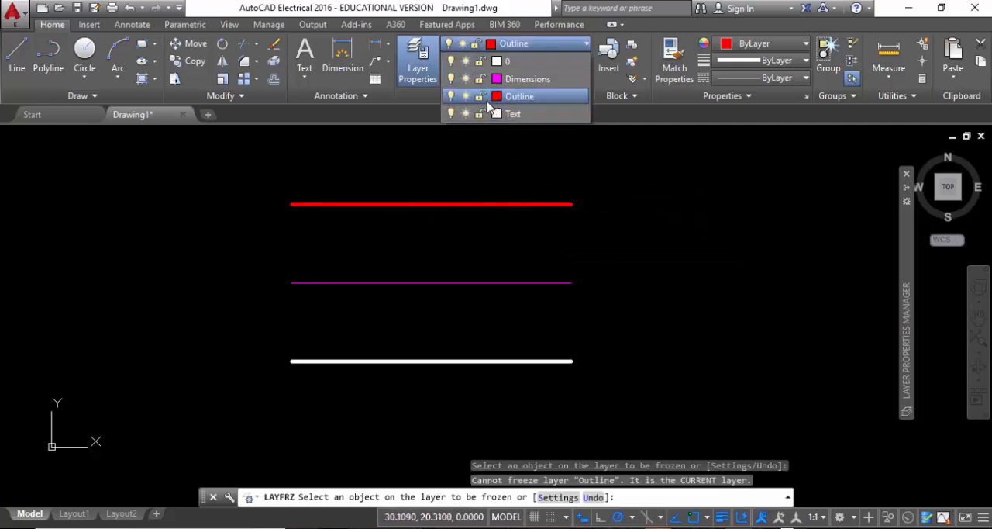
# Try to freeze the current Outline layer in the layer properties list.
pyautogui.click(906, 174)
pyautogui.click(418, 49)
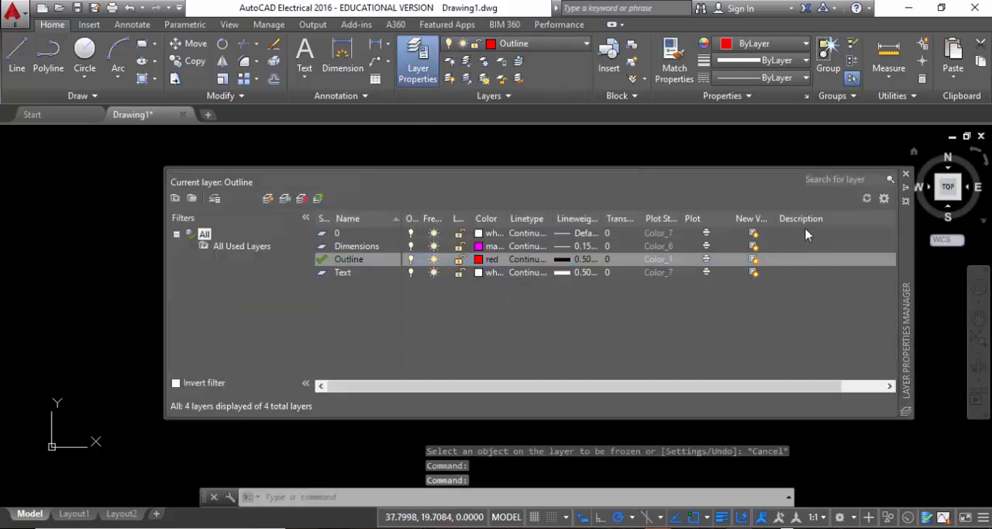
pyautogui.rightClick(836, 219)
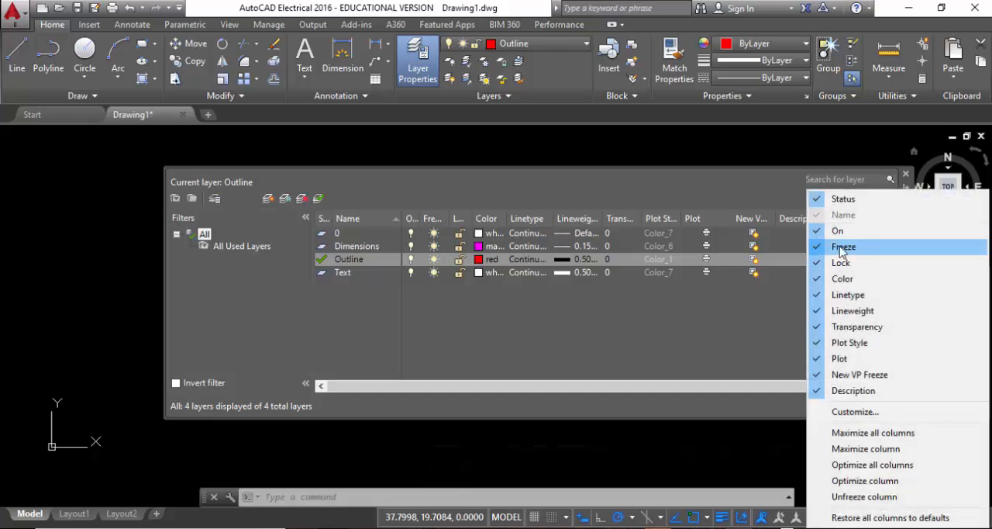
pyautogui.click(434, 264)
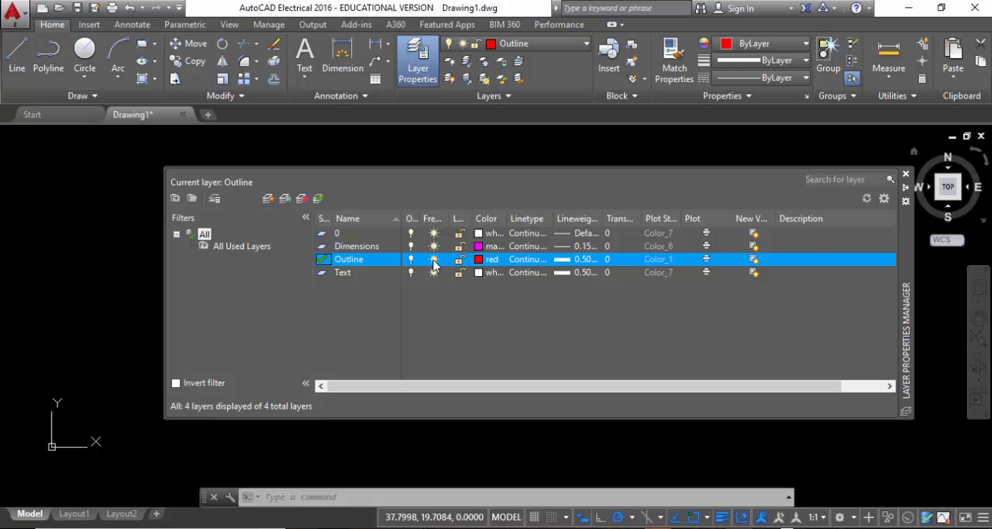
pyautogui.click(434, 262)
pyautogui.click(586, 290)
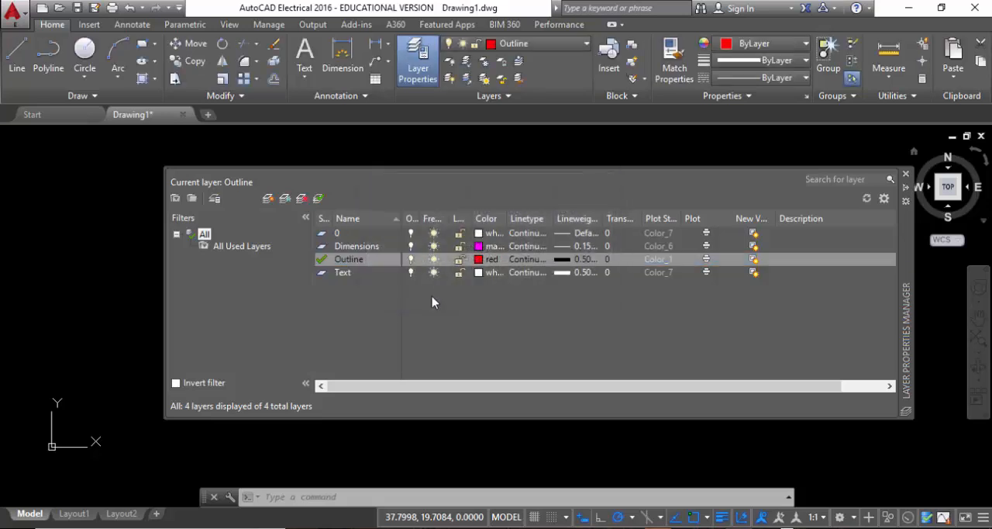
# Freeze the Text and Dimensions layers in the layer properties list, and thaw both again.
pyautogui.click(435, 272)
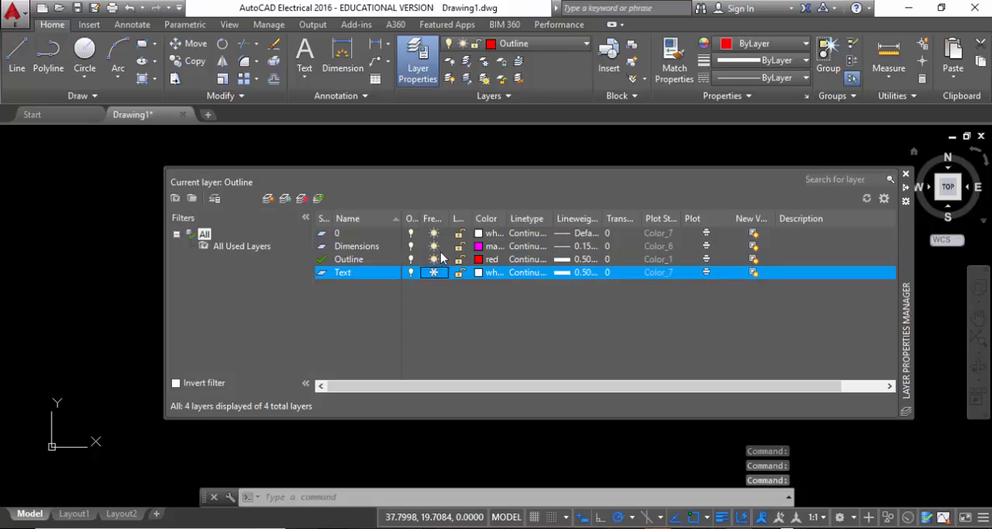
pyautogui.click(434, 246)
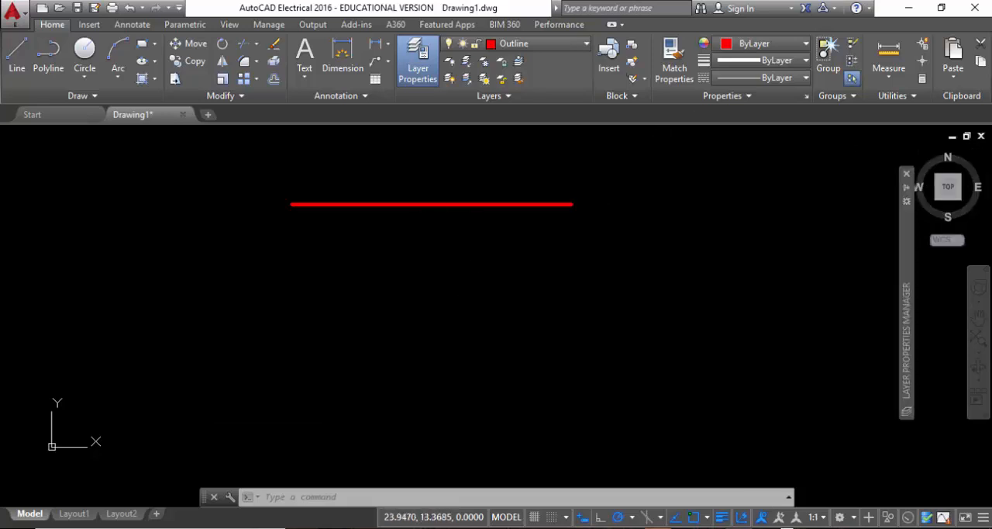
pyautogui.moveTo(908, 239)
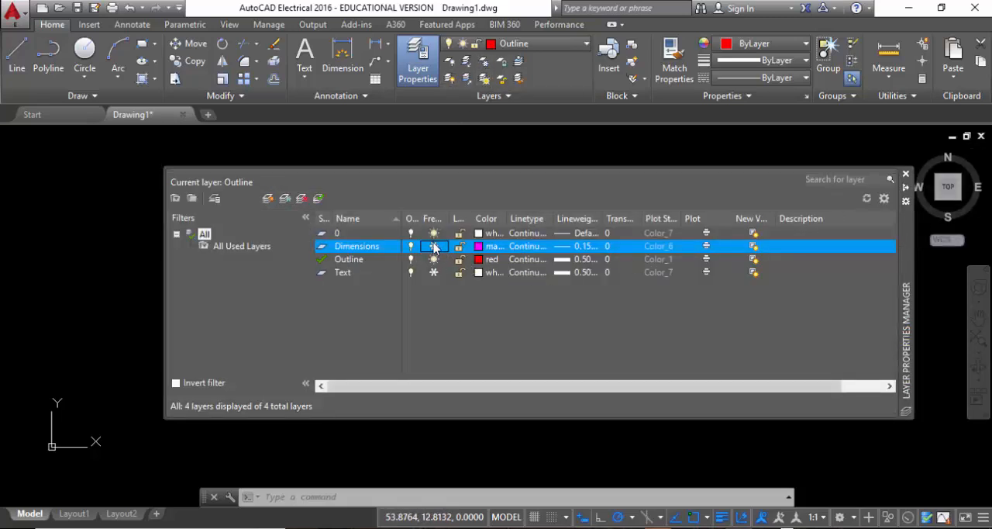
pyautogui.click(434, 272)
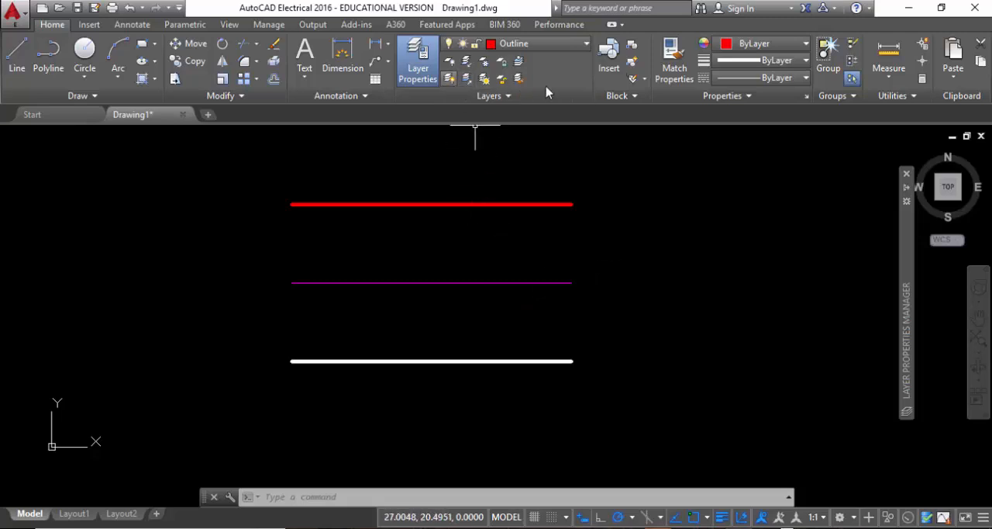
pyautogui.click(490, 96)
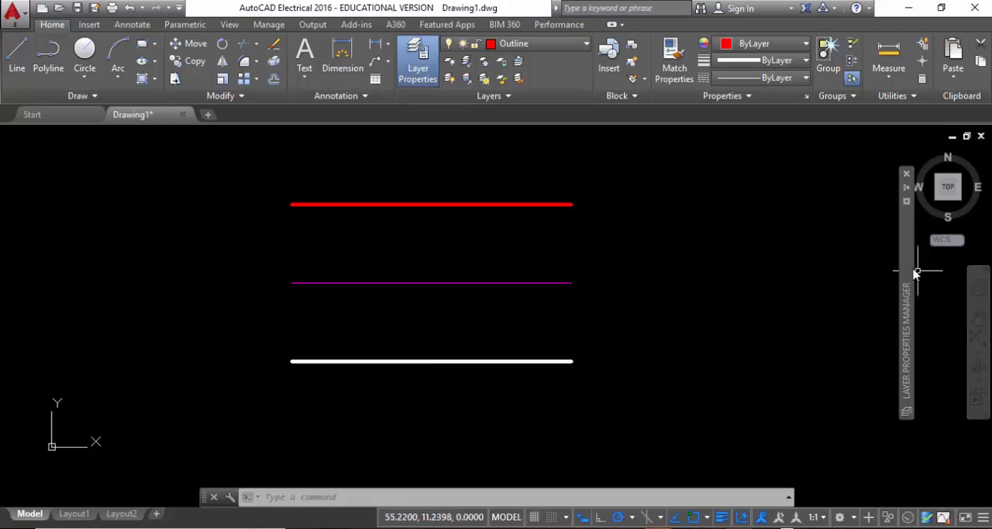
pyautogui.moveTo(911, 271)
pyautogui.press('Up')
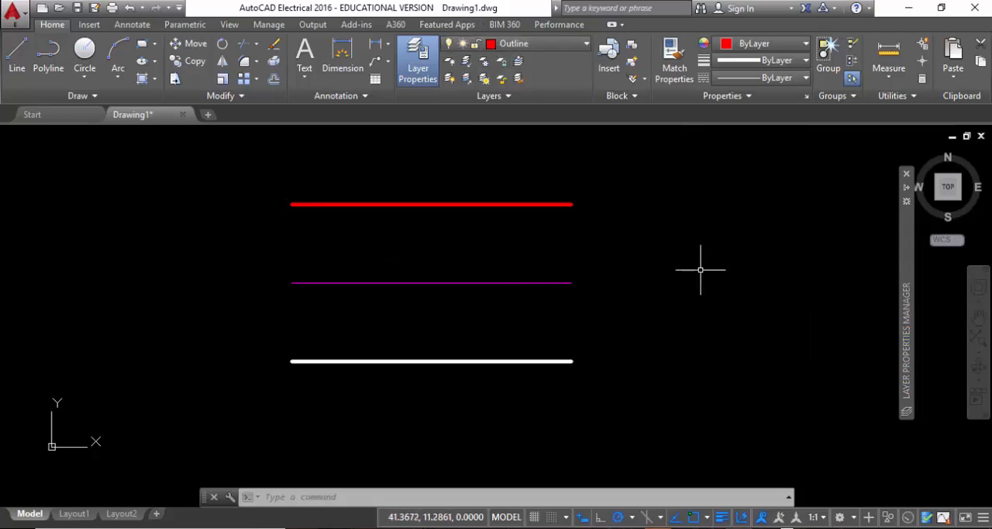
pyautogui.scroll(-2, 697, 272)
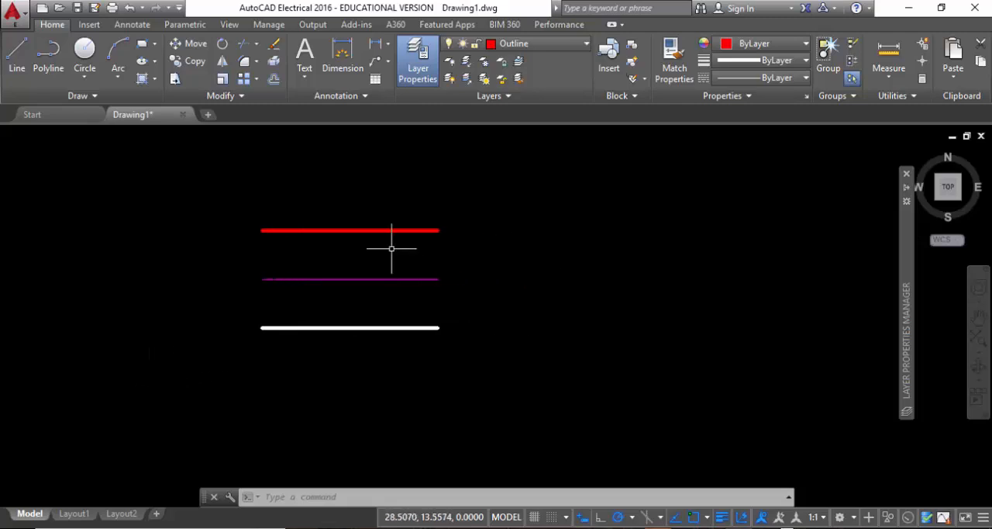
pyautogui.scroll(2, 392, 248)
pyautogui.moveTo(707, 343)
pyautogui.mouseDown(button='middle')
pyautogui.moveTo(525, 331)
pyautogui.moveTo(604, 330)
pyautogui.mouseUp(button='middle')
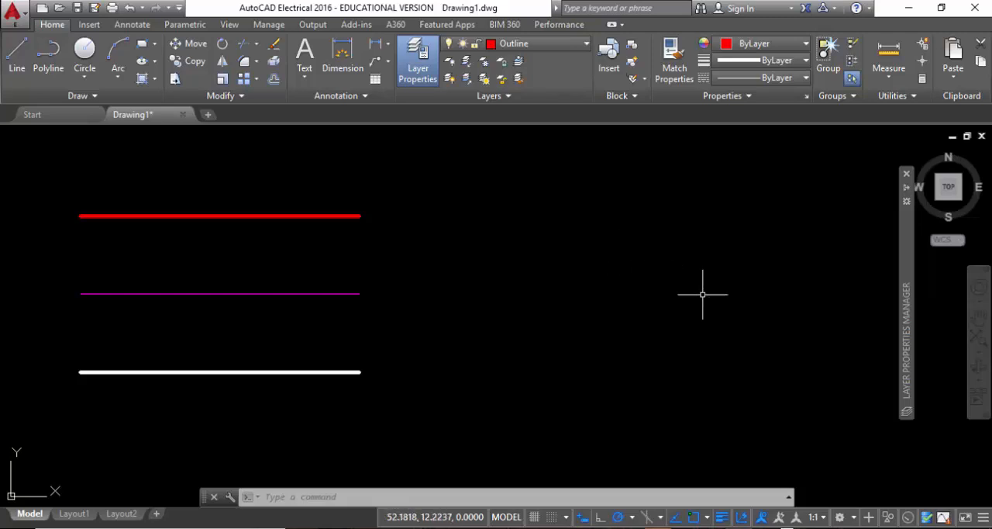
# Look through the Acade 2016 folders, including Plc and Catalogs under en-US, for a drawing to insert as a block.
pyautogui.click(618, 96)
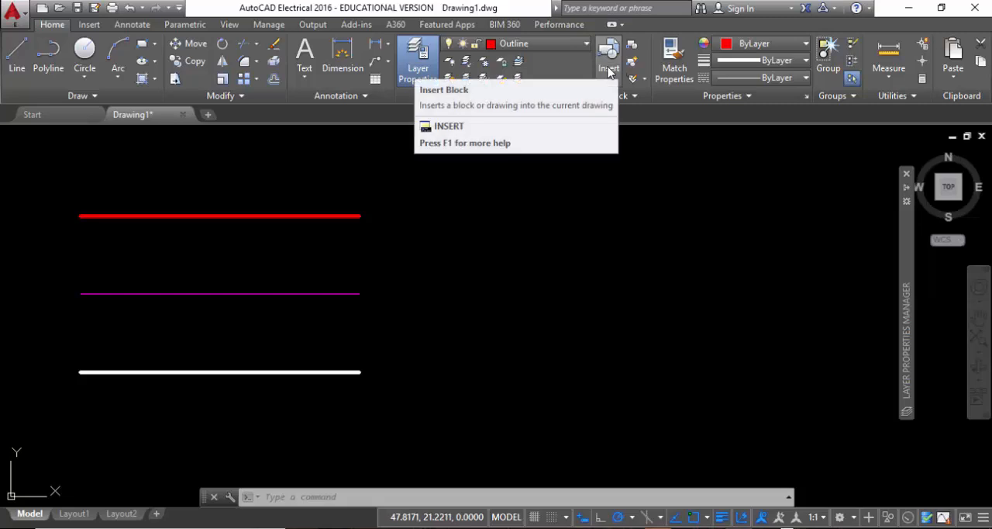
pyautogui.click(608, 68)
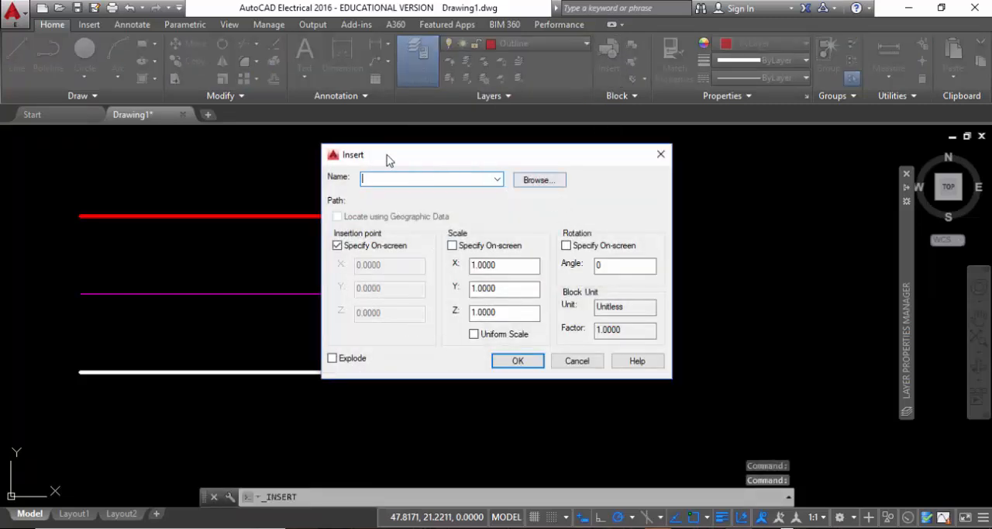
pyautogui.click(543, 181)
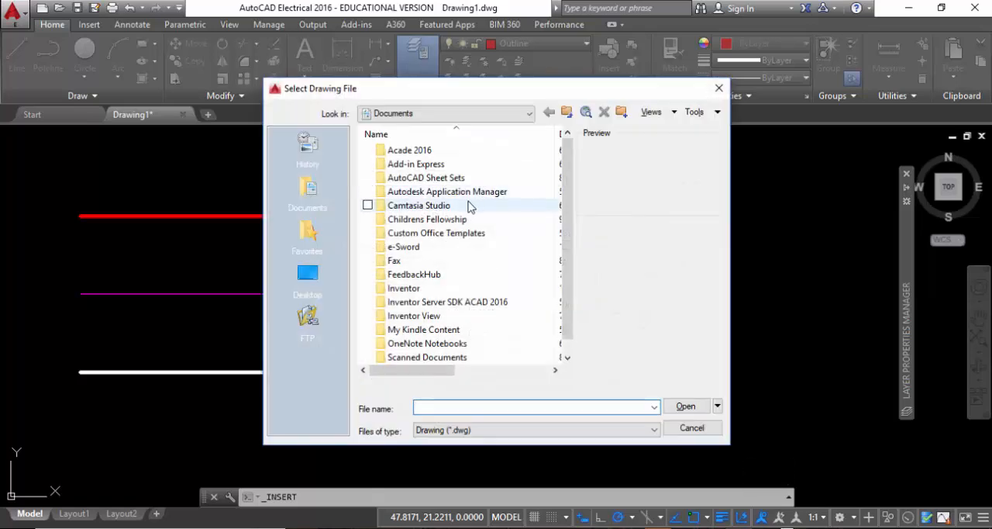
pyautogui.scroll(-1, 496, 250)
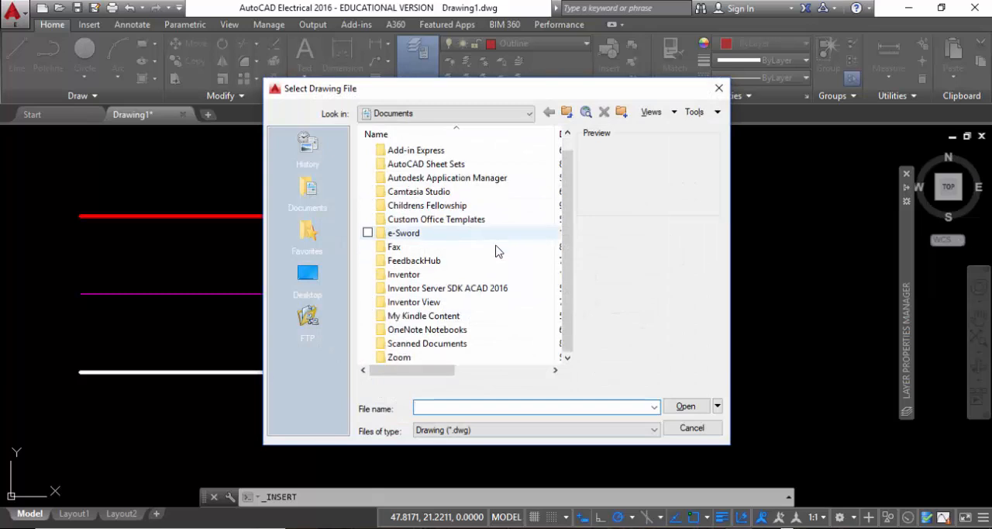
pyautogui.scroll(1, 488, 258)
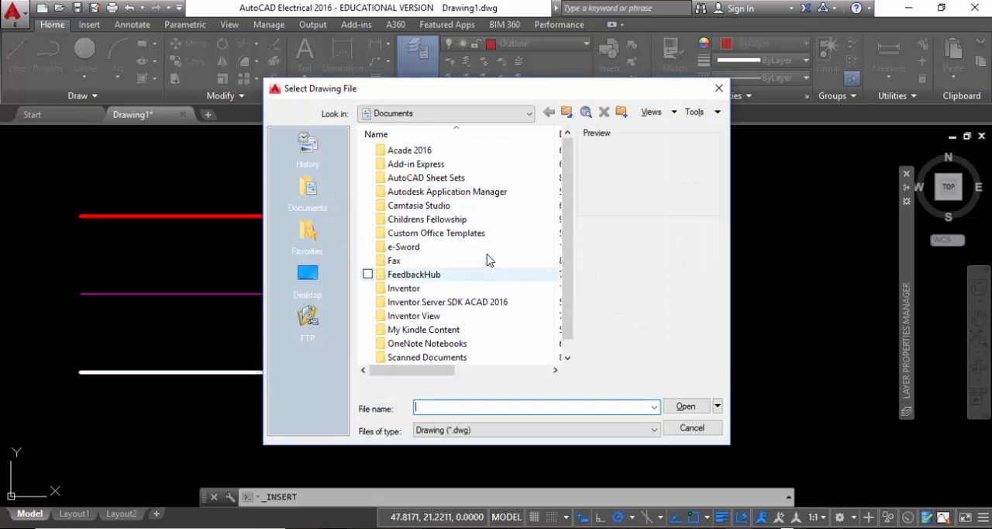
pyautogui.click(414, 152)
pyautogui.doubleClick(414, 153)
pyautogui.doubleClick(413, 152)
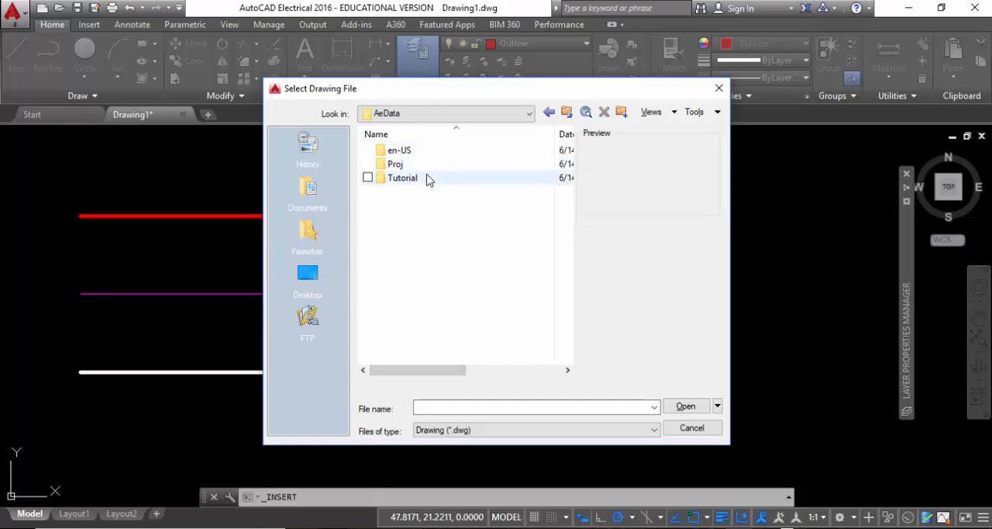
pyautogui.doubleClick(411, 154)
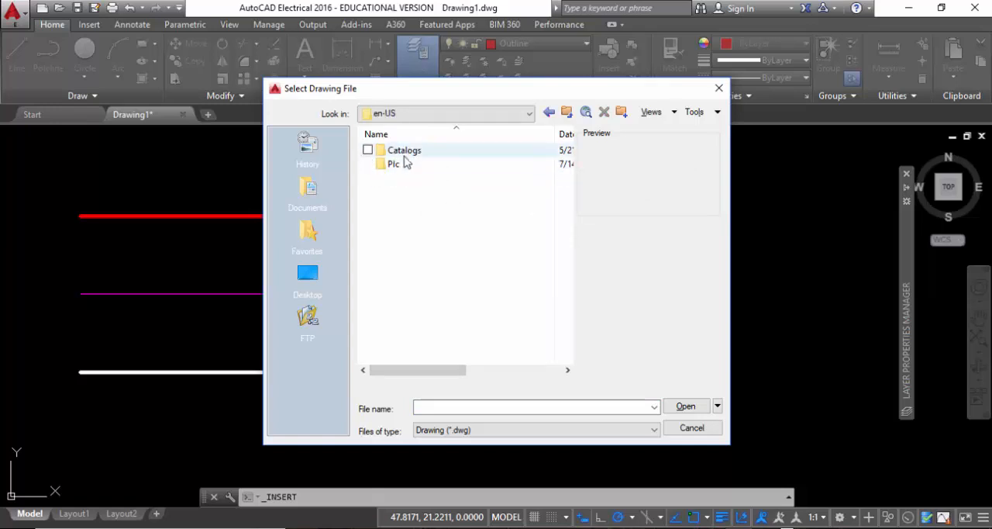
pyautogui.doubleClick(410, 165)
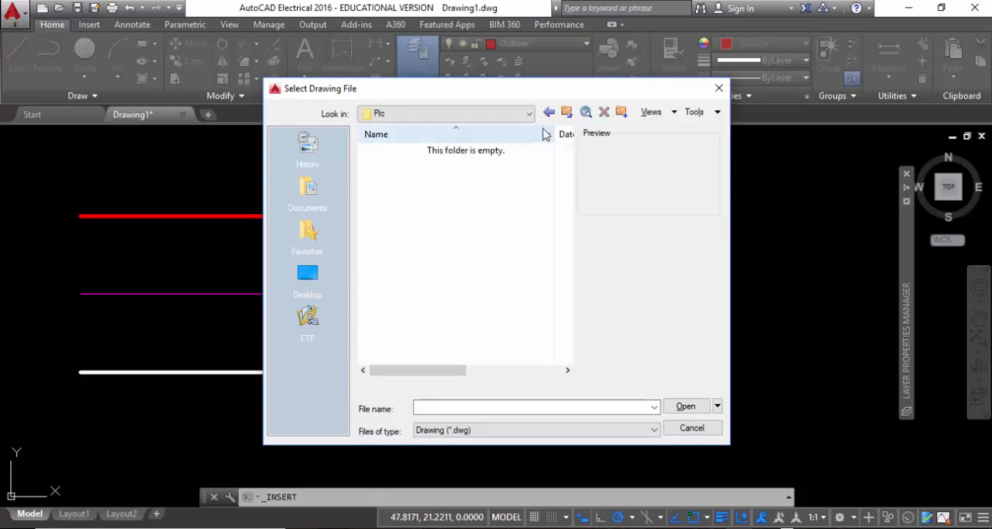
pyautogui.click(566, 113)
pyautogui.doubleClick(427, 151)
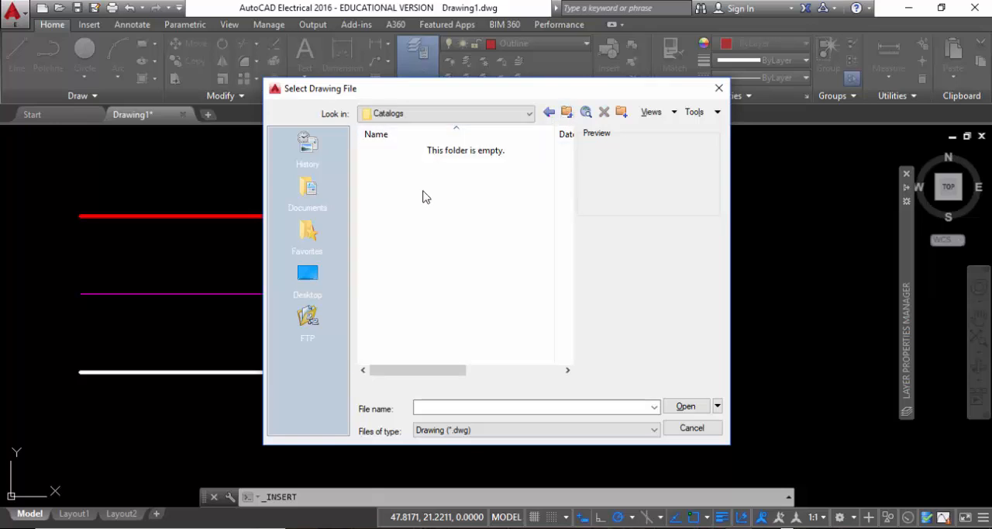
pyautogui.click(566, 113)
pyautogui.click(567, 114)
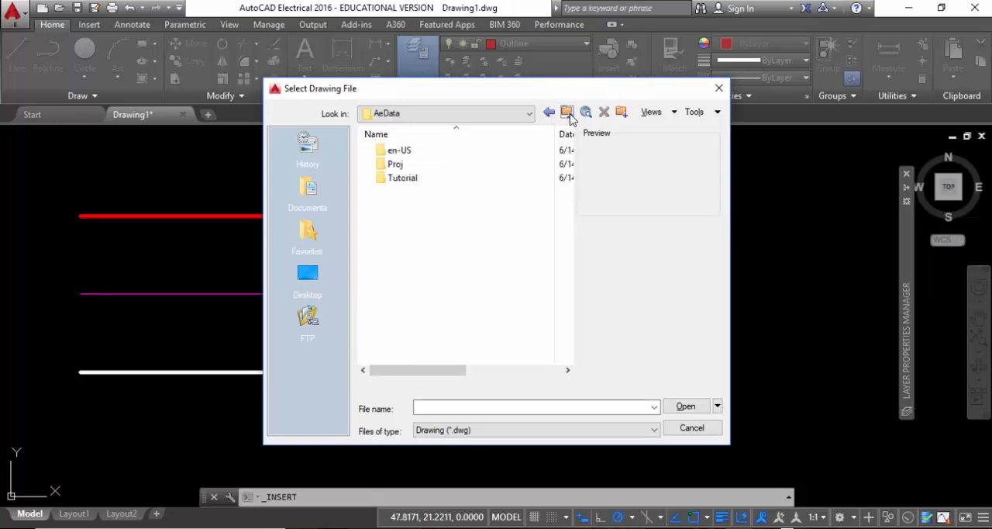
# Preview DEMO01.DWG from the Demo folder under Proj as a block to insert, and cancel the insertion.
pyautogui.click(400, 164)
pyautogui.doubleClick(402, 165)
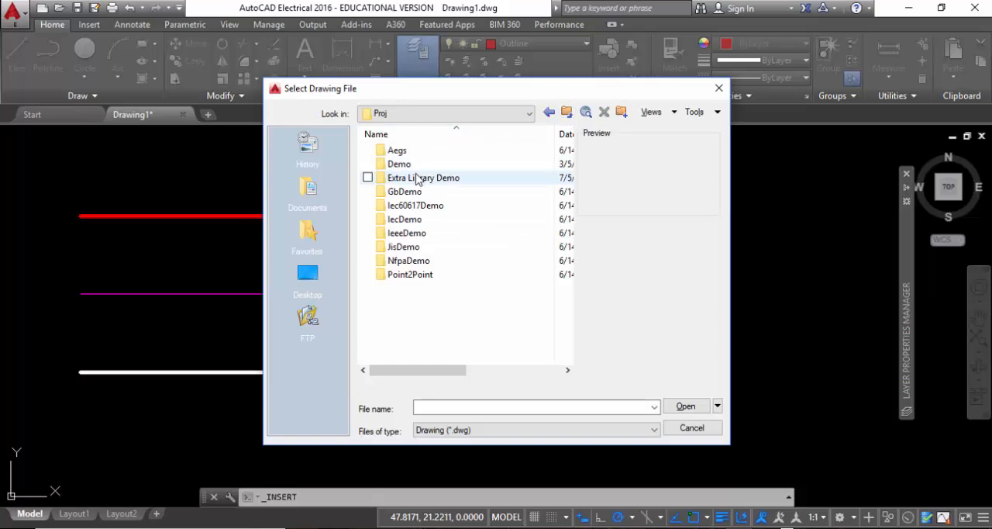
pyautogui.doubleClick(393, 164)
pyautogui.click(407, 164)
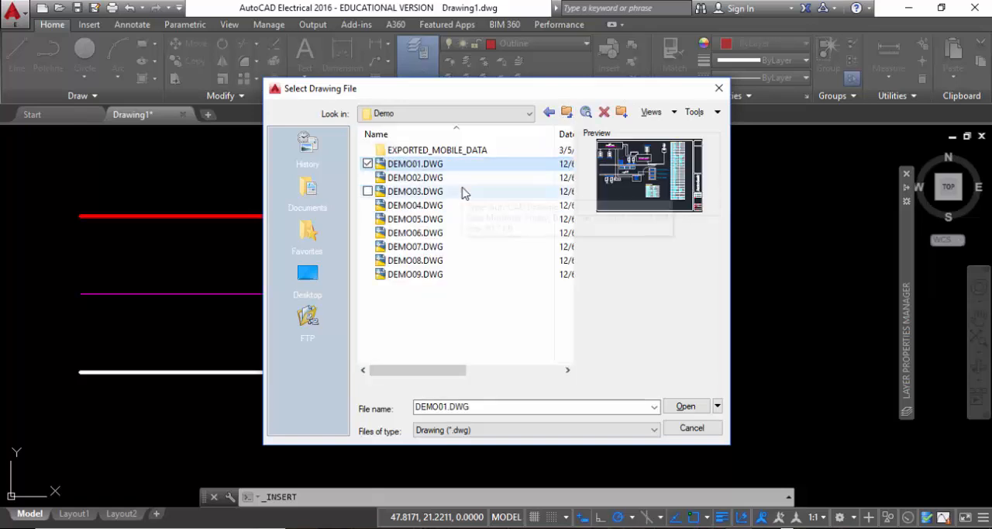
pyautogui.click(685, 431)
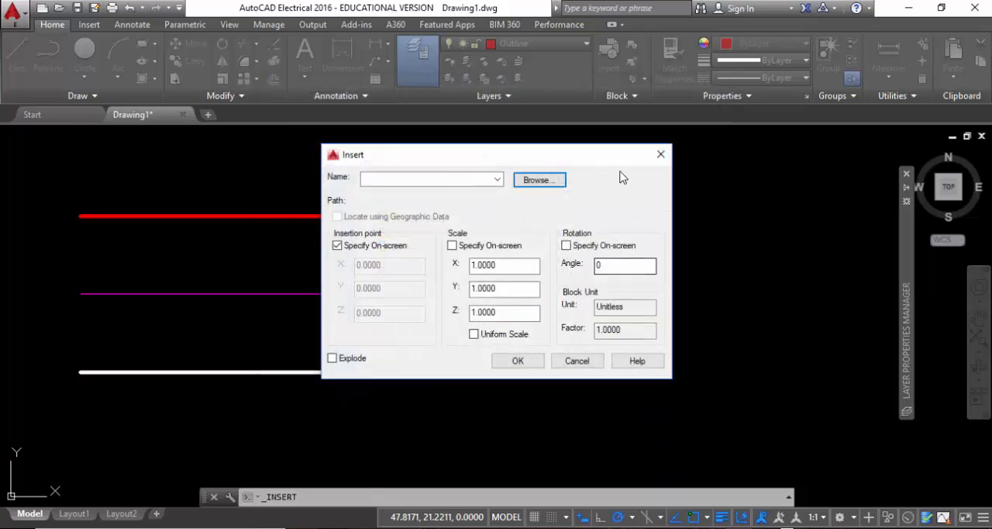
pyautogui.click(577, 362)
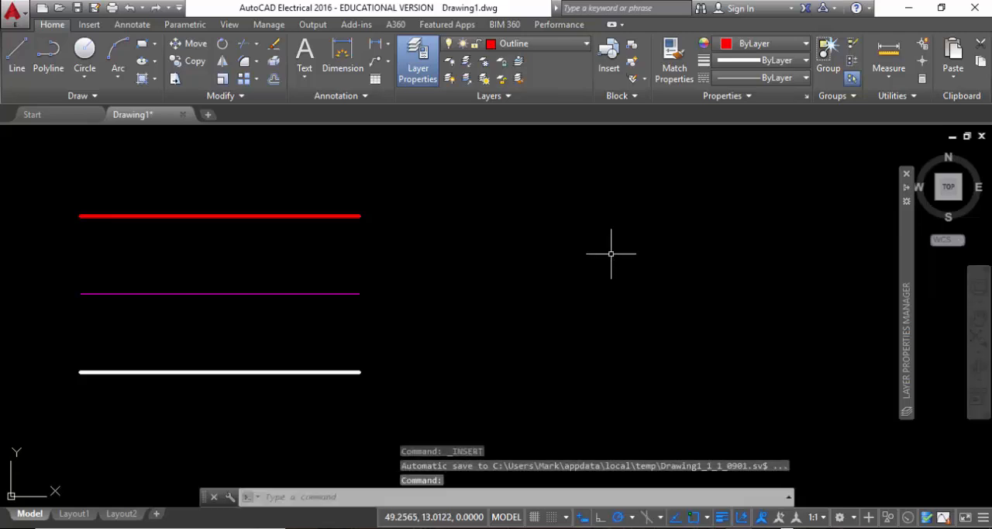
# Open the tool palettes, look through the electrical and IEC symbol sets, and move the palette over the lines to free drawing space.
pyautogui.hotkey('ctrl', '3')
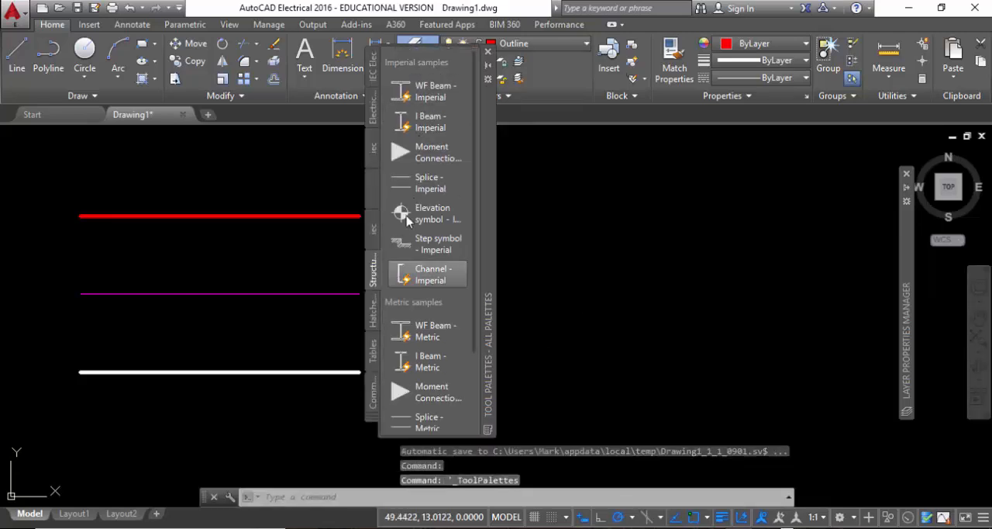
pyautogui.click(373, 108)
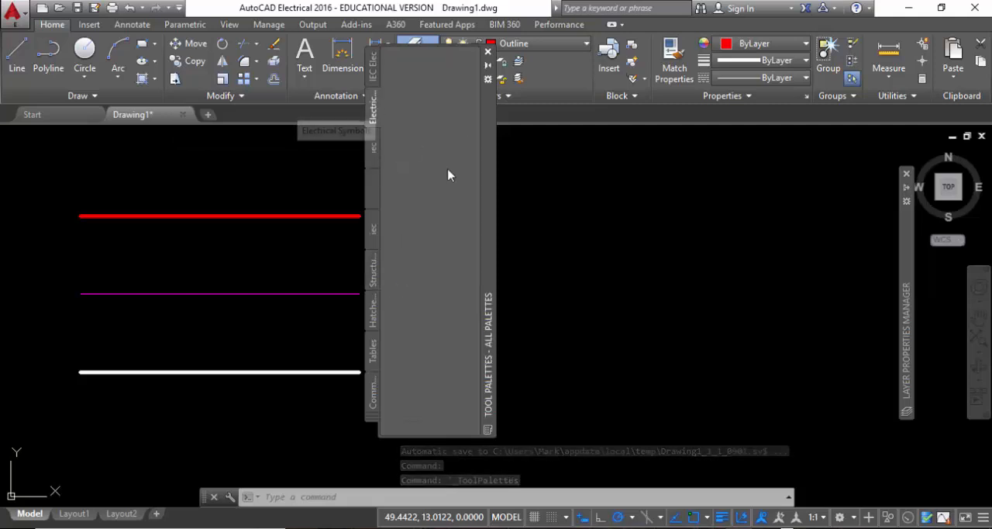
pyautogui.click(373, 66)
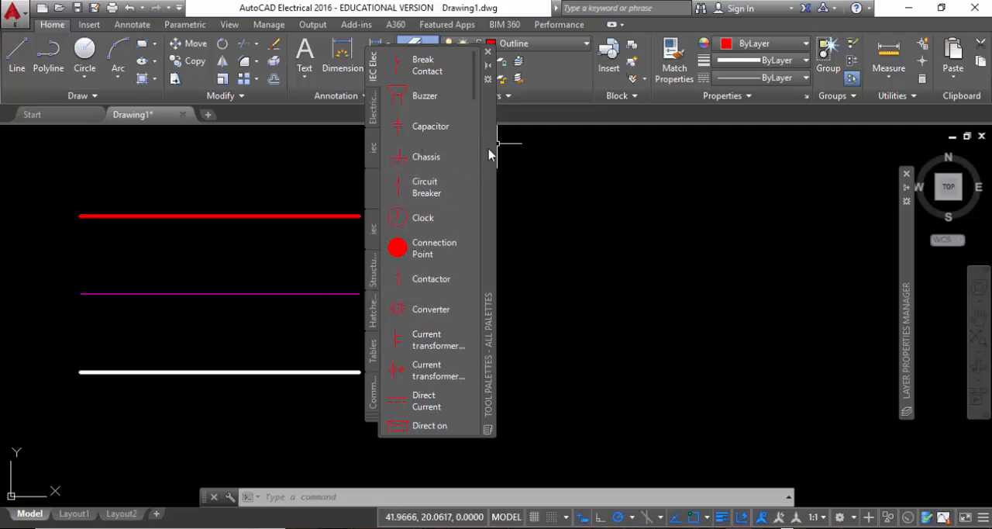
pyautogui.moveTo(498, 151); pyautogui.dragTo(359, 192)
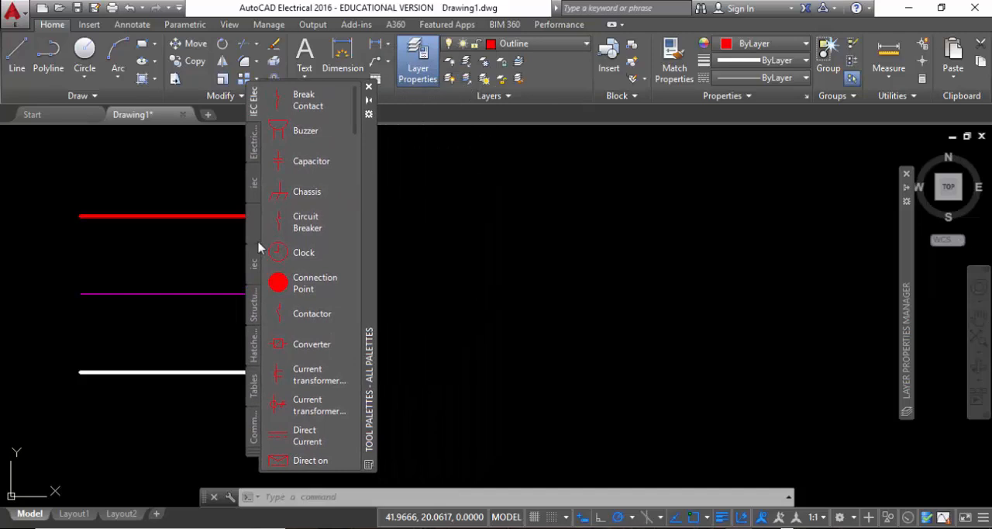
# Insert the WF Beam - Metric block from the structural samples into the empty area beside the three lines.
pyautogui.click(255, 314)
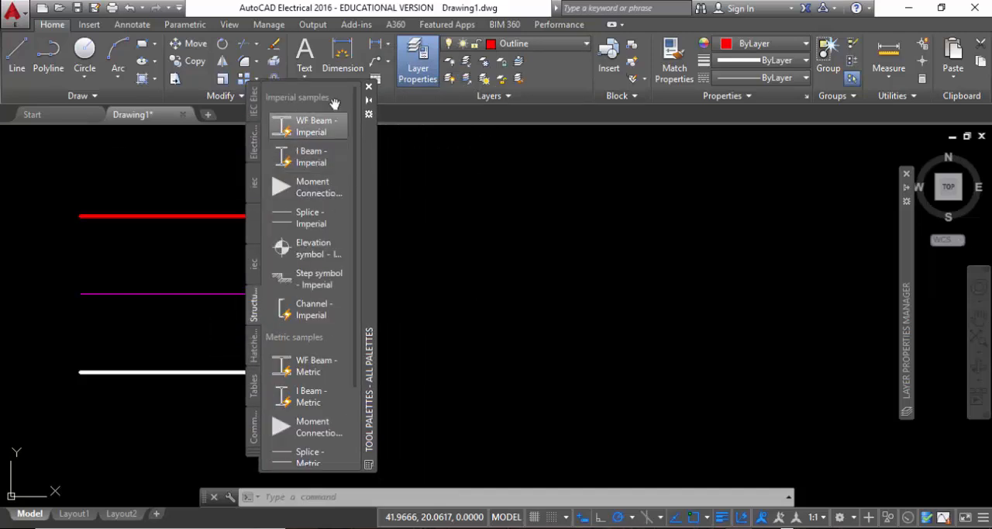
pyautogui.scroll(-3, 322, 223)
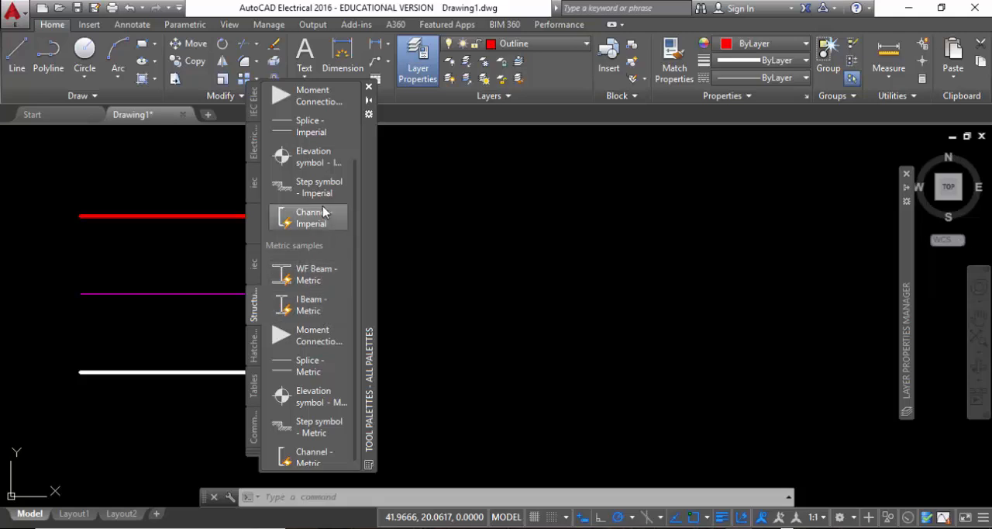
pyautogui.click(318, 272)
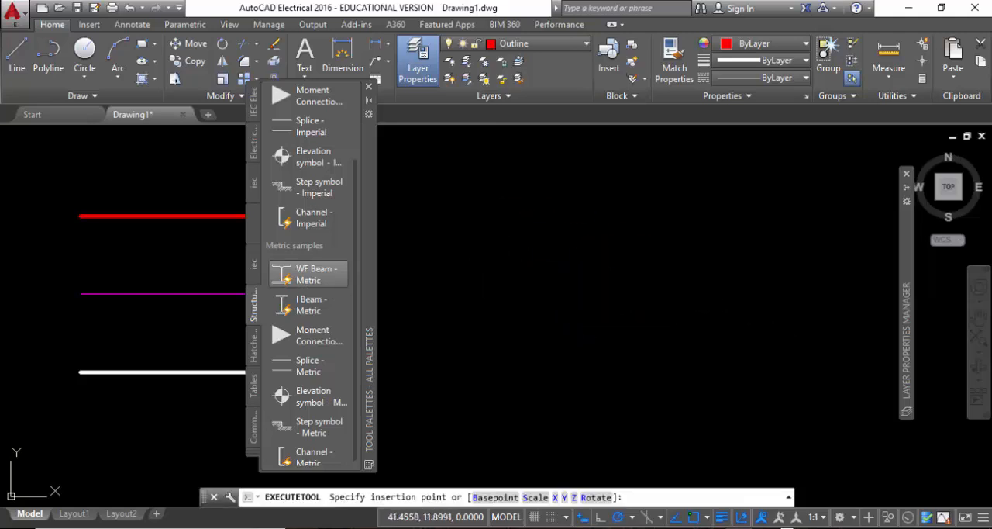
pyautogui.click(520, 238)
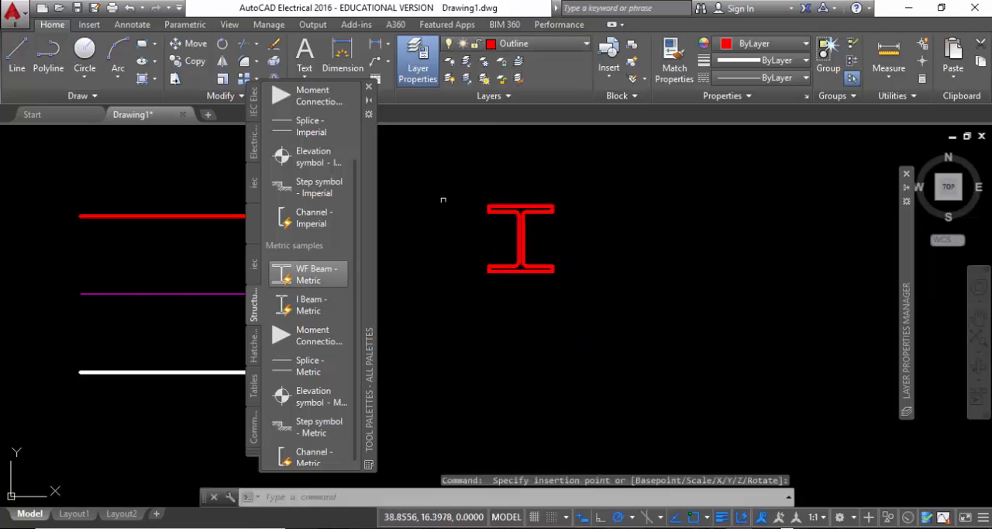
pyautogui.scroll(4, 509, 217)
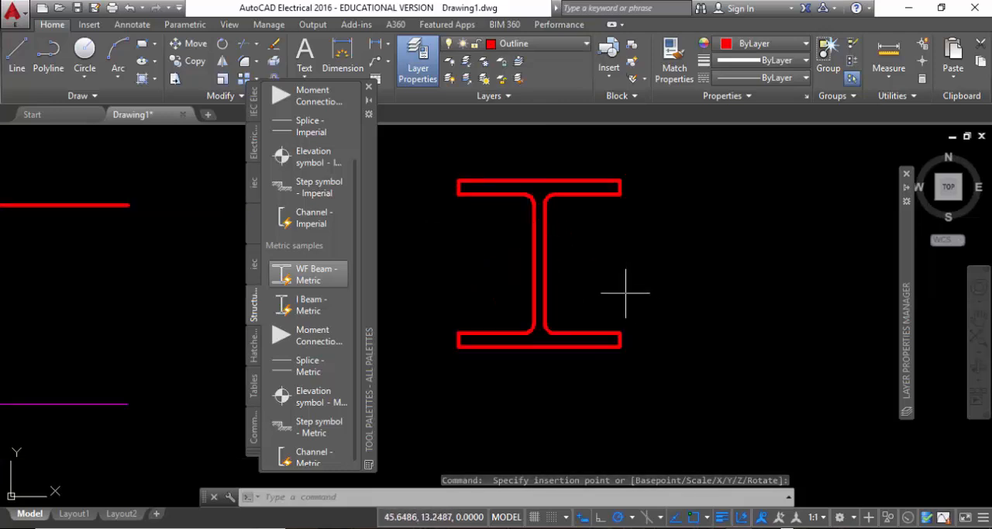
# Change the size of the inserted WF beam to W250x250x80.
pyautogui.click(626, 293)
pyautogui.click(507, 203)
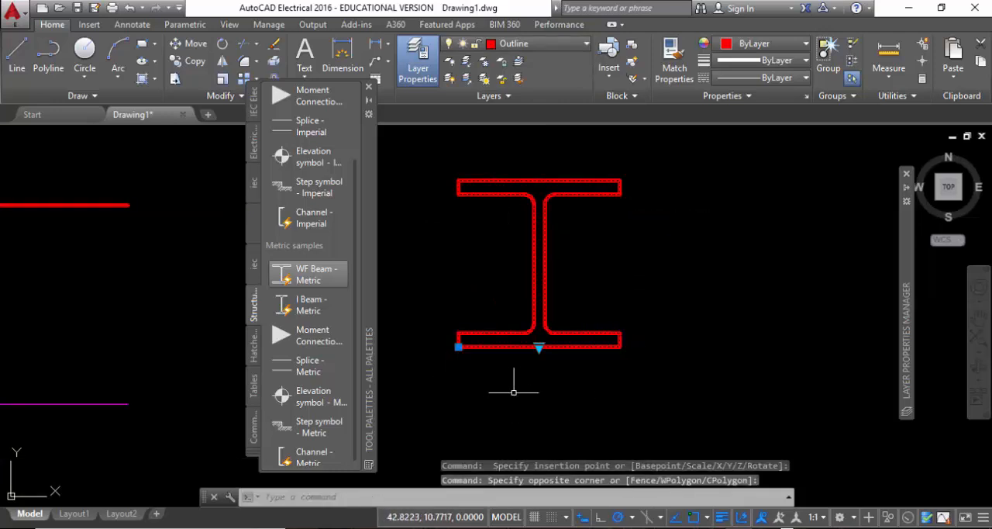
pyautogui.click(539, 347)
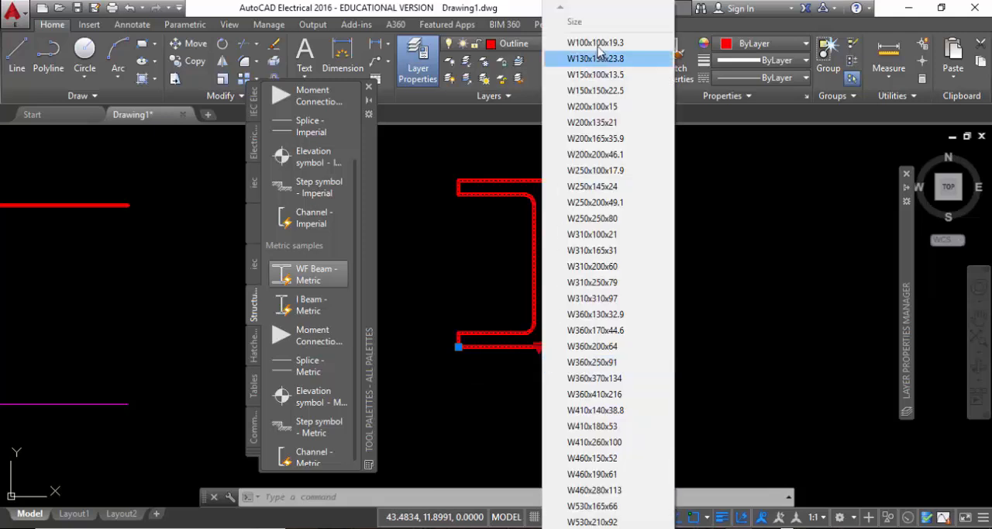
pyautogui.click(616, 221)
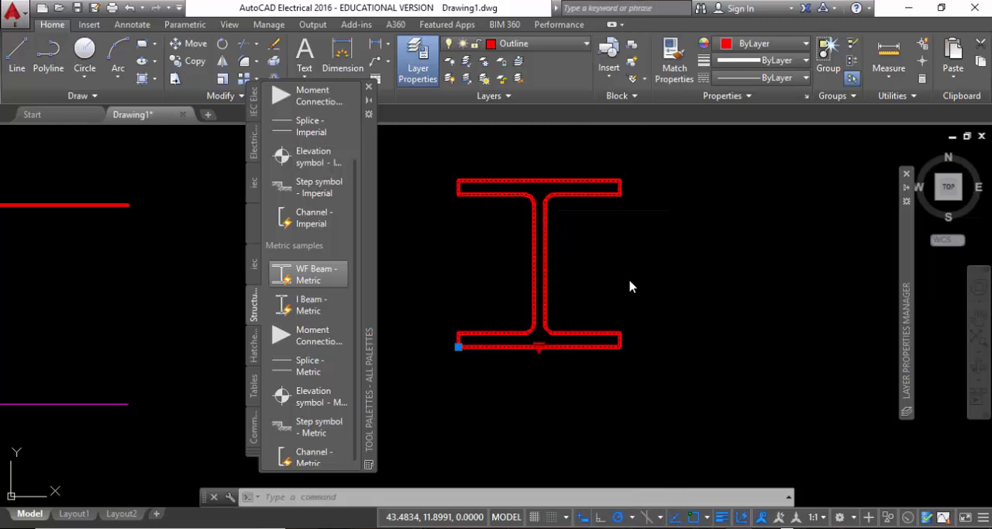
pyautogui.moveTo(540, 233); pyautogui.dragTo(585, 334, button='middle')
pyautogui.scroll(3, 546, 269)
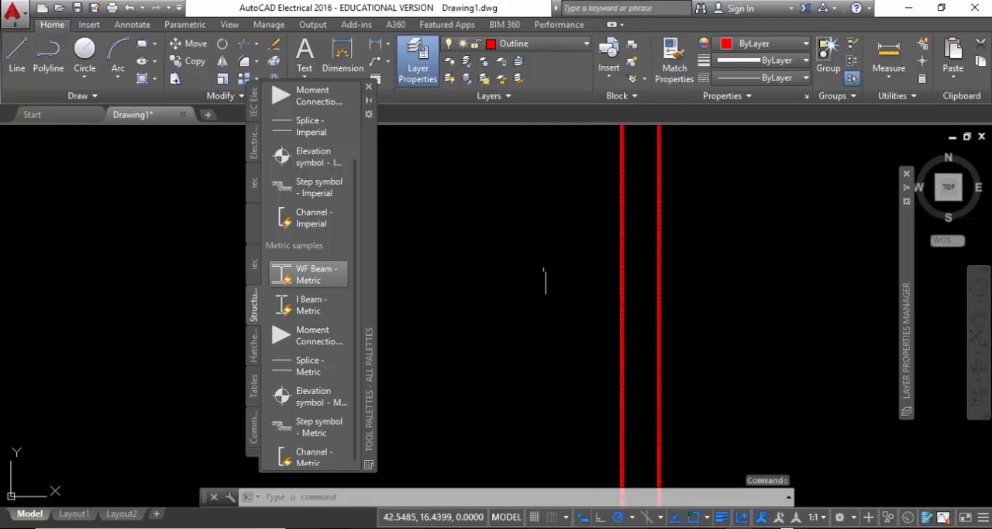
pyautogui.scroll(-6, 546, 269)
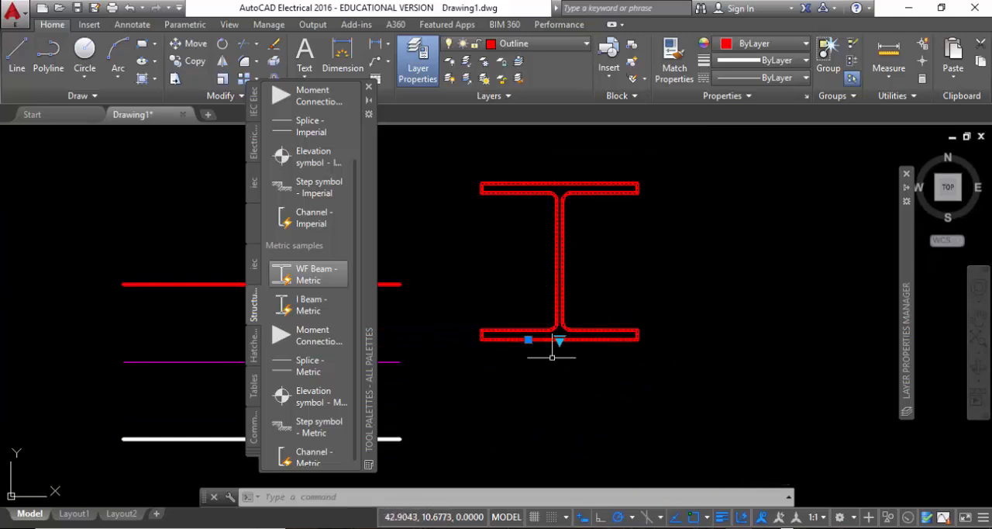
# Start inserting a second WF Beam - Metric block with a scale factor of 2.
pyautogui.click(312, 273)
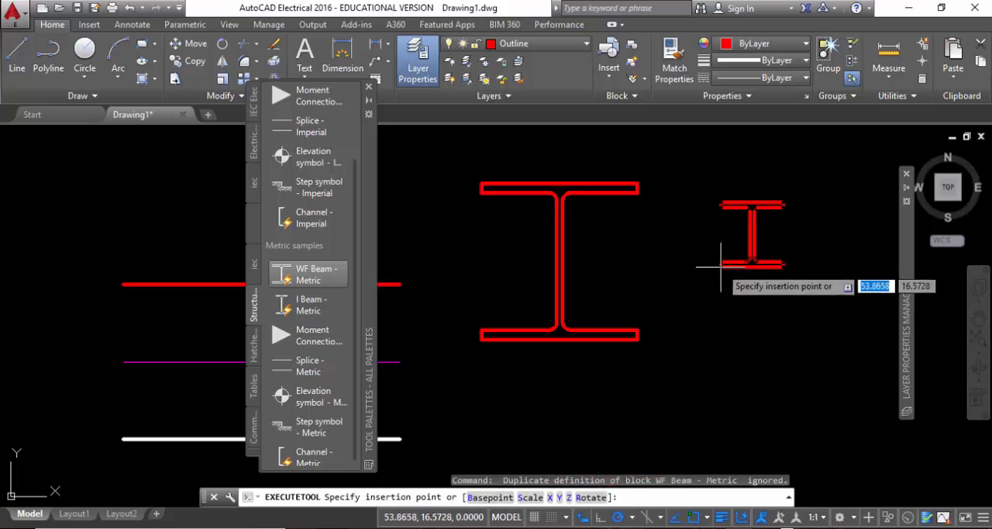
pyautogui.moveTo(717, 270); pyautogui.dragTo(453, 286, button='middle')
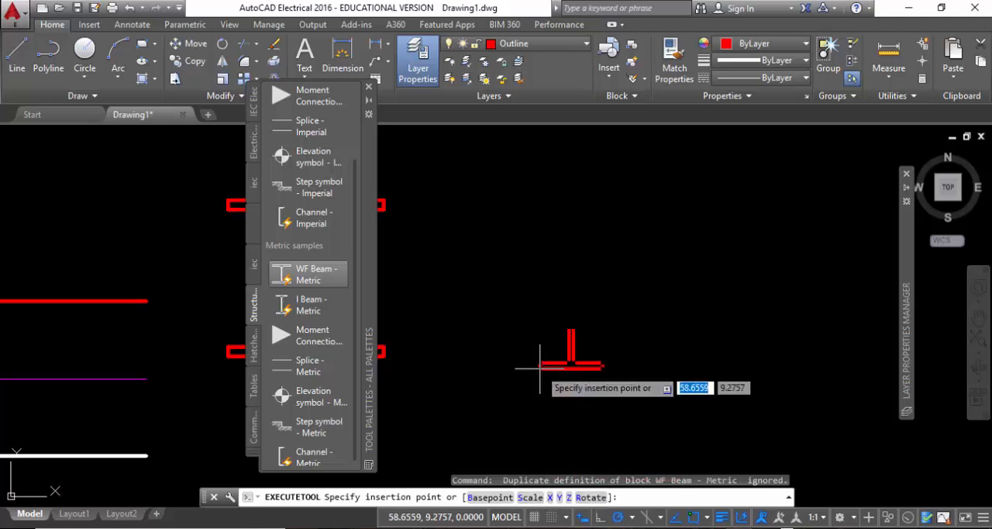
pyautogui.click(530, 497)
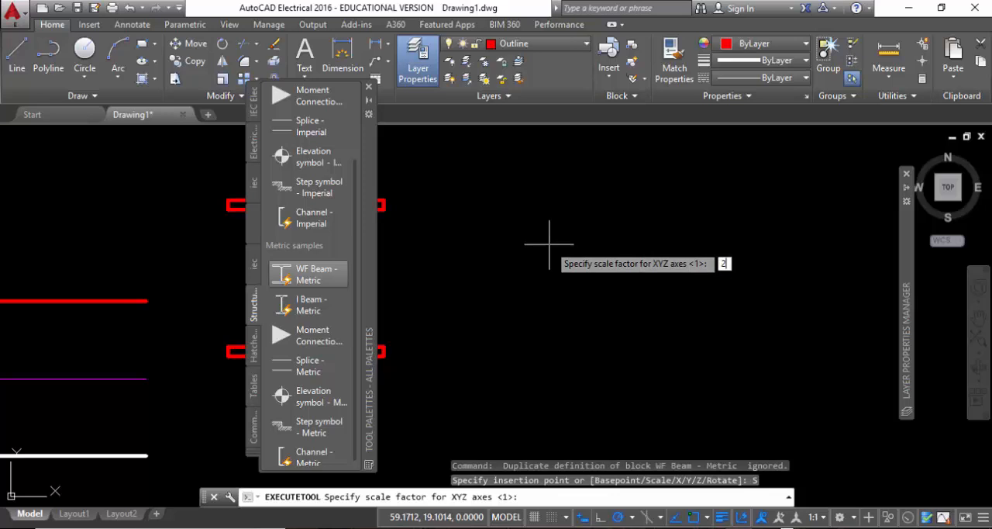
pyautogui.press('Return')
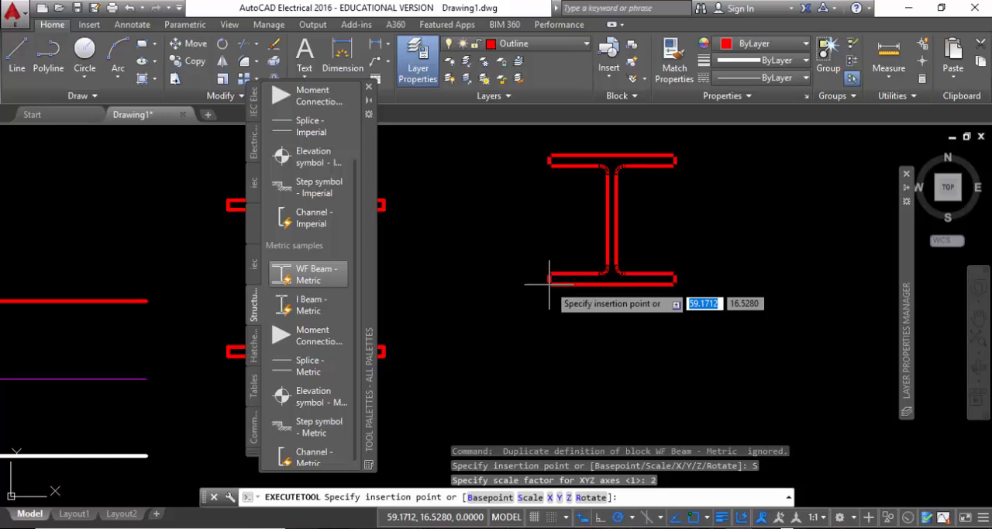
# Try a scale factor of 1/10 for the beam being inserted.
pyautogui.write('S')
pyautogui.press('Return')
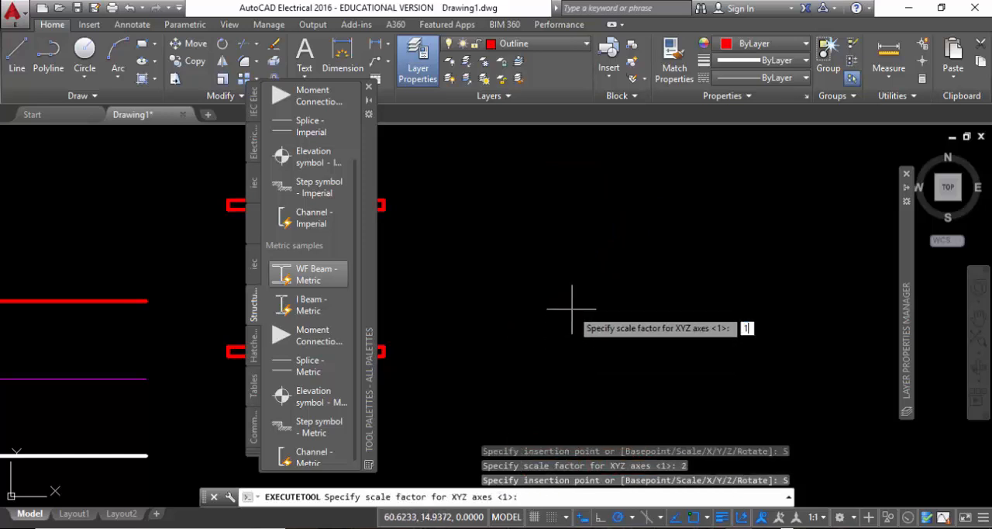
pyautogui.write('1/10')
pyautogui.press('Return')
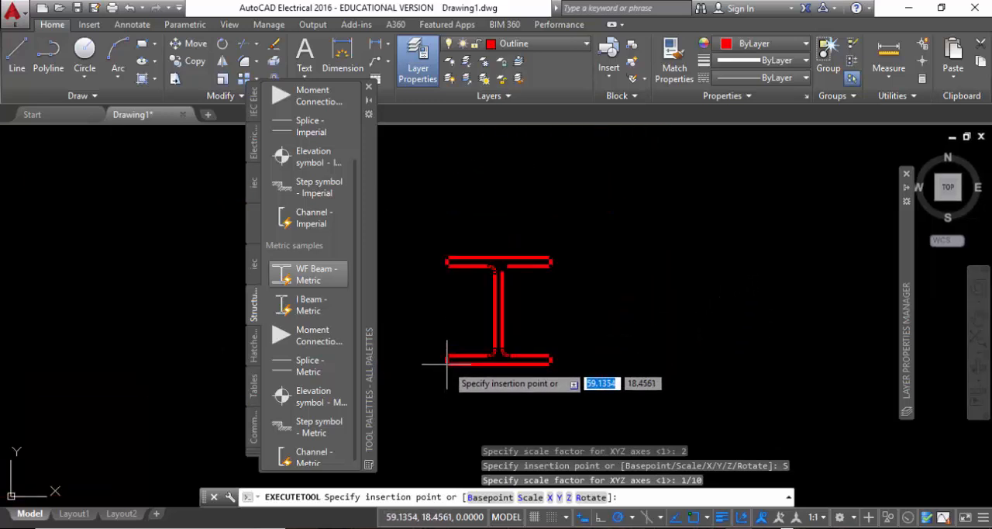
# Set the scale factor of the beam being inserted back to 1.
pyautogui.click(531, 497)
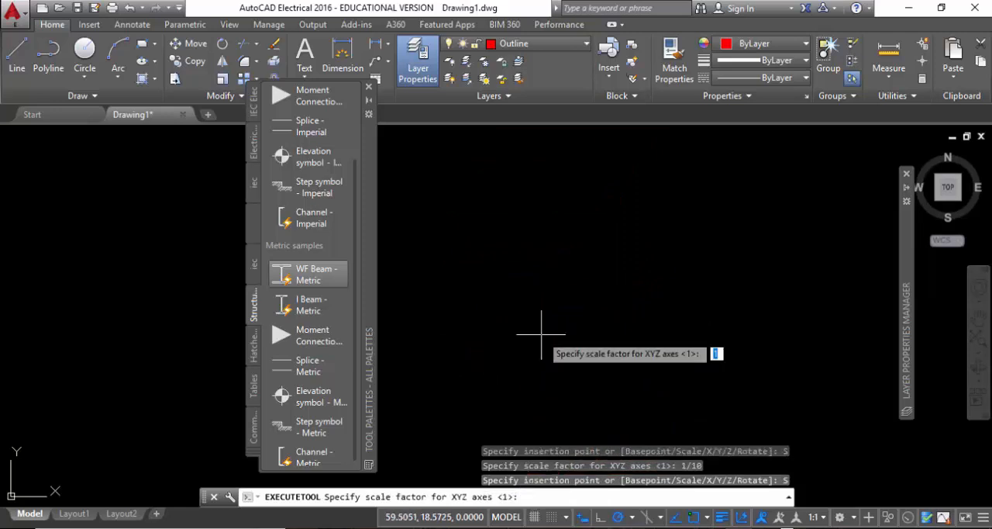
pyautogui.write('1')
pyautogui.press('Return')
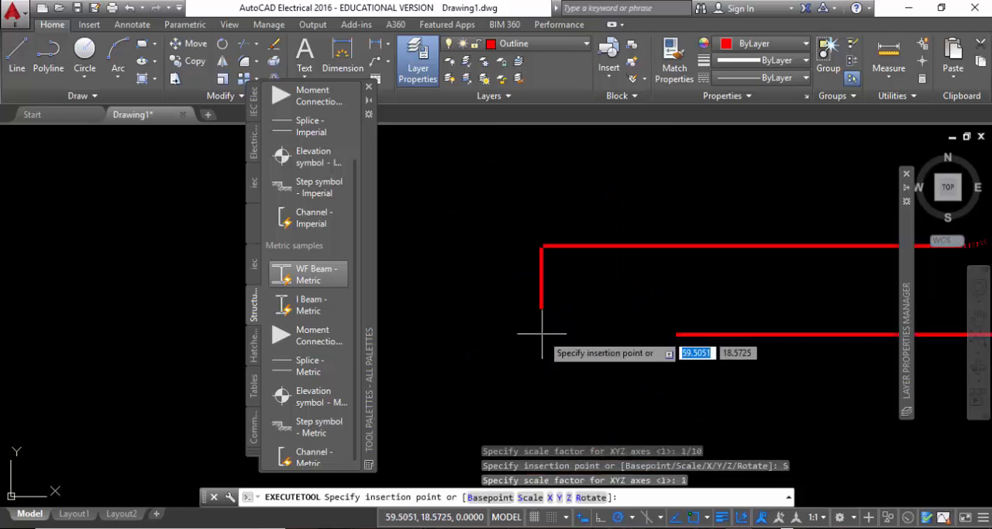
pyautogui.scroll(2, 306, 388)
pyautogui.scroll(-15, 507, 291)
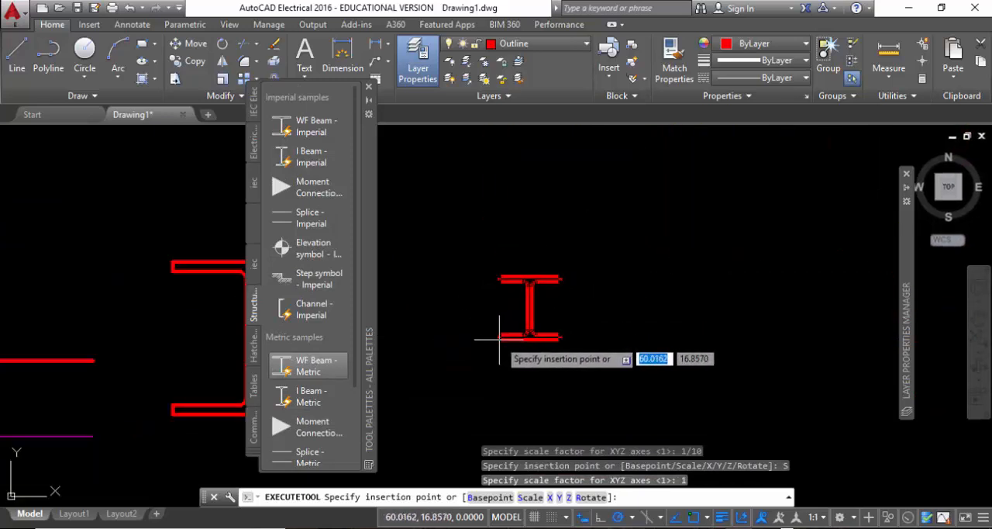
# Try a 90-degree rotation, and place the beam rotated by 270 degrees in the empty area beside the first beam.
pyautogui.click(591, 498)
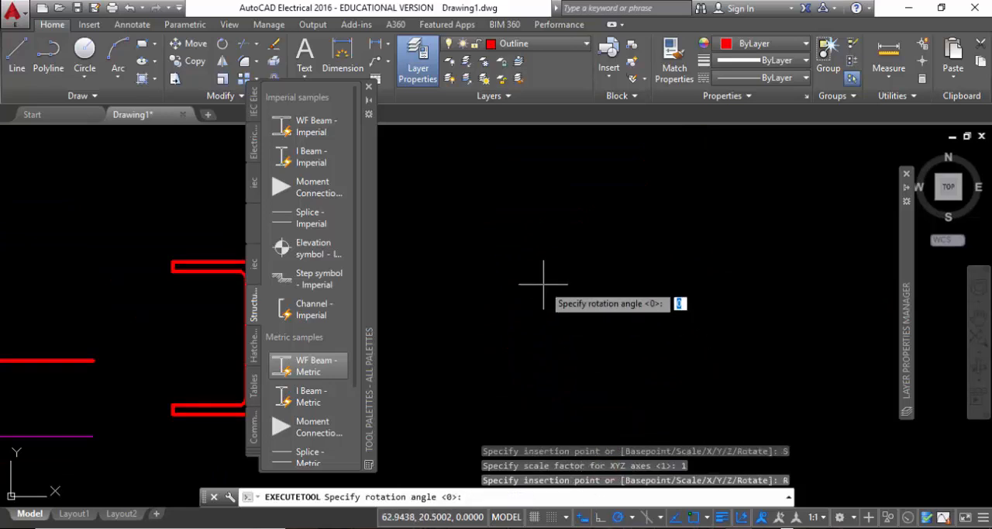
pyautogui.press('Return')
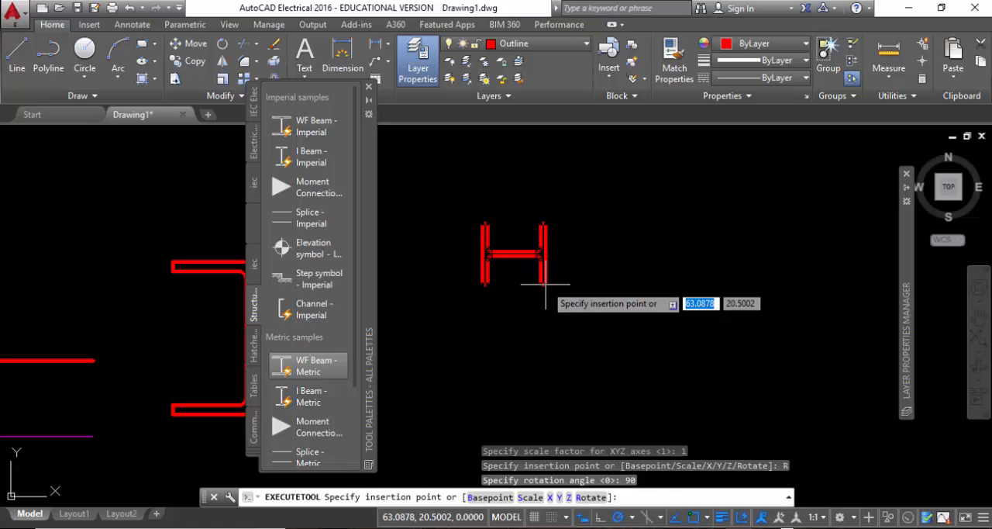
pyautogui.write('r')
pyautogui.press('Return')
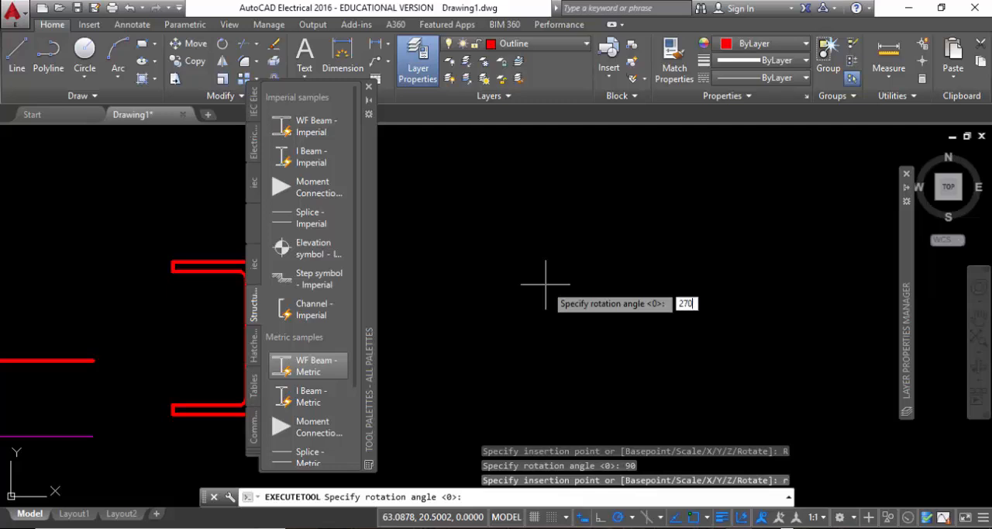
pyautogui.press('Return')
pyautogui.click(594, 282)
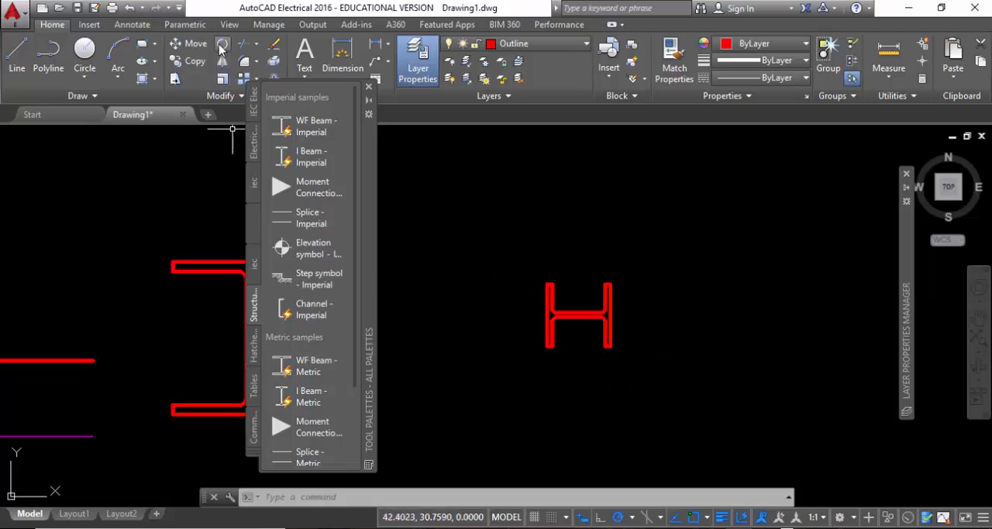
# Change the size of the rotated beam to W1000x300x222 and look at it beside the first beam.
pyautogui.click(657, 369)
pyautogui.click(542, 256)
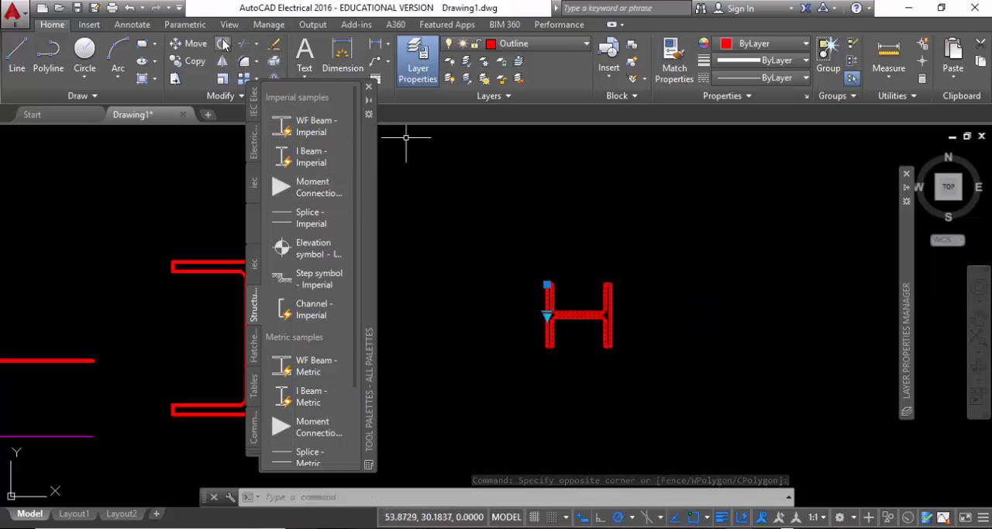
pyautogui.click(547, 316)
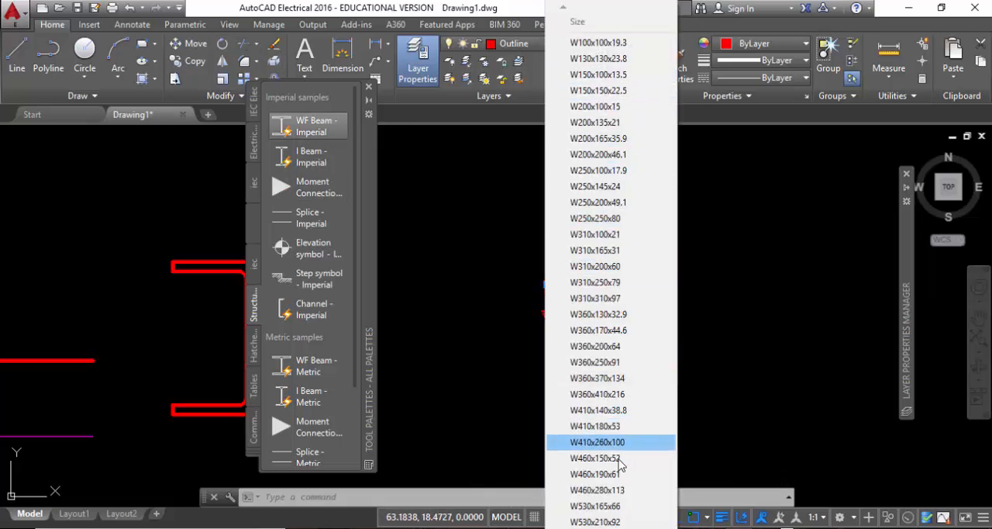
pyautogui.moveTo(600, 527)
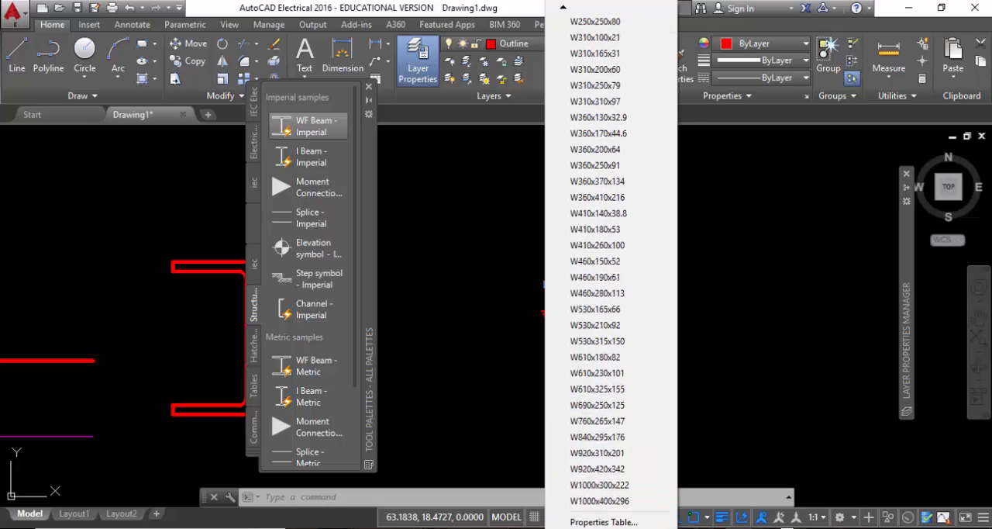
pyautogui.click(589, 484)
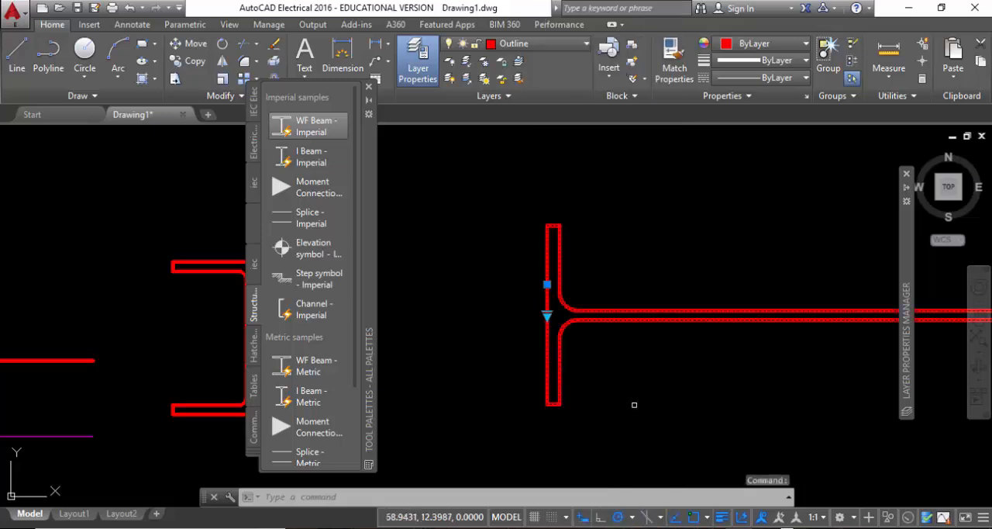
pyautogui.scroll(3, 528, 262)
pyautogui.scroll(-5, 527, 262)
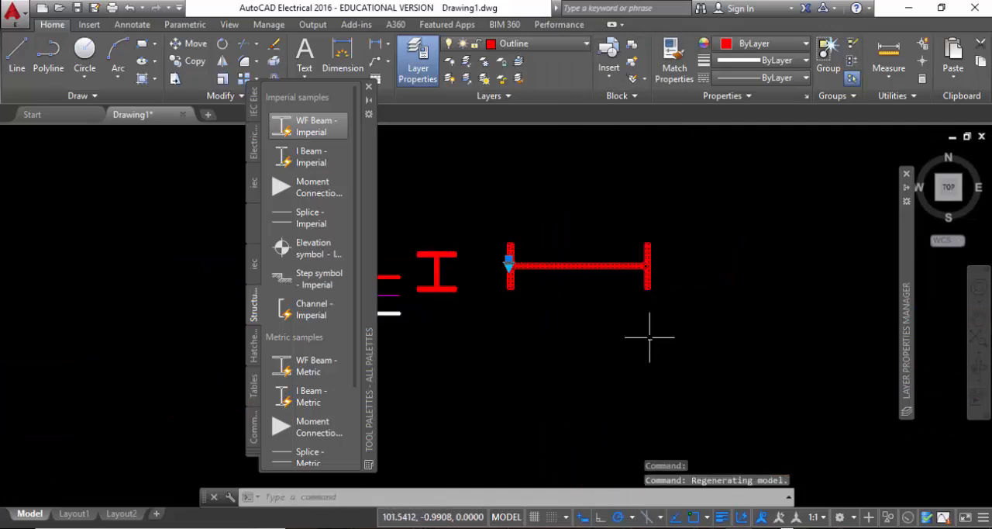
pyautogui.scroll(2, 599, 301)
pyautogui.moveTo(625, 285); pyautogui.dragTo(582, 282, button='middle')
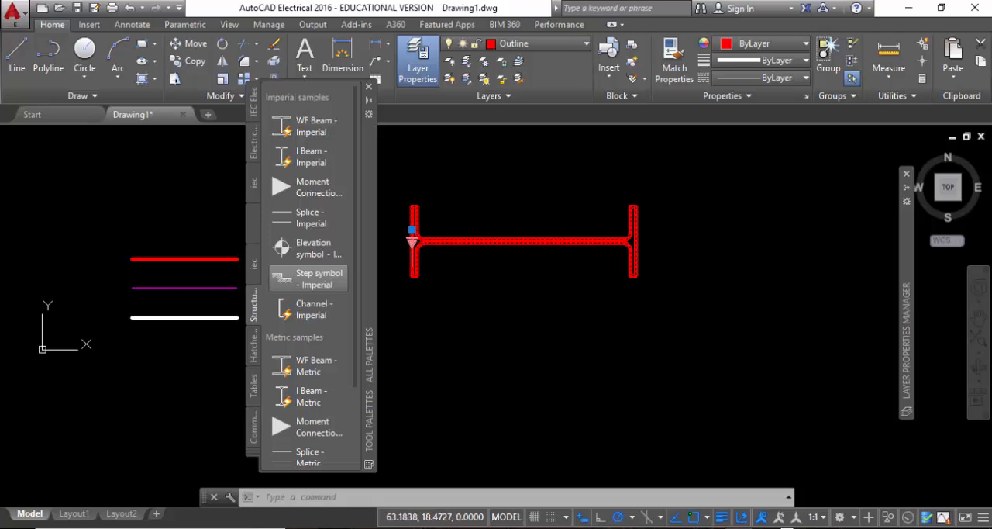
# Change the rotated beam to a much smaller standard size and deselect it.
pyautogui.click(413, 242)
pyautogui.click(476, 152)
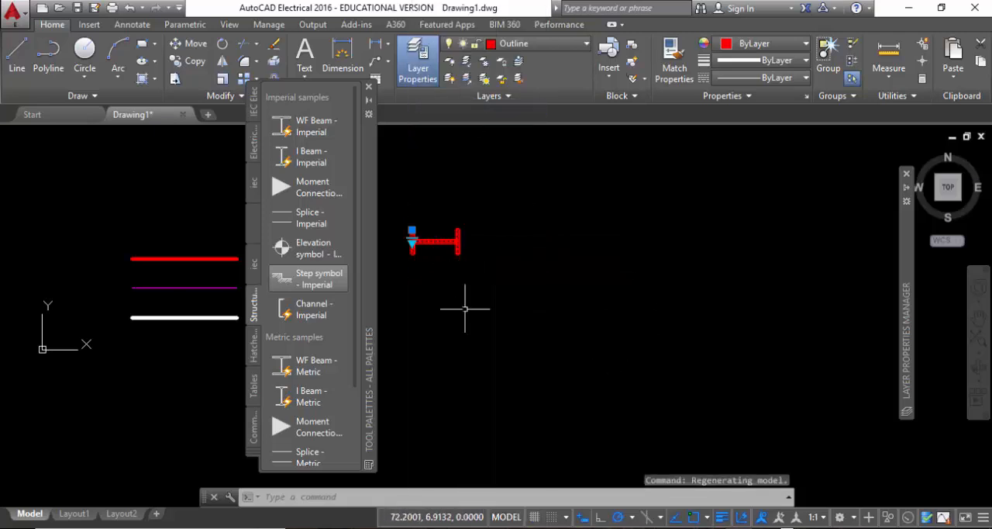
pyautogui.moveTo(441, 271); pyautogui.dragTo(586, 312, button='middle')
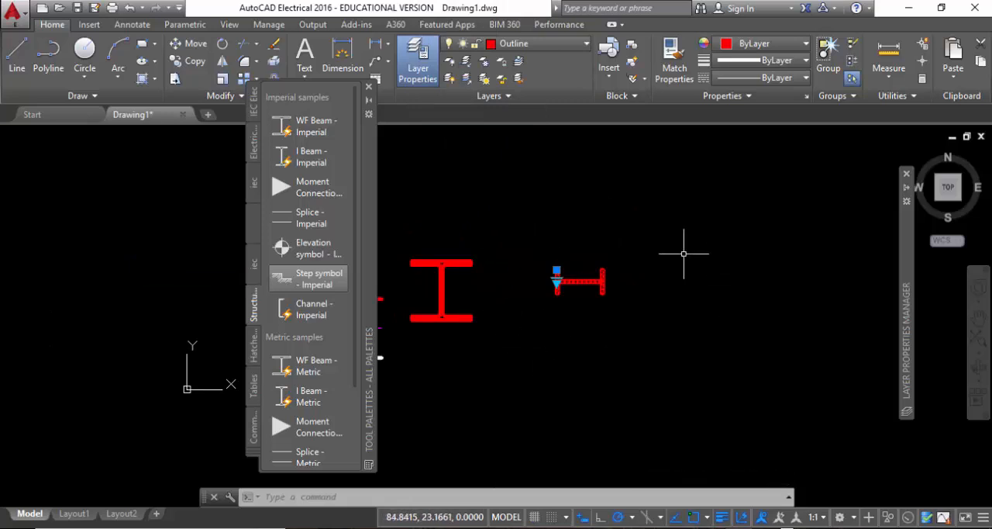
pyautogui.press('Escape')
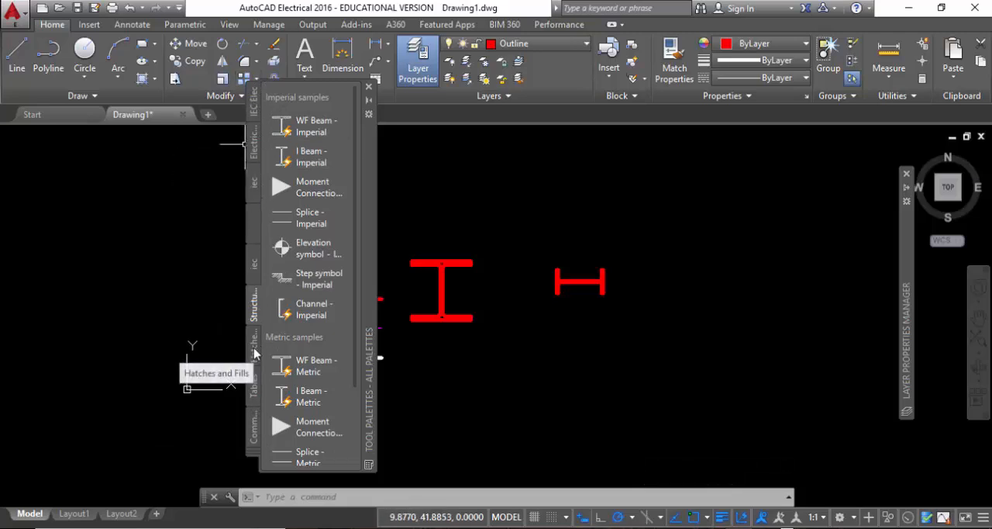
# Look through the Hatches and Fills and Tables palettes, and return to the structural samples.
pyautogui.click(256, 348)
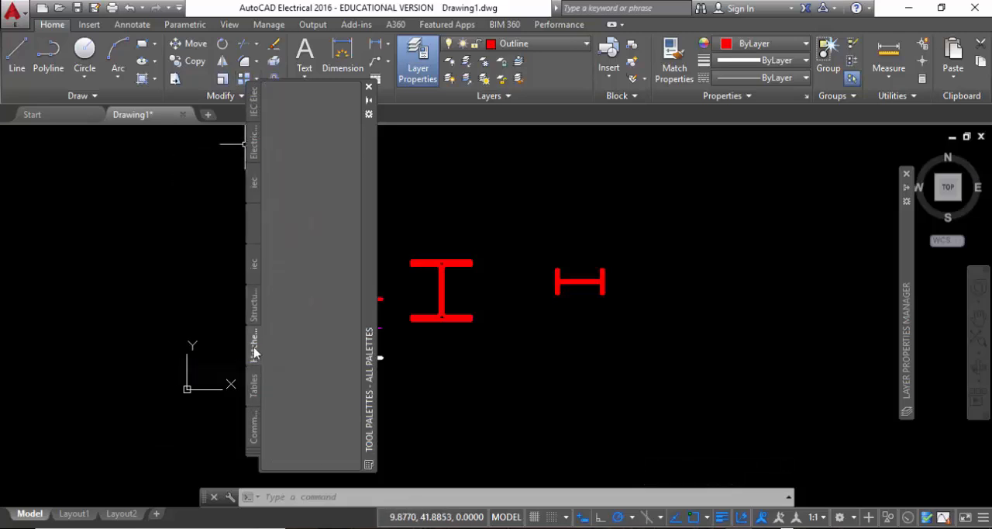
pyautogui.click(256, 392)
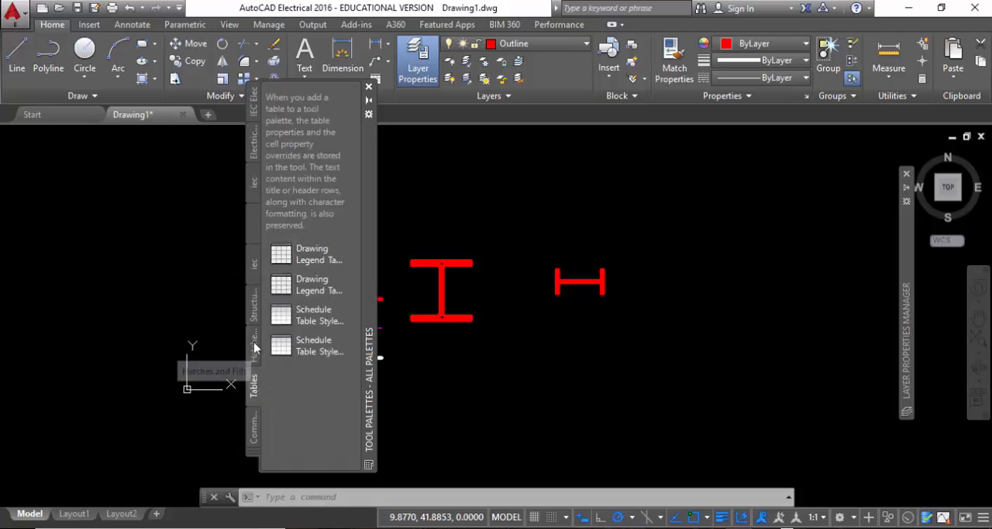
pyautogui.click(256, 345)
pyautogui.click(254, 304)
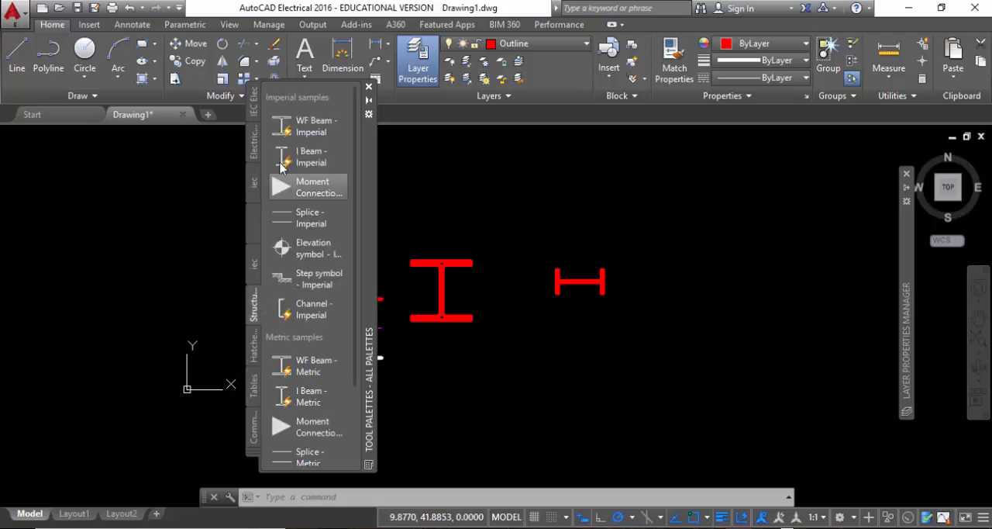
pyautogui.scroll(-3, 318, 248)
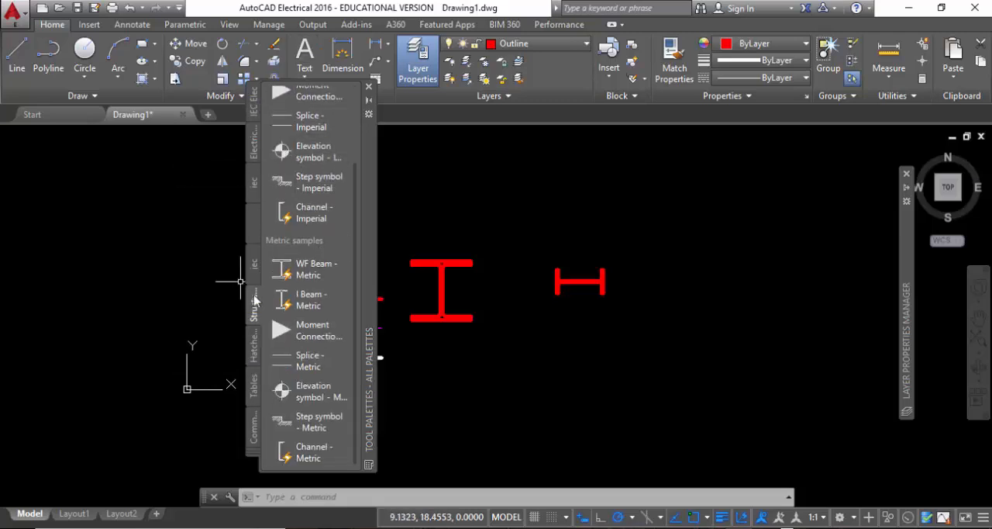
# Delete the empty unnamed tool palette between the two iec palettes.
pyautogui.rightClick(251, 237)
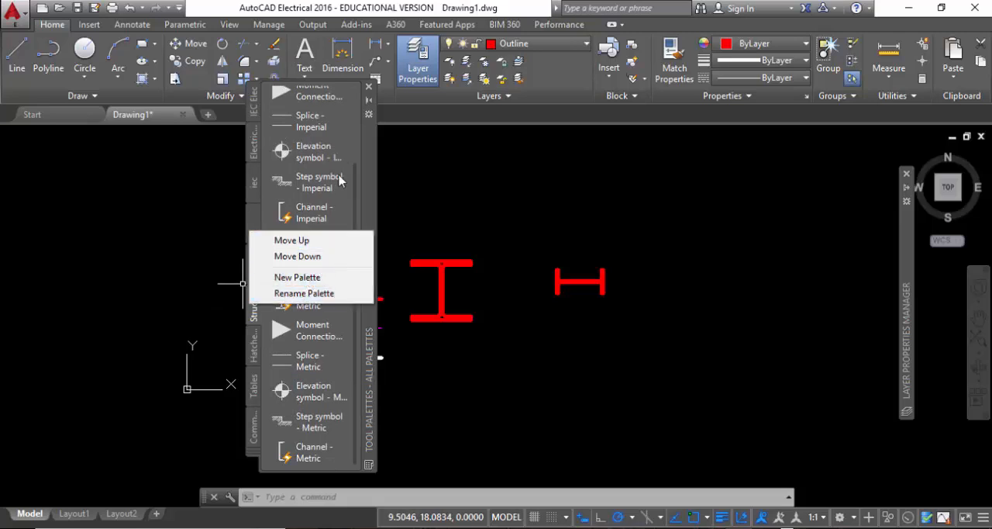
pyautogui.click(253, 222)
pyautogui.click(254, 223)
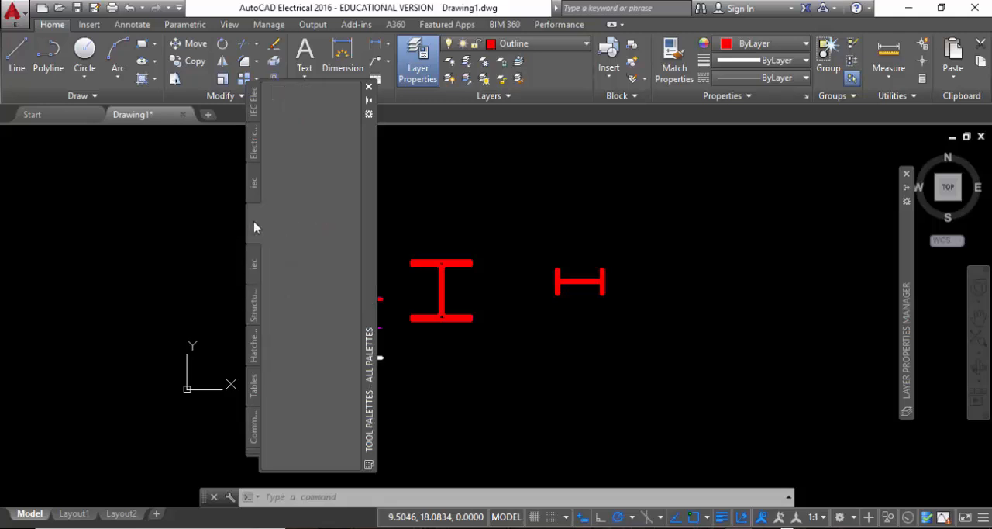
pyautogui.rightClick(256, 227)
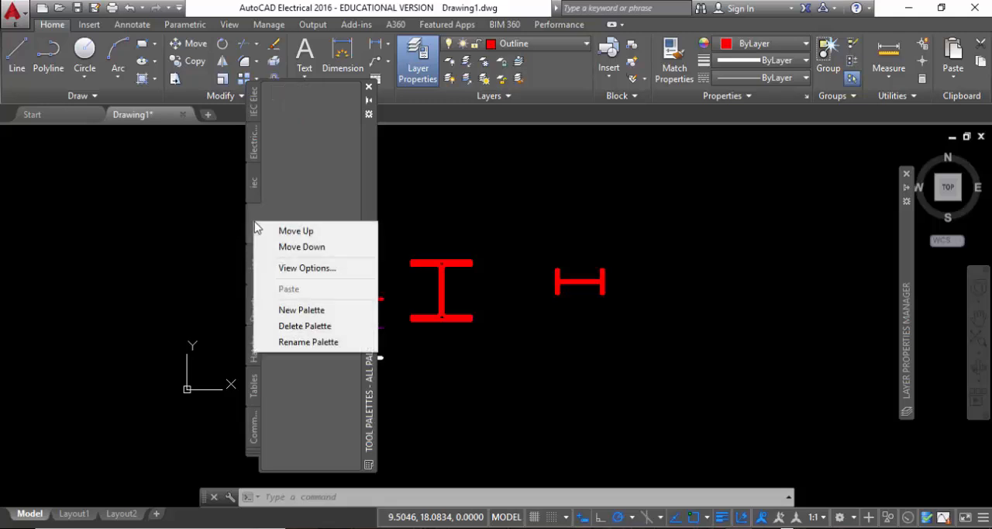
pyautogui.click(272, 325)
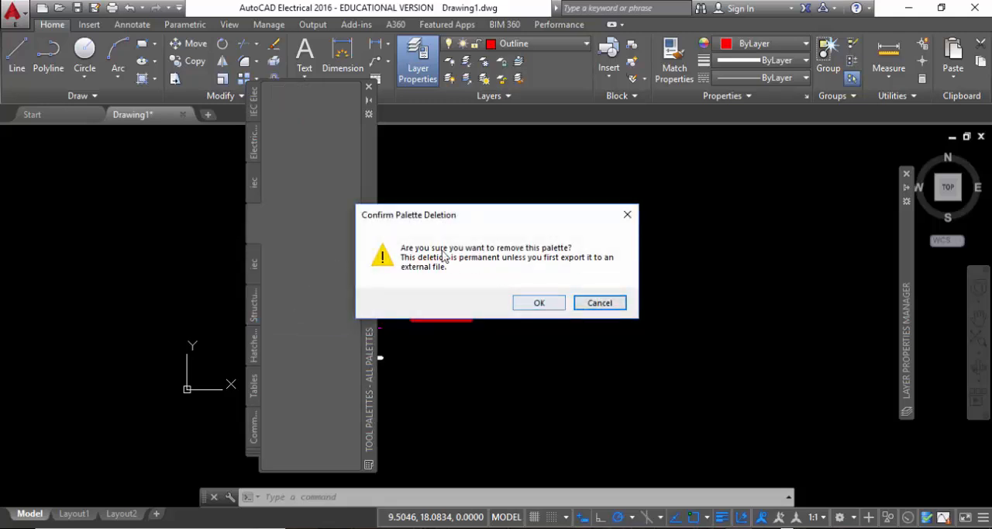
pyautogui.click(533, 302)
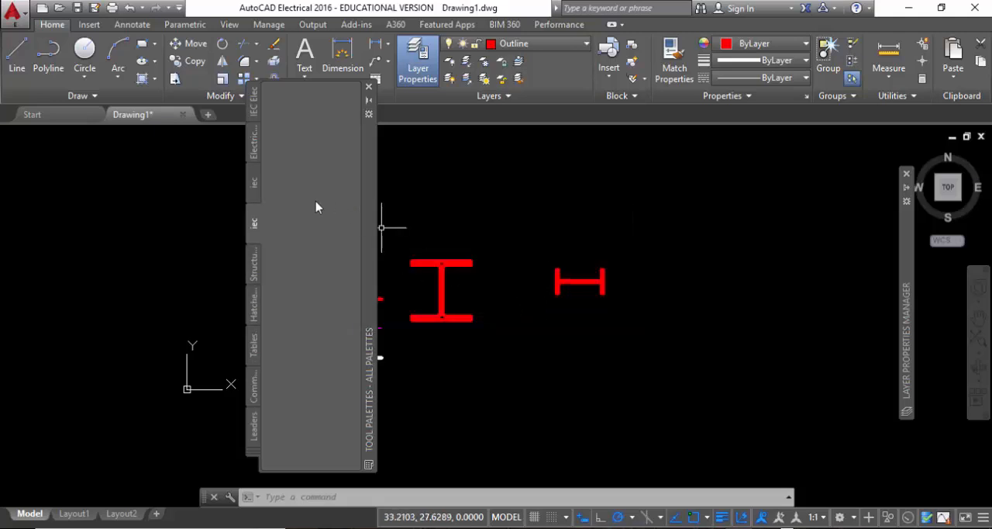
# Delete the empty iec palette that sits directly above the Structural palette.
pyautogui.rightClick(246, 225)
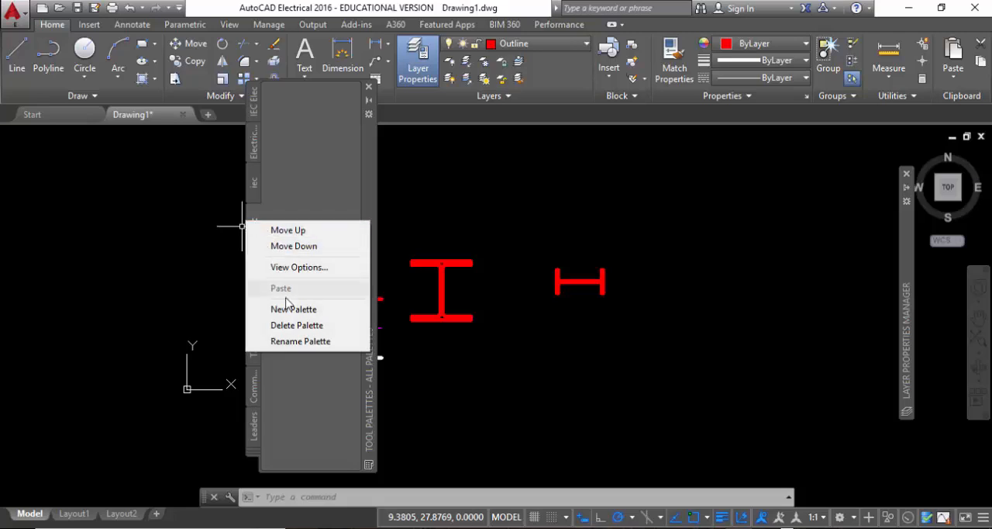
pyautogui.click(279, 325)
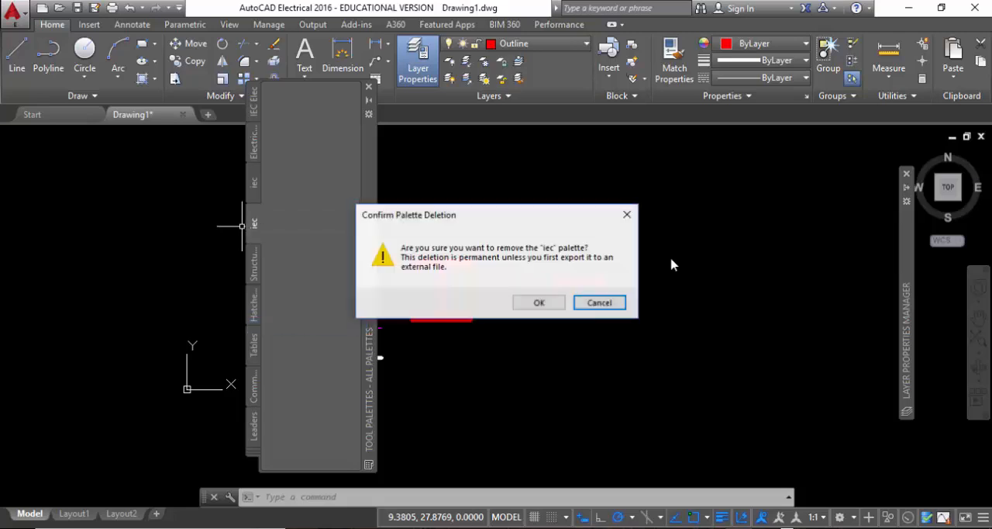
pyautogui.click(540, 302)
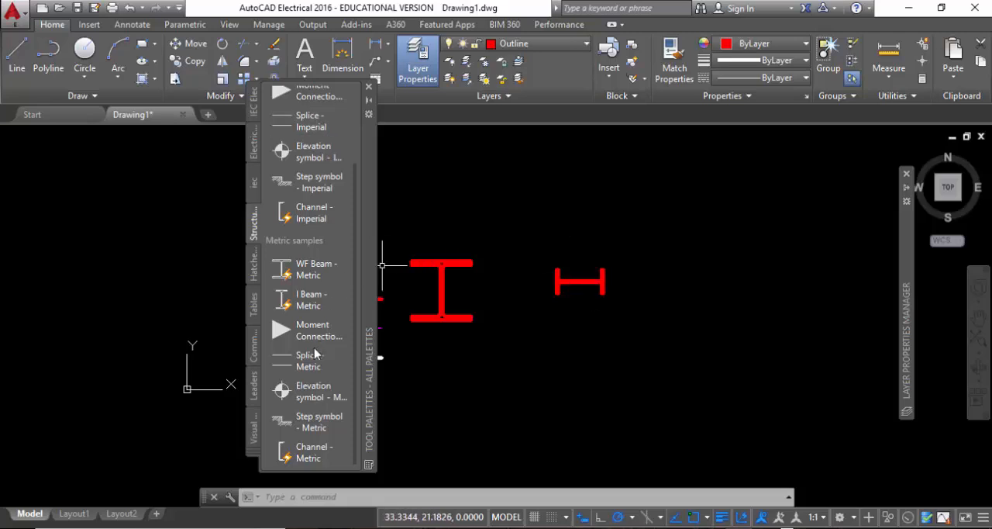
# Look briefly through the neighbouring palettes and delete the remaining empty iec palette below Electrical Symbols.
pyautogui.click(253, 432)
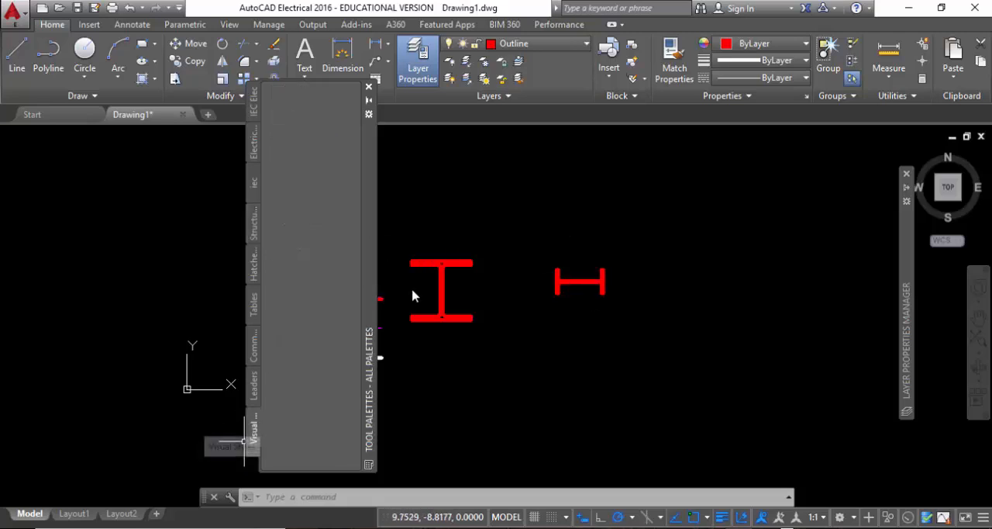
pyautogui.click(253, 265)
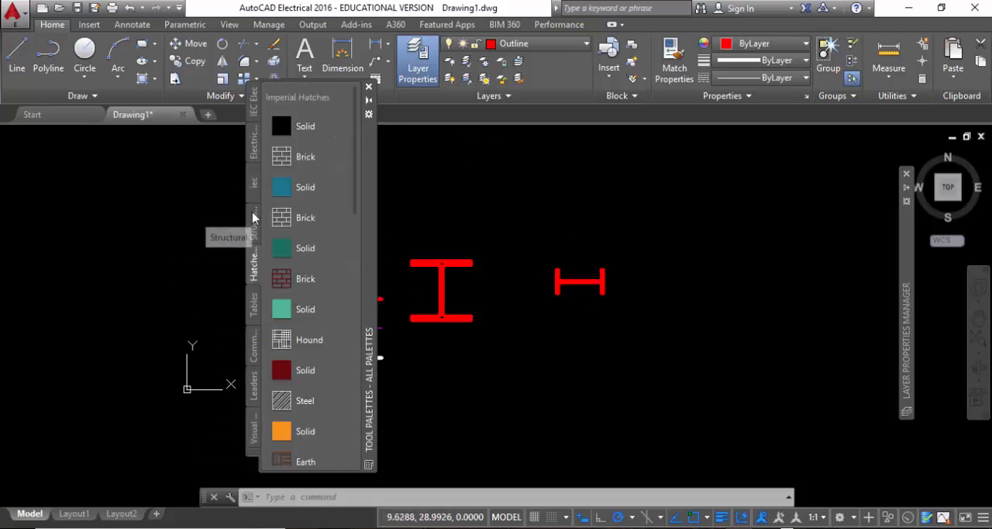
pyautogui.click(254, 221)
pyautogui.click(253, 186)
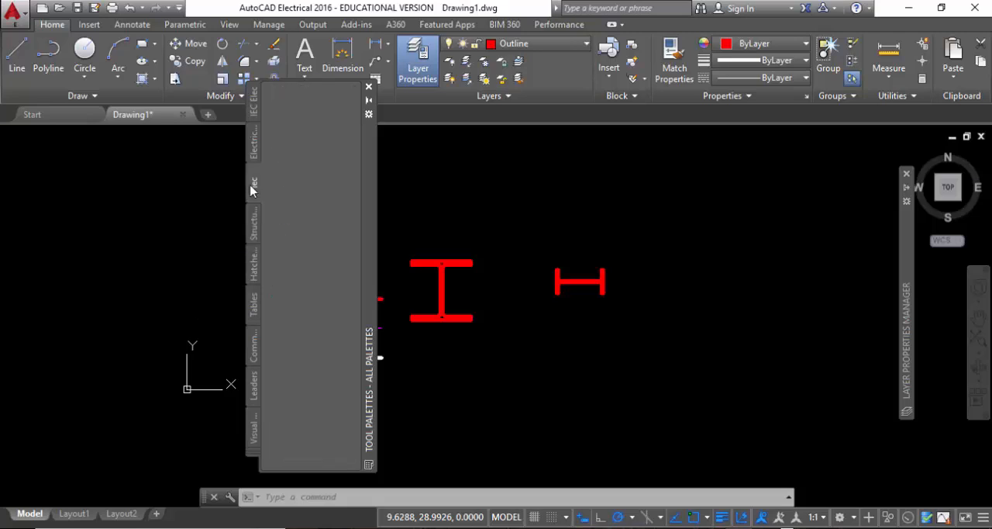
pyautogui.click(255, 261)
pyautogui.click(258, 183)
pyautogui.rightClick(258, 184)
pyautogui.click(285, 279)
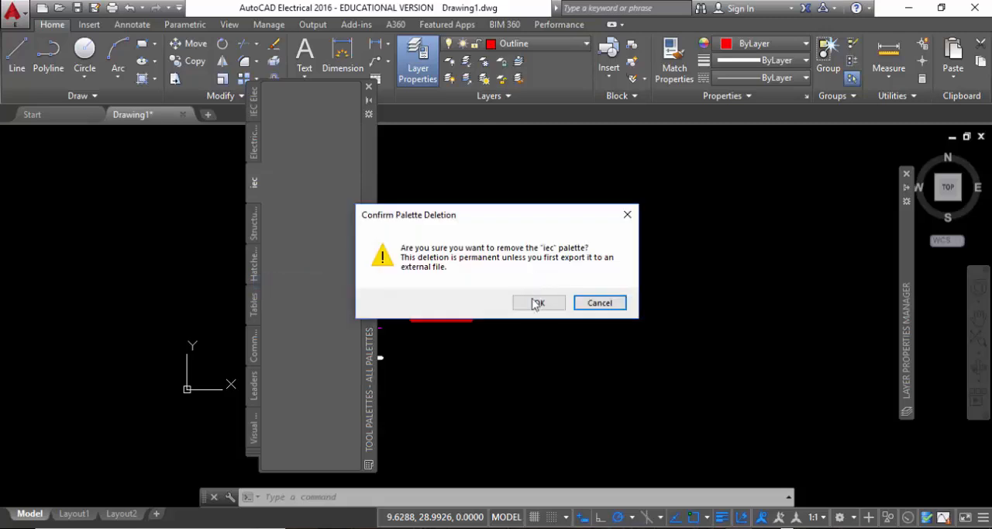
pyautogui.click(534, 302)
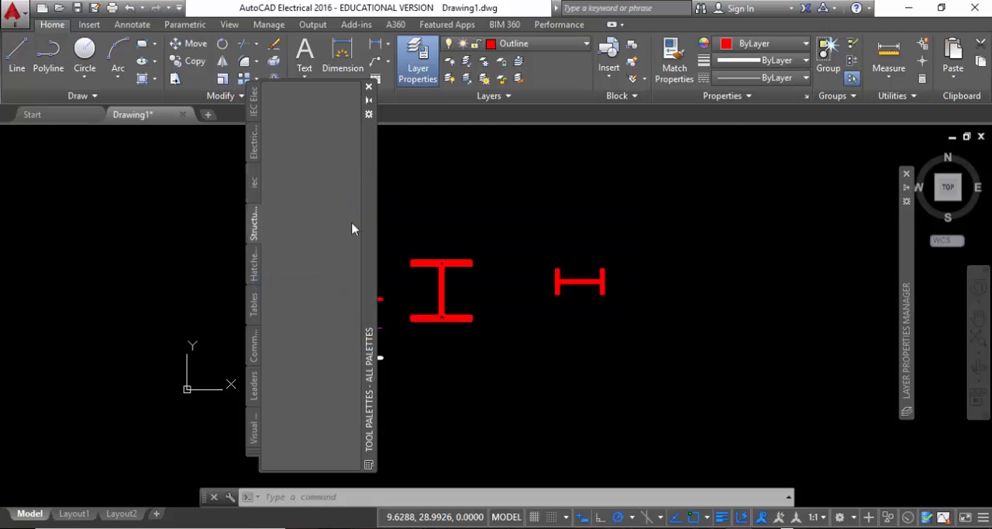
# Browse the Electrical Symbols, IEC electrical, Tables, Command and Hatches palettes, and return to the structural samples.
pyautogui.click(253, 145)
pyautogui.click(254, 102)
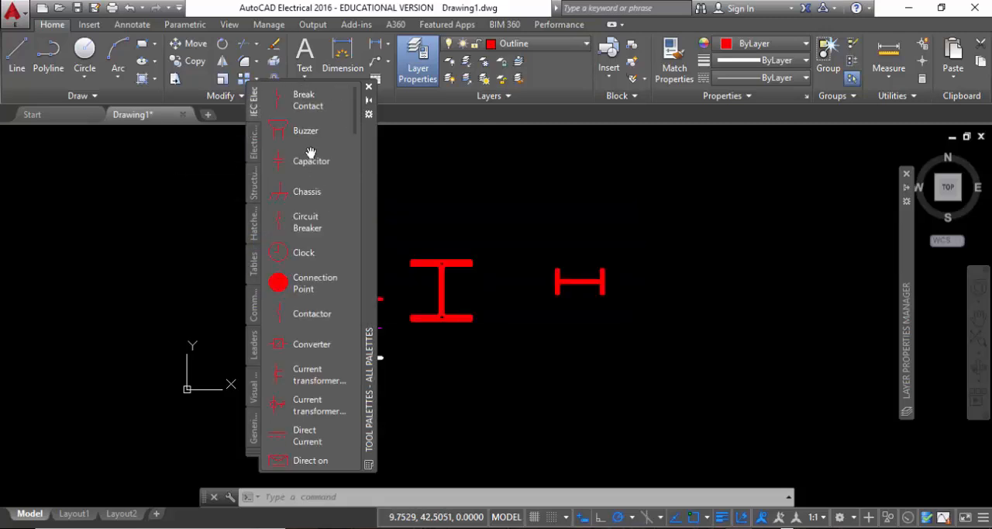
pyautogui.scroll(-5, 287, 186)
pyautogui.click(254, 264)
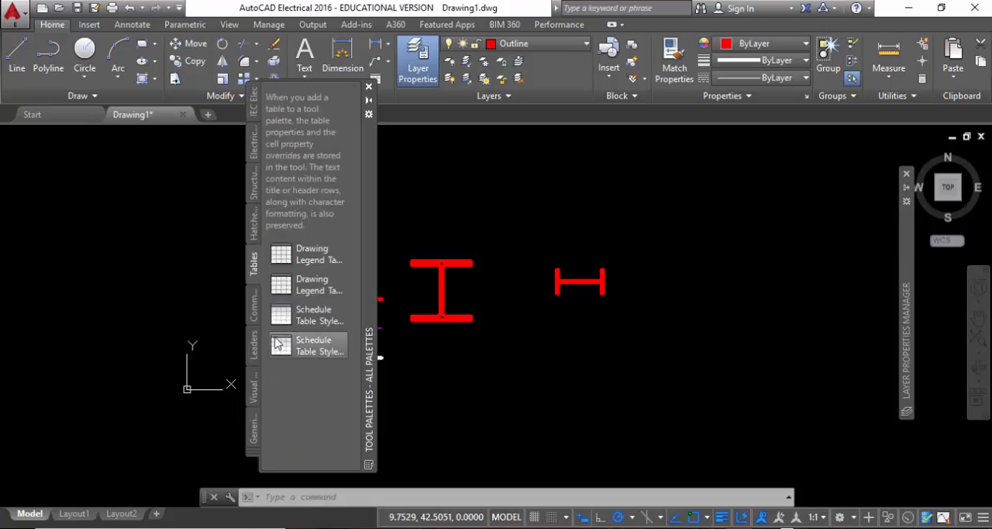
pyautogui.click(254, 310)
pyautogui.click(253, 335)
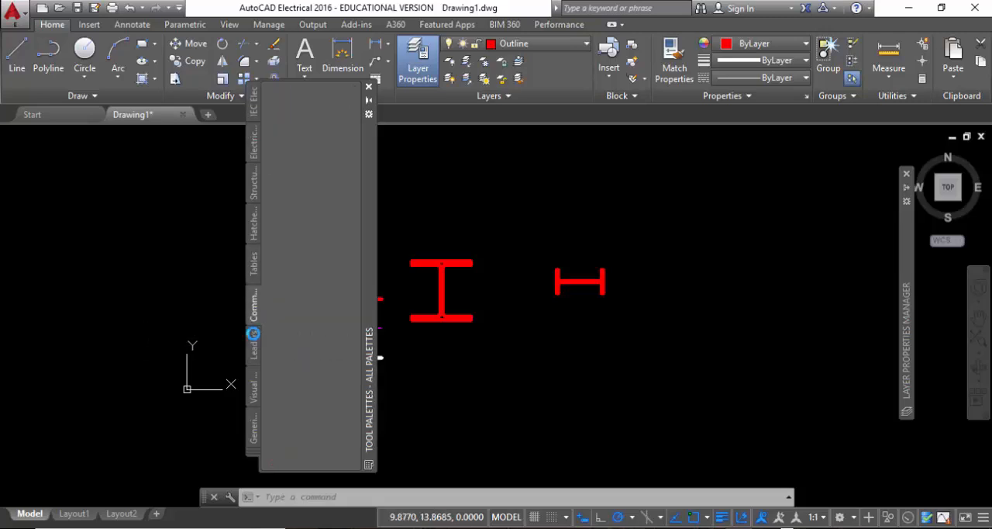
pyautogui.click(253, 223)
pyautogui.click(254, 186)
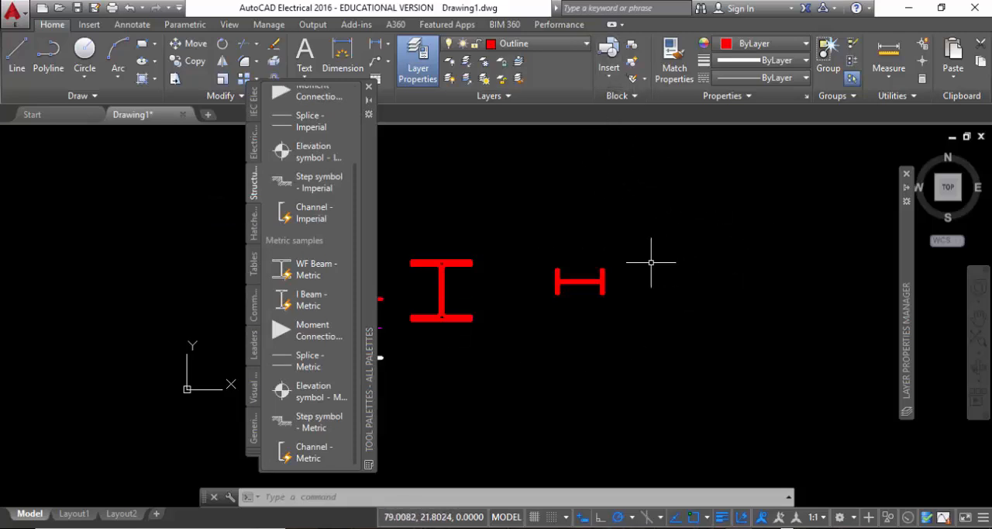
# Draw a horizontal line 20 units long in the empty area above the existing lines and beams.
pyautogui.moveTo(505, 316); pyautogui.dragTo(665, 319, button='middle')
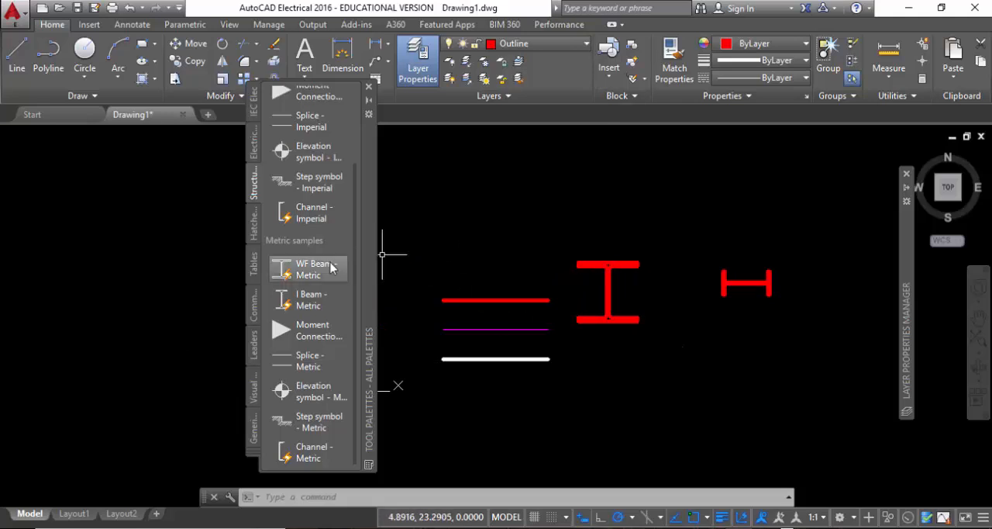
pyautogui.moveTo(580, 195); pyautogui.dragTo(597, 265, button='middle')
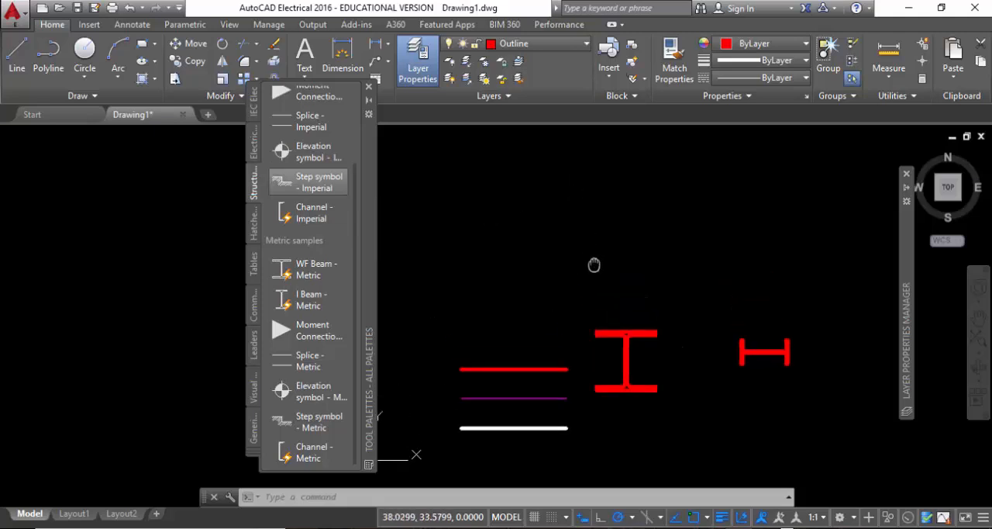
pyautogui.click(31, 48)
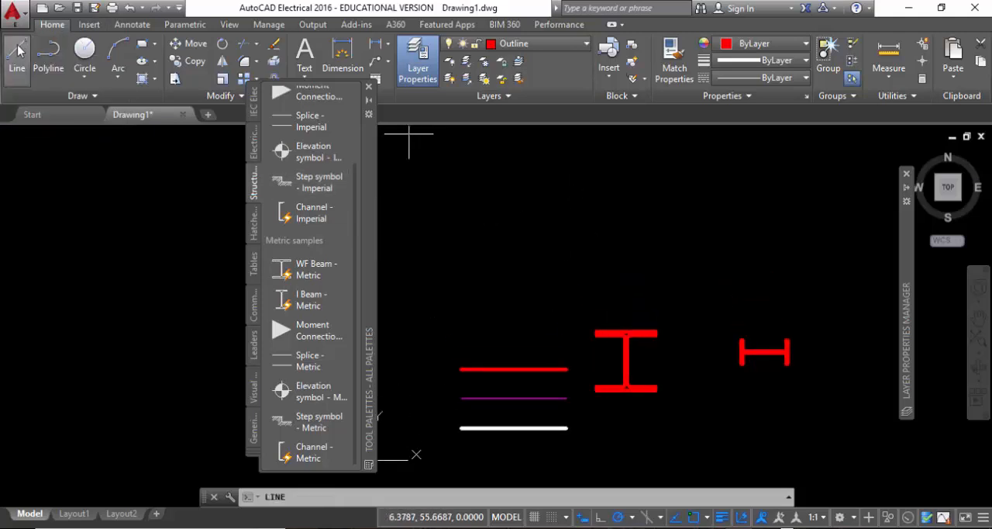
pyautogui.click(491, 200)
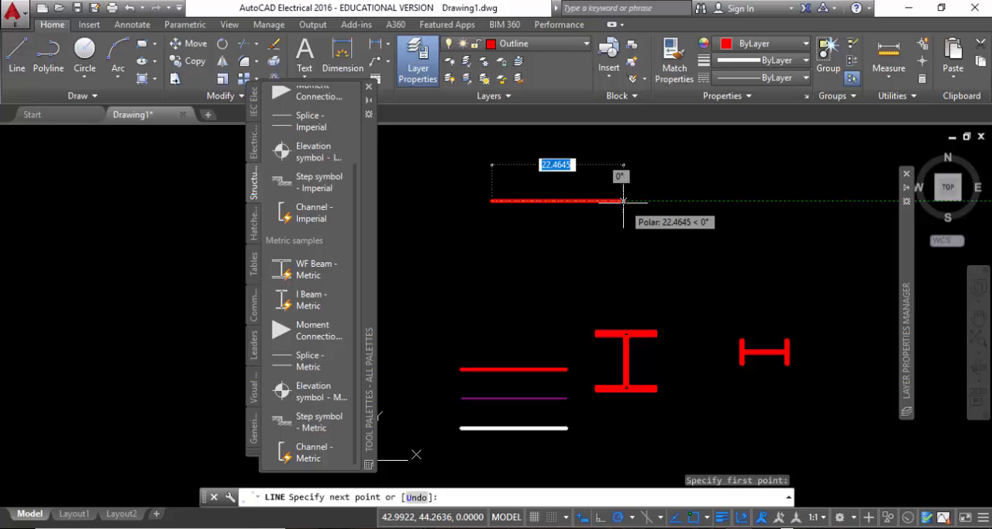
pyautogui.write('20')
pyautogui.press('Return')
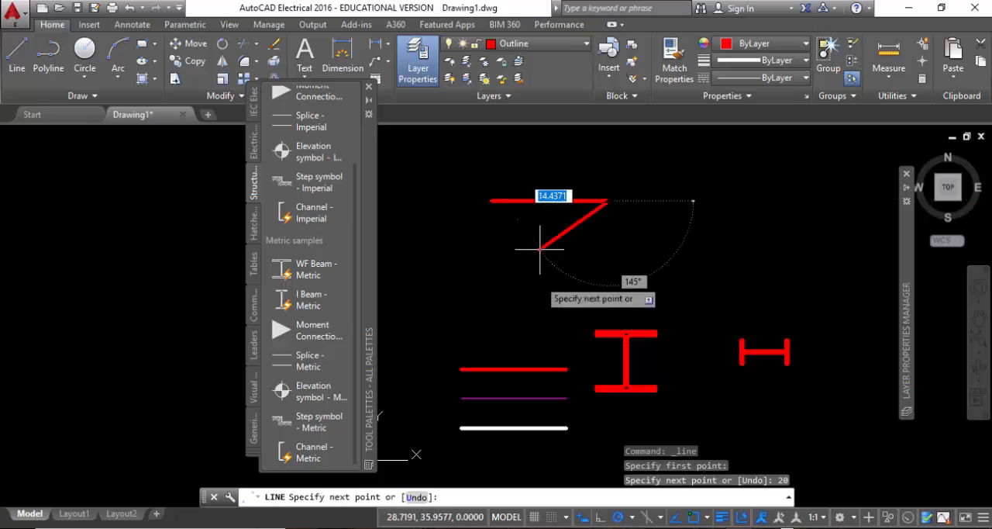
pyautogui.press('Escape')
# Offset the new horizontal line downward, entering 7 as the offset distance and overriding it with 2 when placing the copy.
pyautogui.moveTo(616, 234); pyautogui.dragTo(509, 171)
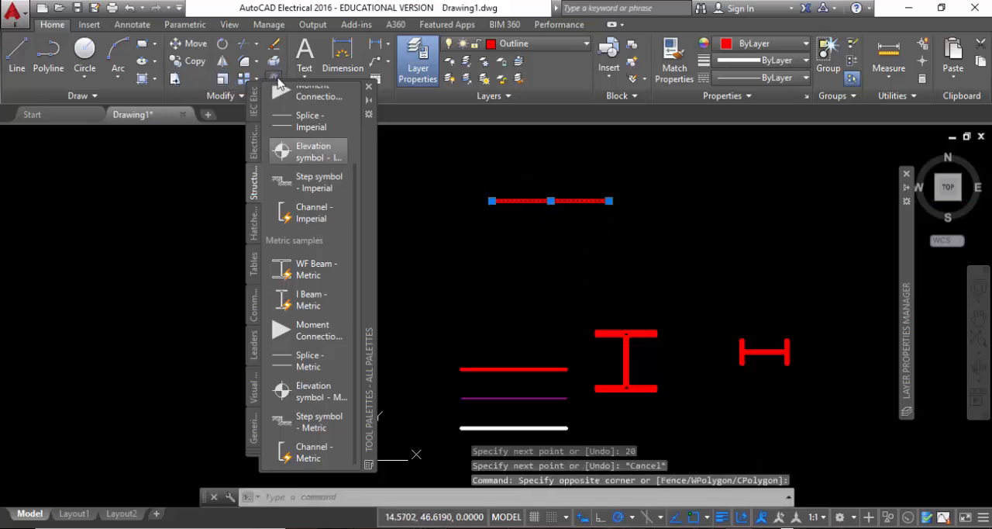
pyautogui.click(271, 77)
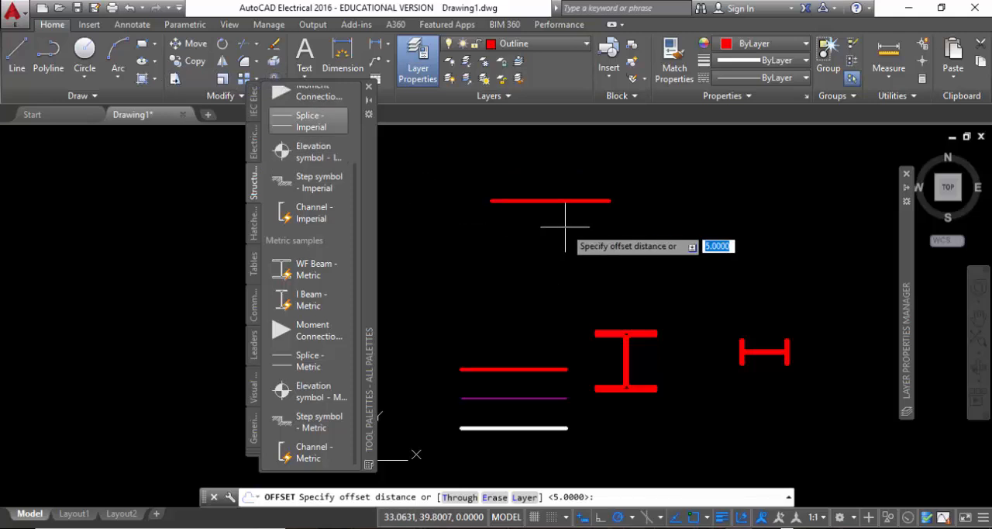
pyautogui.write('7')
pyautogui.press('Return')
pyautogui.click(566, 201)
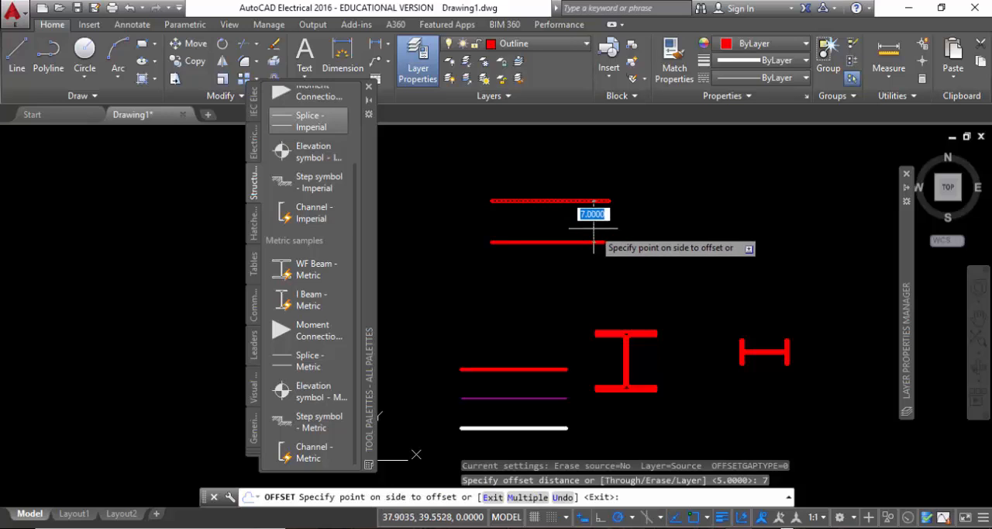
pyautogui.click(594, 229)
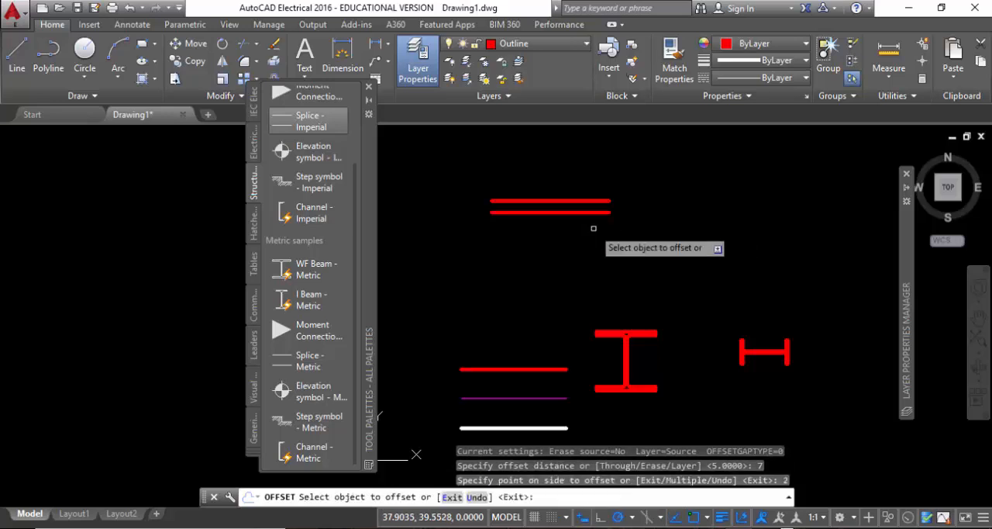
pyautogui.press('Escape')
# Draw a vertical line 20 units long upward from the midpoint of the upper parallel line.
pyautogui.moveTo(571, 204); pyautogui.dragTo(578, 289, button='middle')
pyautogui.moveTo(656, 334)
pyautogui.mouseDown(button='middle')
pyautogui.moveTo(594, 282)
pyautogui.moveTo(709, 336)
pyautogui.mouseUp(button='middle')
pyautogui.scroll(-2, 709, 337)
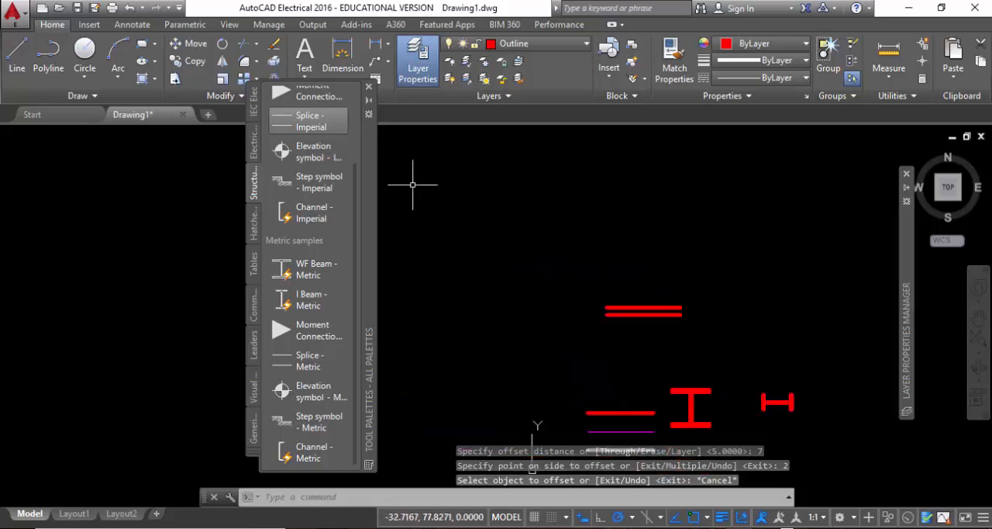
pyautogui.click(16, 58)
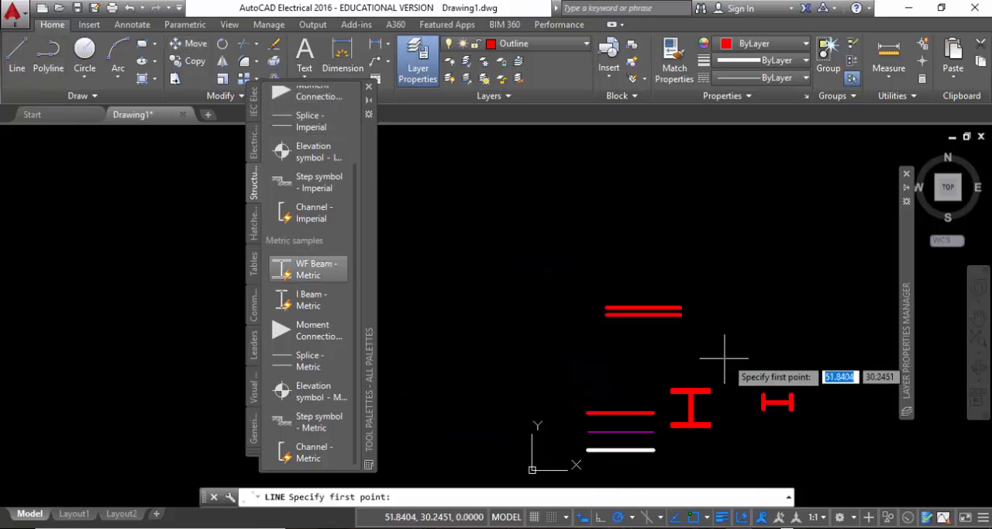
pyautogui.click(641, 307)
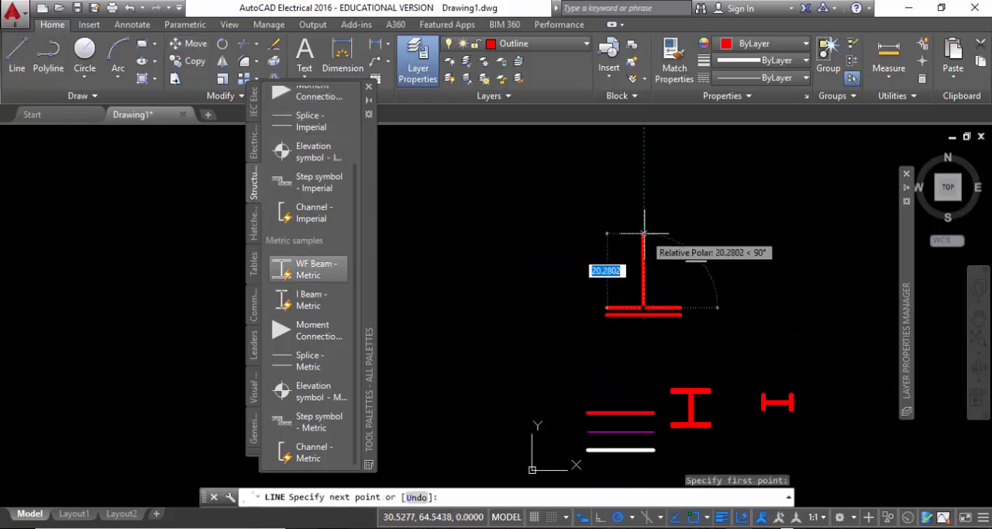
pyautogui.write('20')
pyautogui.press('Return')
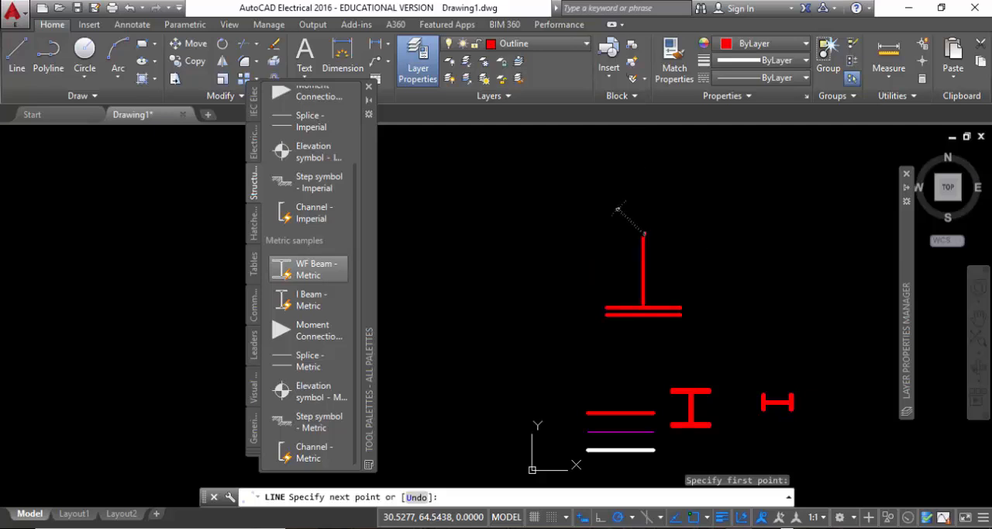
pyautogui.press('Escape')
# Move the floating tool palettes lower and clear of the modification tools, with the new lines in view.
pyautogui.scroll(4, 655, 312)
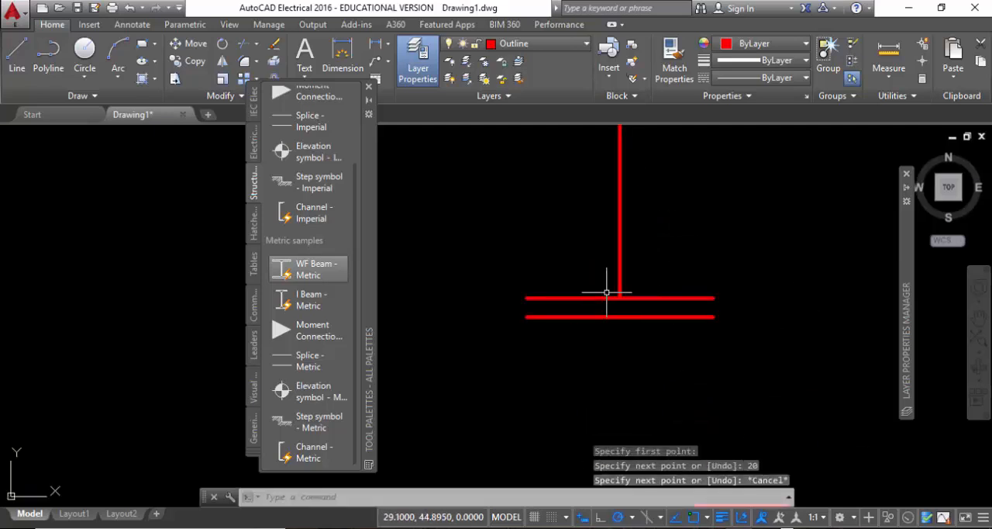
pyautogui.moveTo(604, 290); pyautogui.dragTo(689, 390, button='middle')
pyautogui.moveTo(721, 362); pyautogui.dragTo(708, 351, button='middle')
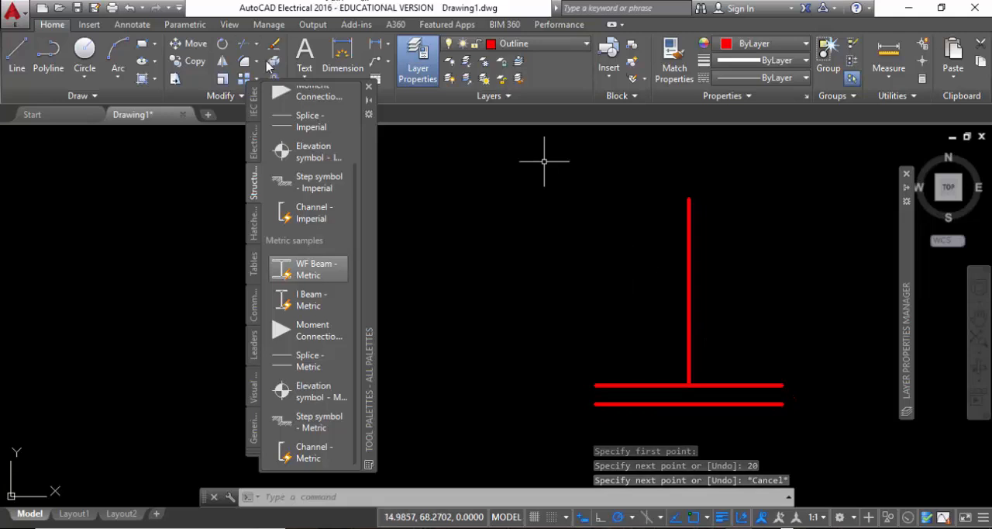
pyautogui.moveTo(373, 147); pyautogui.dragTo(269, 211)
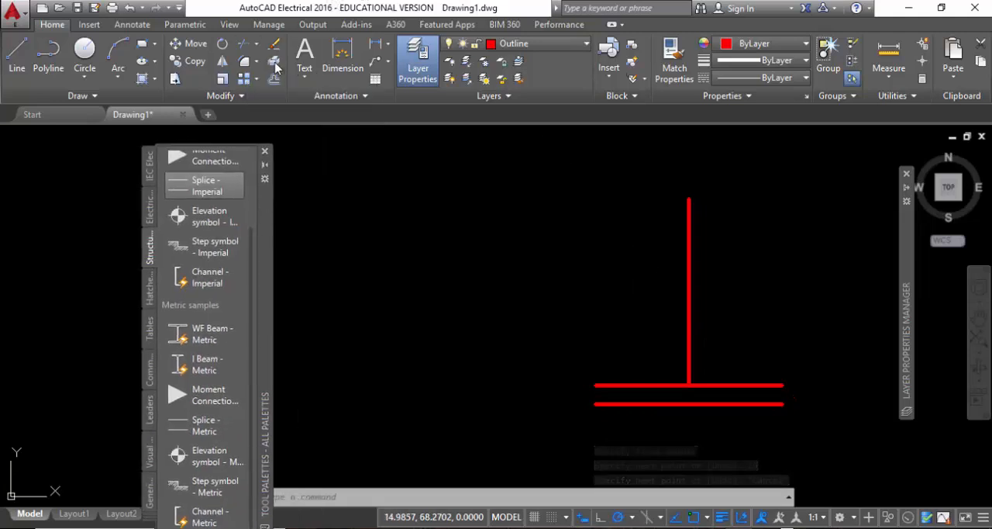
# Offset the vertical line 1 unit to each side and delete the original centre line.
pyautogui.click(276, 81)
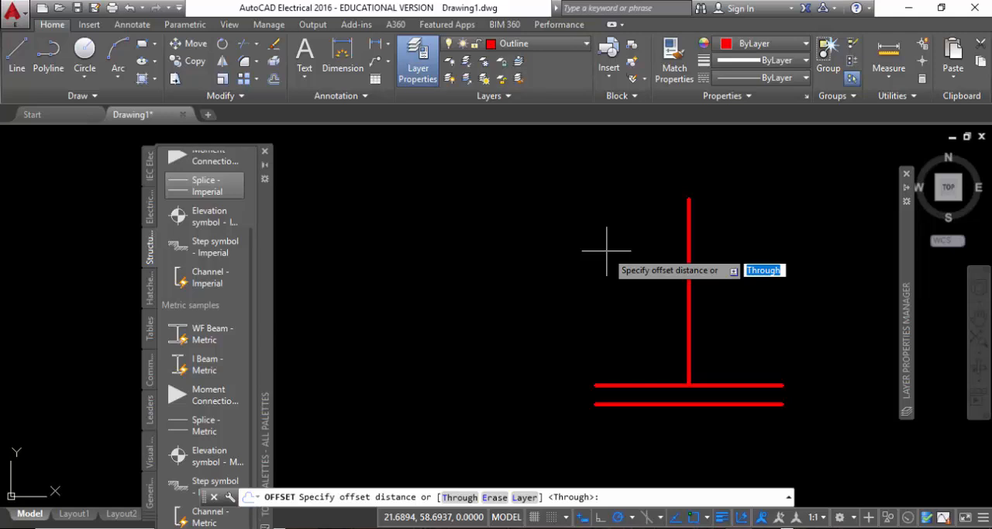
pyautogui.write('1')
pyautogui.press('Return')
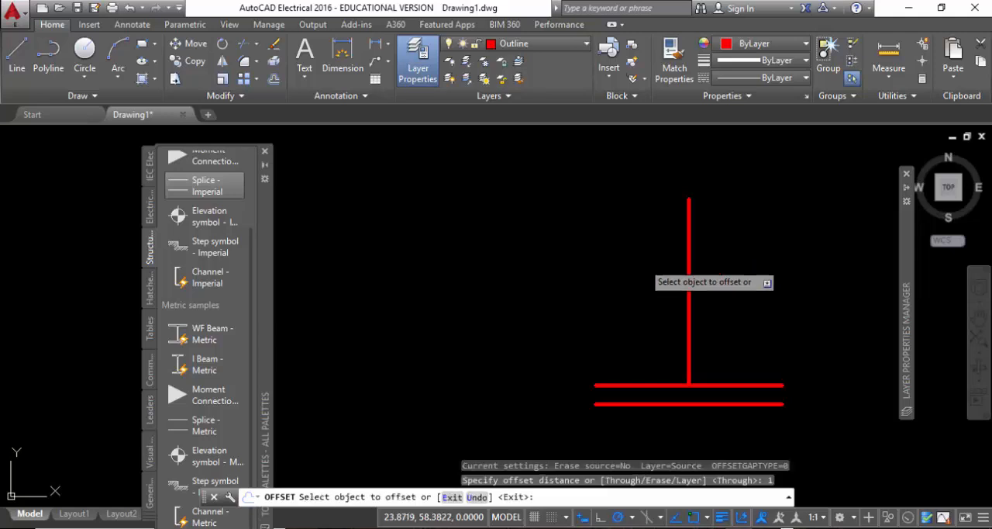
pyautogui.click(687, 270)
pyautogui.click(687, 269)
pyautogui.click(704, 279)
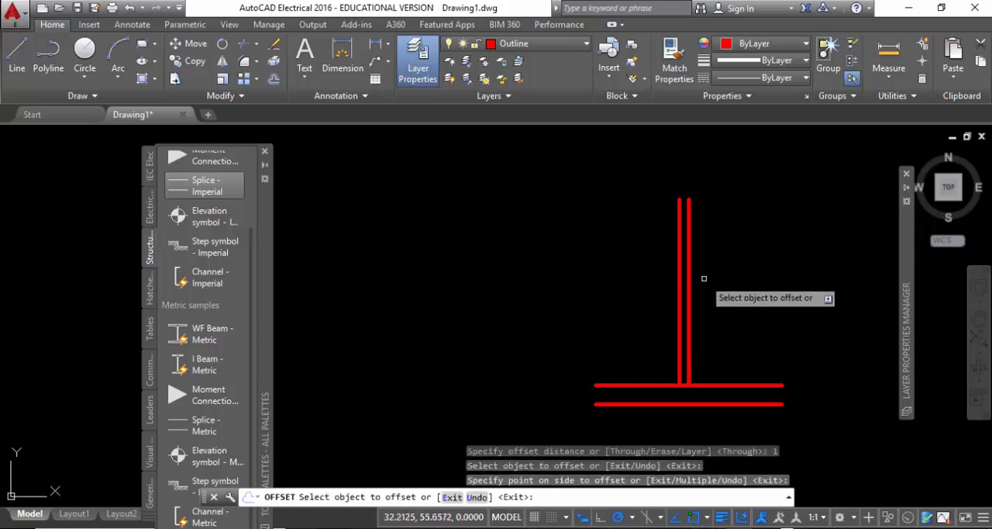
pyautogui.click(690, 271)
pyautogui.click(720, 264)
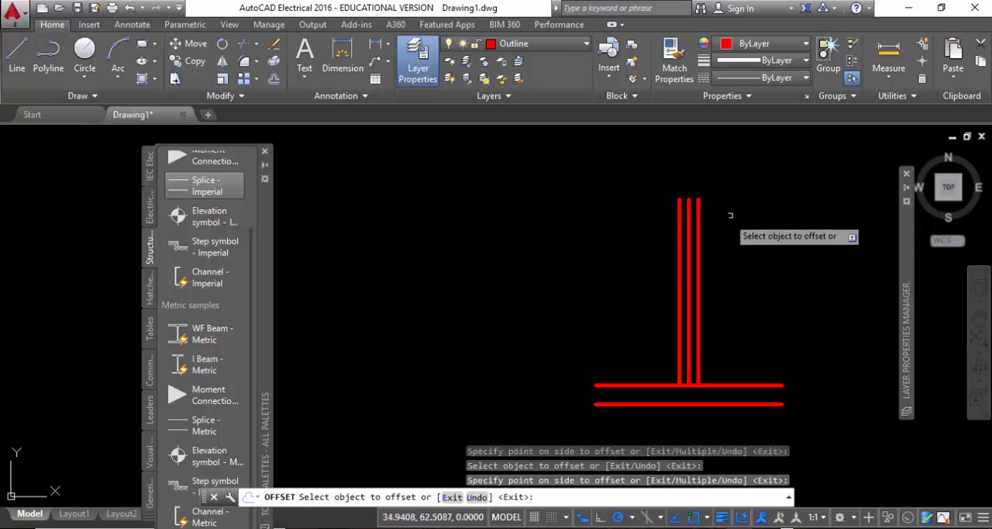
pyautogui.press('Escape')
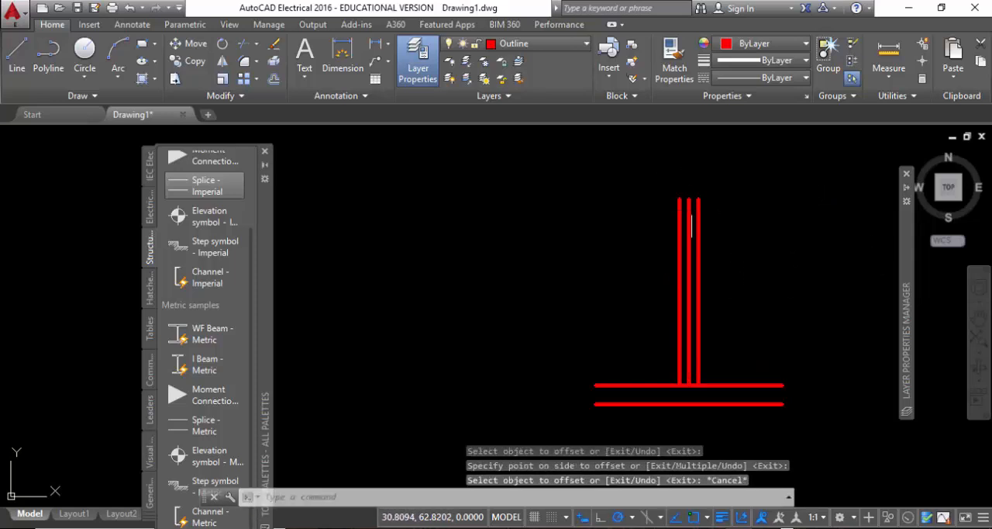
pyautogui.click(689, 212)
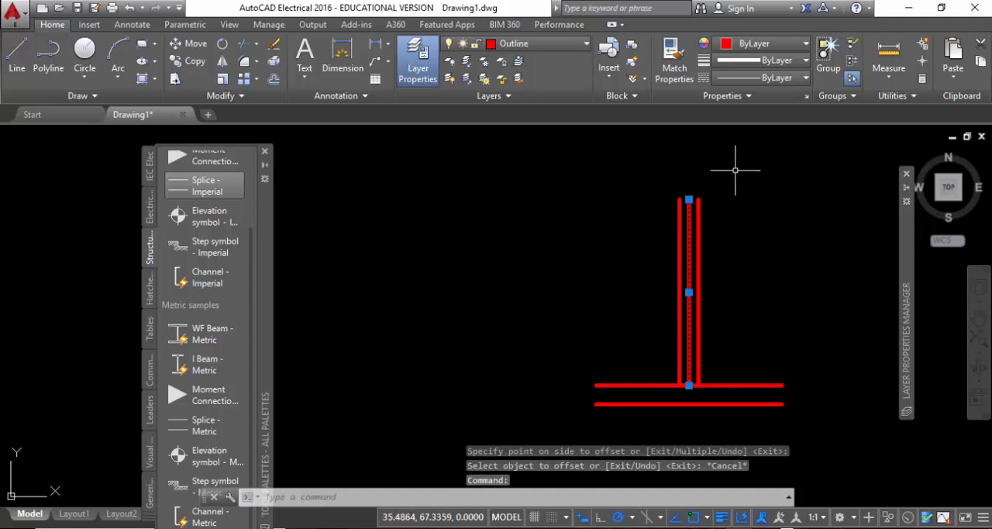
pyautogui.press('Delete')
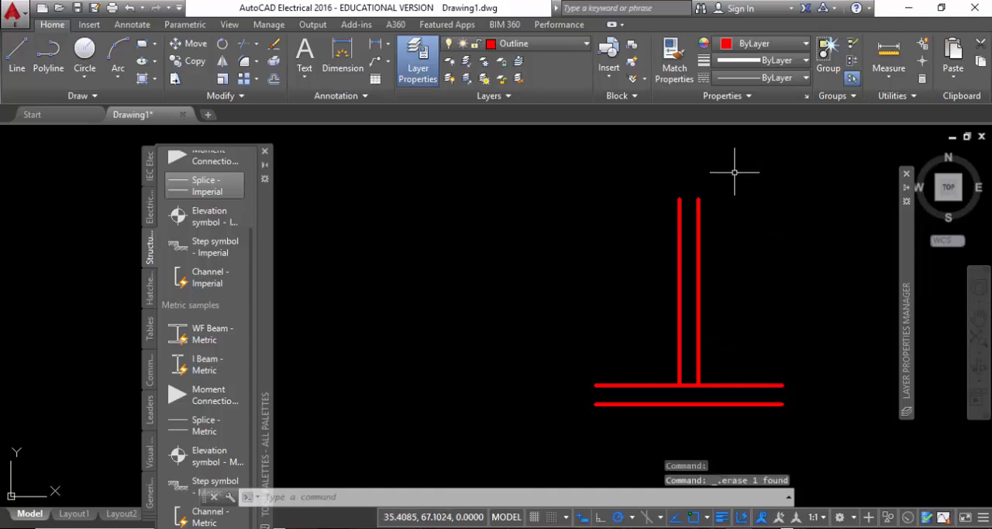
# Close both ends of the two parallel horizontal lines with short vertical lines to form the flange.
pyautogui.click(16, 55)
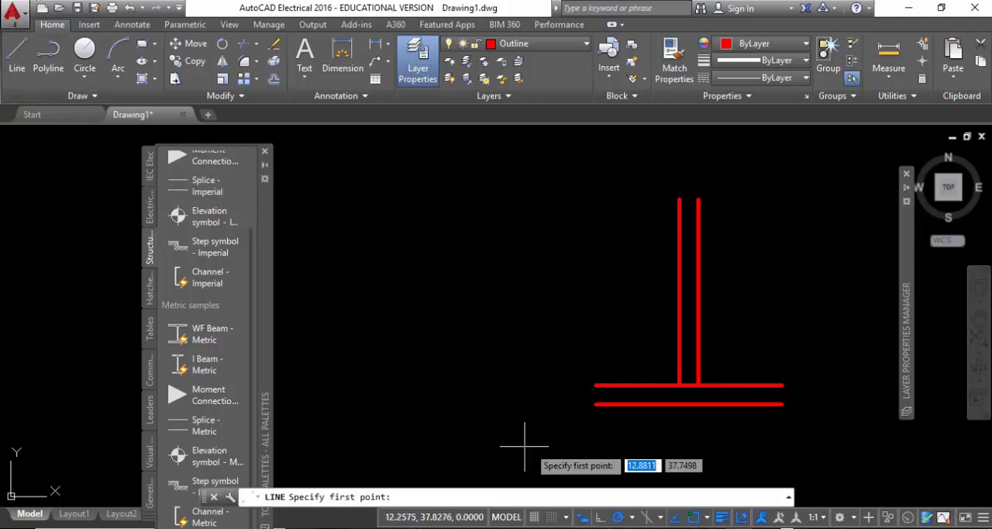
pyautogui.click(594, 404)
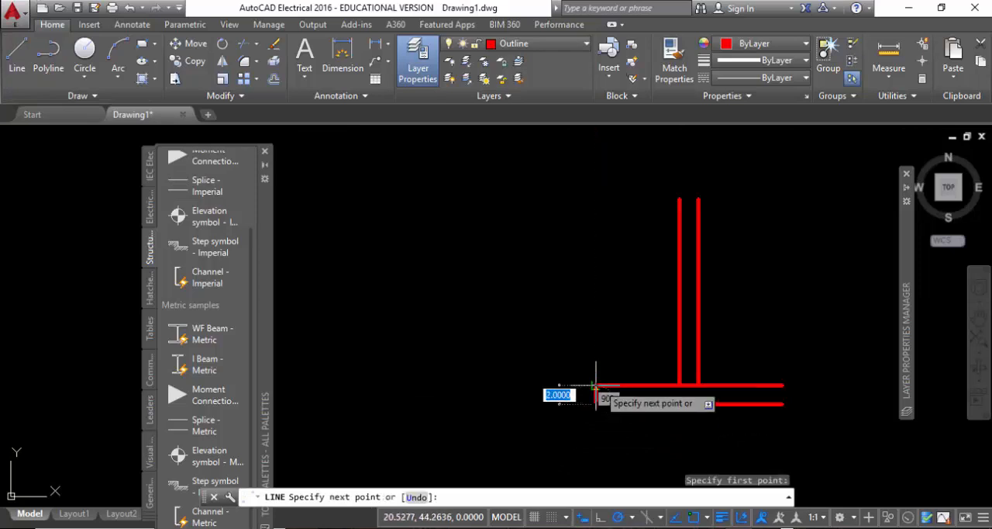
pyautogui.click(594, 384)
pyautogui.press('Escape')
pyautogui.rightClick(800, 313)
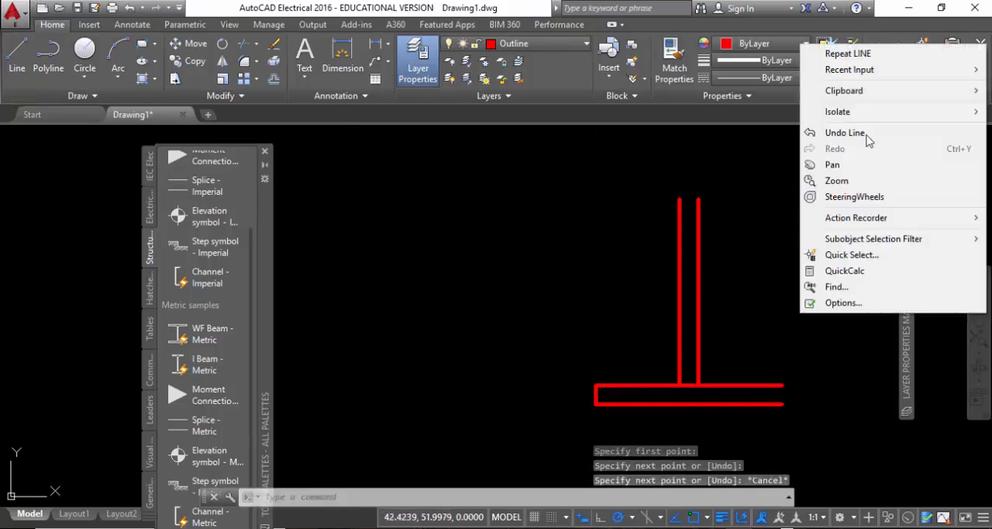
pyautogui.click(833, 52)
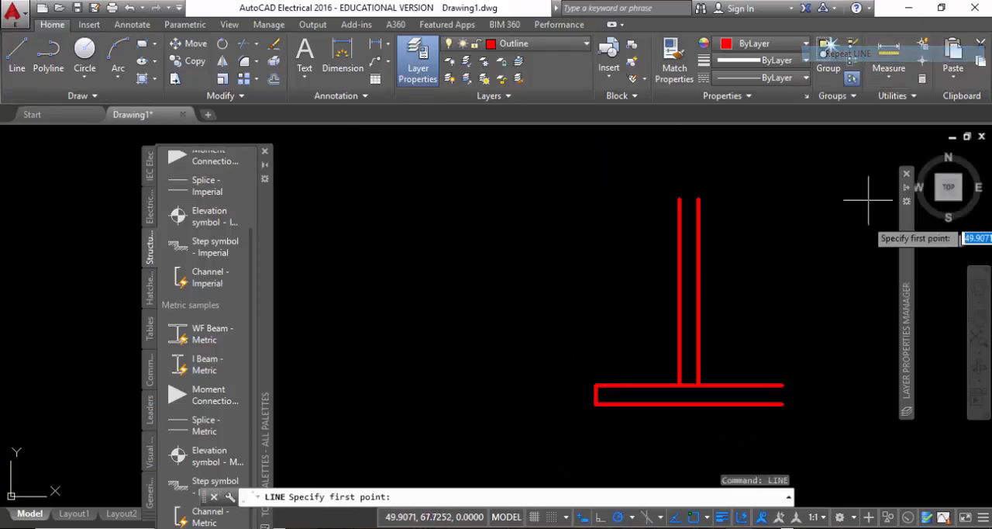
pyautogui.click(783, 403)
pyautogui.click(782, 384)
pyautogui.press('Escape')
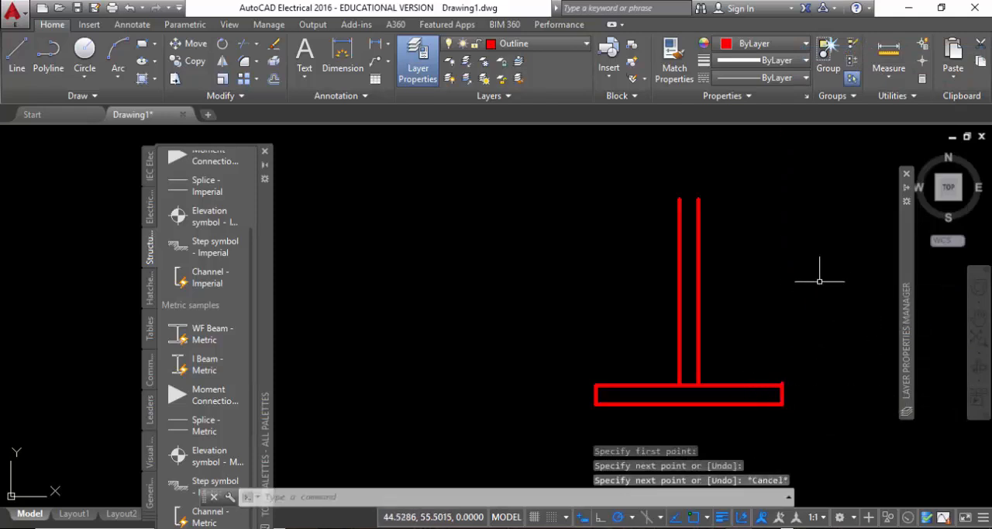
# Trim the overshoot at the flange's upper right corner and the flange's upper line between the two web lines.
pyautogui.moveTo(641, 326)
pyautogui.mouseDown(button='middle')
pyautogui.moveTo(626, 310)
pyautogui.moveTo(623, 277)
pyautogui.mouseUp(button='middle')
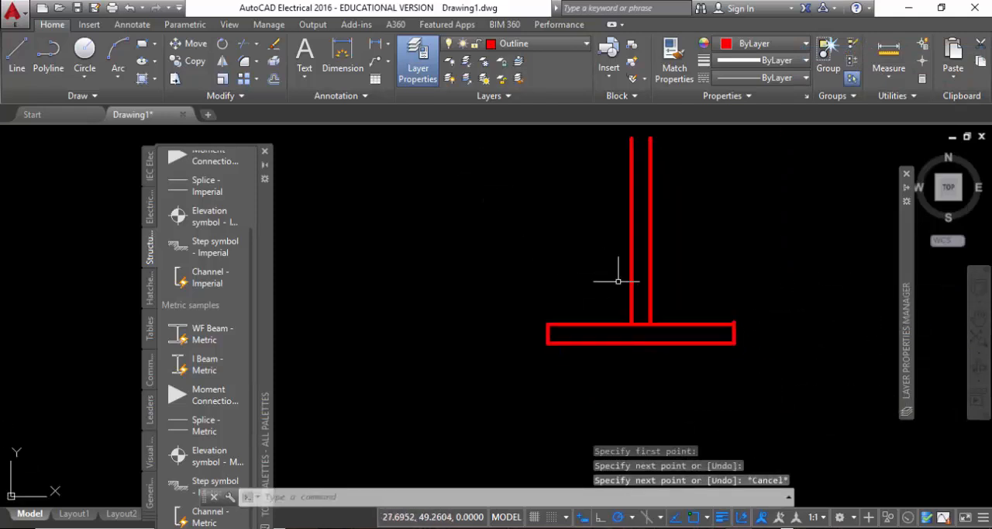
pyautogui.scroll(2, 558, 321)
pyautogui.scroll(3, 535, 329)
pyautogui.scroll(-2, 390, 347)
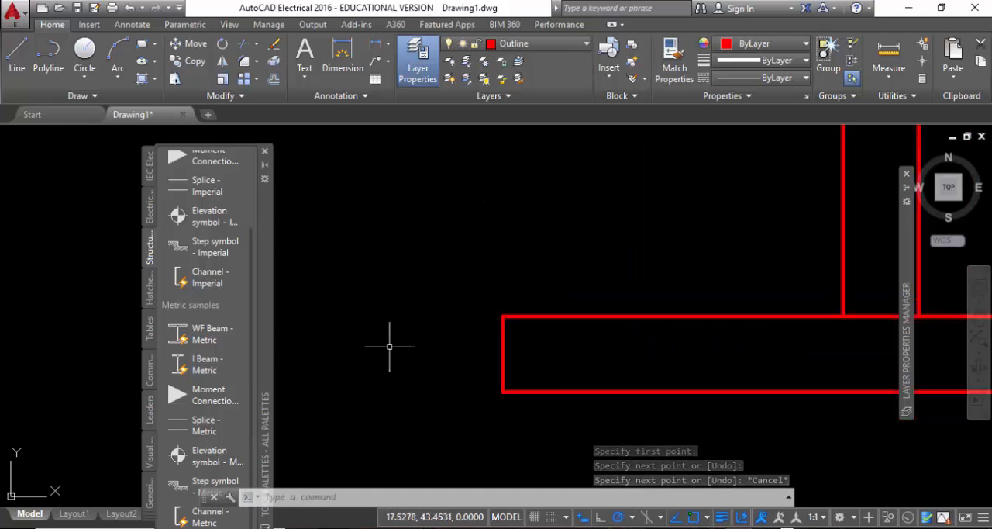
pyautogui.moveTo(671, 385); pyautogui.dragTo(540, 360, button='middle')
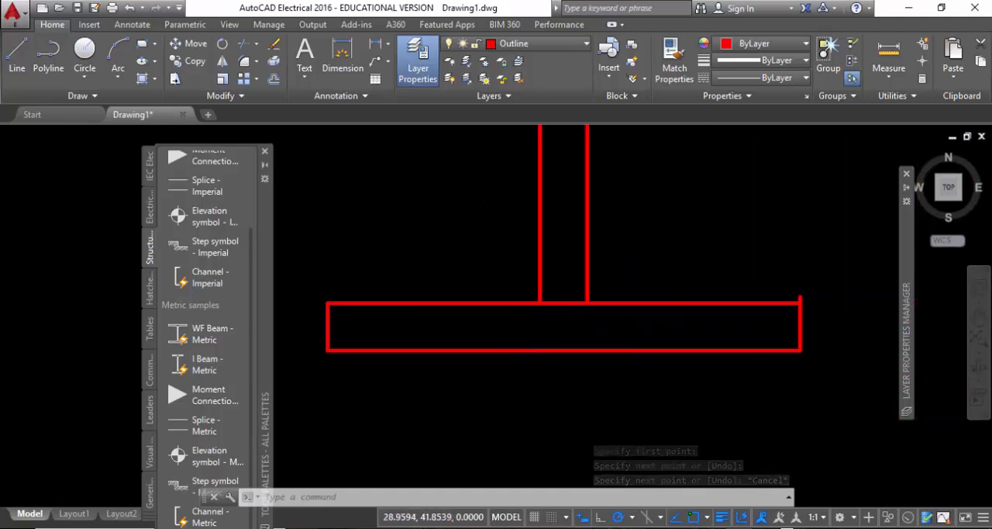
pyautogui.click(245, 44)
pyautogui.press('Return')
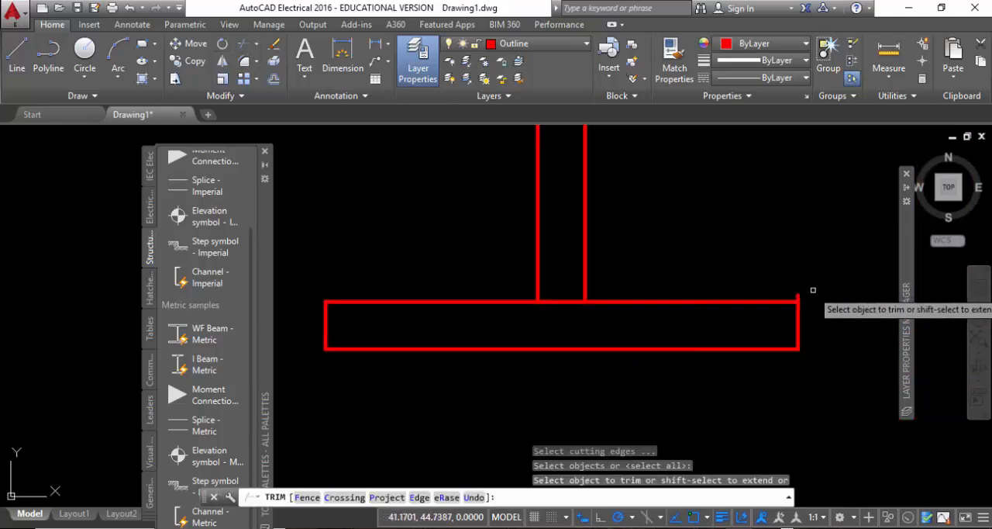
pyautogui.click(575, 308)
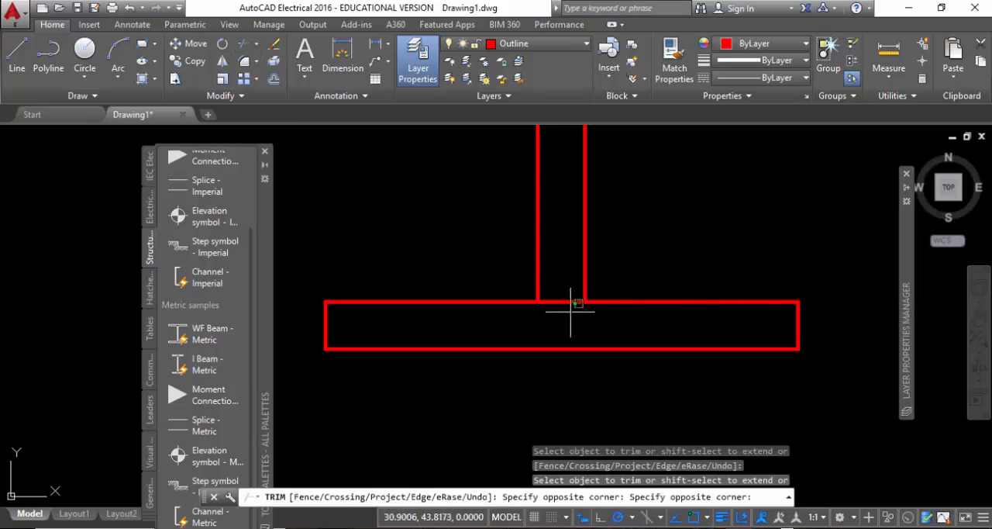
pyautogui.click(563, 290)
# Fillet the left inner corner between the web and the flange with a radius of 0.2.
pyautogui.click(244, 62)
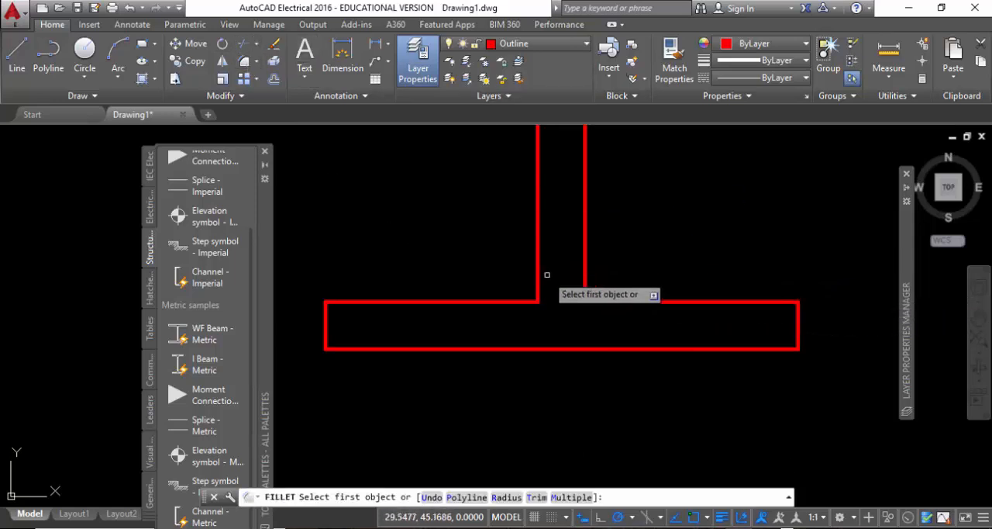
pyautogui.click(507, 497)
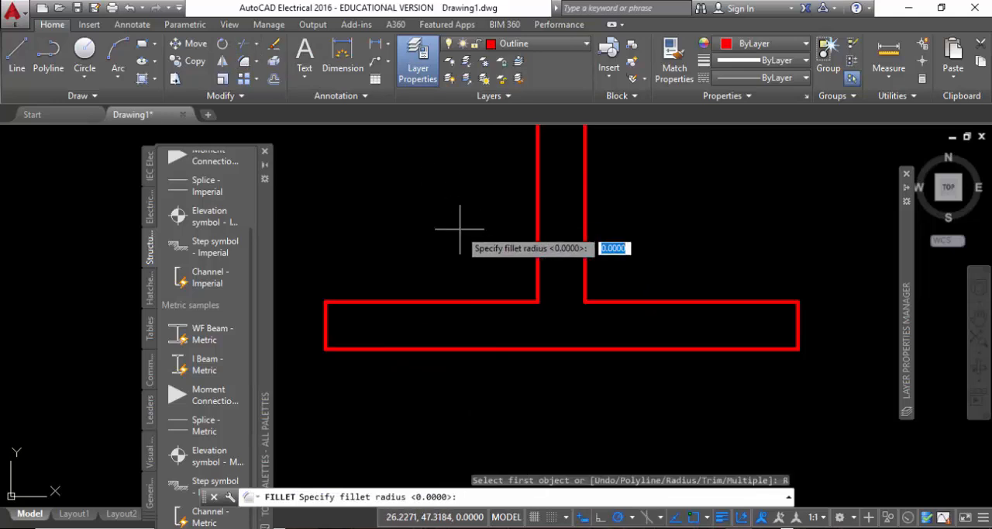
pyautogui.write('0.2')
pyautogui.press('Return')
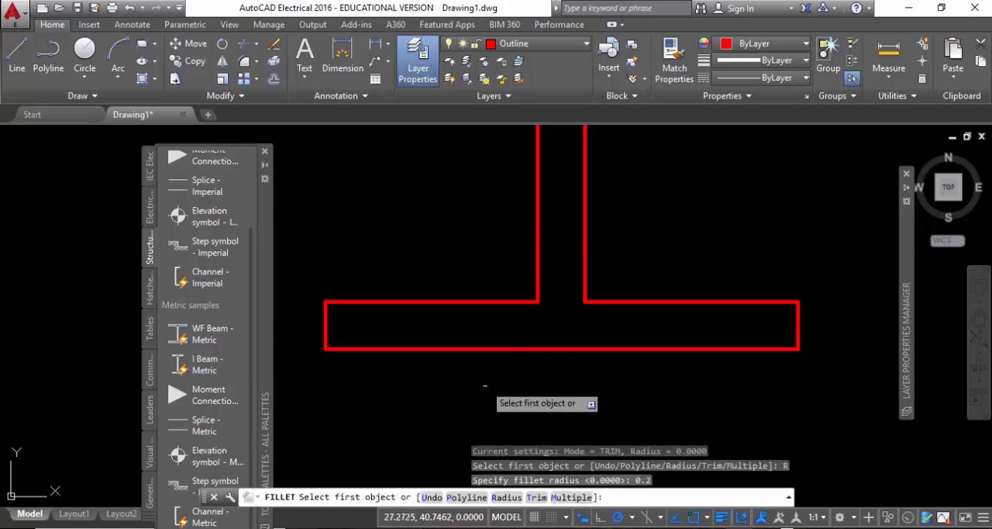
pyautogui.click(478, 301)
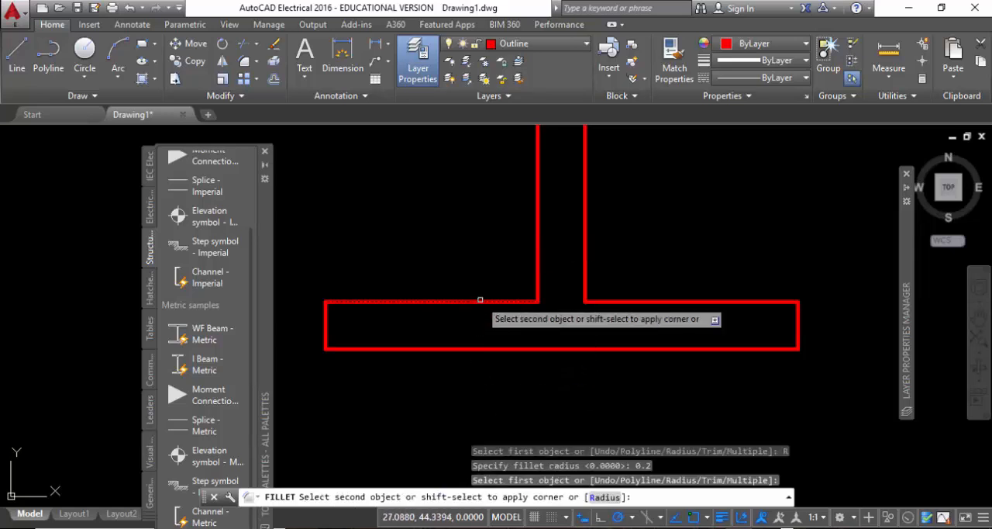
pyautogui.click(538, 242)
# Fillet the right inner corner between the web and the flange with the same 0.2 radius.
pyautogui.rightClick(648, 202)
pyautogui.click(672, 210)
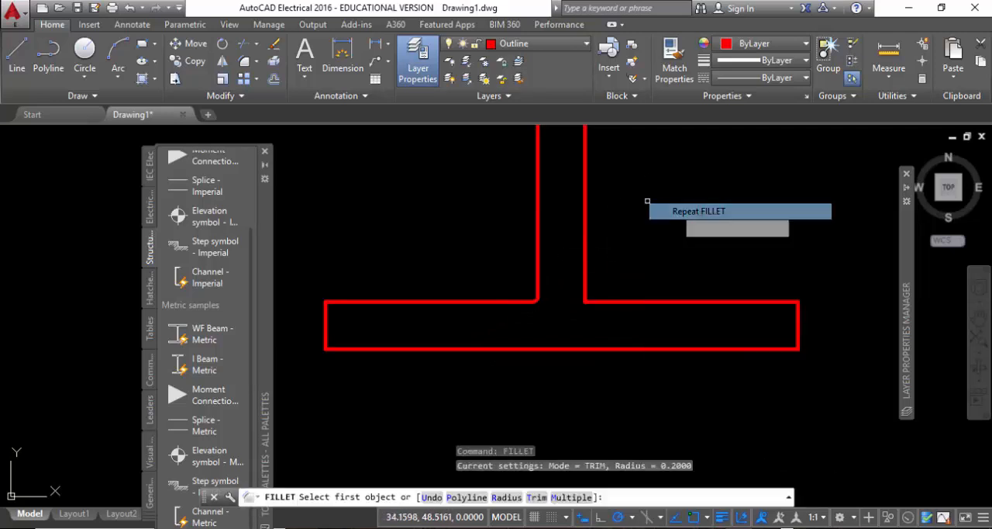
pyautogui.click(585, 241)
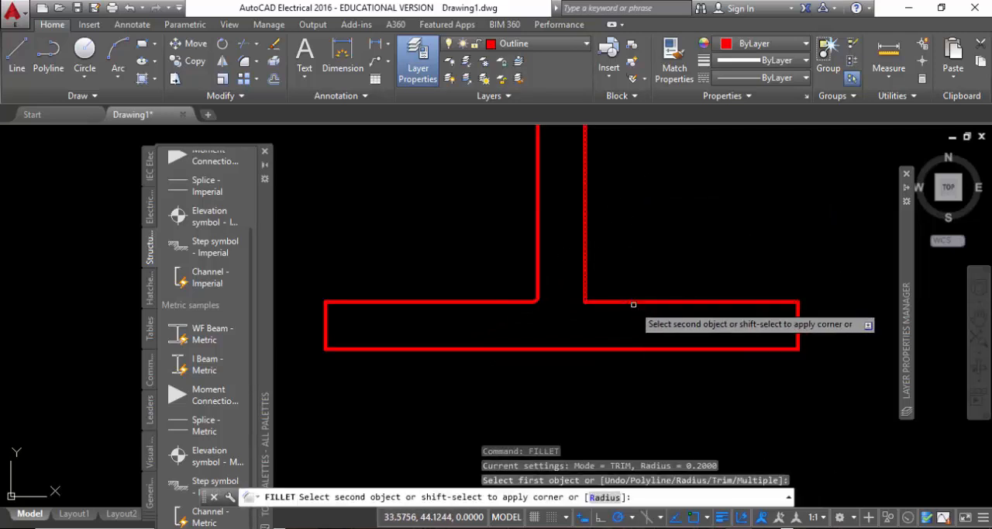
pyautogui.click(632, 293)
pyautogui.click(636, 301)
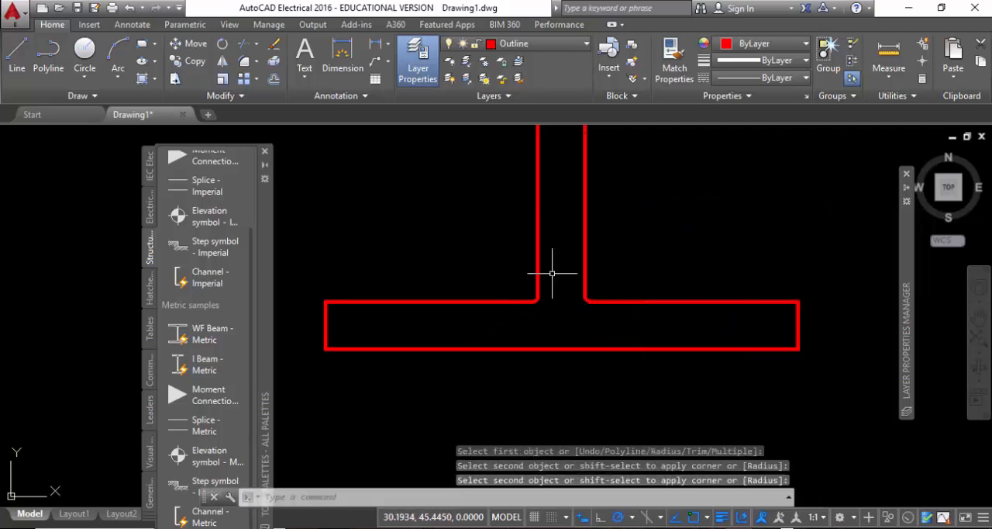
# Mirror the flange with its fillets about a horizontal line through the middle of the web, keeping the source objects.
pyautogui.scroll(3, 545, 276)
pyautogui.scroll(-6, 543, 279)
pyautogui.click(432, 268)
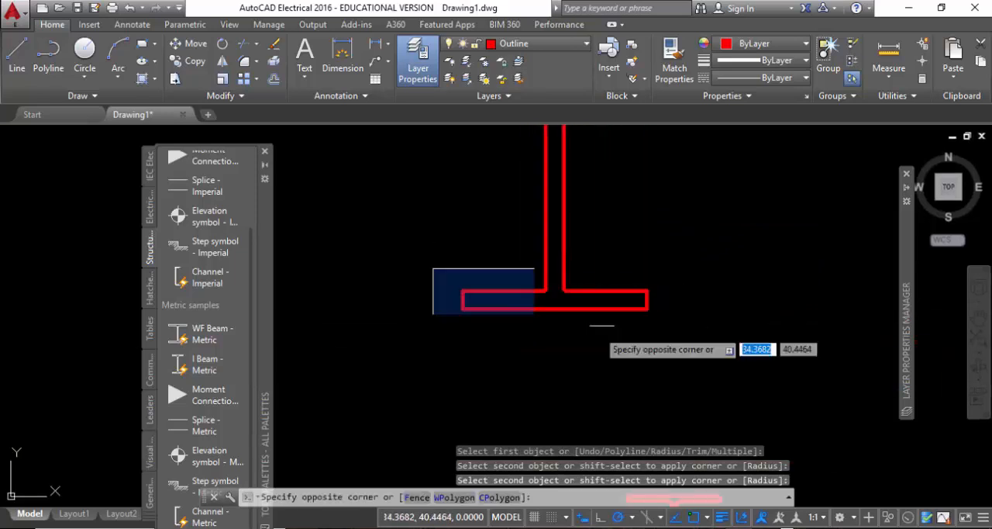
pyautogui.click(681, 381)
pyautogui.moveTo(594, 263); pyautogui.dragTo(587, 310, button='middle')
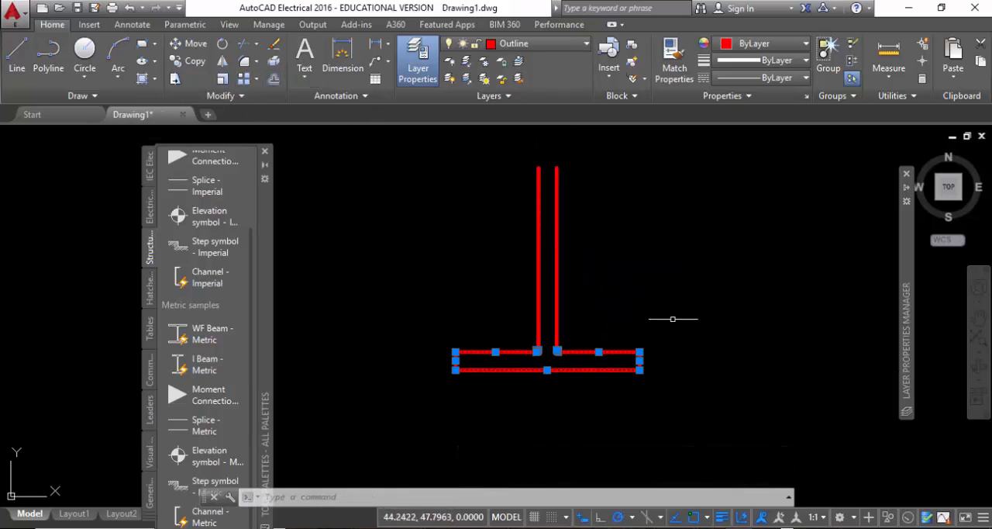
pyautogui.click(222, 60)
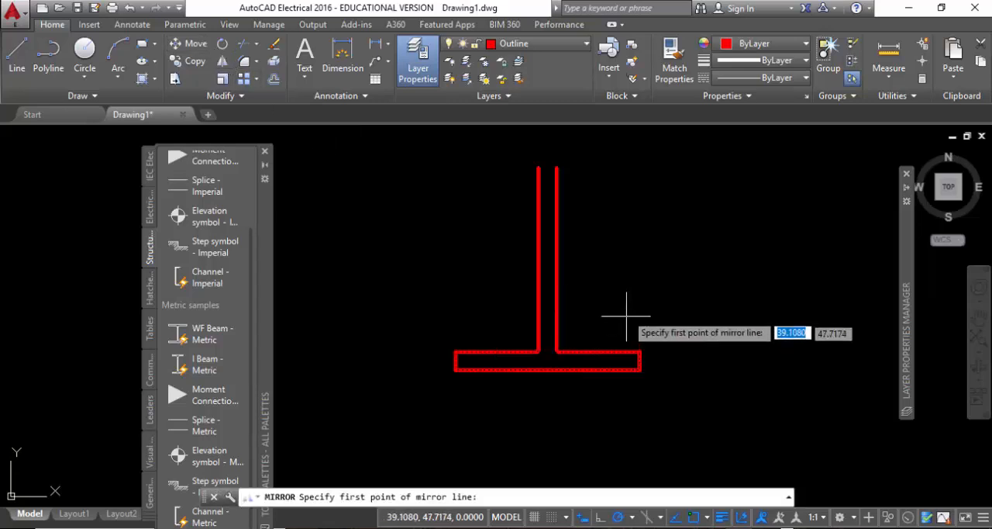
pyautogui.click(548, 259)
pyautogui.click(480, 261)
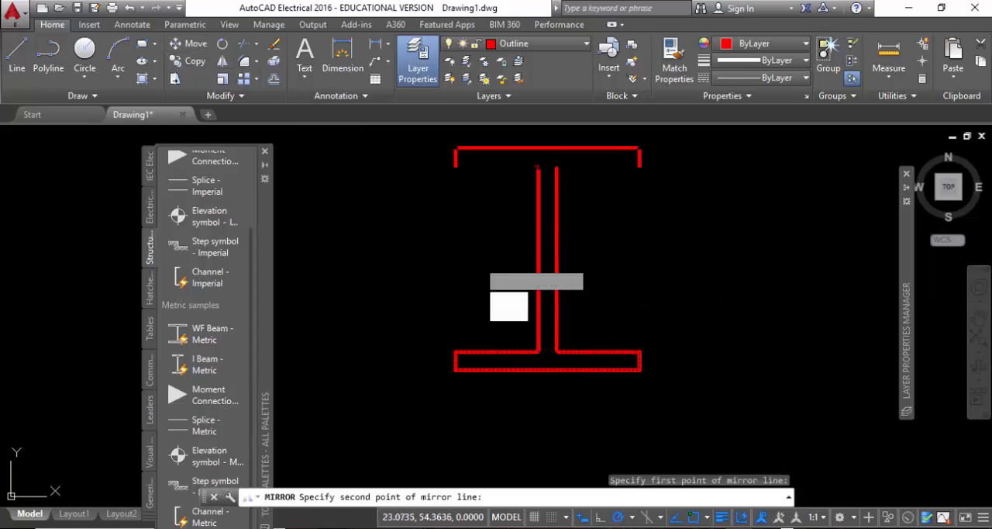
pyautogui.press('Return')
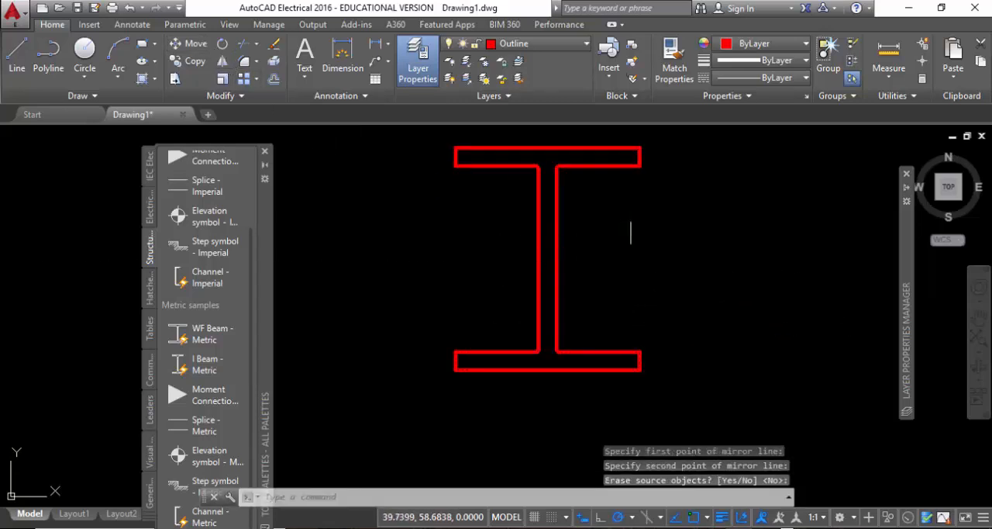
# Start a block definition from the complete I-beam profile and name it H Section.
pyautogui.moveTo(558, 270); pyautogui.dragTo(475, 288, button='middle')
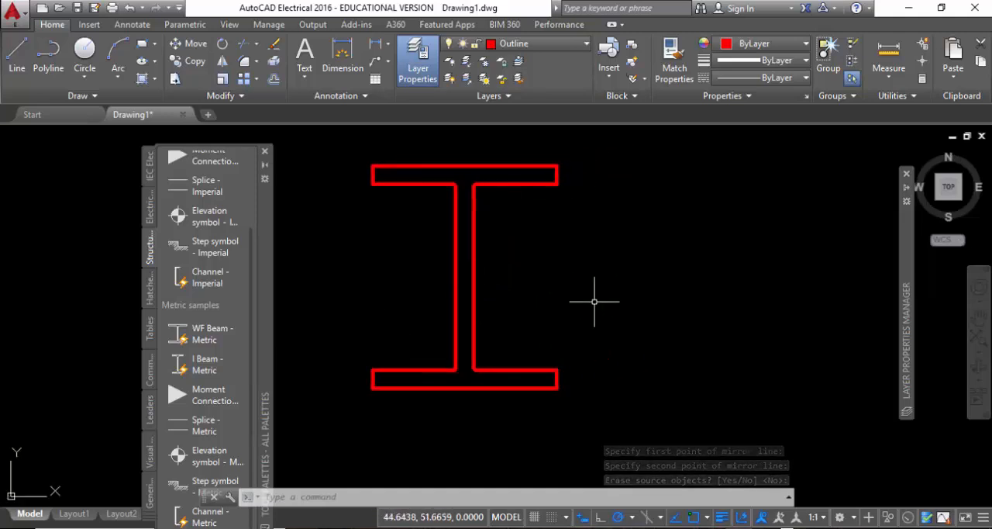
pyautogui.moveTo(585, 334); pyautogui.dragTo(588, 358, button='middle')
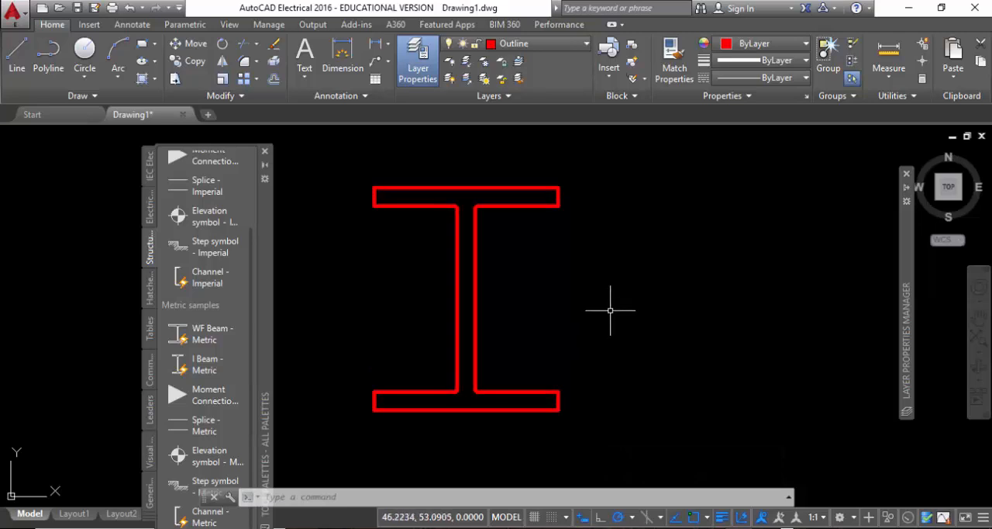
pyautogui.click(321, 146)
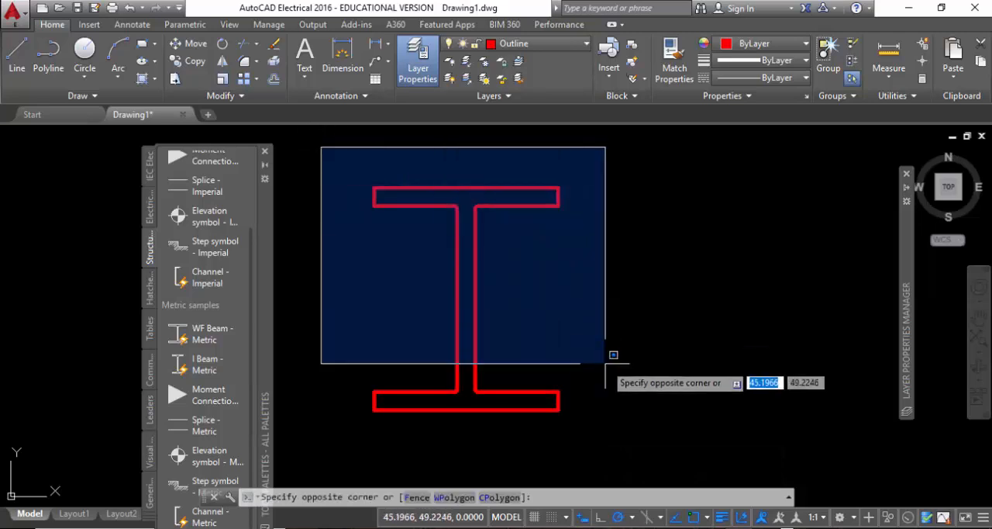
pyautogui.click(606, 462)
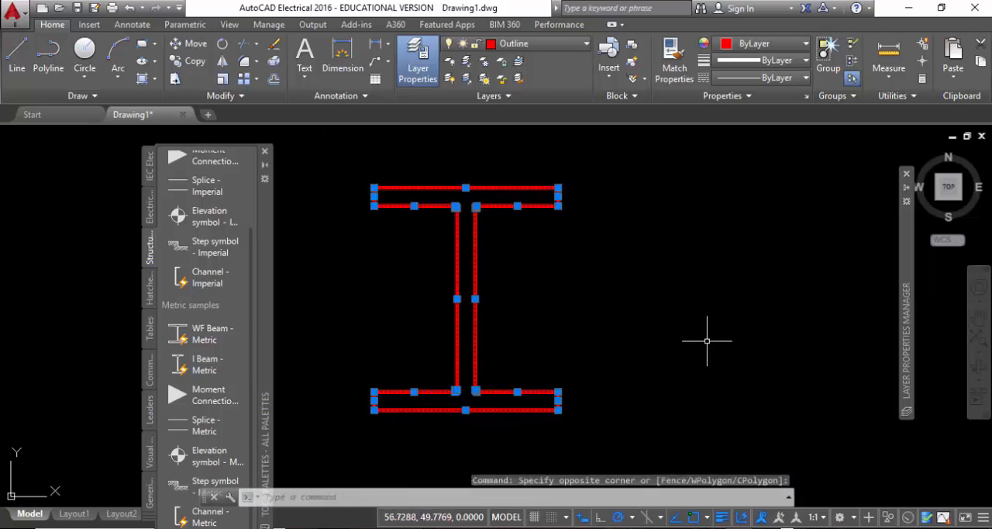
pyautogui.write('b')
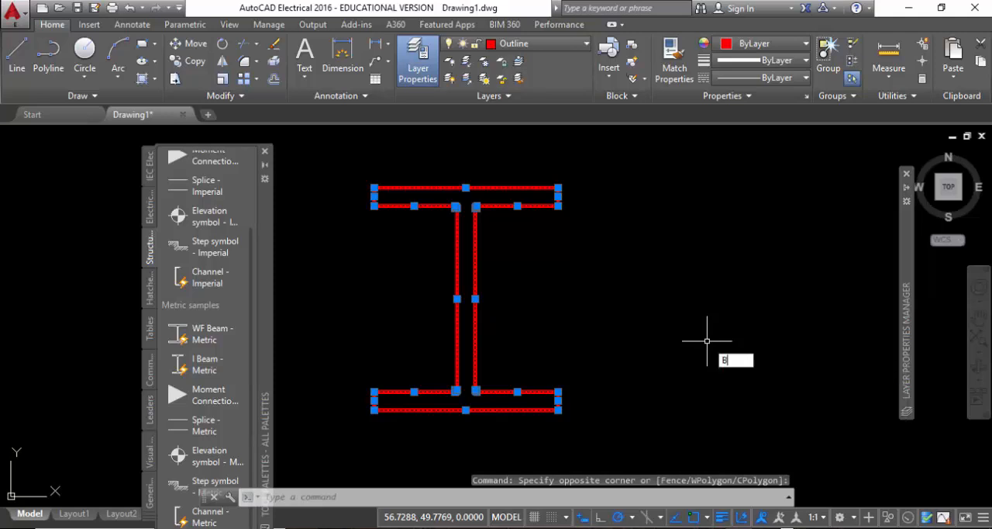
pyautogui.press('Return')
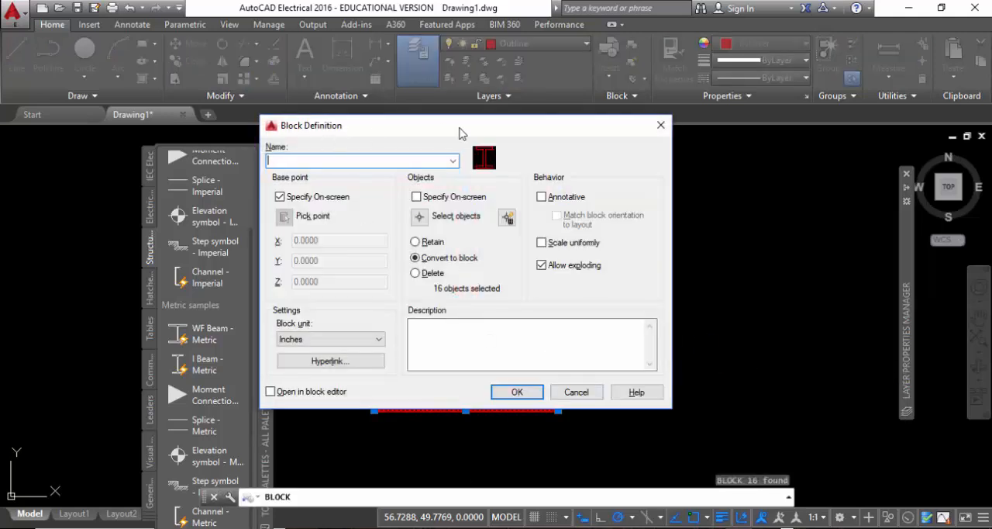
pyautogui.moveTo(461, 134)
pyautogui.mouseDown()
pyautogui.moveTo(722, 97)
pyautogui.moveTo(712, 108)
pyautogui.mouseUp()
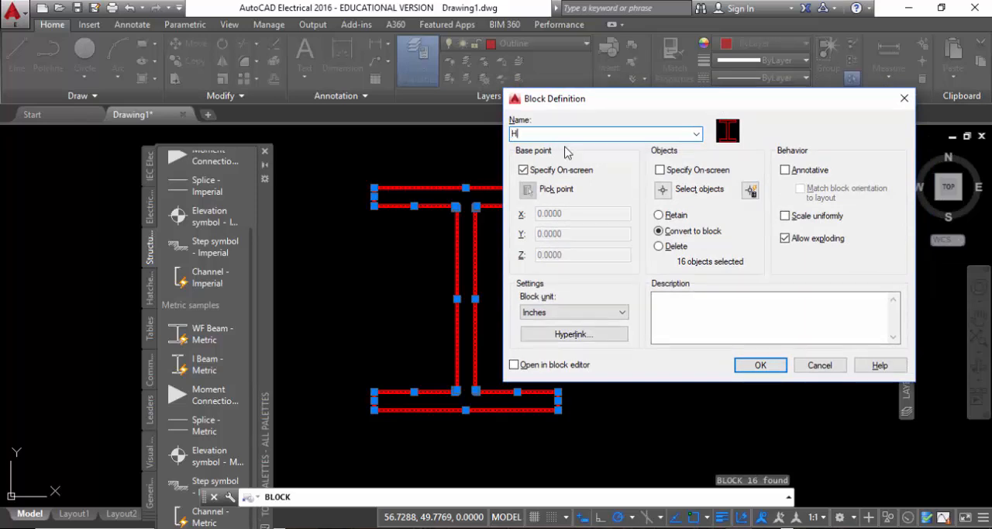
pyautogui.write('H-')
pyautogui.write('Section')
# Set the block unit to Millimeters and create the block with its base point at the upper flange's top left corner.
pyautogui.click(555, 312)
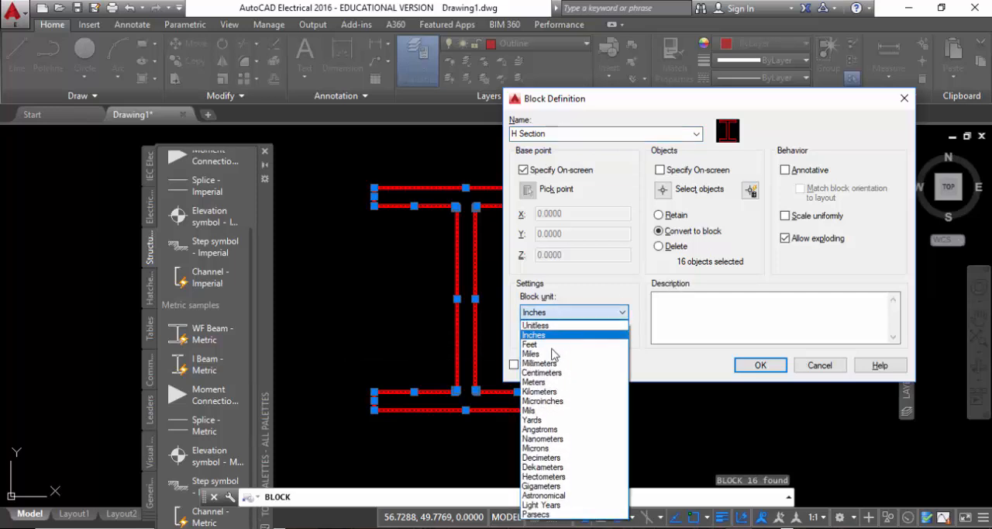
pyautogui.click(541, 362)
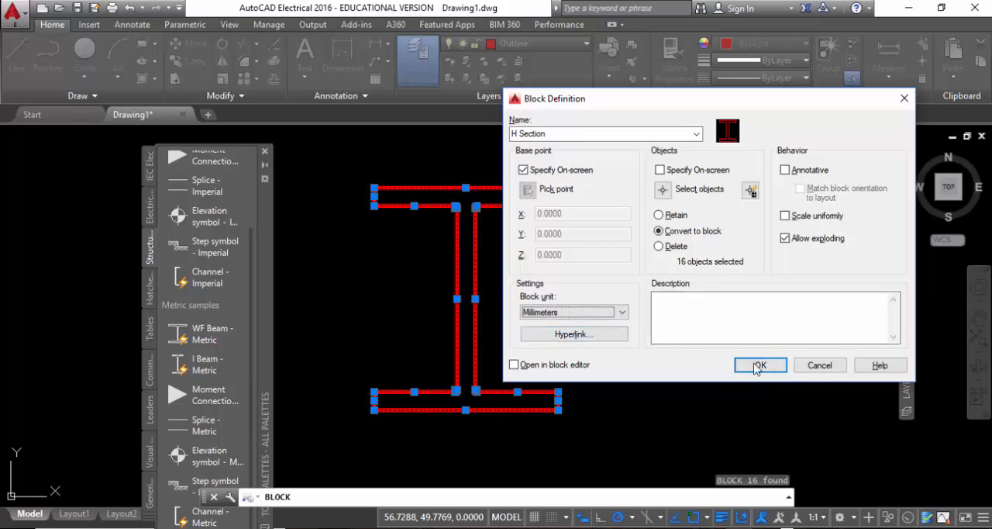
pyautogui.click(760, 364)
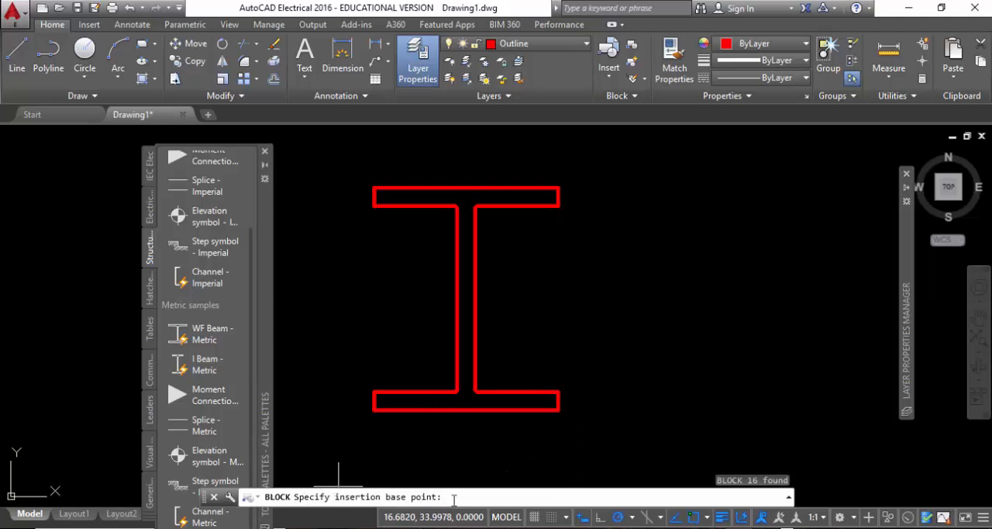
pyautogui.click(375, 187)
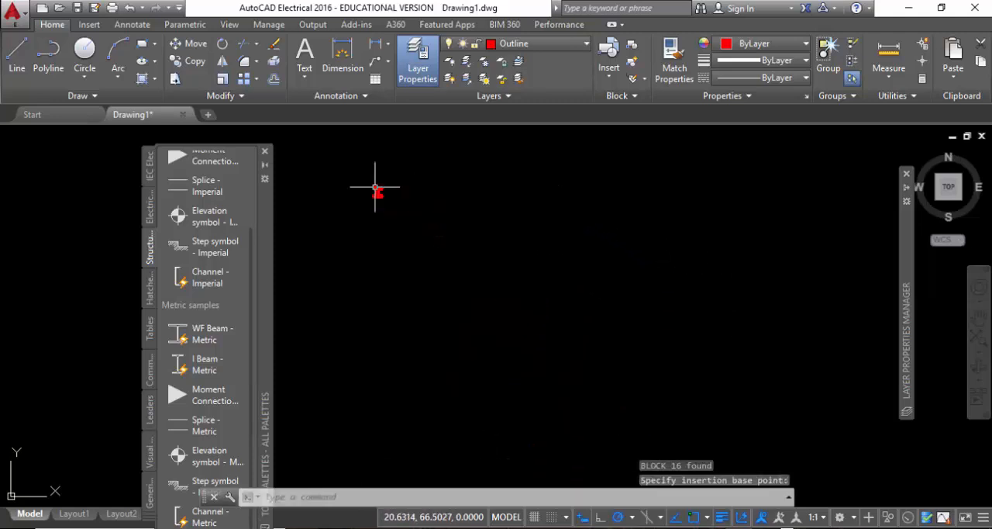
# Display the properties of the new H Section block.
pyautogui.scroll(10, 375, 186)
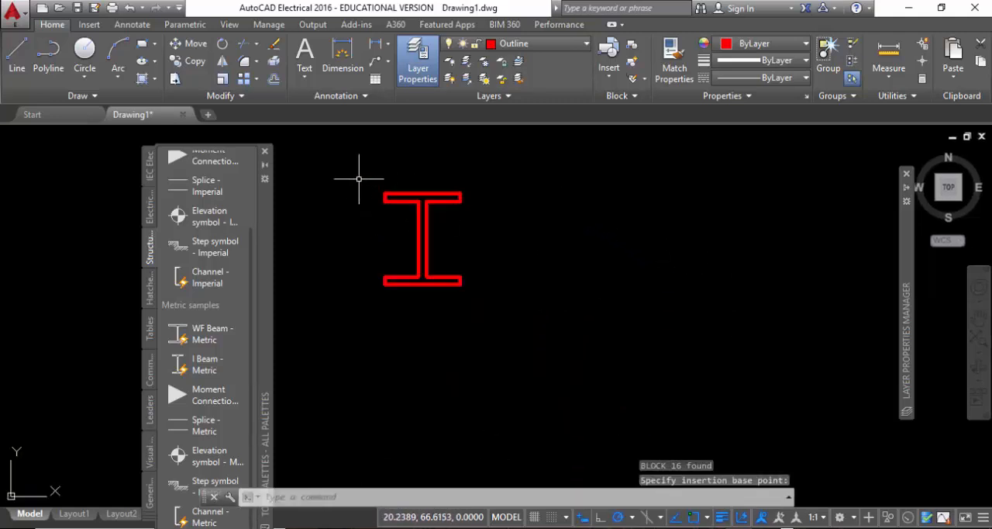
pyautogui.moveTo(398, 222); pyautogui.dragTo(411, 290, button='middle')
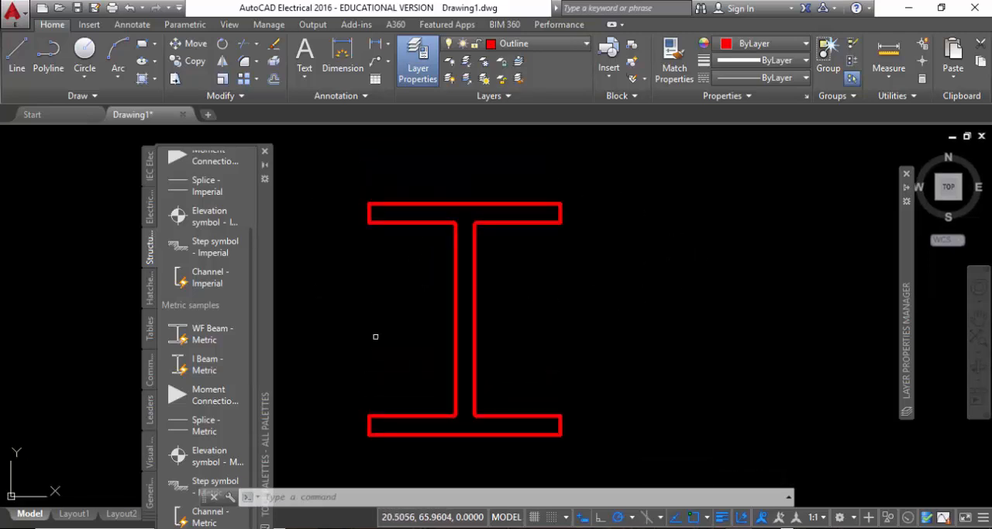
pyautogui.click(525, 208)
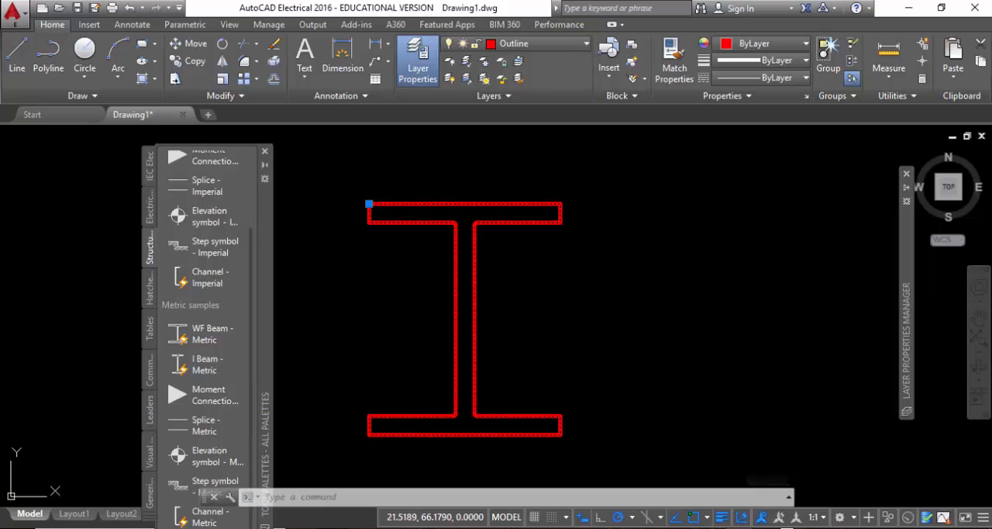
pyautogui.hotkey('ctrl', '1')
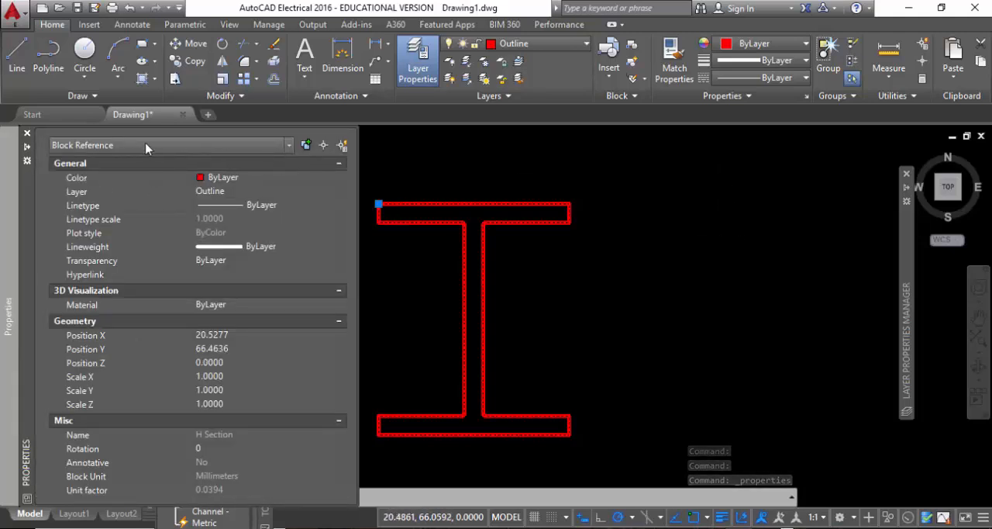
# Keep the Properties palette permanently expanded, close the tool palettes, and deselect the block.
pyautogui.hotkey('ctrl', '3')
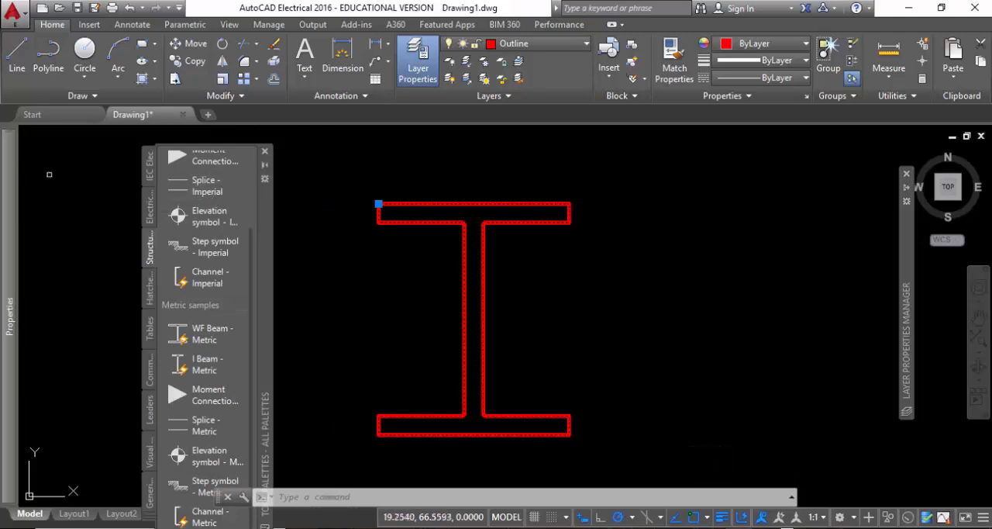
pyautogui.click(29, 147)
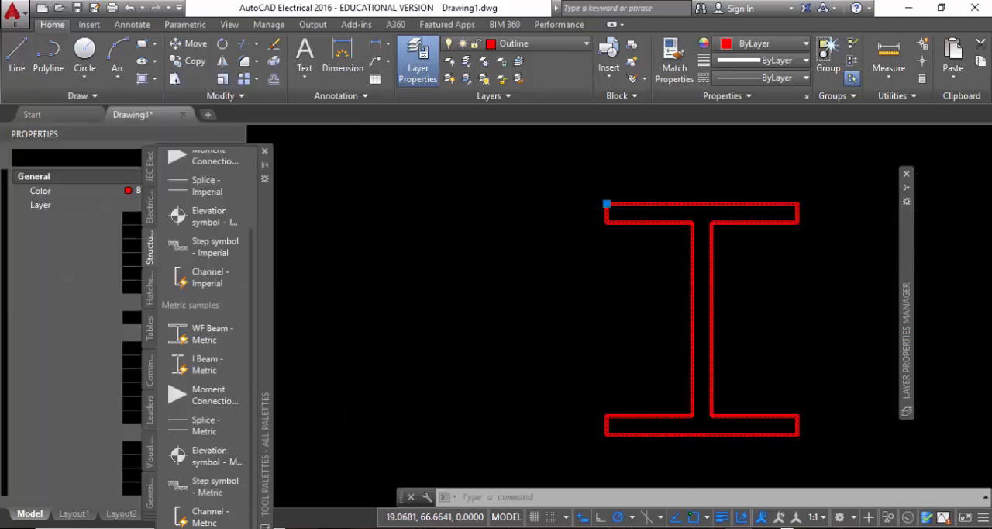
pyautogui.click(264, 152)
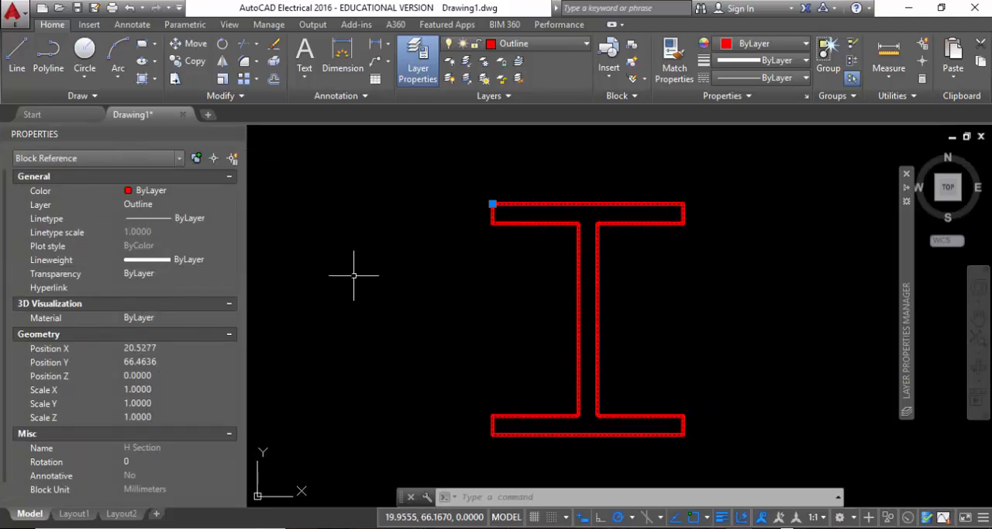
pyautogui.press('Escape')
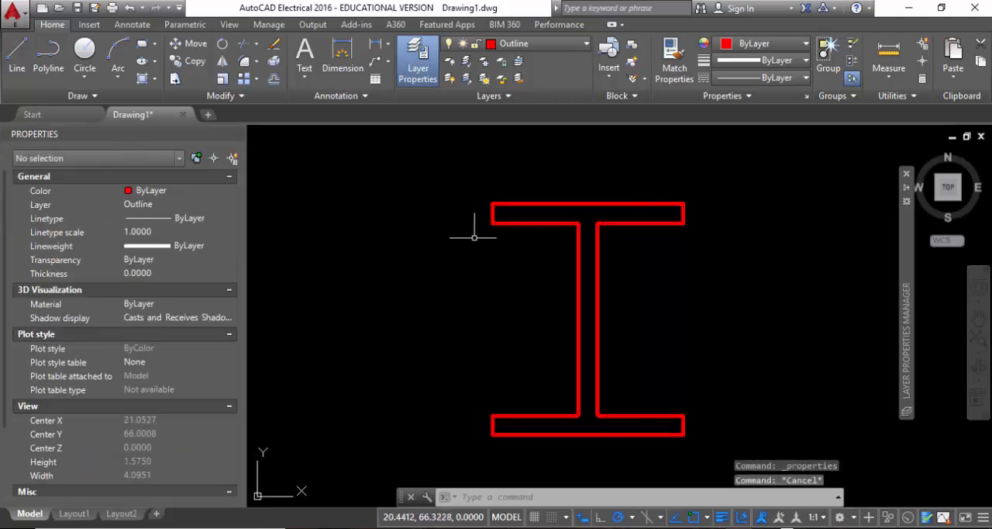
# Examine the custom properties of the WF Beam - Metric block, including its dimensions and size designation, for comparison with the hand-drawn block.
pyautogui.scroll(3, 565, 259)
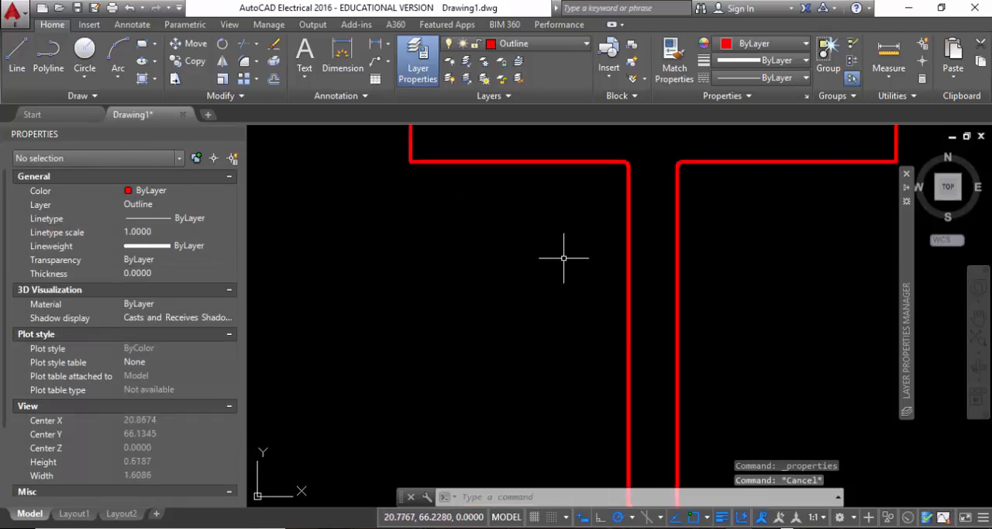
pyautogui.scroll(-8, 592, 259)
pyautogui.scroll(5, 620, 230)
pyautogui.scroll(3, 682, 295)
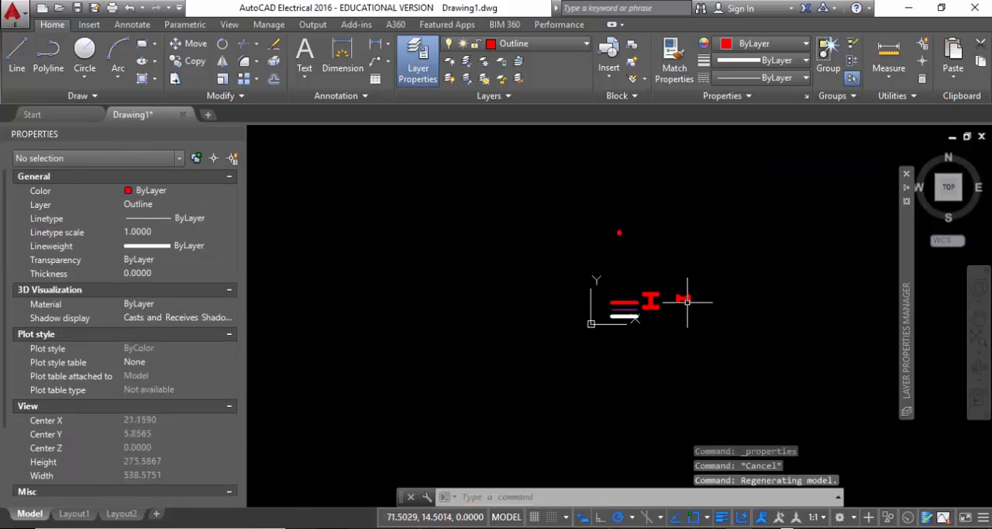
pyautogui.click(807, 322)
pyautogui.click(747, 233)
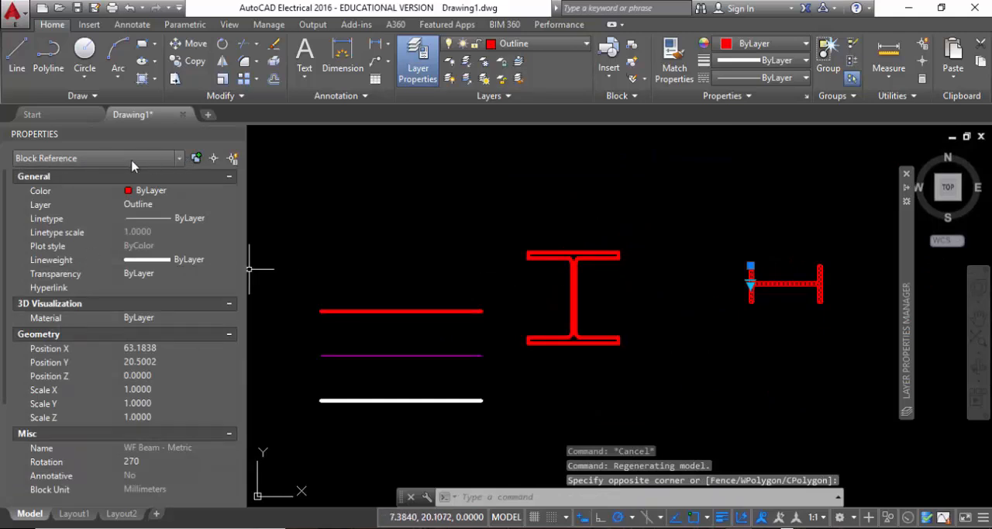
pyautogui.scroll(-2, 151, 245)
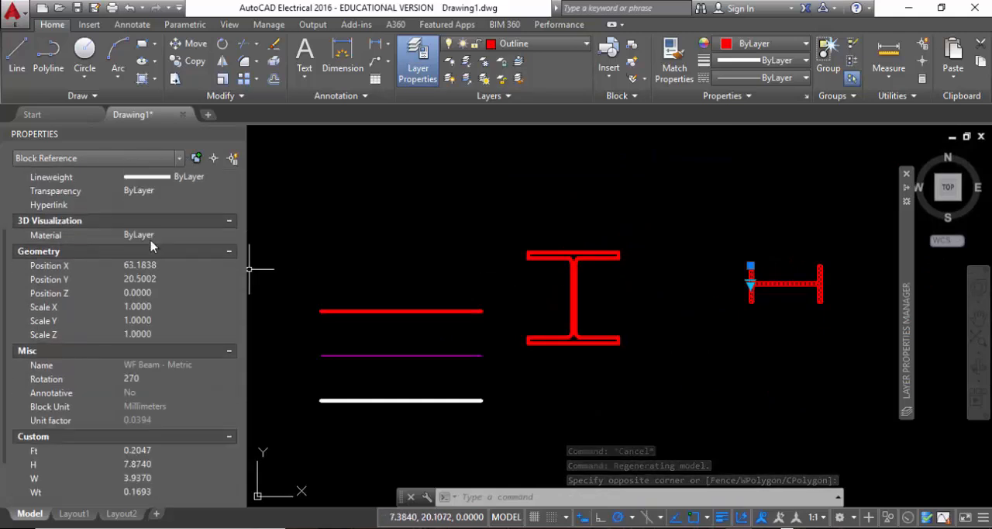
pyautogui.scroll(-2, 151, 246)
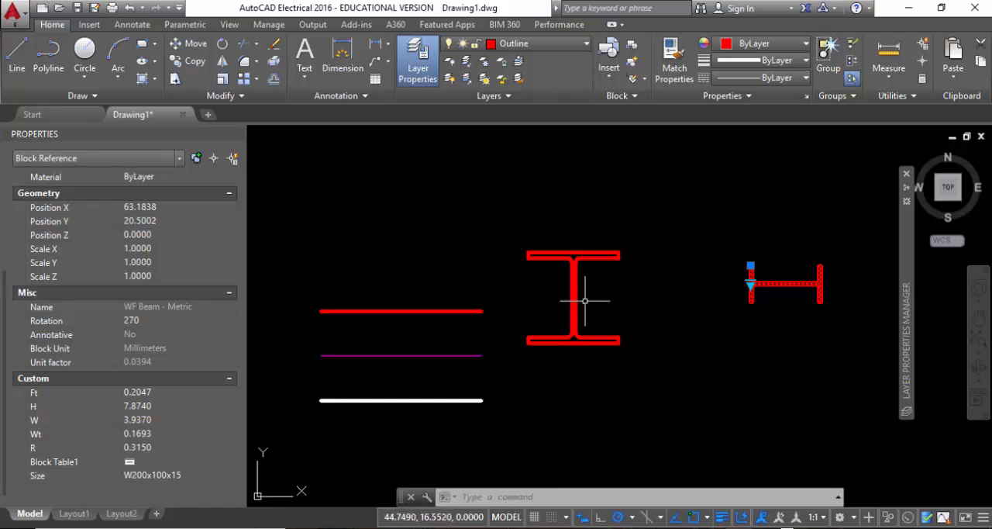
pyautogui.click(601, 233)
pyautogui.press('Escape')
# Select the H Section block and start writing it out to a drawing file with WBLOCK.
pyautogui.scroll(-3, 745, 353)
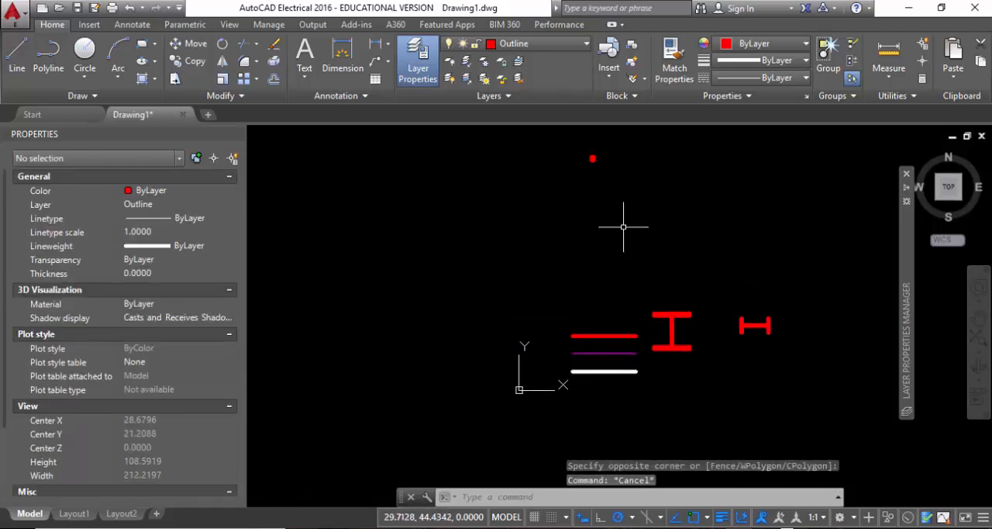
pyautogui.scroll(5, 589, 201)
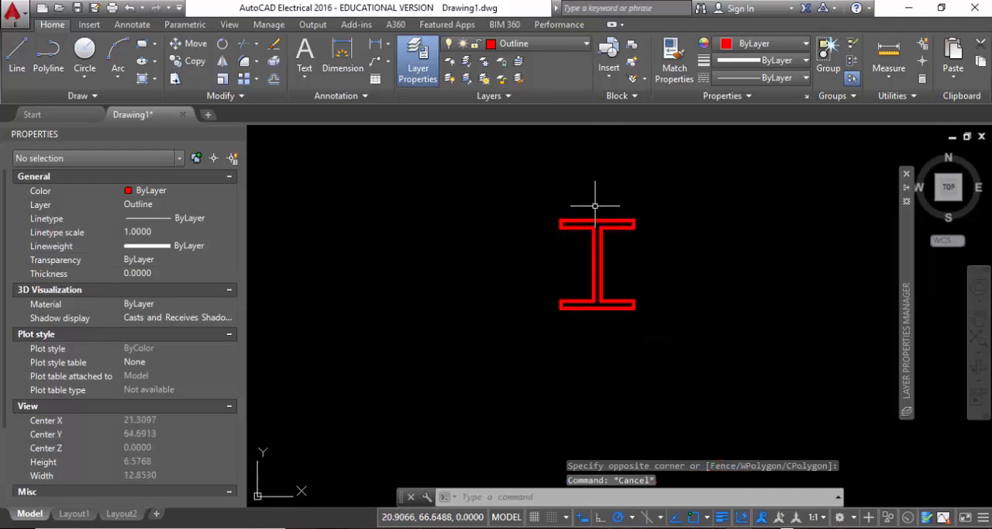
pyautogui.click(491, 200)
pyautogui.click(721, 405)
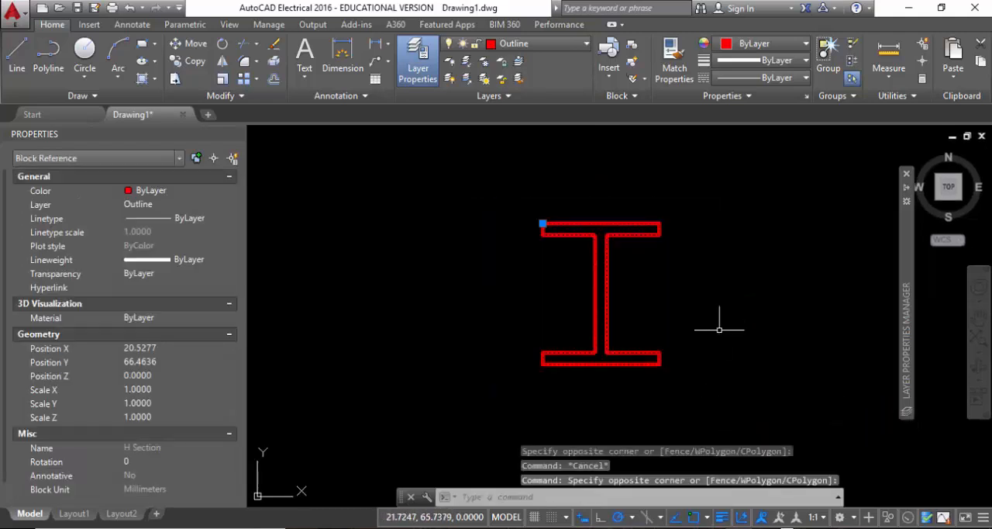
pyautogui.write('W')
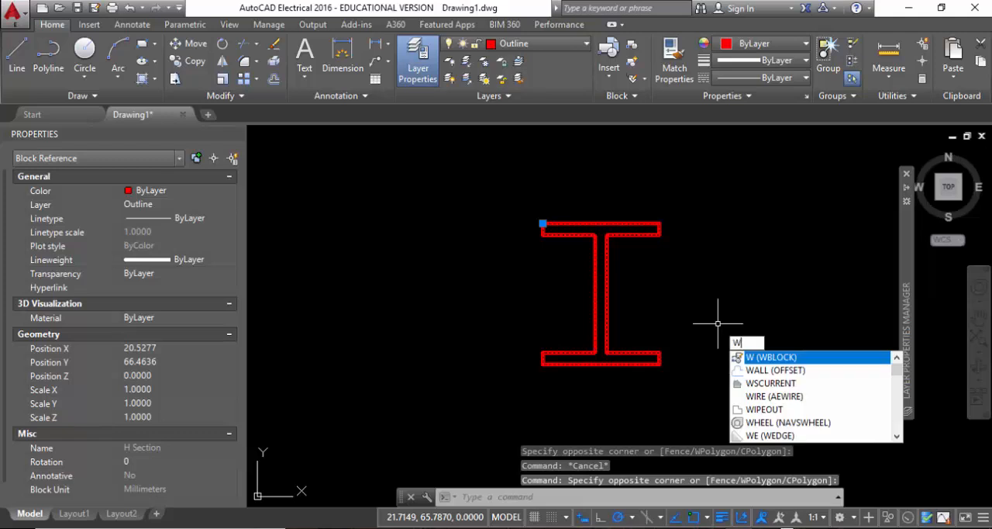
pyautogui.click(769, 358)
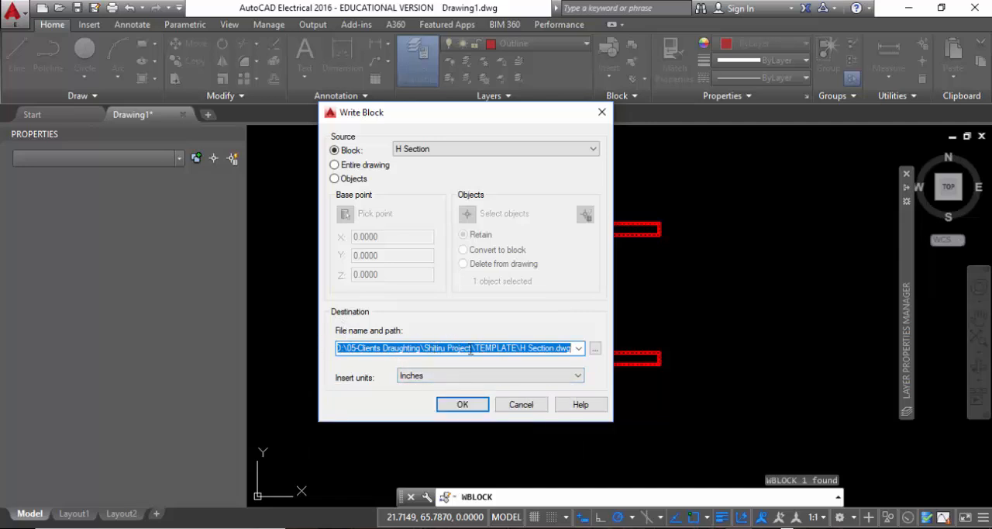
# Set the write-block destination to H Section.dwg in the AutoCAD files folder on the desktop.
pyautogui.click(595, 351)
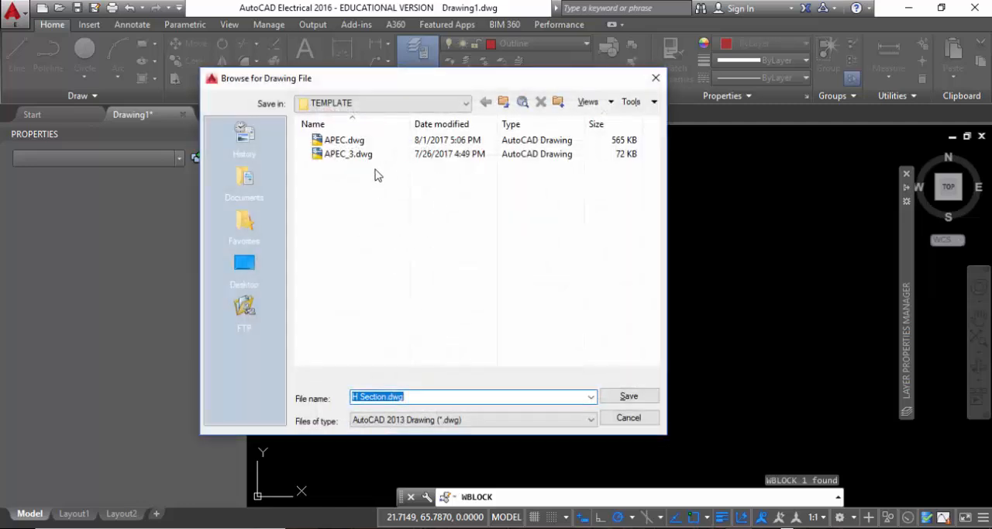
pyautogui.click(372, 103)
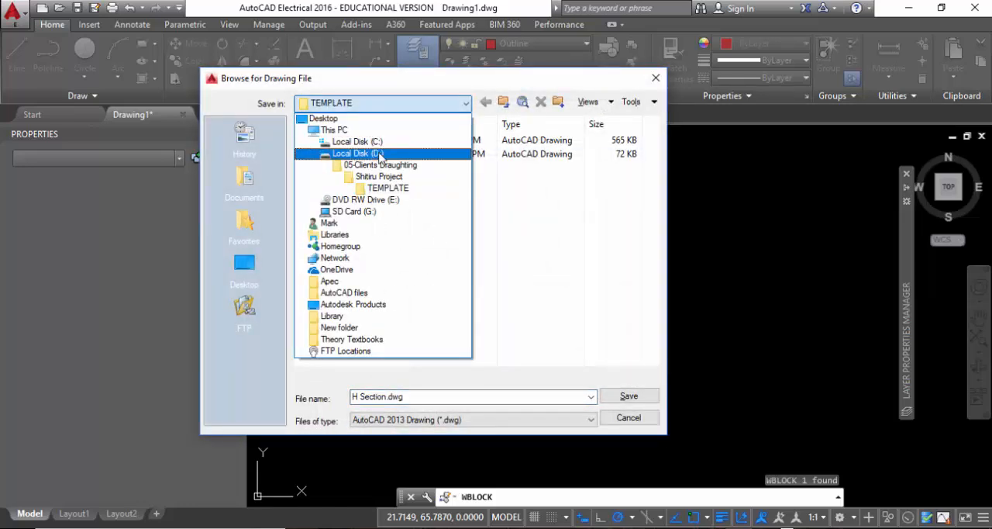
pyautogui.click(378, 153)
pyautogui.click(365, 104)
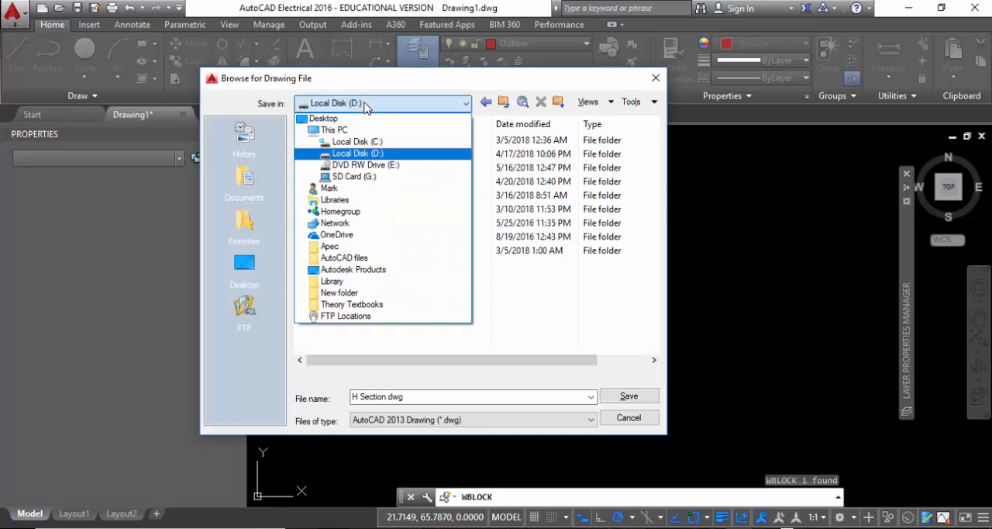
pyautogui.click(365, 143)
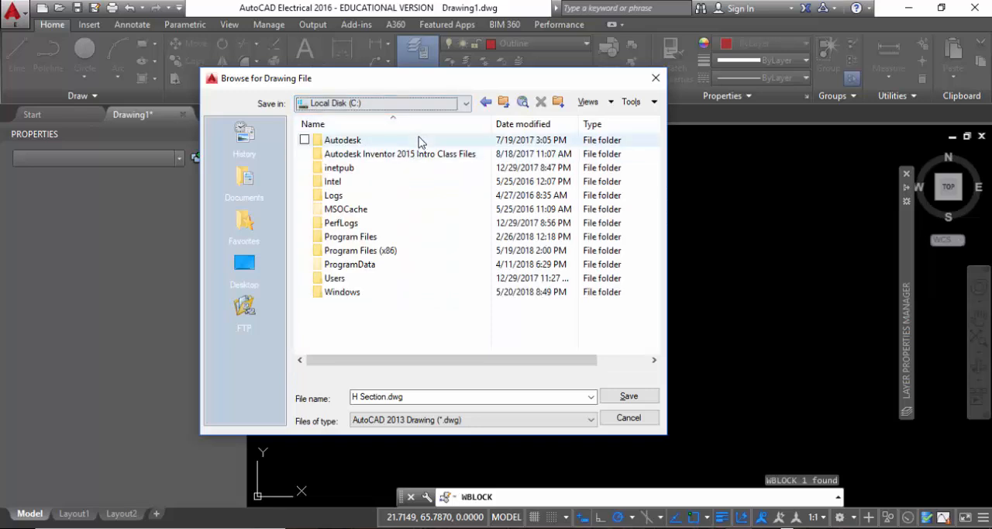
pyautogui.click(246, 267)
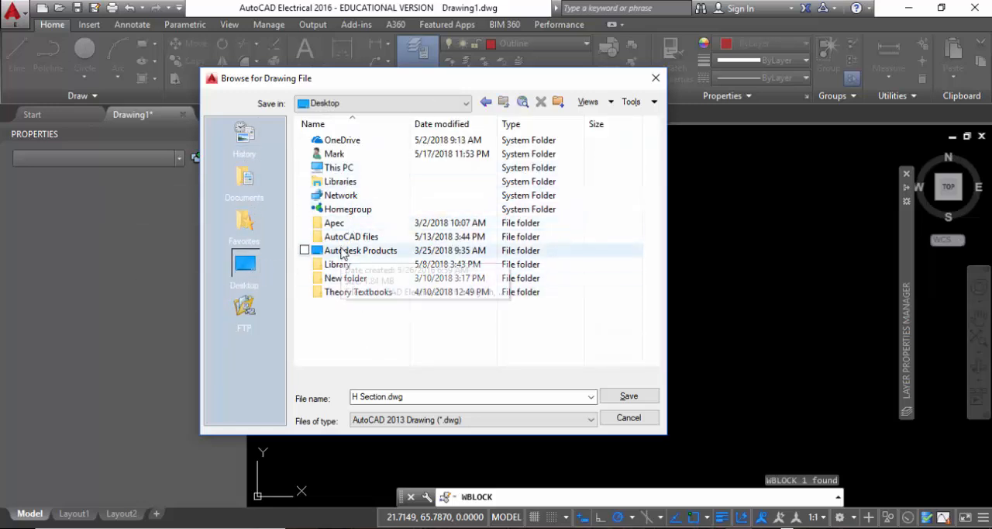
pyautogui.doubleClick(341, 239)
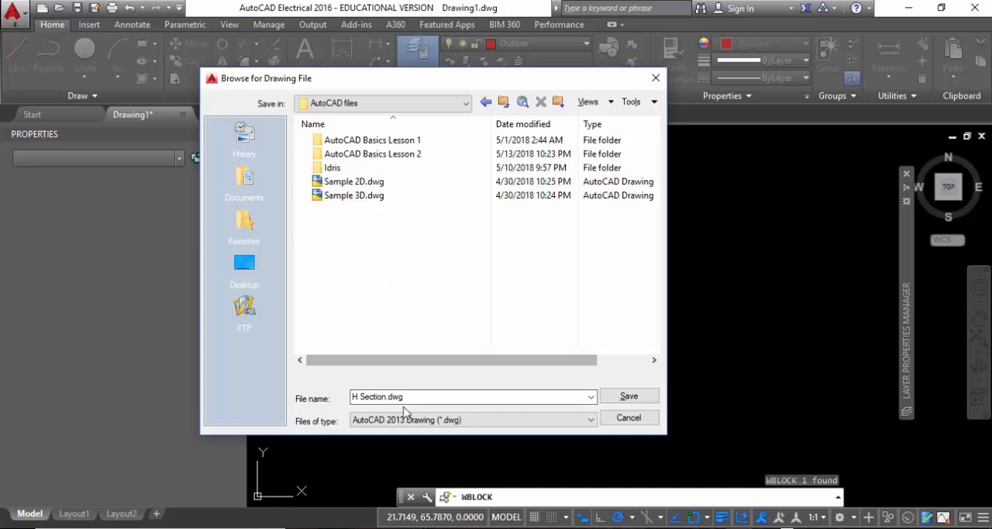
pyautogui.click(620, 398)
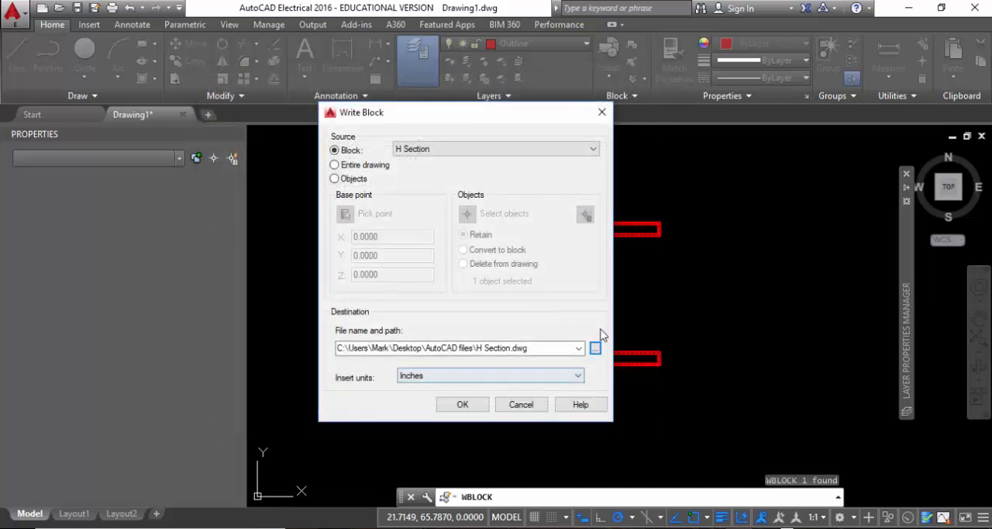
# Set the insert units to Unitless and write the H Section block out to the drawing file.
pyautogui.click(477, 376)
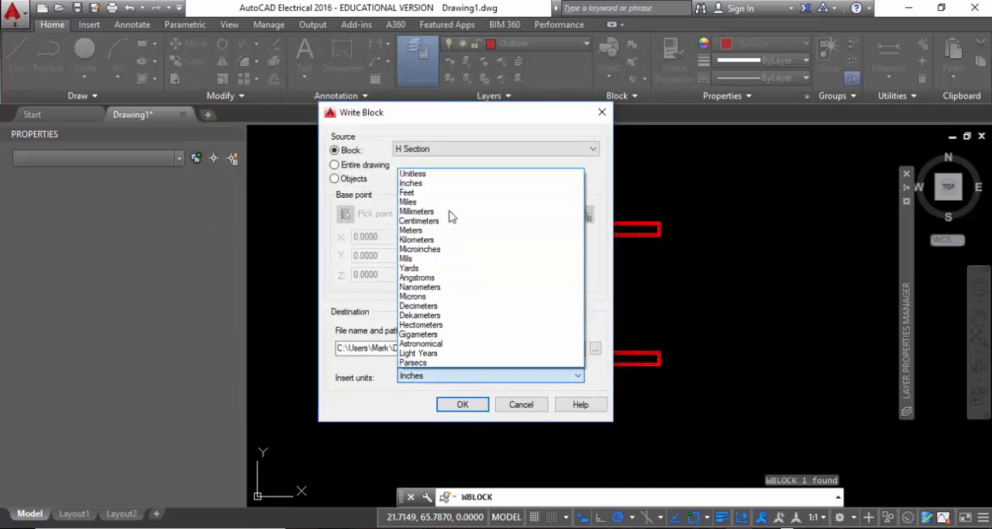
pyautogui.click(434, 174)
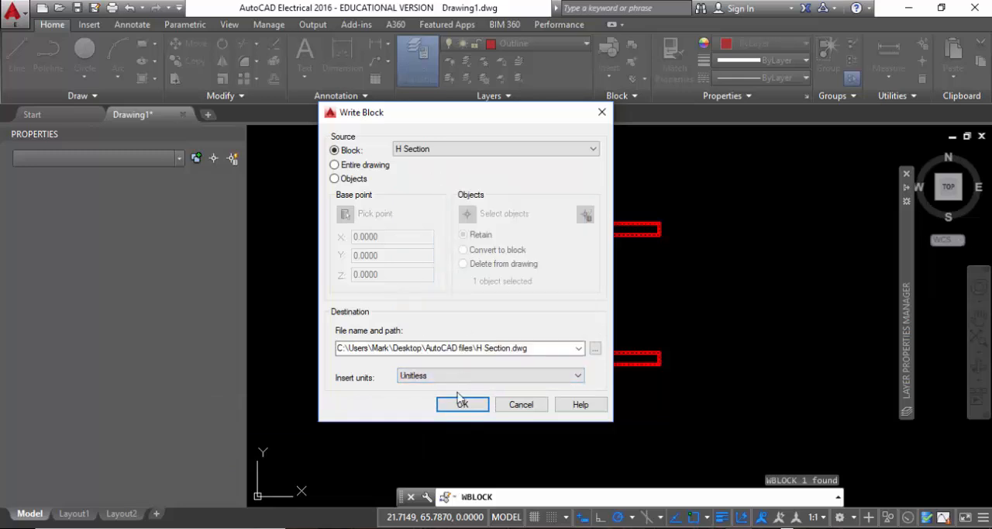
pyautogui.click(462, 406)
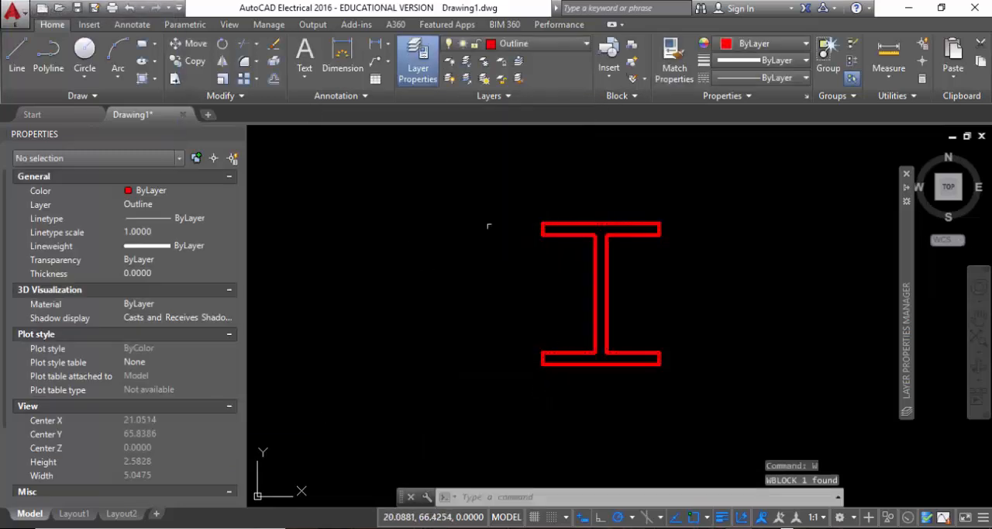
# Examine the H Section block's properties down to its block unit and unit factor, and deselect it.
pyautogui.click(670, 280)
pyautogui.click(522, 186)
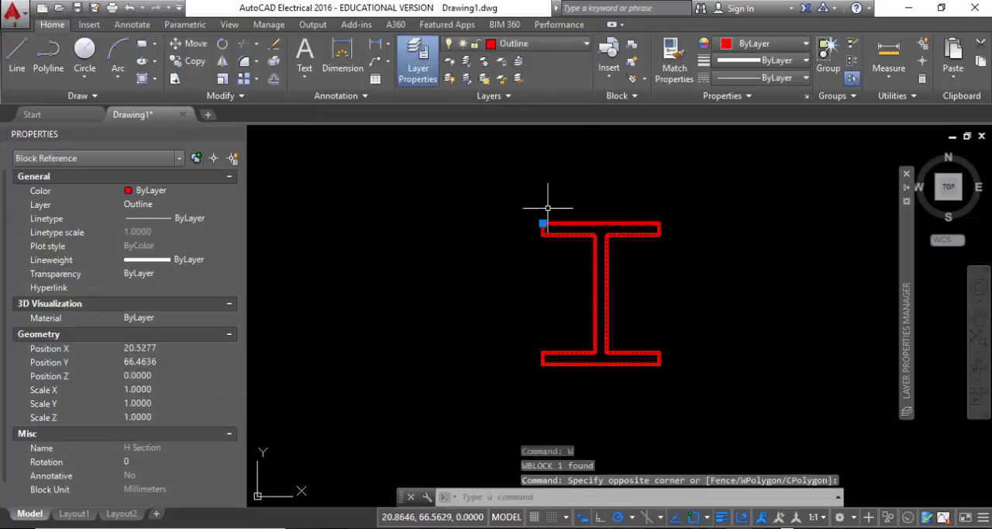
pyautogui.scroll(-1, 133, 354)
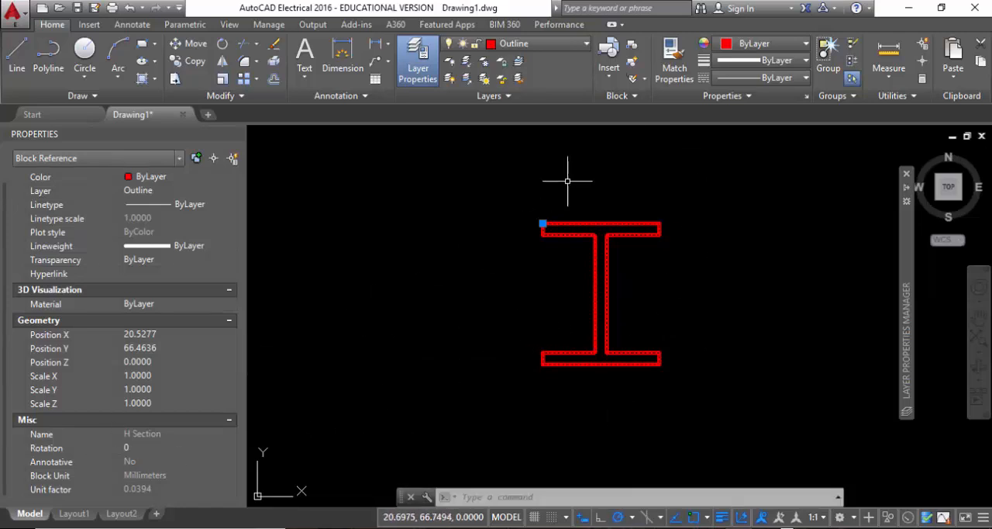
pyautogui.click(620, 99)
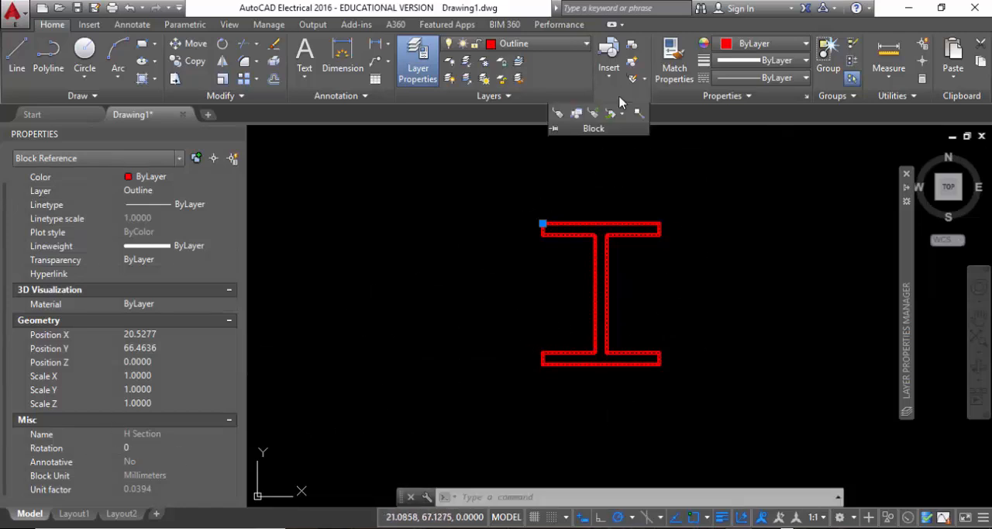
pyautogui.click(721, 201)
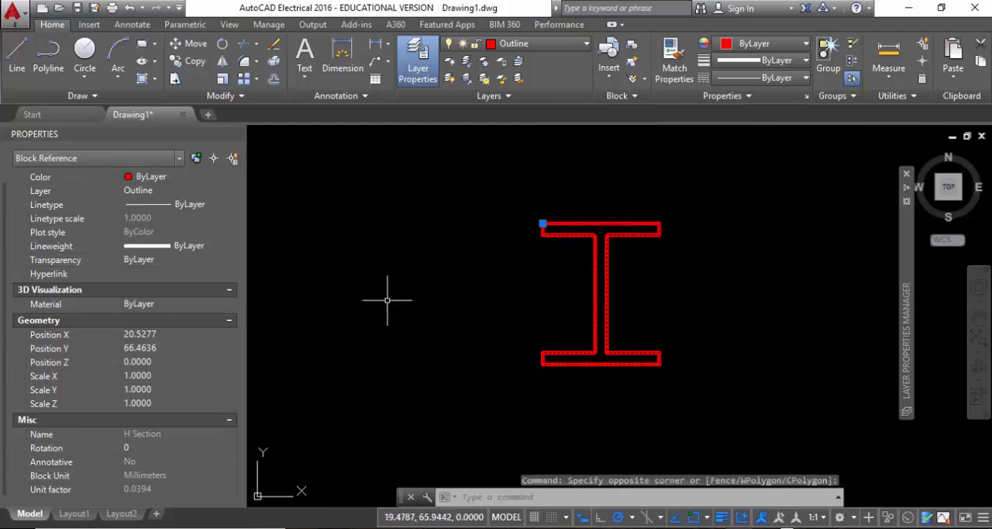
pyautogui.press('Escape')
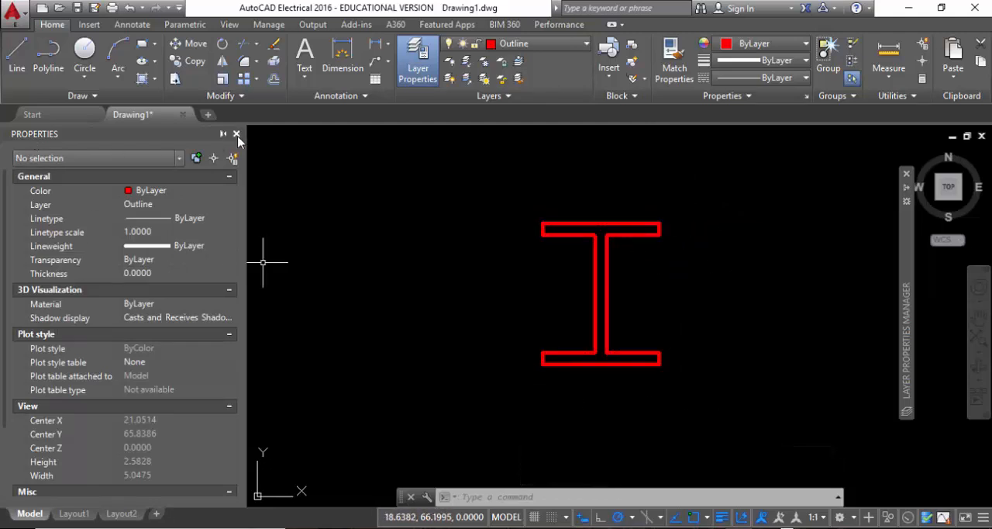
# Close the Properties palette and delete the H Section block from the drawing.
pyautogui.click(236, 134)
pyautogui.click(609, 403)
pyautogui.click(416, 186)
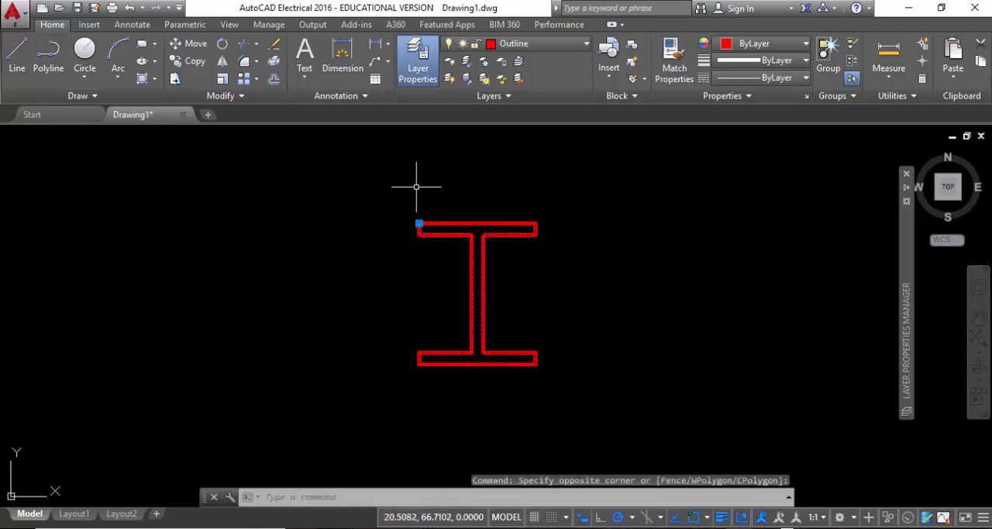
pyautogui.press('Delete')
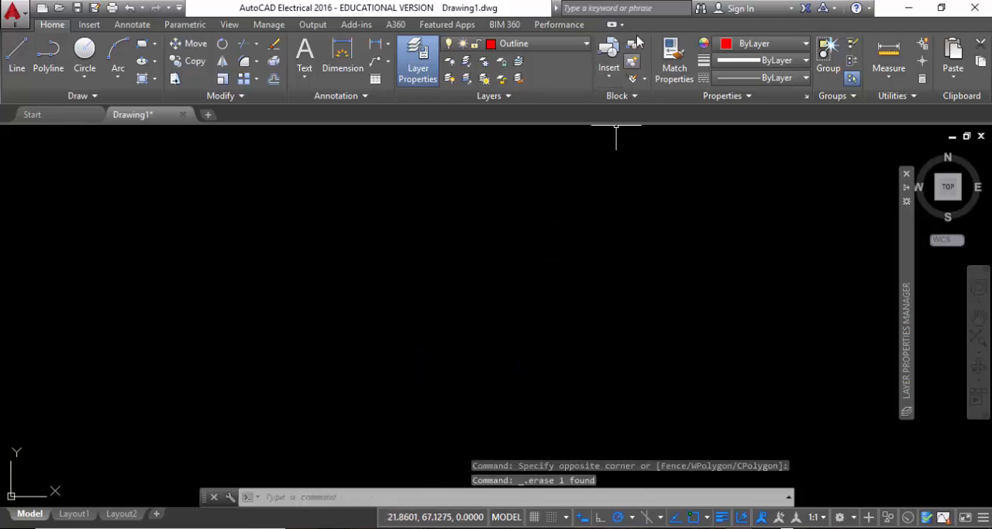
# Insert the H Section block from the drawing's block gallery into the empty model space.
pyautogui.click(609, 74)
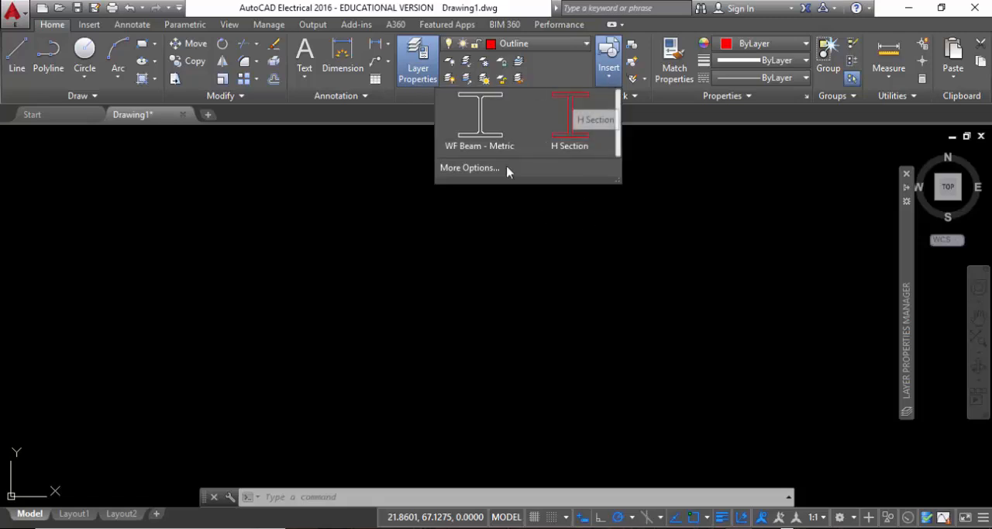
pyautogui.click(572, 134)
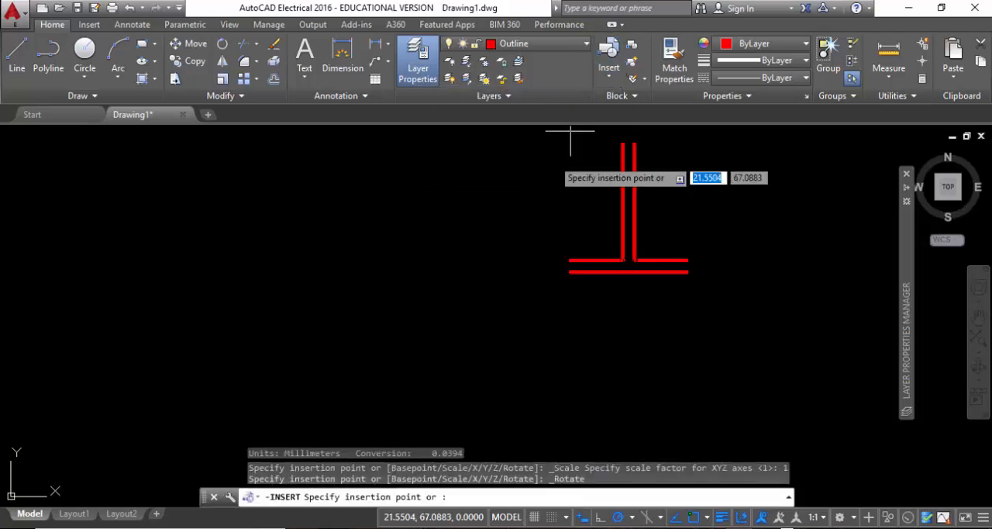
pyautogui.click(363, 218)
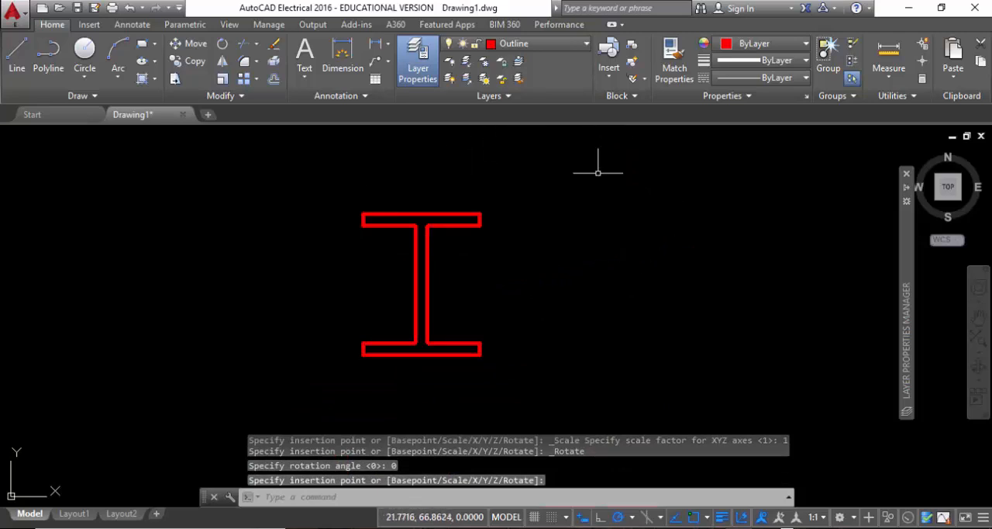
# Delete the newly inserted H Section block.
pyautogui.click(566, 419)
pyautogui.click(347, 246)
pyautogui.press('Delete')
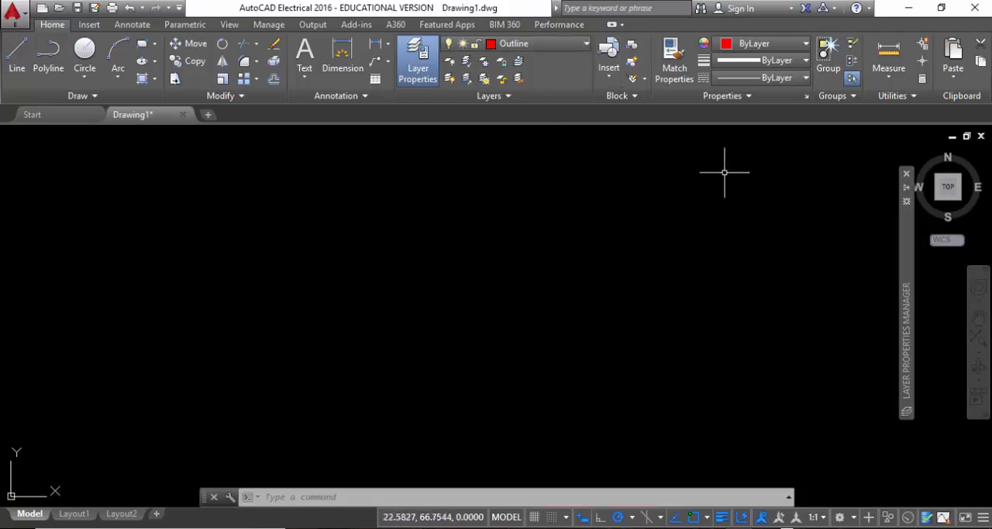
# Show the additional block tools.
pyautogui.click(618, 97)
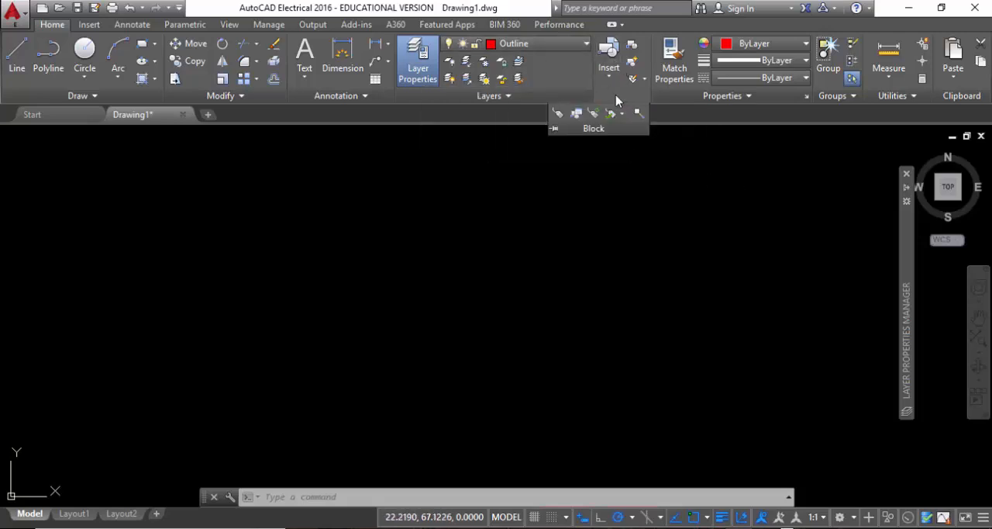
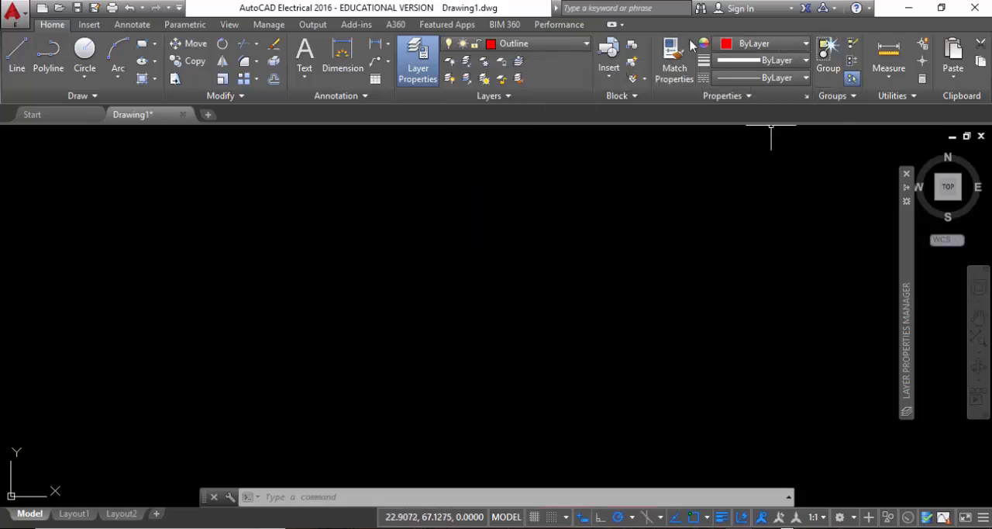
pyautogui.click(674, 62)
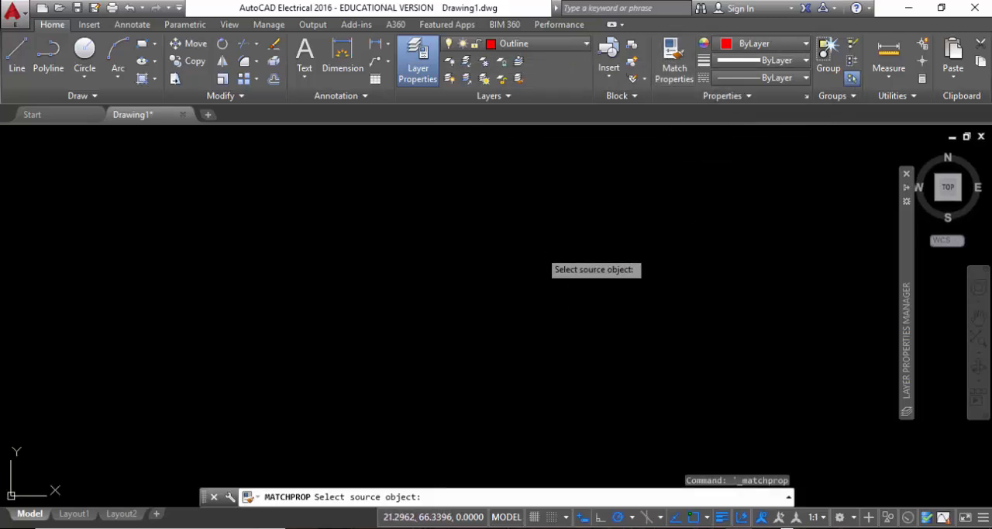
pyautogui.middleClick(539, 248)
pyautogui.middleClick(540, 248)
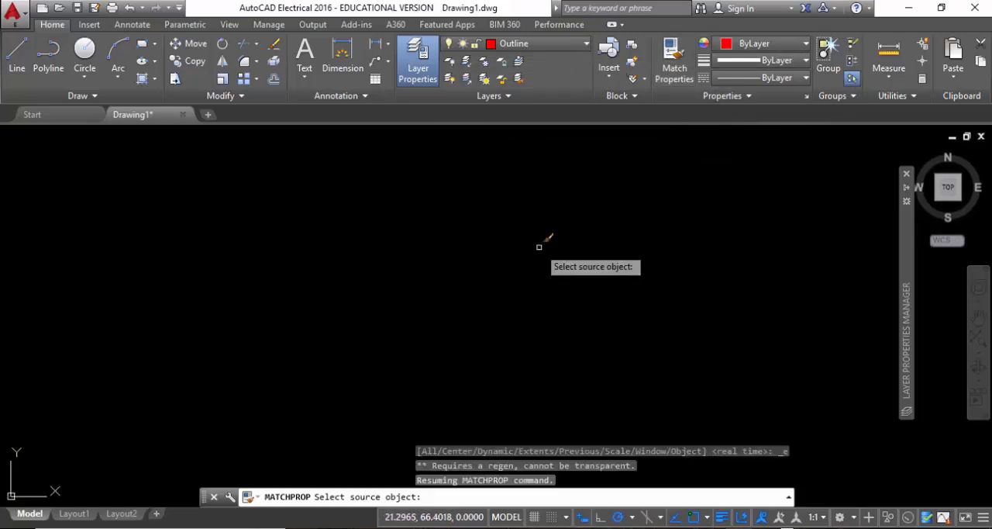
pyautogui.press('Escape')
# Match the properties of the purple and white lines to those of the thick red line using Match Properties.
pyautogui.middleClick(534, 292)
pyautogui.middleClick(534, 292)
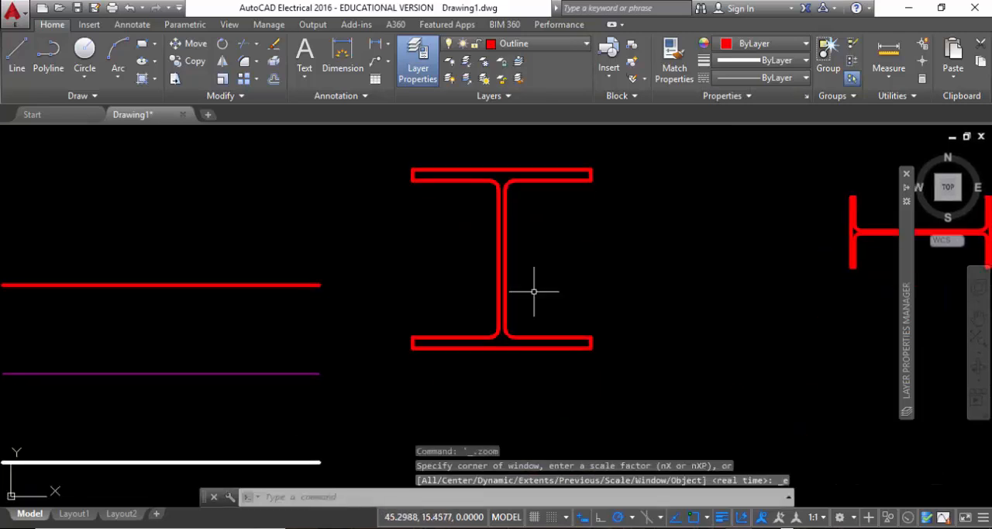
pyautogui.scroll(-2, 382, 304)
pyautogui.moveTo(382, 304); pyautogui.dragTo(635, 244, button='middle')
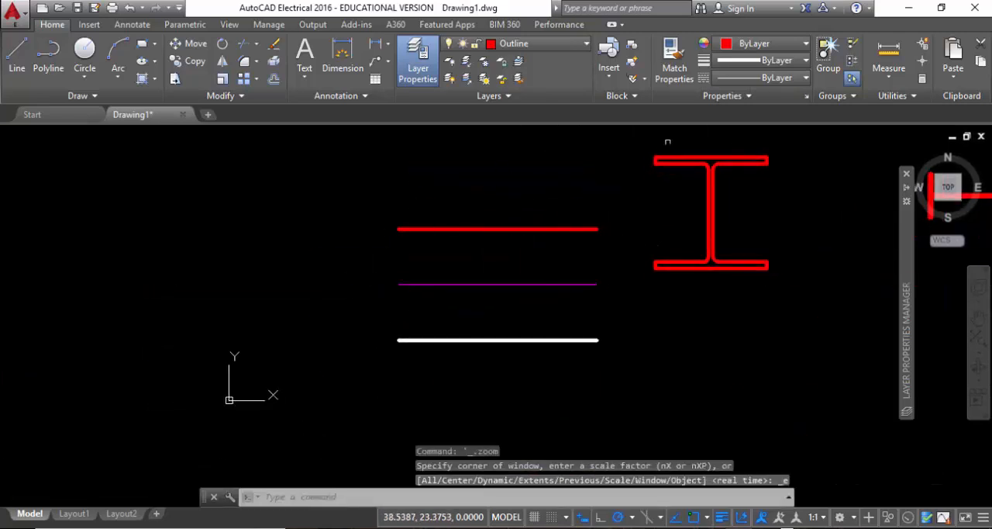
pyautogui.click(668, 70)
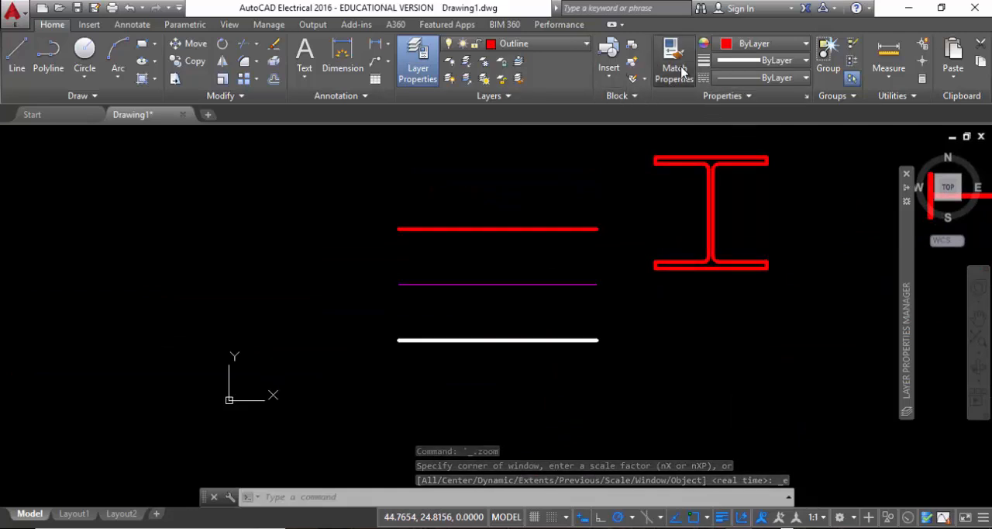
pyautogui.click(439, 231)
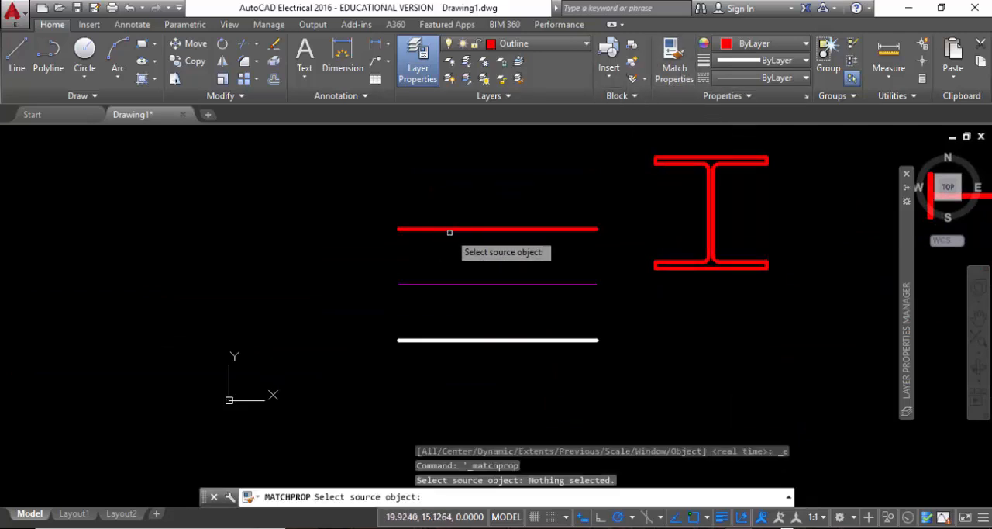
pyautogui.click(448, 229)
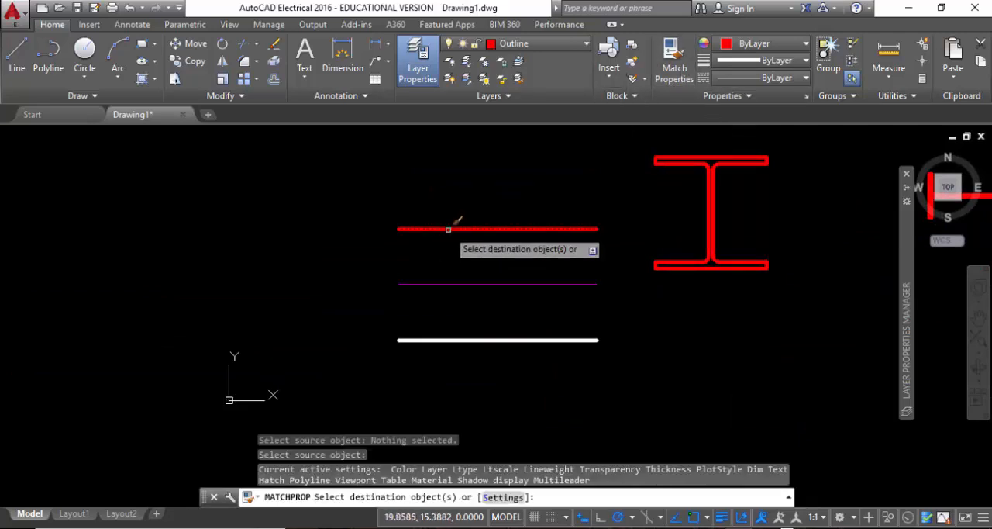
pyautogui.click(453, 284)
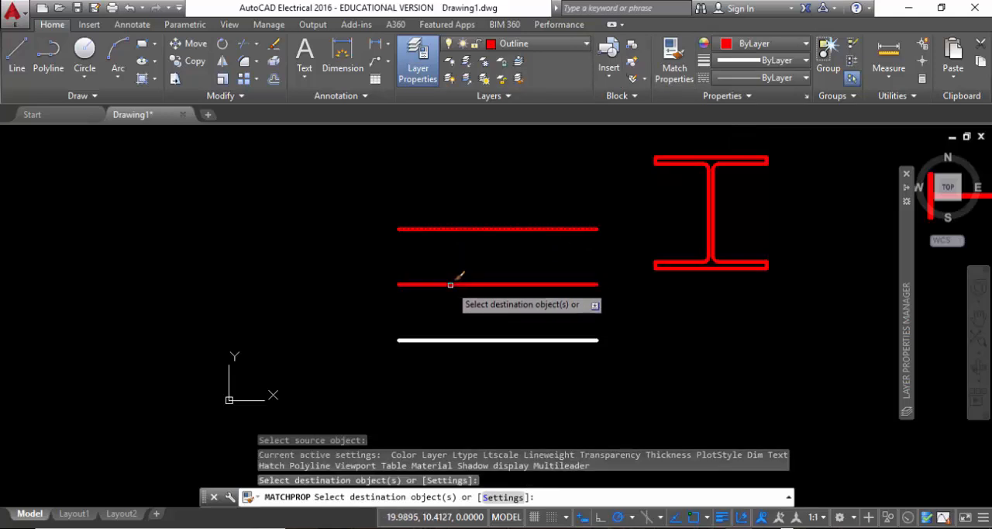
pyautogui.click(527, 339)
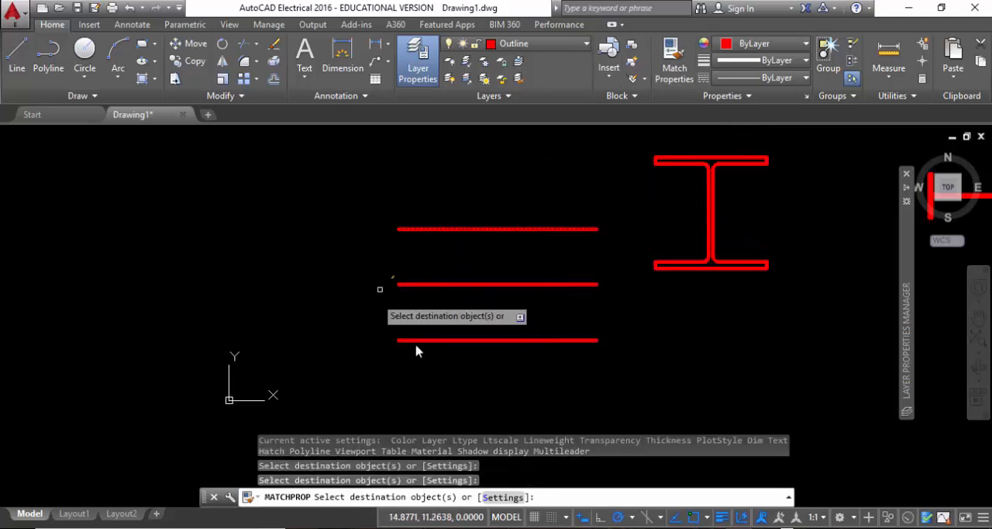
pyautogui.press('Escape')
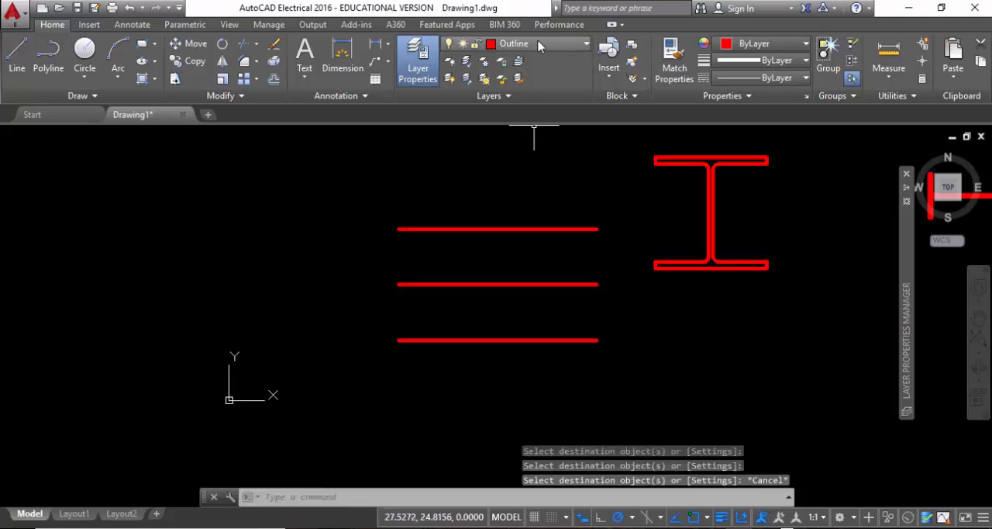
# Make Dimensions the current layer and match the top line's properties to those of the middle line.
pyautogui.click(542, 44)
pyautogui.click(525, 102)
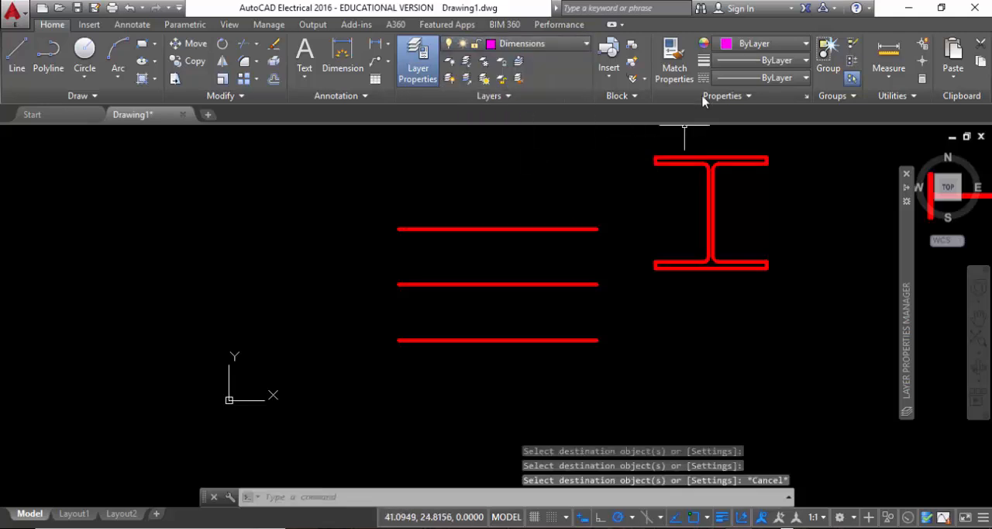
pyautogui.click(672, 71)
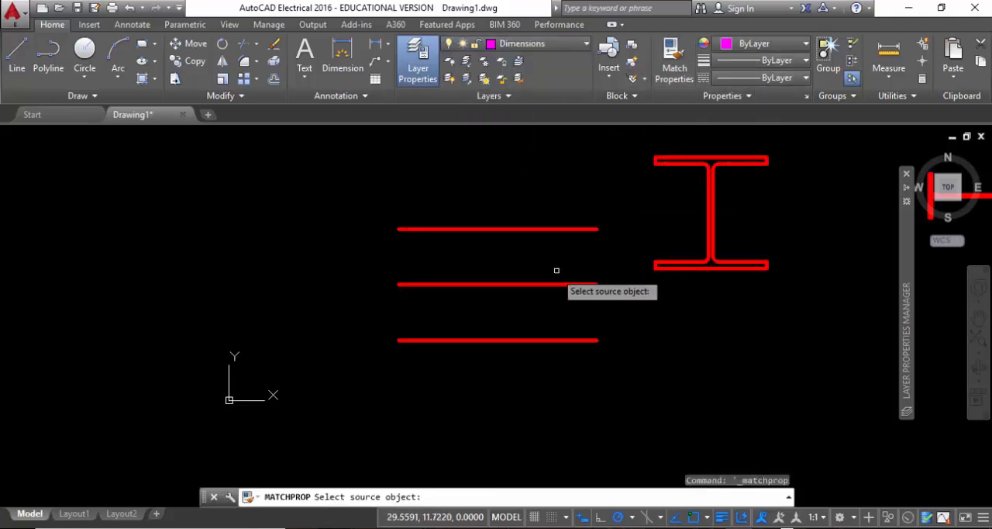
pyautogui.click(553, 284)
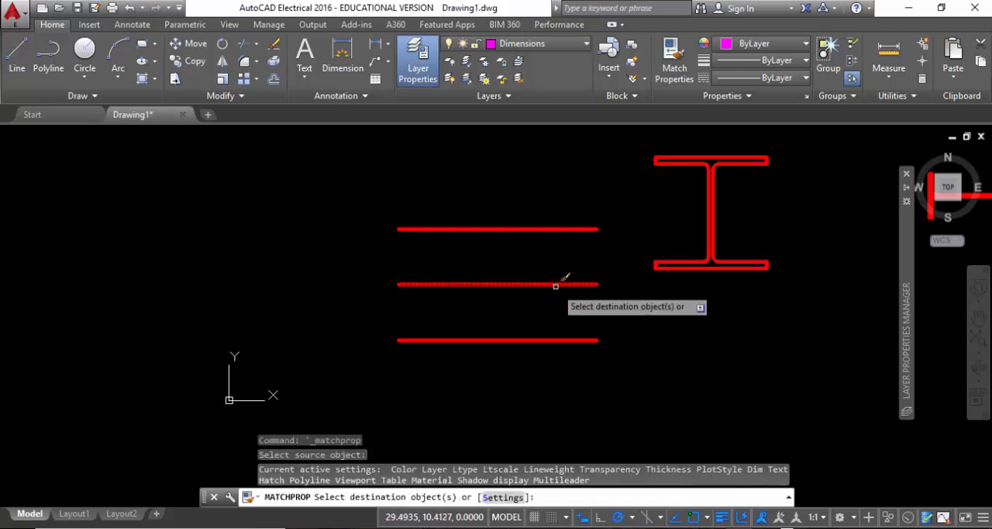
pyautogui.click(530, 227)
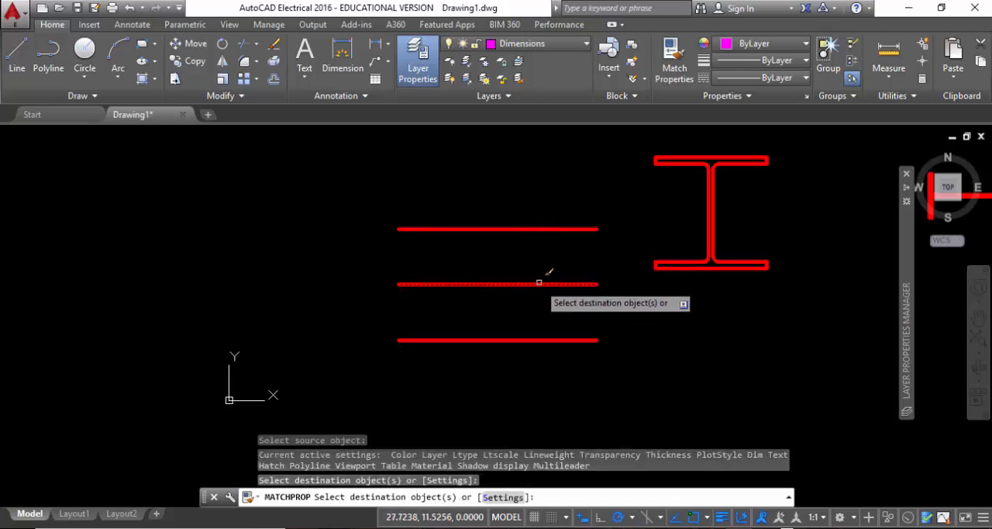
pyautogui.rightClick(540, 259)
pyautogui.click(563, 267)
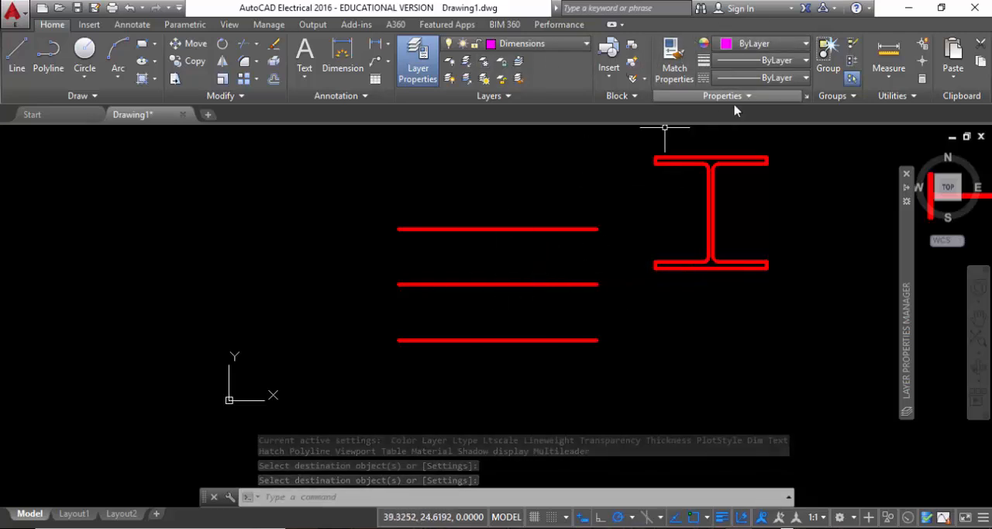
# Undo the property matches on the three lines and the current layer change.
pyautogui.click(671, 72)
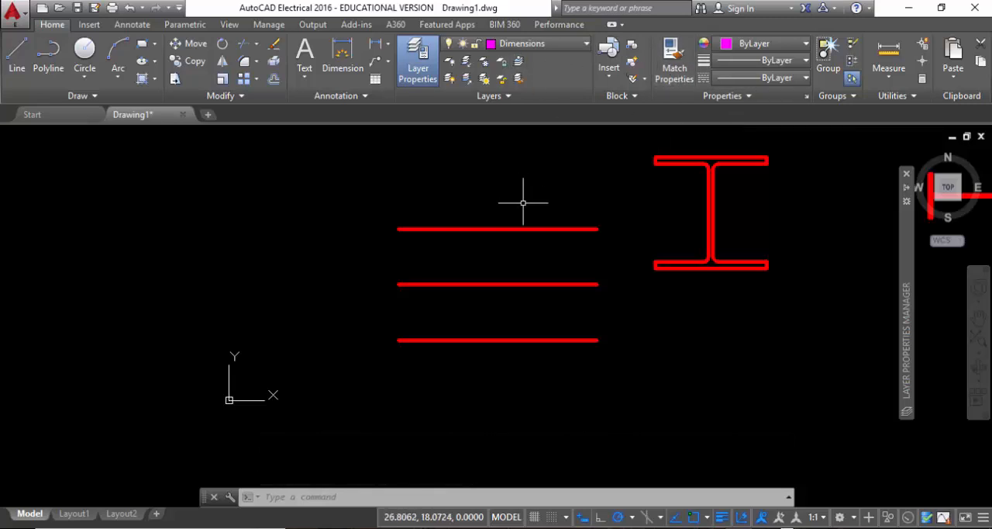
pyautogui.hotkey('ctrl', 'z')
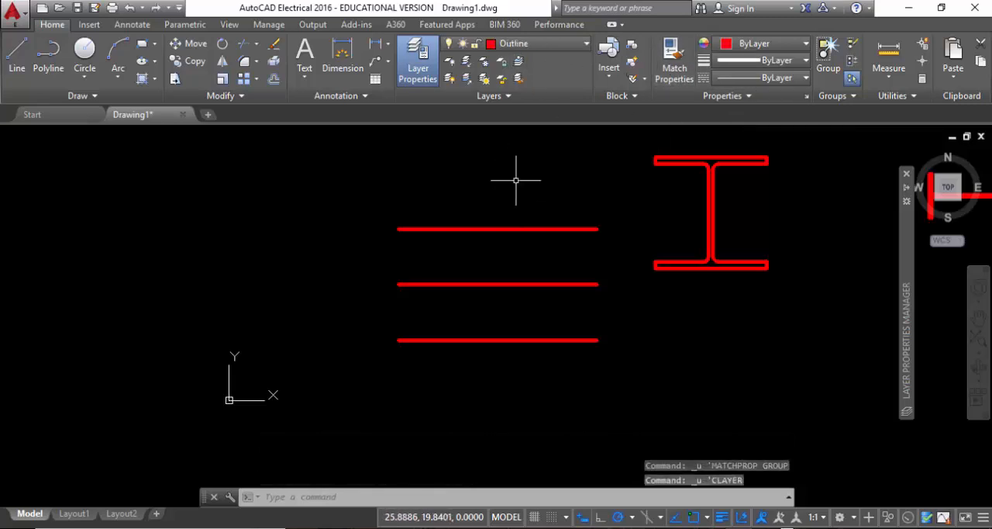
pyautogui.hotkey('ctrl', 'z')
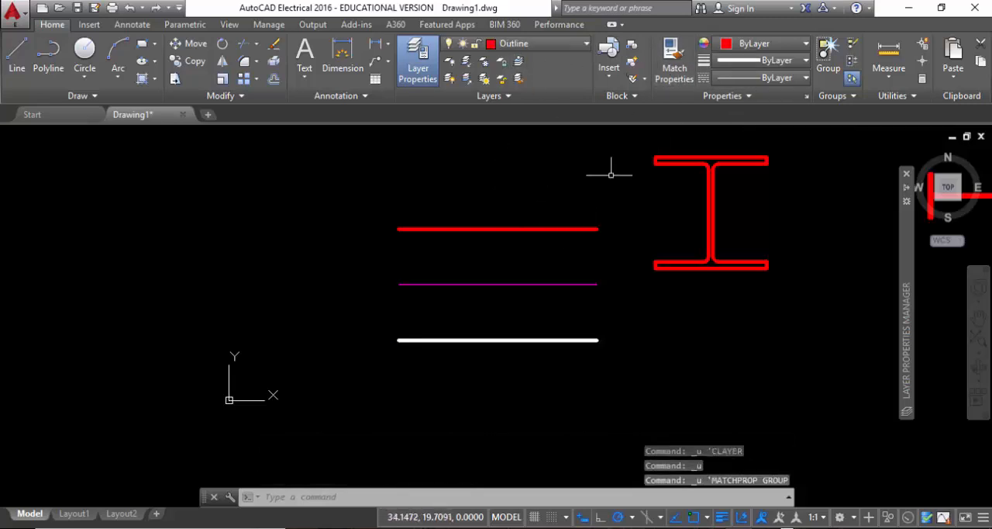
# Match the properties of the top red line and the bottom white line to those of the purple middle line.
pyautogui.click(673, 70)
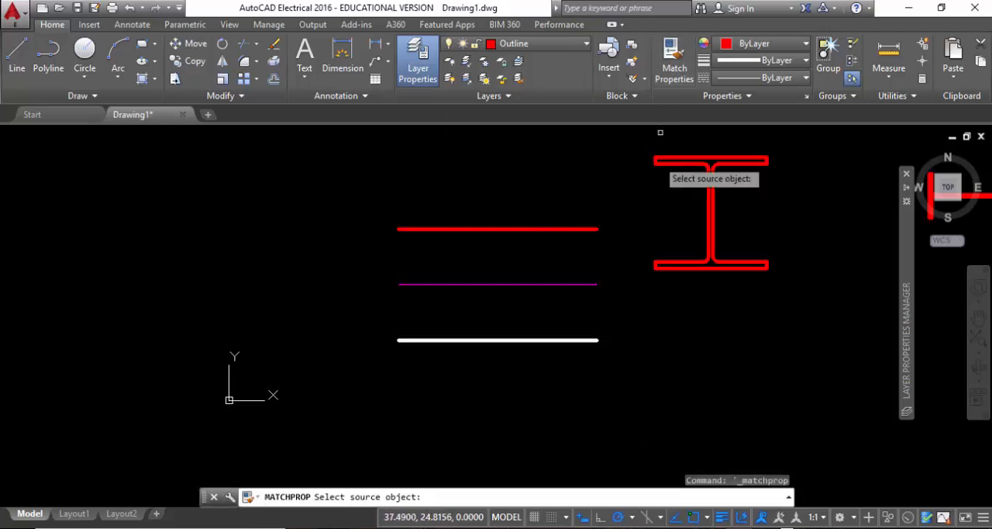
pyautogui.click(582, 285)
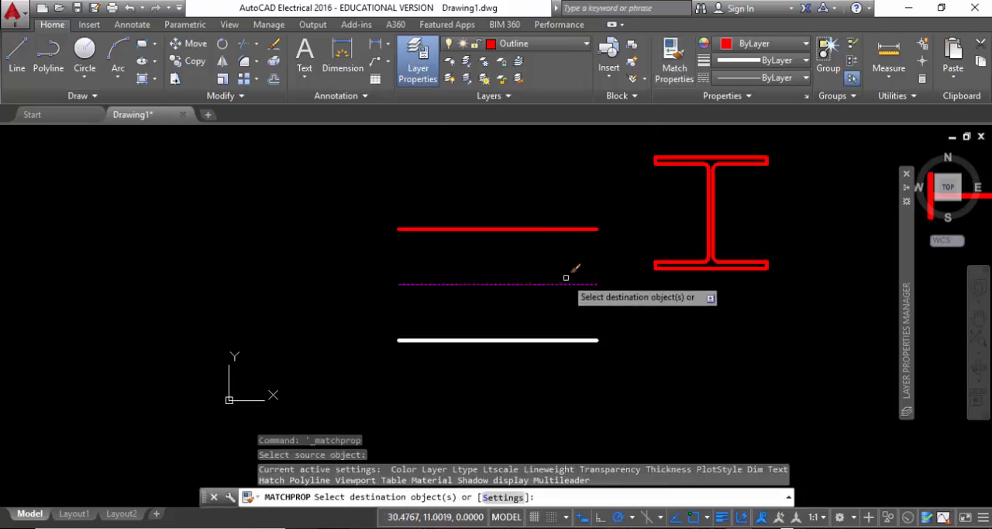
pyautogui.click(552, 229)
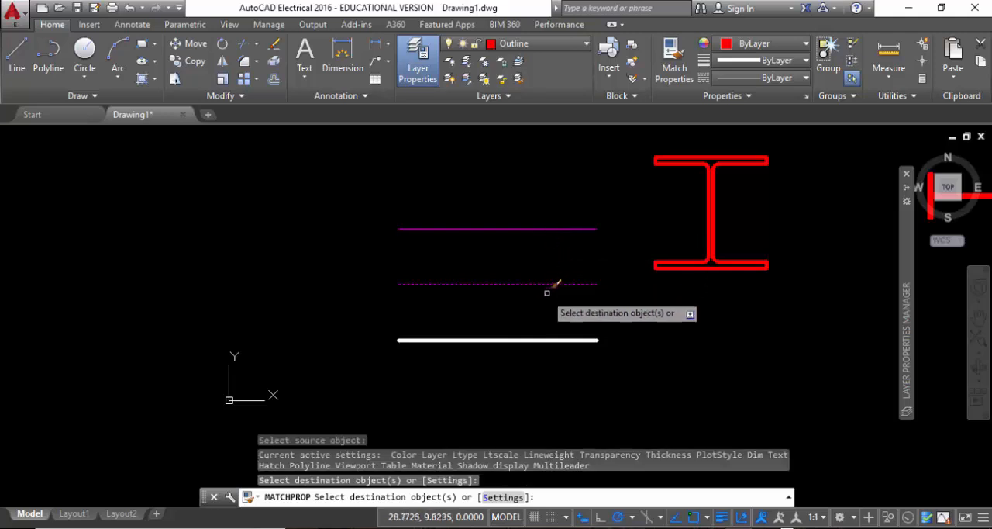
pyautogui.click(545, 340)
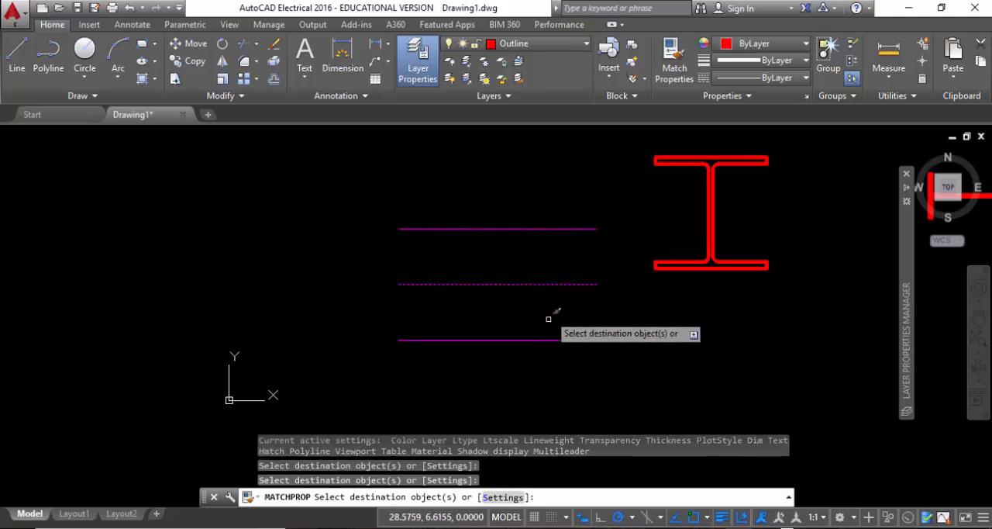
pyautogui.rightClick(500, 189)
pyautogui.click(535, 195)
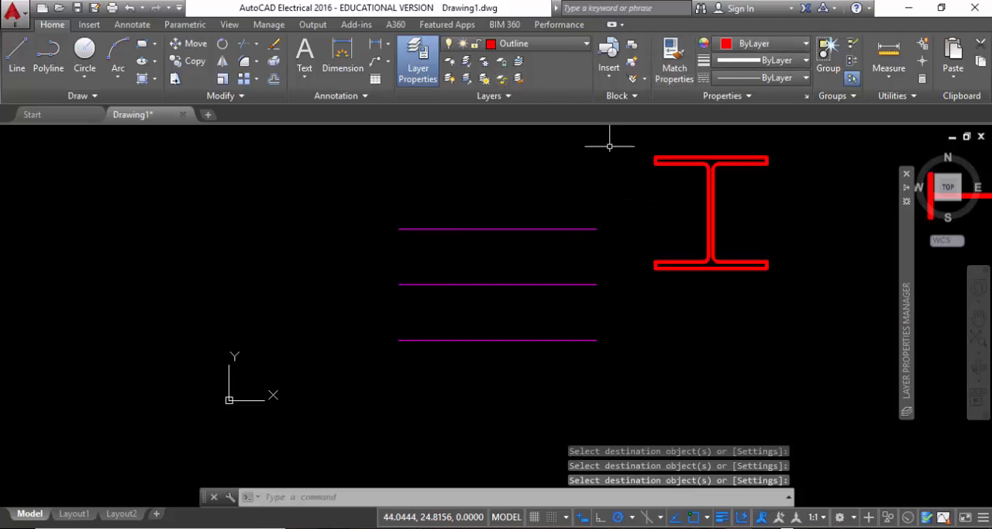
# Match the top line's properties to those of the red I-beam block.
pyautogui.click(673, 63)
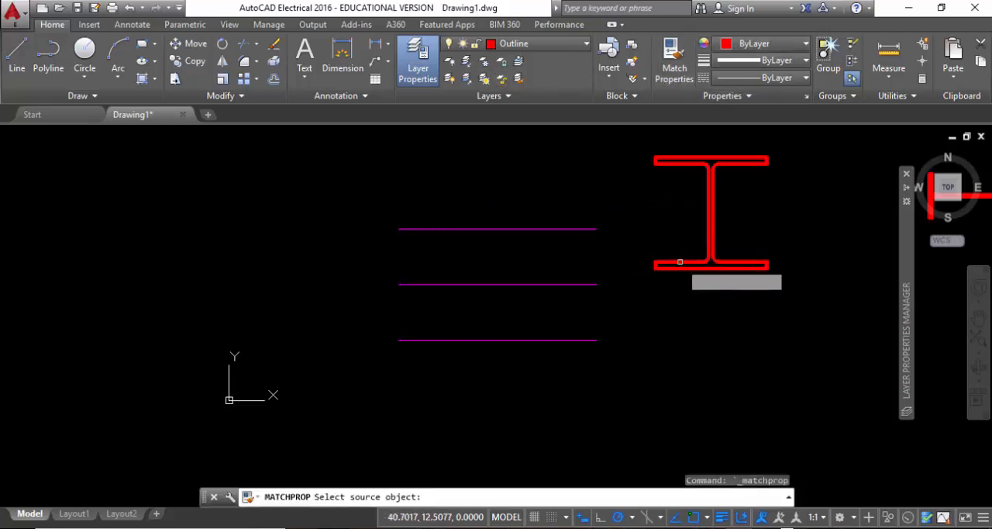
pyautogui.click(679, 262)
pyautogui.click(558, 229)
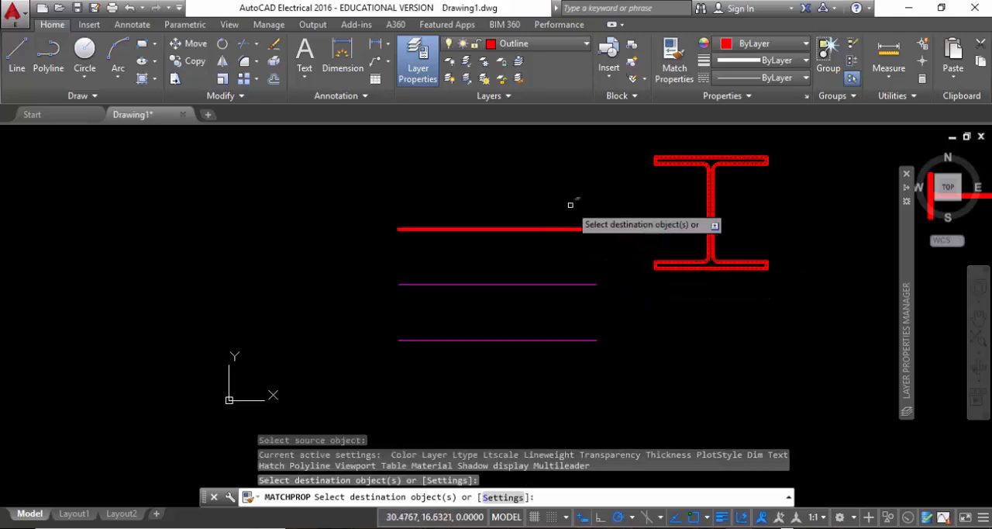
pyautogui.rightClick(561, 157)
pyautogui.click(573, 166)
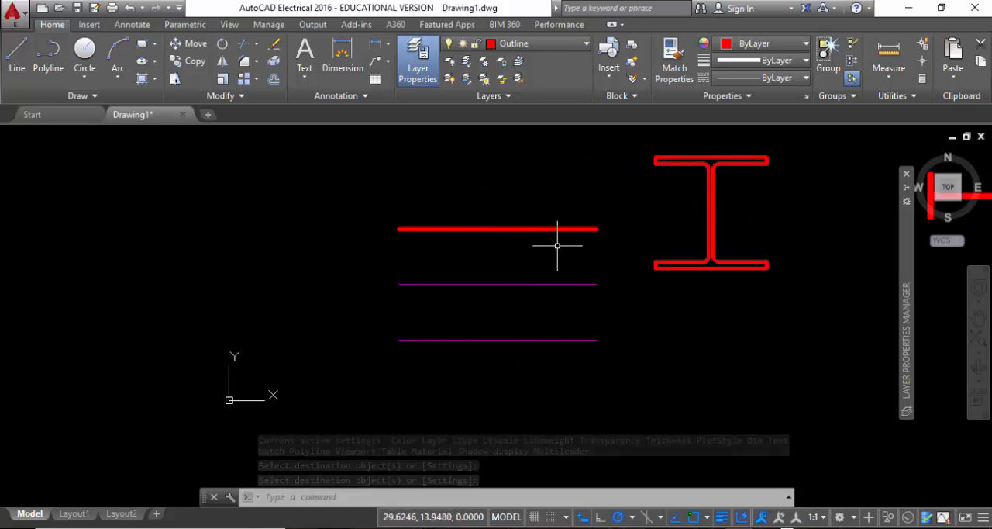
# Move the bottom line and both beam blocks to the Text layer, then clear the selection.
pyautogui.moveTo(617, 268)
pyautogui.mouseDown(button='middle')
pyautogui.moveTo(516, 246)
pyautogui.moveTo(533, 246)
pyautogui.mouseUp(button='middle')
pyautogui.moveTo(510, 341); pyautogui.dragTo(387, 283)
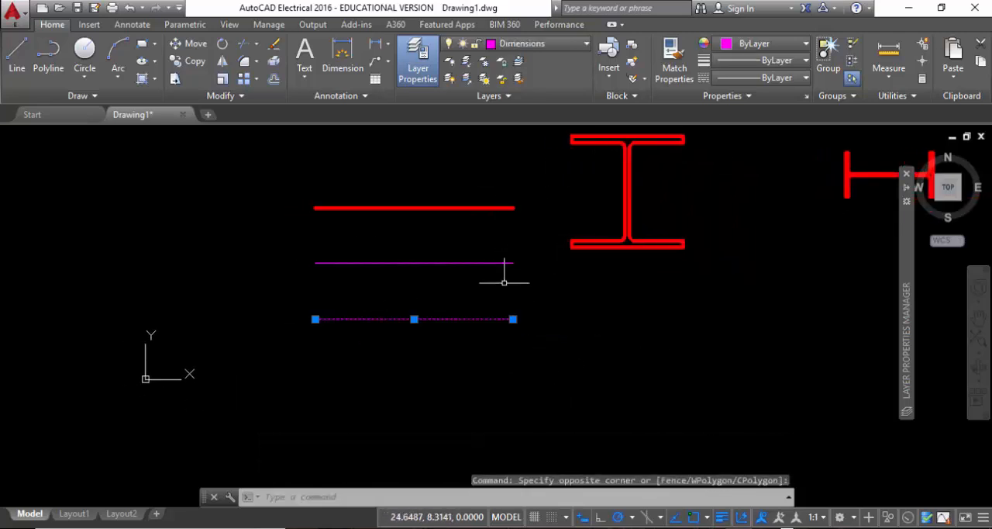
pyautogui.scroll(-2, 349, 206)
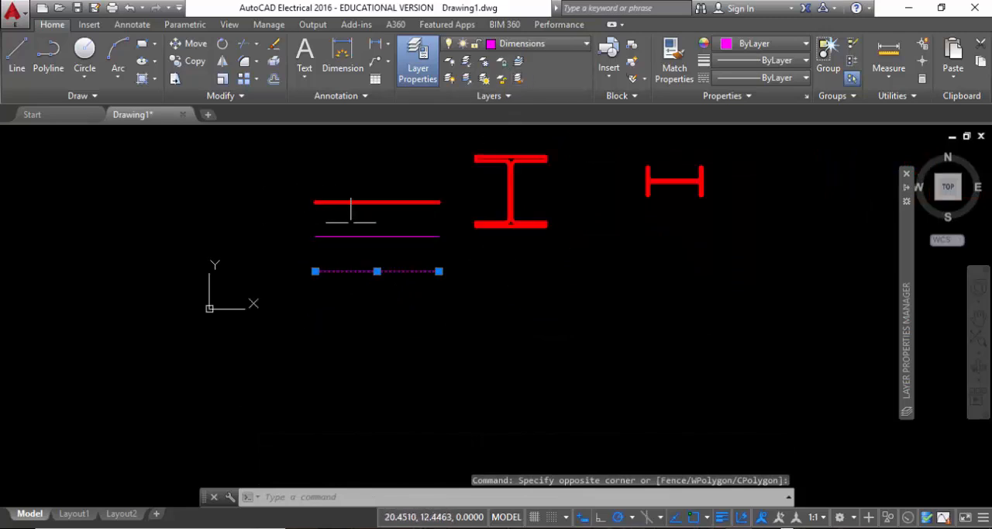
pyautogui.click(532, 250)
pyautogui.click(478, 164)
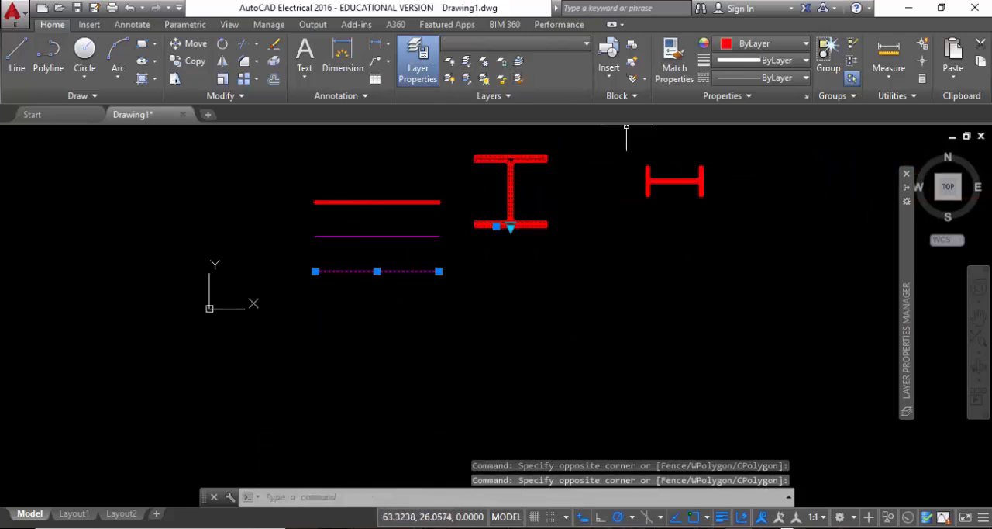
pyautogui.click(713, 233)
pyautogui.click(631, 162)
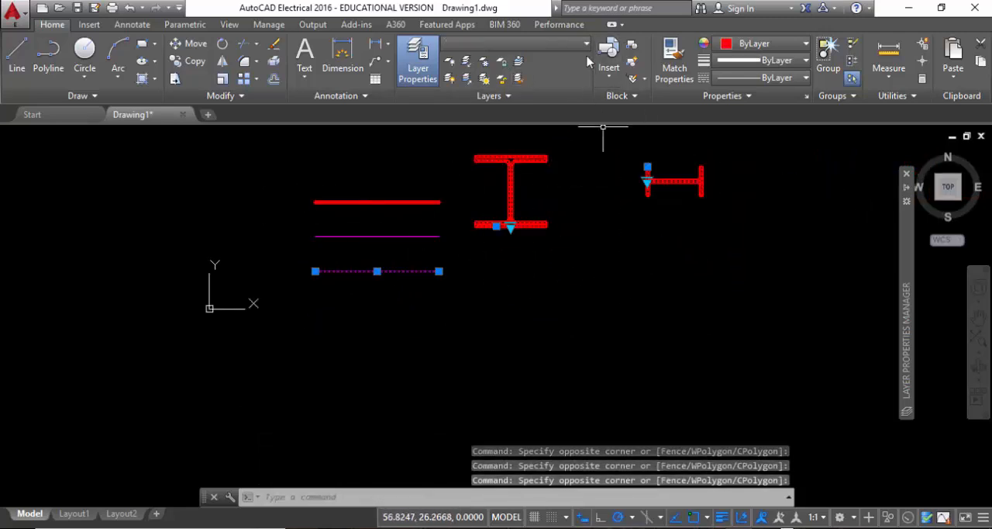
pyautogui.click(515, 43)
pyautogui.click(523, 97)
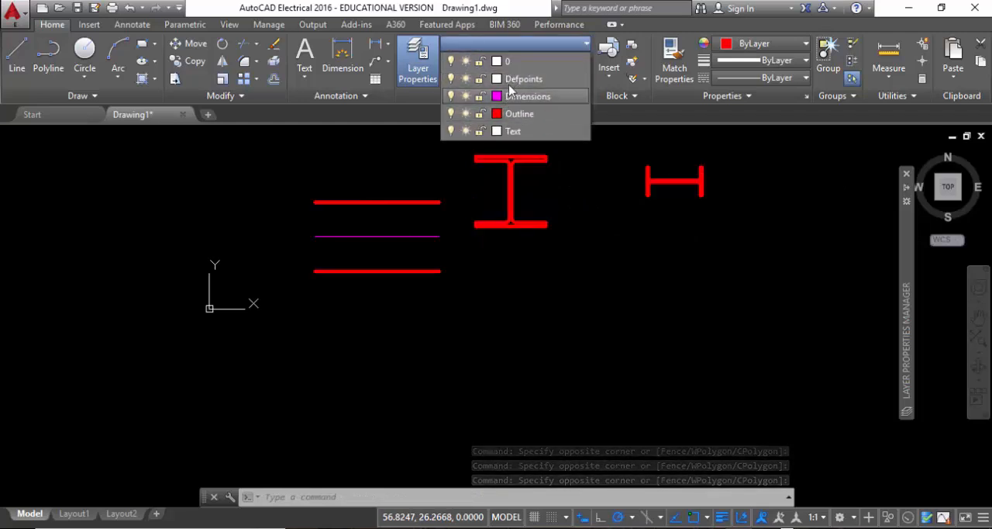
pyautogui.click(513, 131)
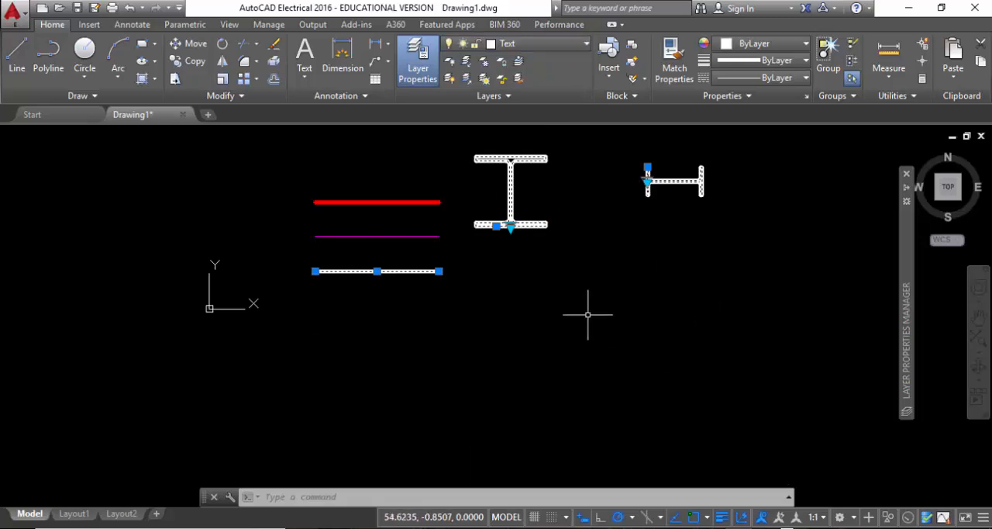
pyautogui.press('Escape')
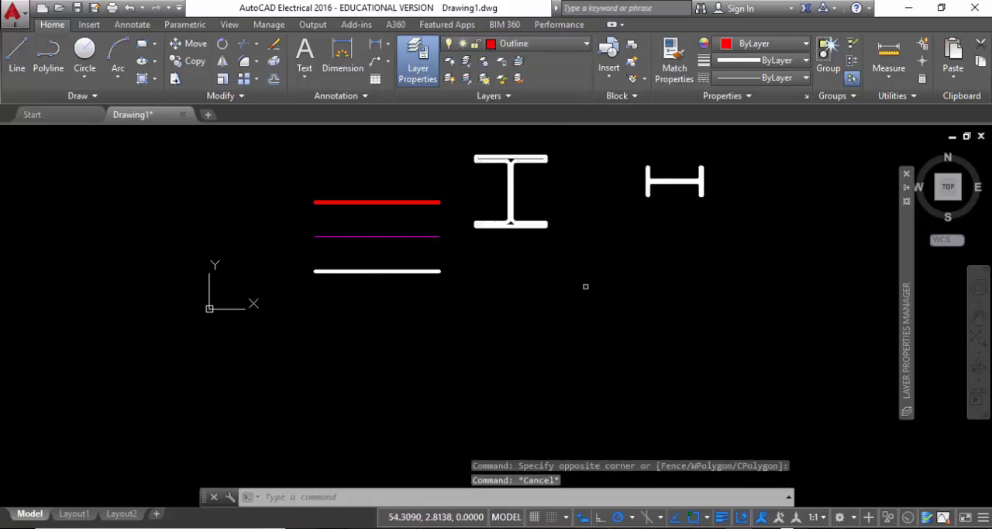
# Open the Properties palette with nothing selected.
pyautogui.moveTo(585, 286); pyautogui.dragTo(618, 335, button='middle')
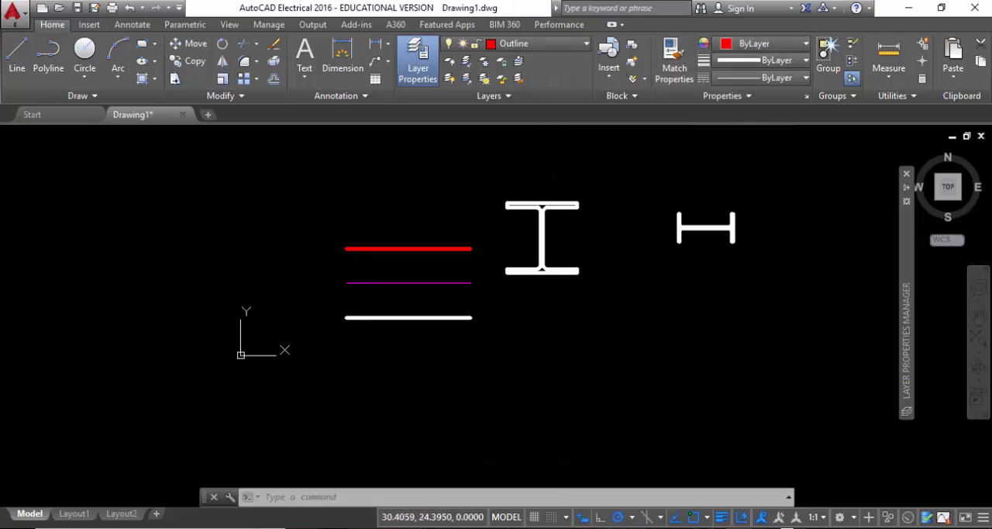
pyautogui.hotkey('ctrl', '1')
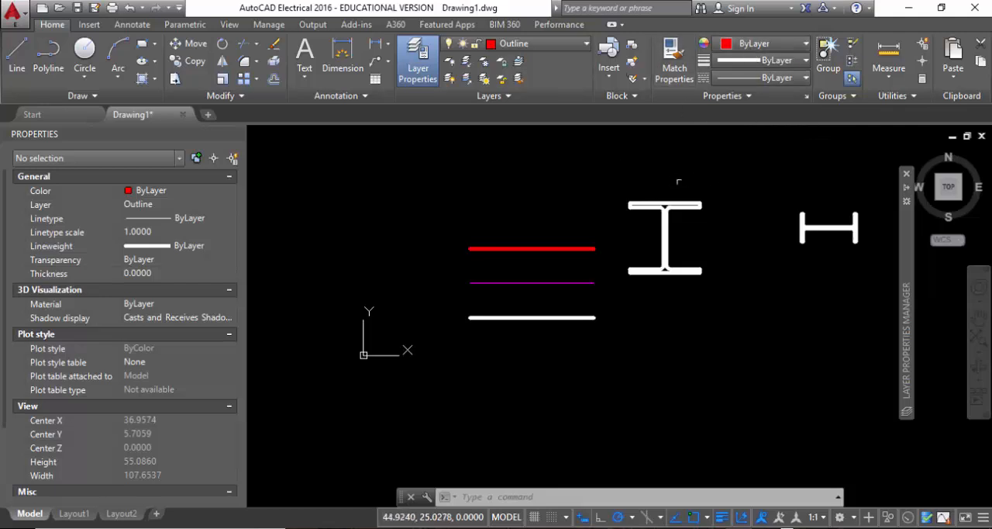
# Try the ByBlock color on the top red line and return its color to ByLayer.
pyautogui.click(770, 45)
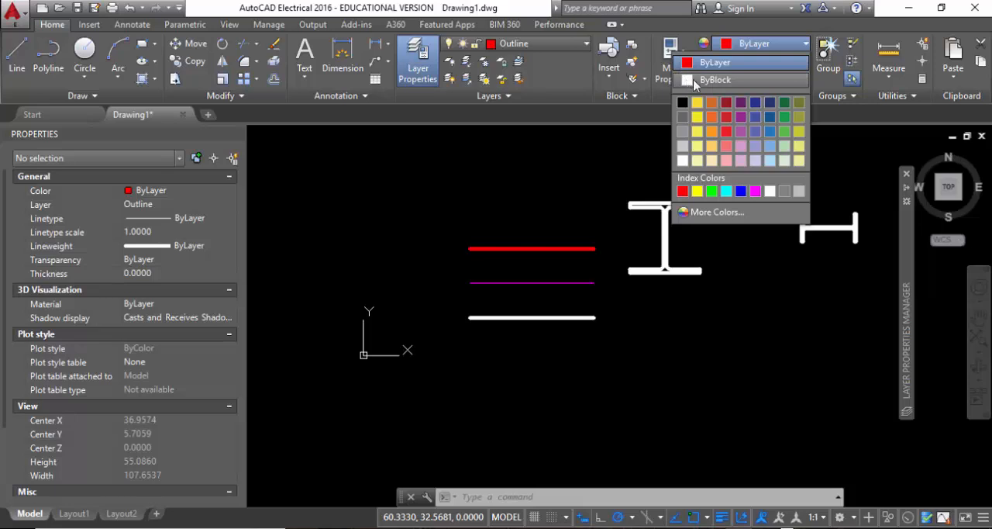
pyautogui.click(428, 215)
pyautogui.click(538, 277)
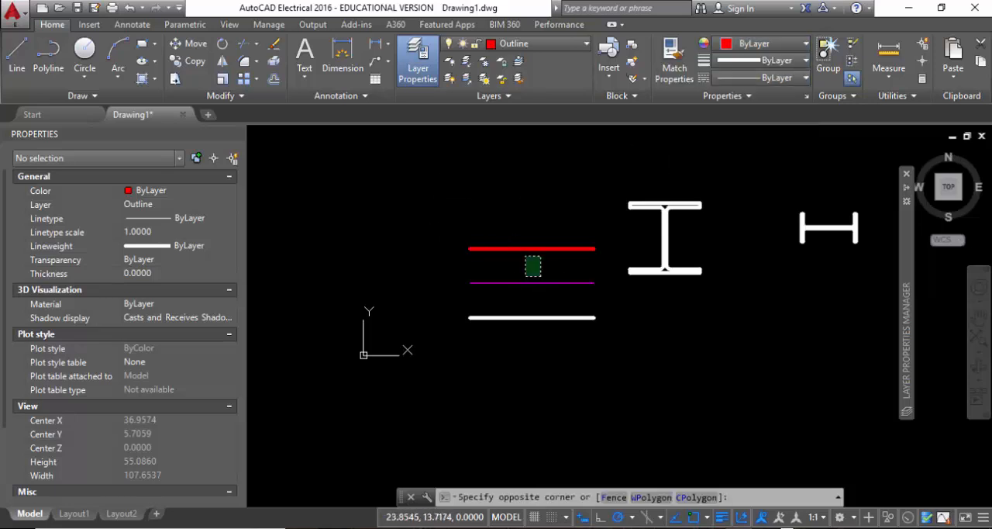
pyautogui.click(476, 213)
pyautogui.click(749, 53)
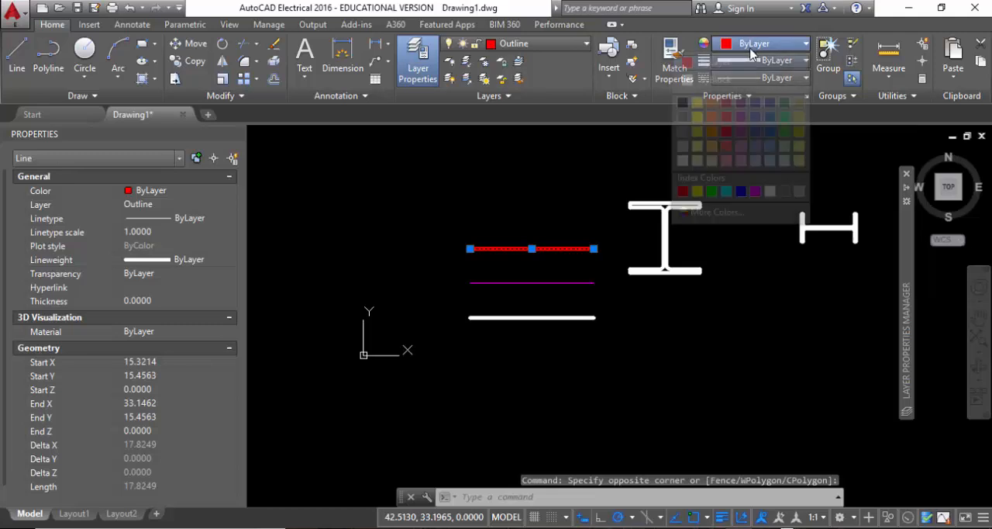
pyautogui.click(733, 81)
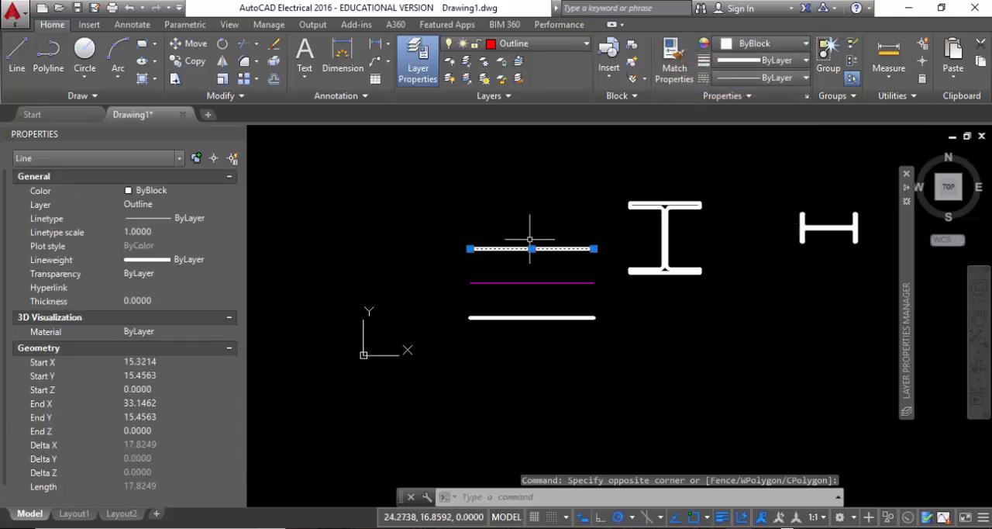
pyautogui.click(756, 43)
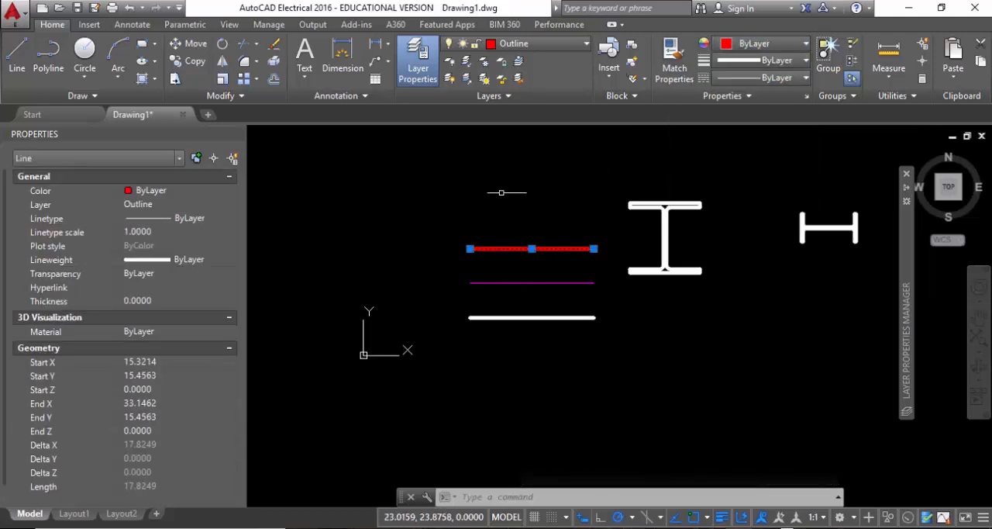
# Look through the lineweight choices for the top red line and clear the selection.
pyautogui.click(775, 60)
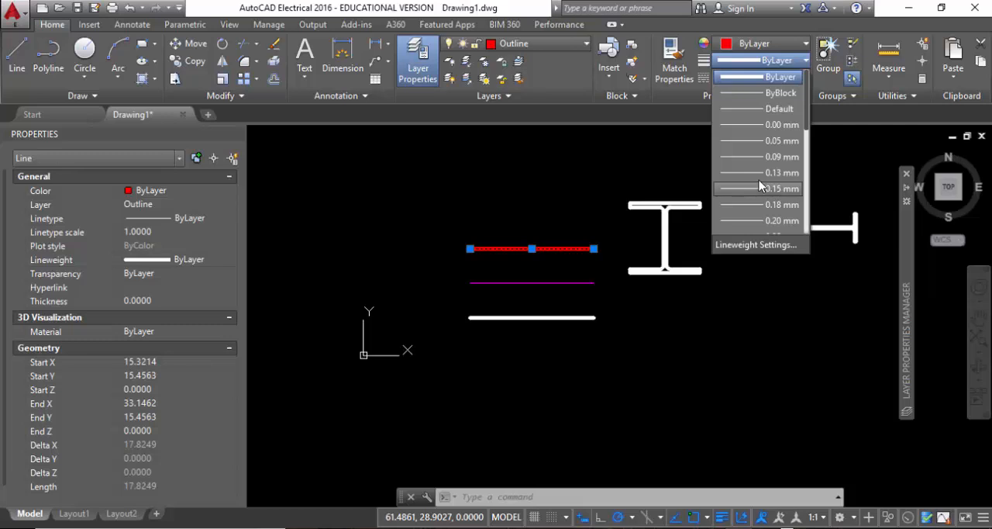
pyautogui.click(618, 172)
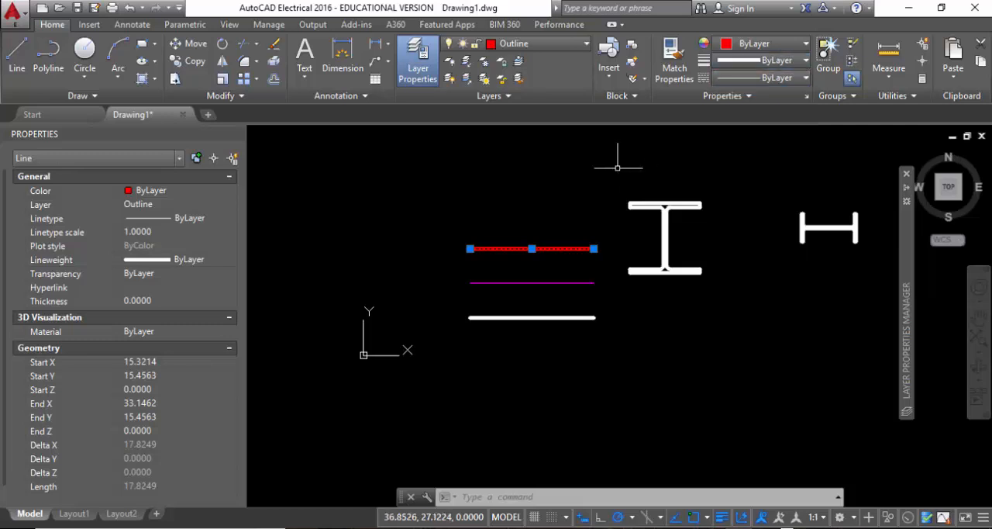
pyautogui.click(540, 172)
pyautogui.press('Escape')
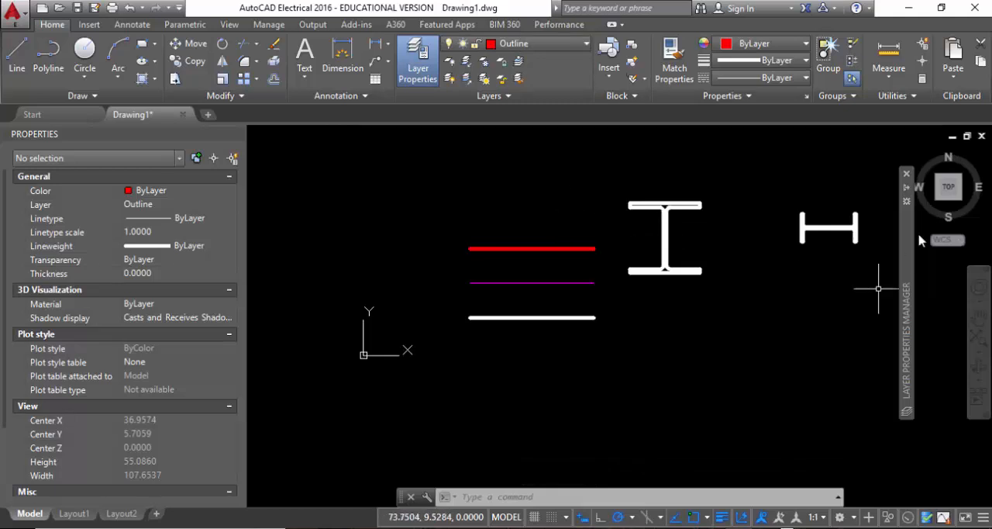
# Load the ACAD_ISO03W100 (ISO dash space) linetype from acad.lin into the drawing.
pyautogui.click(789, 79)
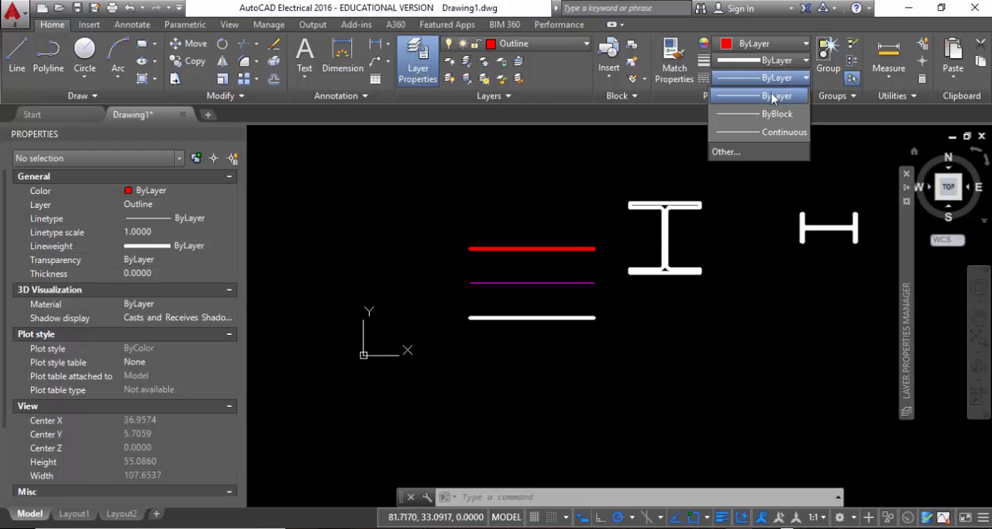
pyautogui.click(726, 151)
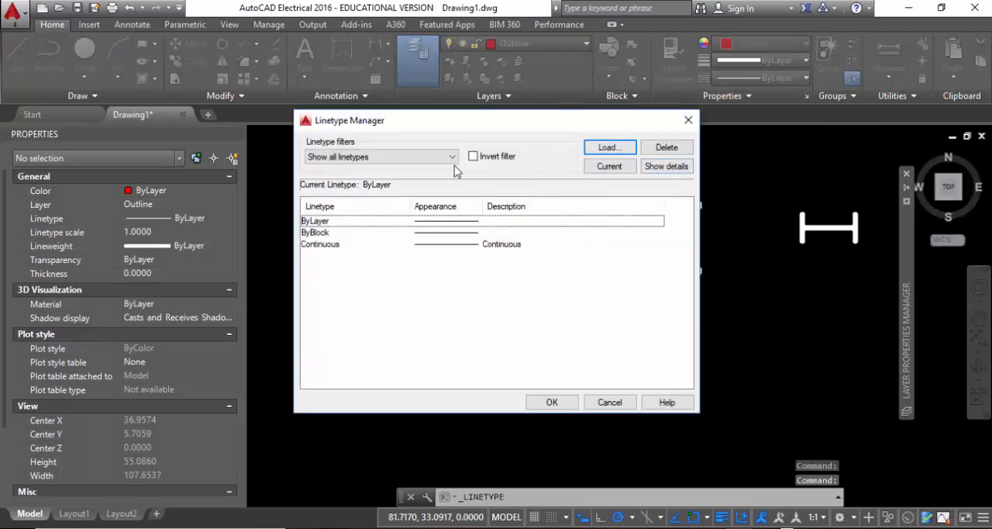
pyautogui.click(603, 151)
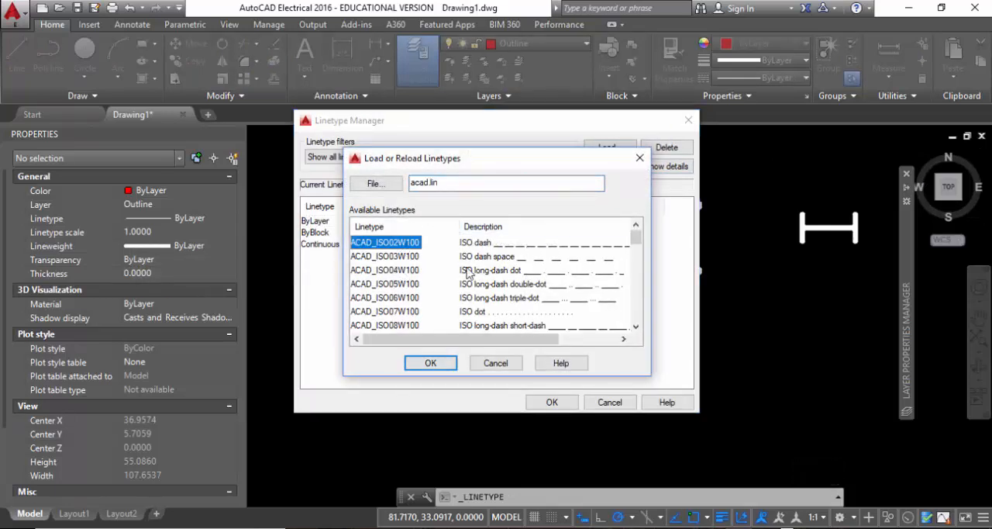
pyautogui.click(403, 270)
pyautogui.click(403, 256)
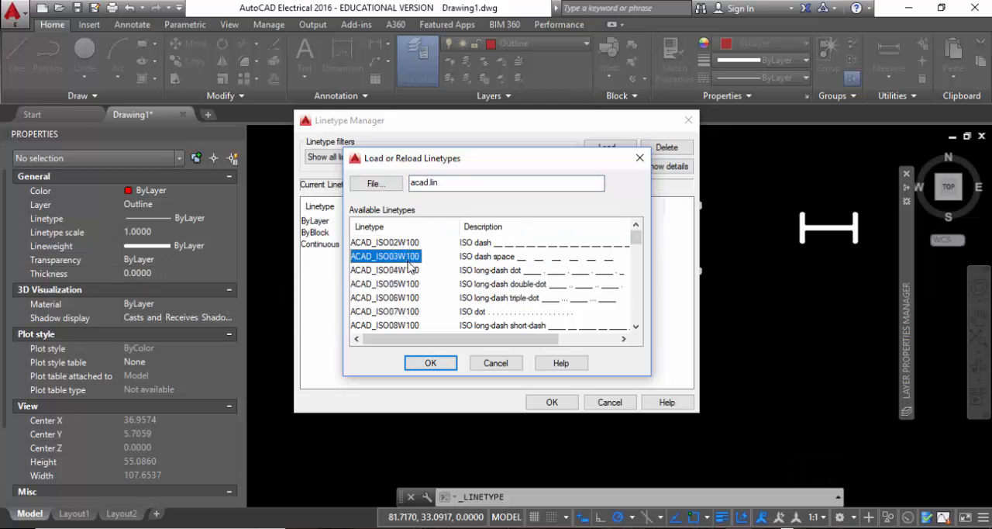
pyautogui.click(439, 364)
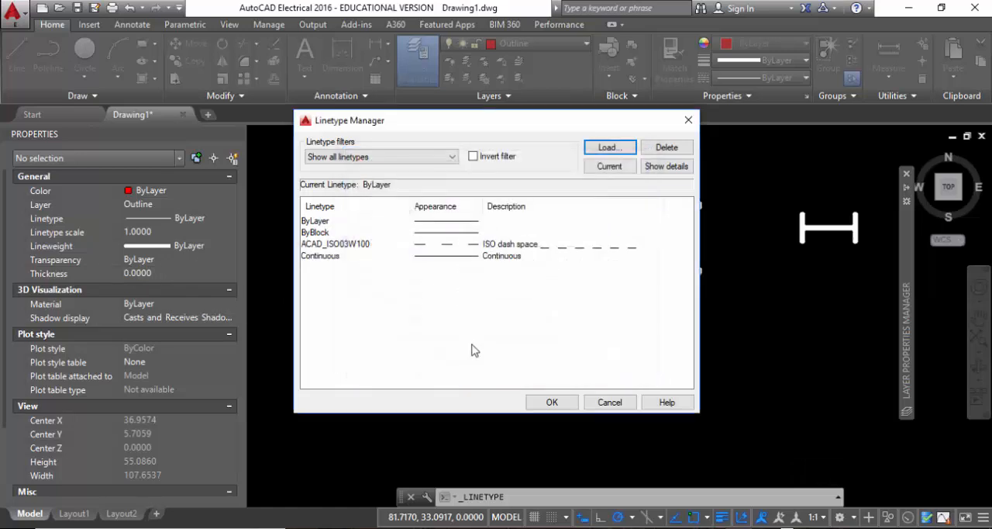
pyautogui.click(358, 245)
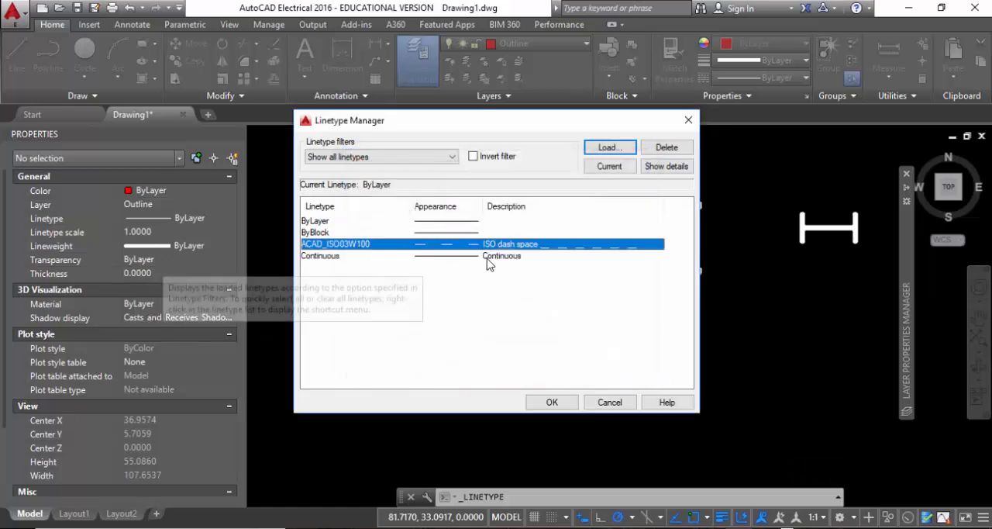
pyautogui.click(552, 401)
# Make ACAD_ISO03W100 the current linetype and apply it to the purple middle line.
pyautogui.click(772, 77)
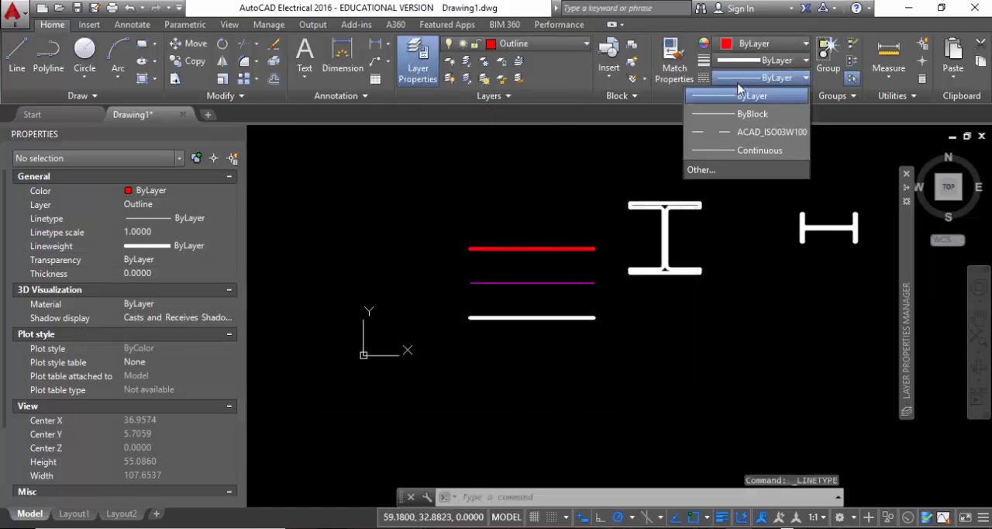
pyautogui.click(748, 132)
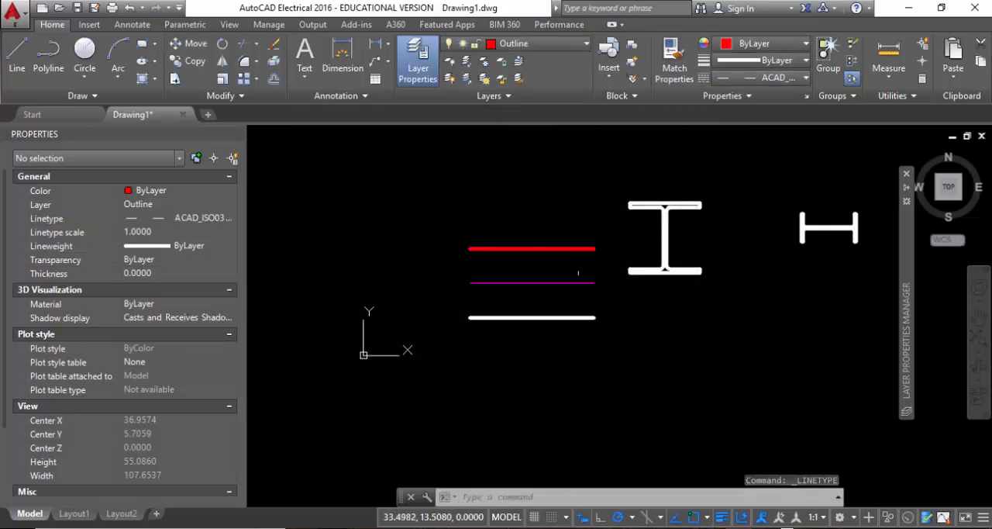
pyautogui.click(580, 274)
pyautogui.click(486, 290)
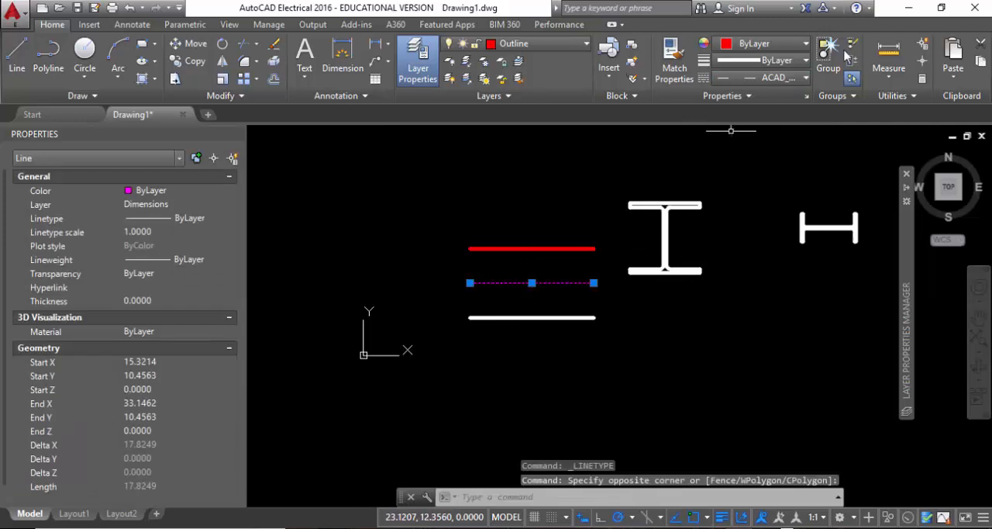
pyautogui.click(771, 78)
pyautogui.click(746, 132)
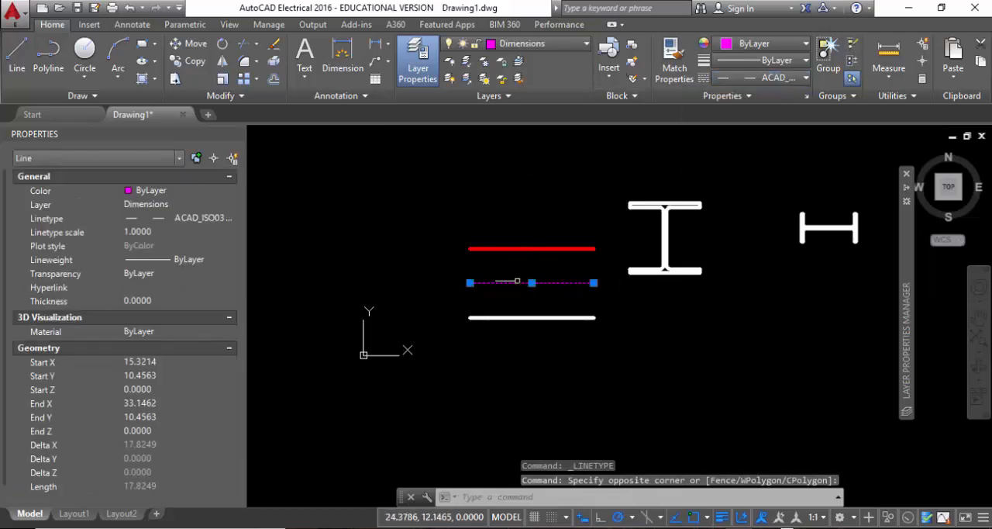
# Stretch the purple line's left endpoint outward to a length of about 98 units, inspect its dashes, and undo the stretch.
pyautogui.scroll(5, 530, 299)
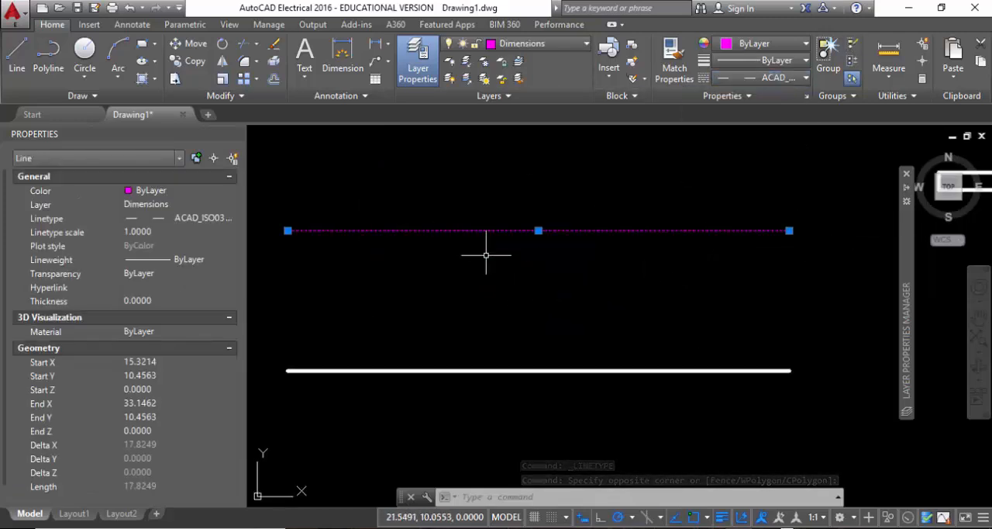
pyautogui.scroll(-4, 643, 271)
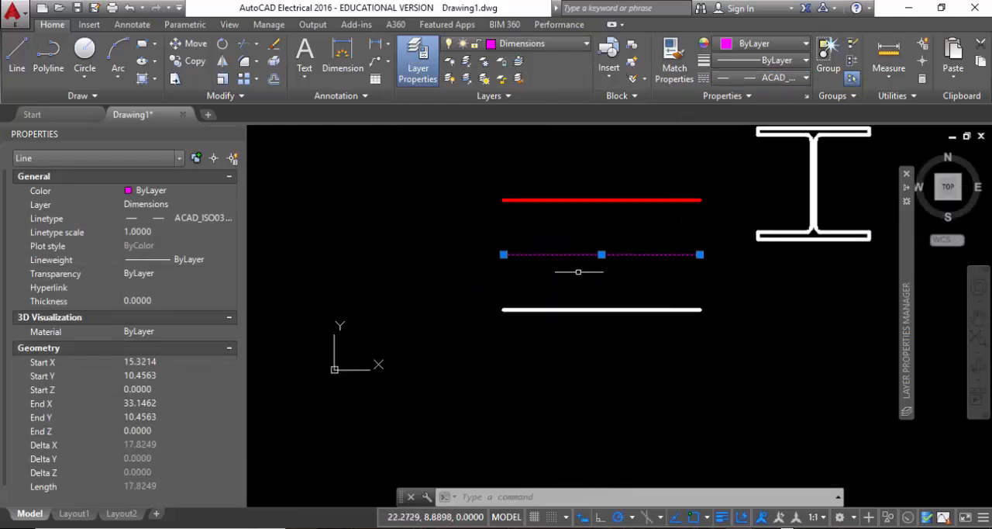
pyautogui.scroll(-6, 583, 308)
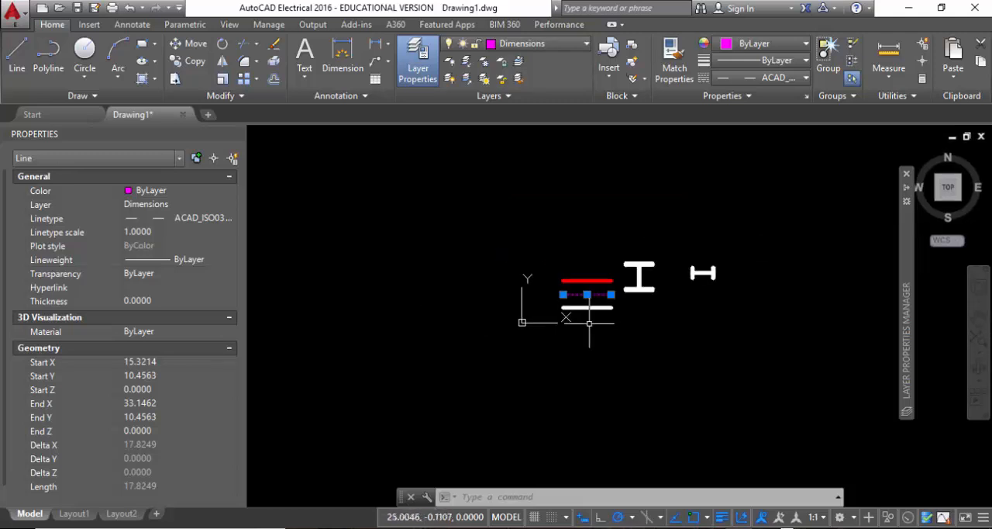
pyautogui.click(563, 294)
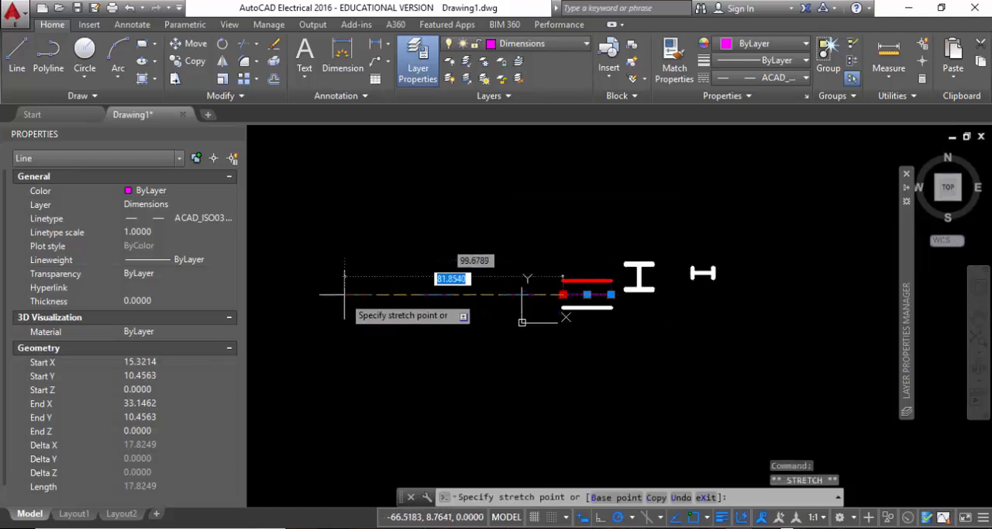
pyautogui.click(346, 295)
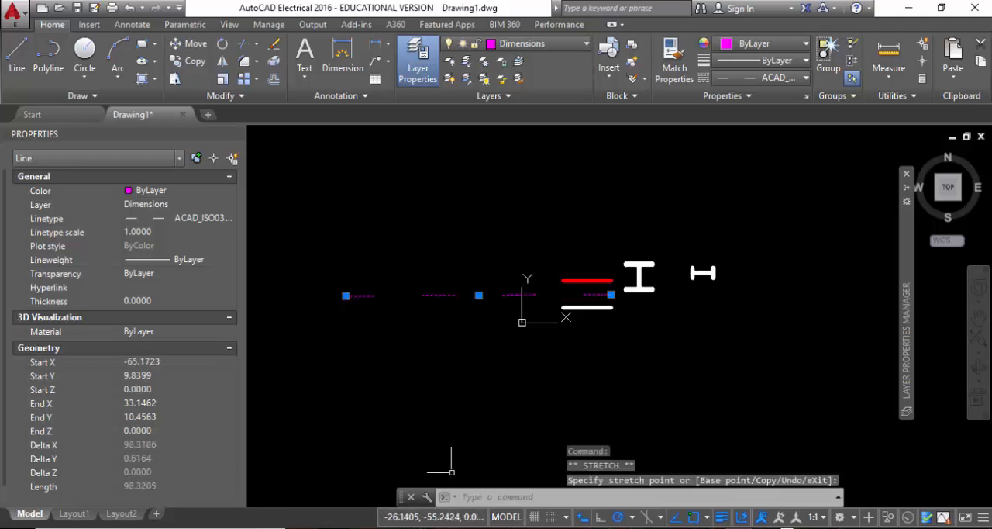
pyautogui.moveTo(450, 312); pyautogui.dragTo(538, 336, button='middle')
pyautogui.scroll(6, 535, 338)
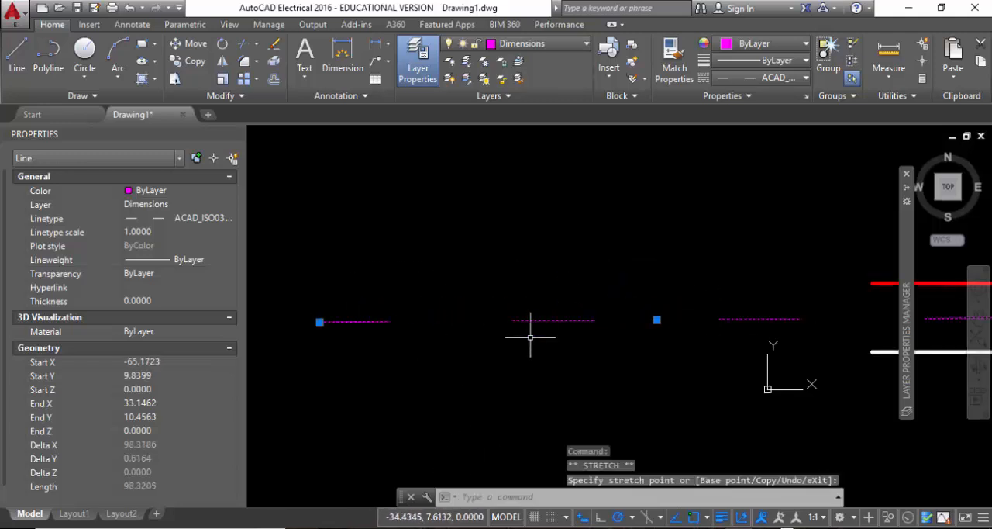
pyautogui.scroll(-6, 454, 268)
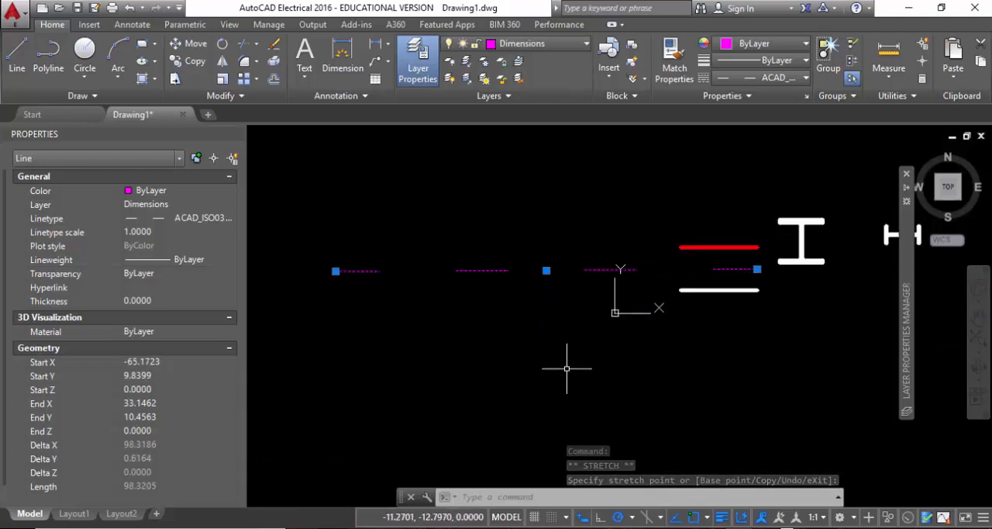
pyautogui.hotkey('ctrl', 'z')
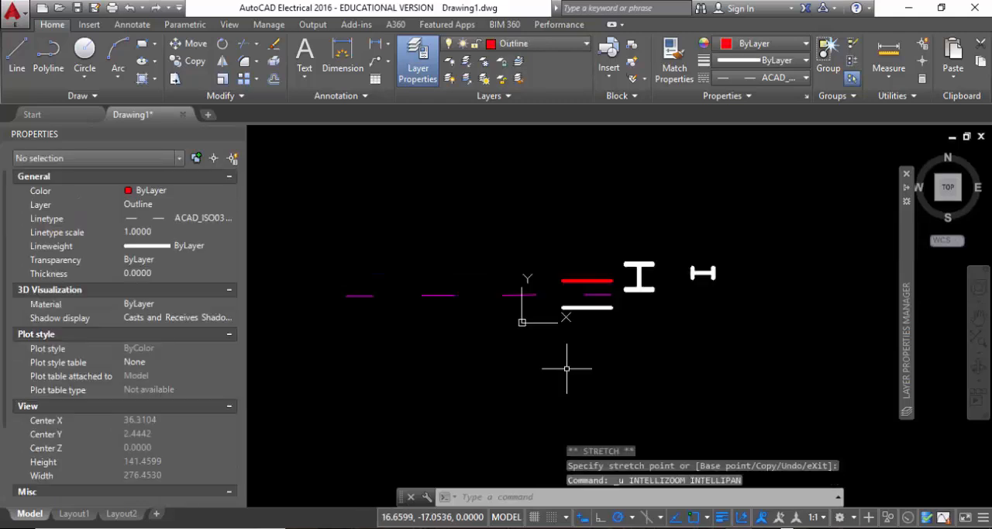
pyautogui.hotkey('ctrl', 'z')
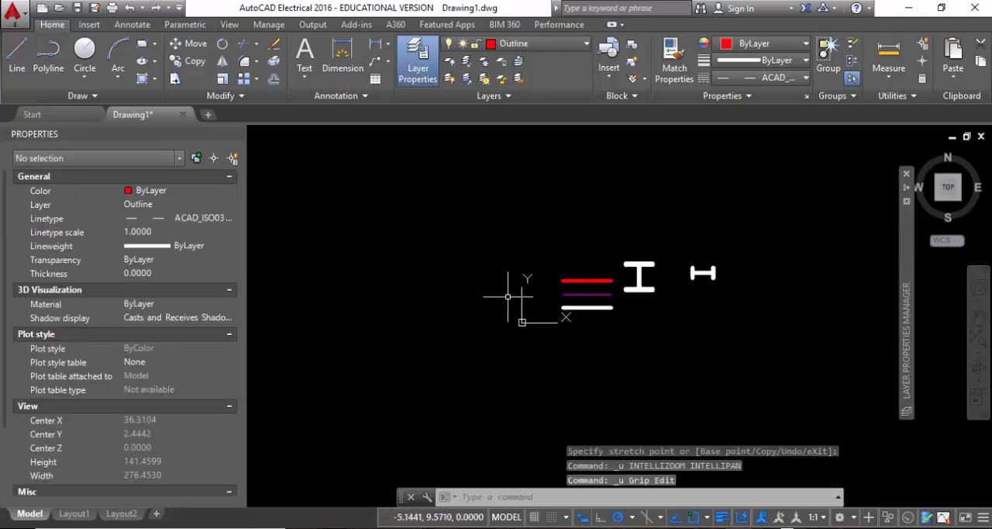
# Set the purple middle line's linetype to ByLayer, and make ByLayer the current linetype with nothing selected.
pyautogui.click(584, 295)
pyautogui.click(775, 77)
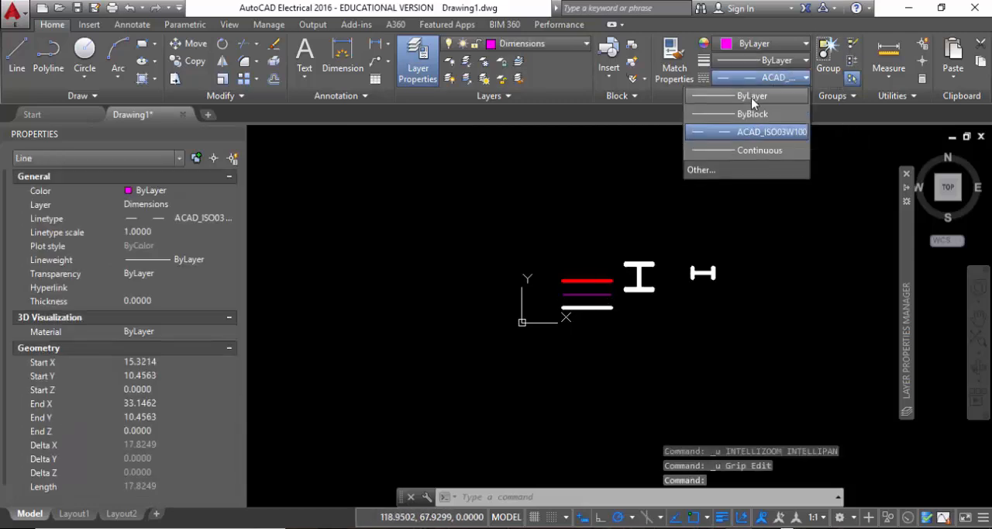
pyautogui.click(752, 97)
pyautogui.press('Escape')
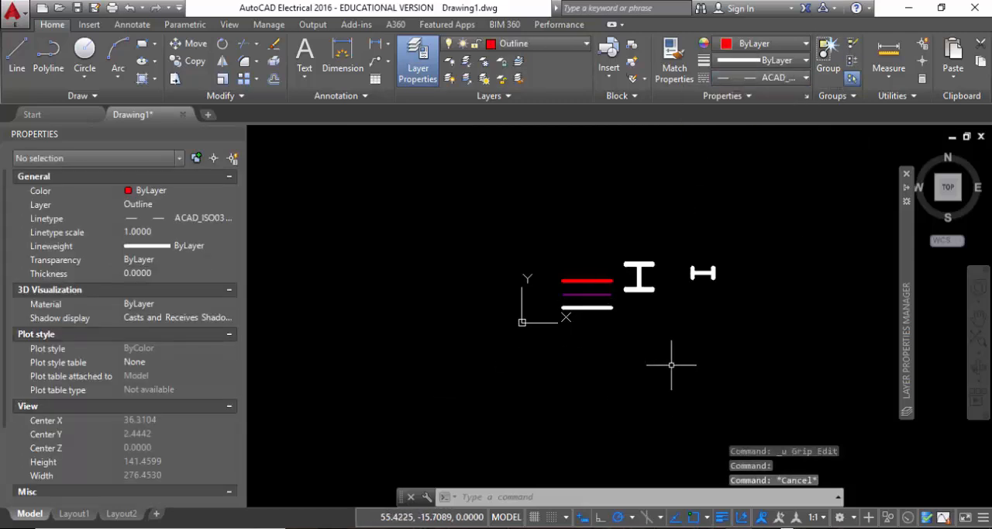
pyautogui.click(771, 78)
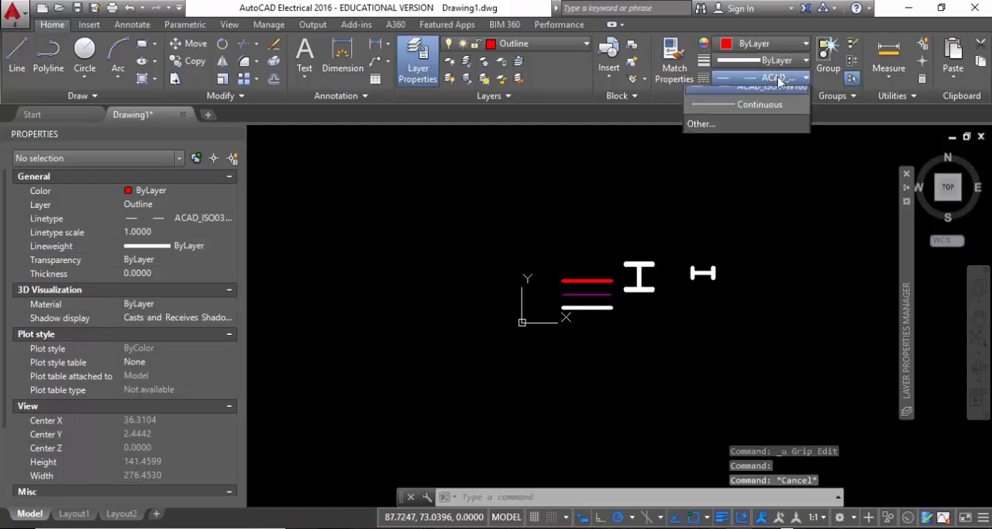
pyautogui.click(750, 97)
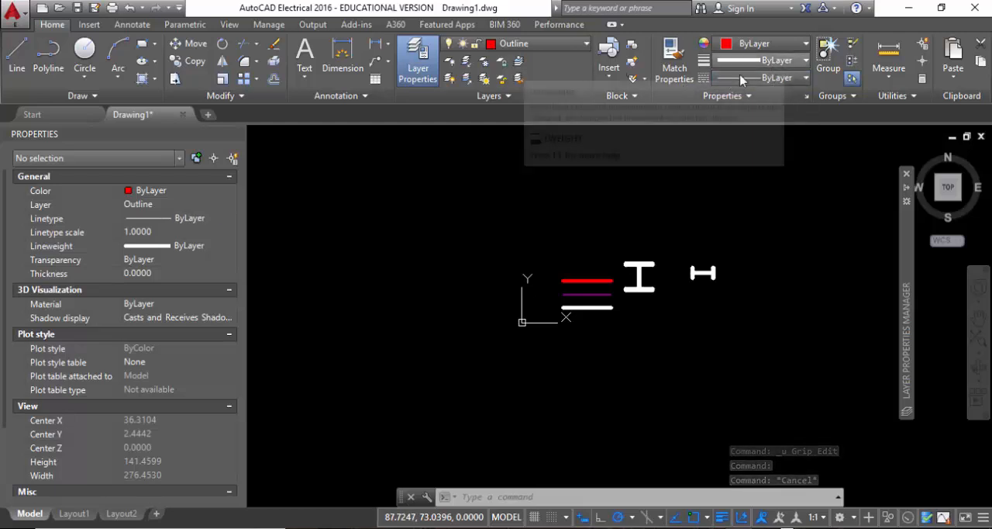
pyautogui.click(729, 97)
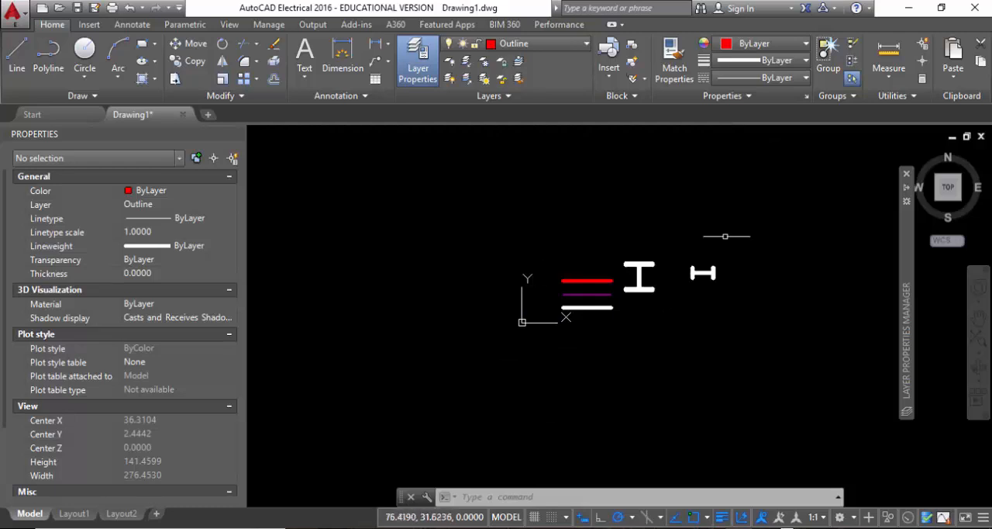
# Close the Properties palette, reopen it, and close it again.
pyautogui.click(806, 96)
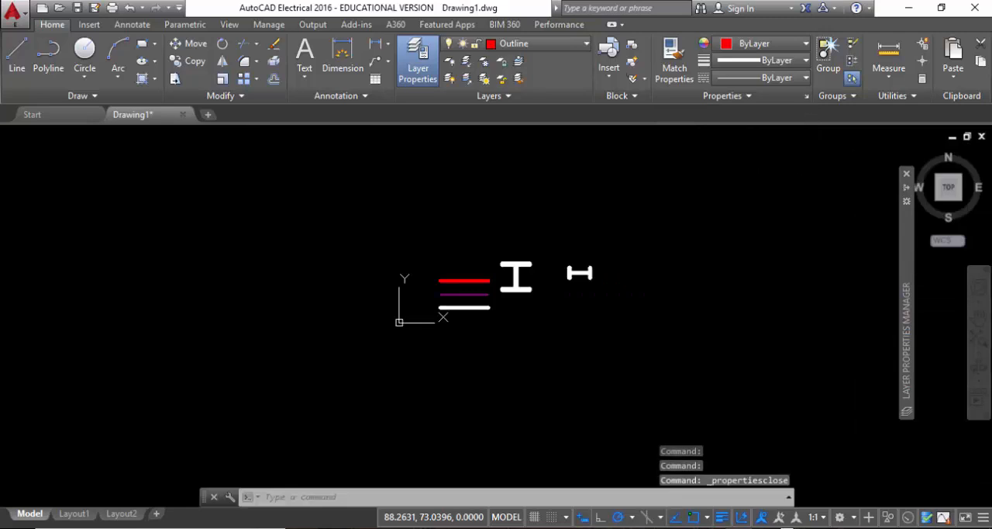
pyautogui.click(807, 96)
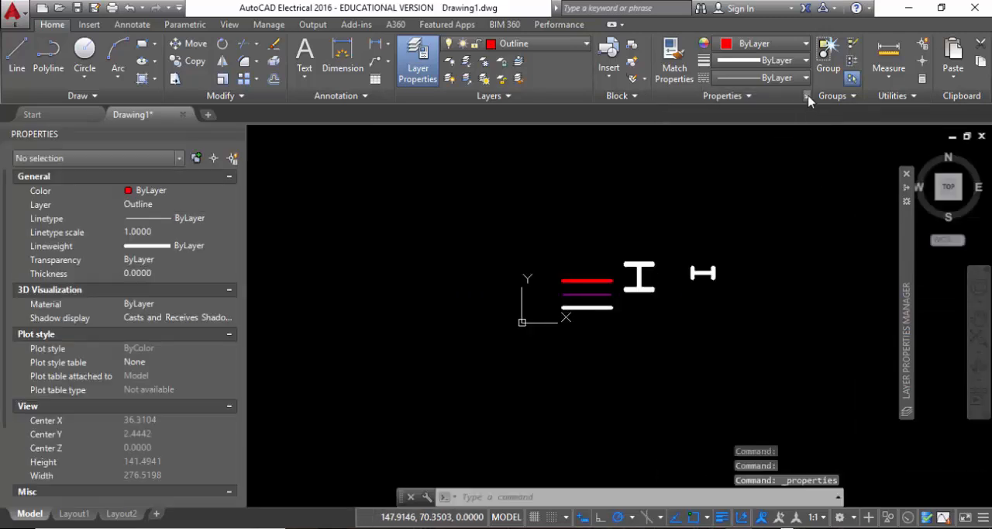
pyautogui.click(807, 96)
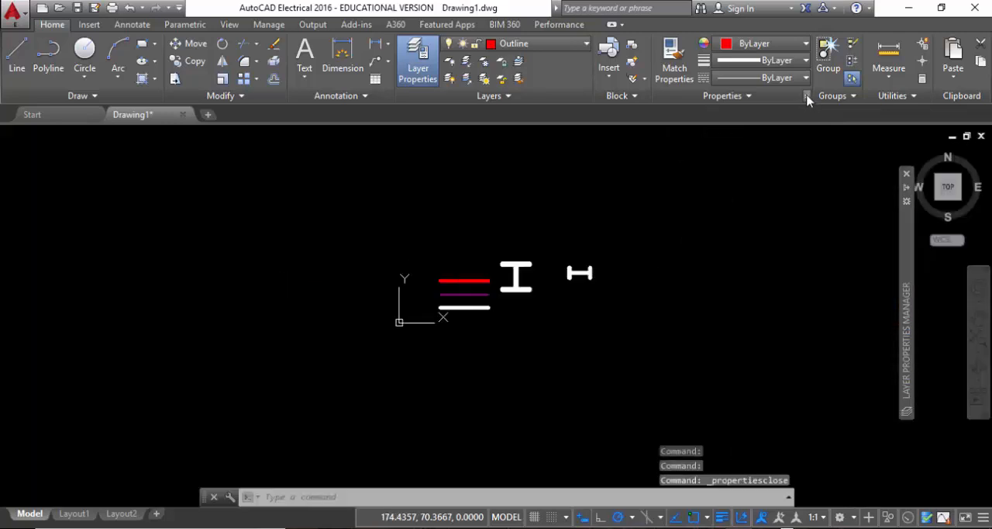
# Reopen the Properties palette and combine the red, purple and white parallel lines into one unnamed group.
pyautogui.click(807, 96)
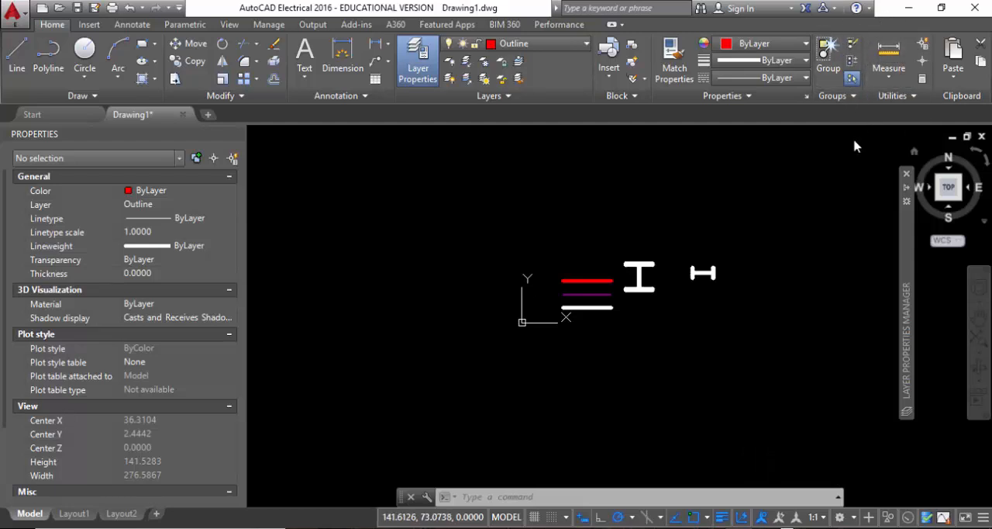
pyautogui.scroll(4, 566, 298)
pyautogui.click(755, 390)
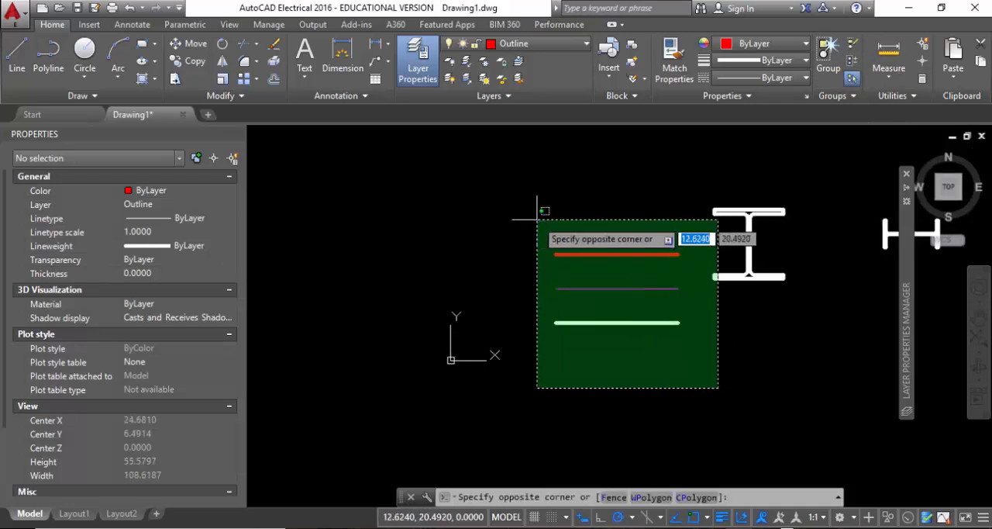
pyautogui.click(538, 211)
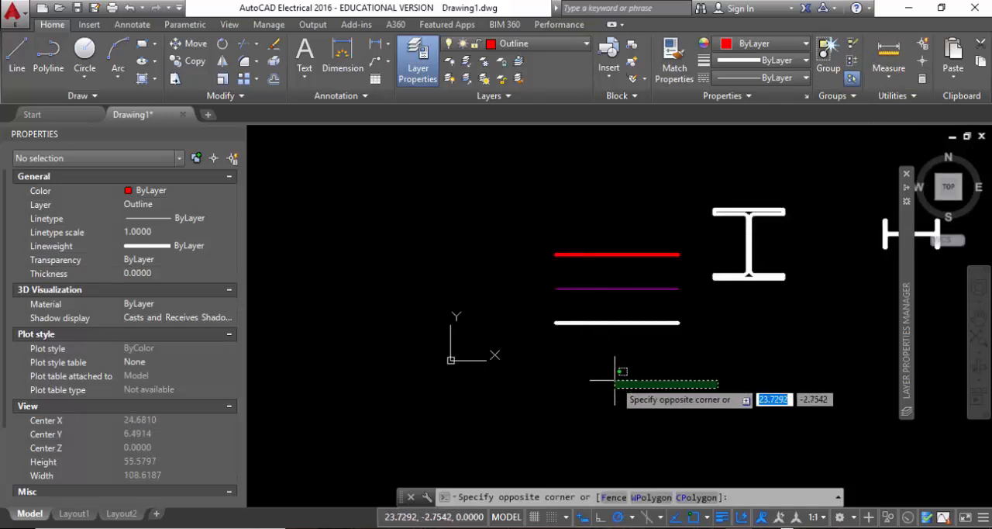
pyautogui.click(825, 66)
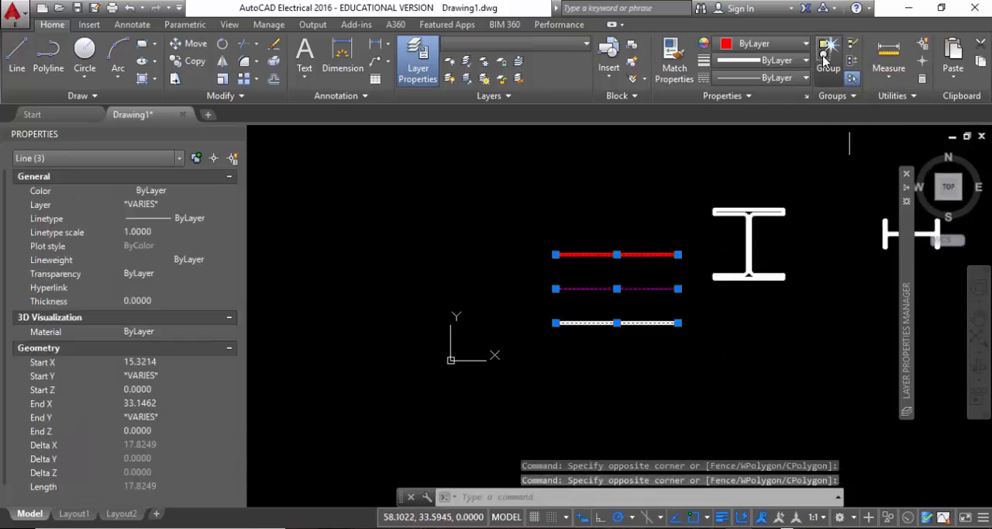
# Select the group of three lines and move it by its central grip to just above the origin, starting at about X -5.9.
pyautogui.click(601, 323)
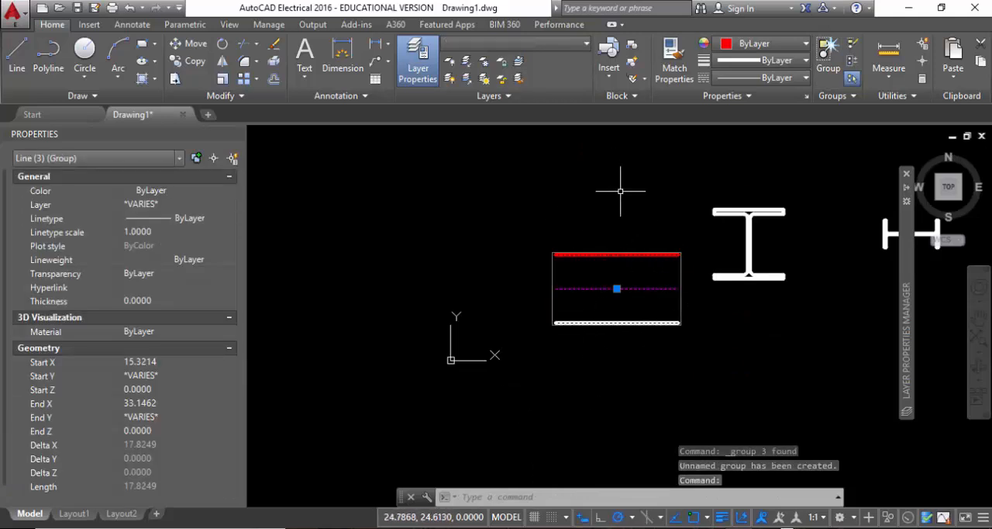
pyautogui.click(617, 288)
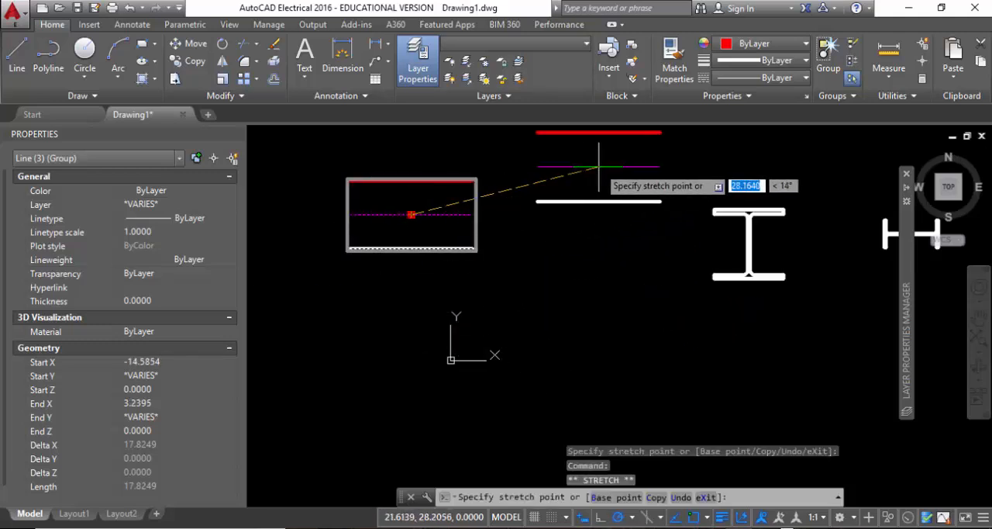
pyautogui.click(598, 166)
pyautogui.click(470, 268)
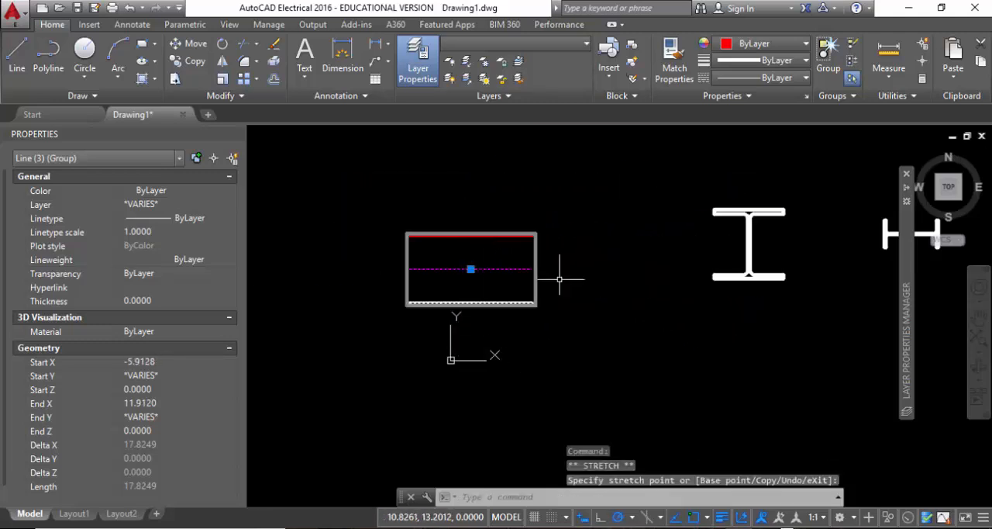
# Ungroup the three lines and check the result by selecting only the lowest white line, leaving nothing selected.
pyautogui.click(852, 46)
pyautogui.click(507, 303)
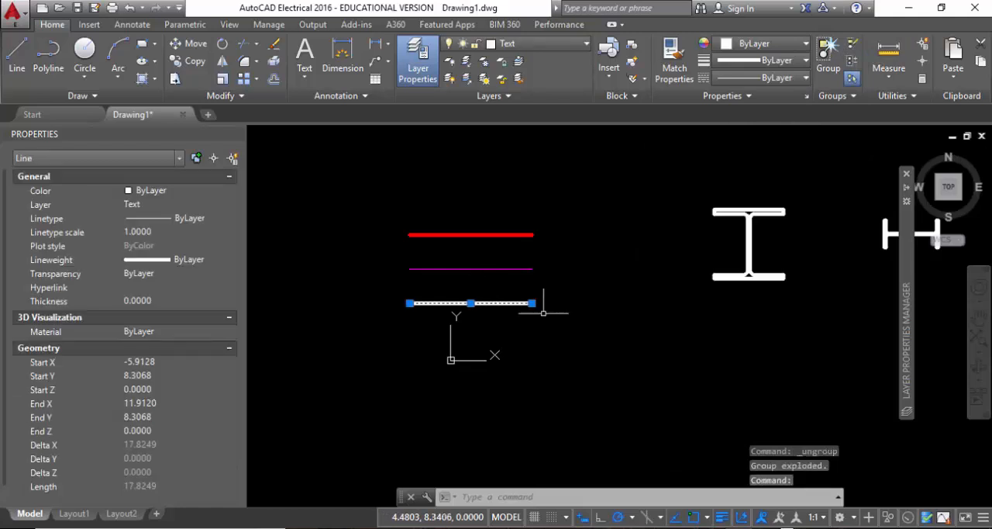
pyautogui.press('Escape')
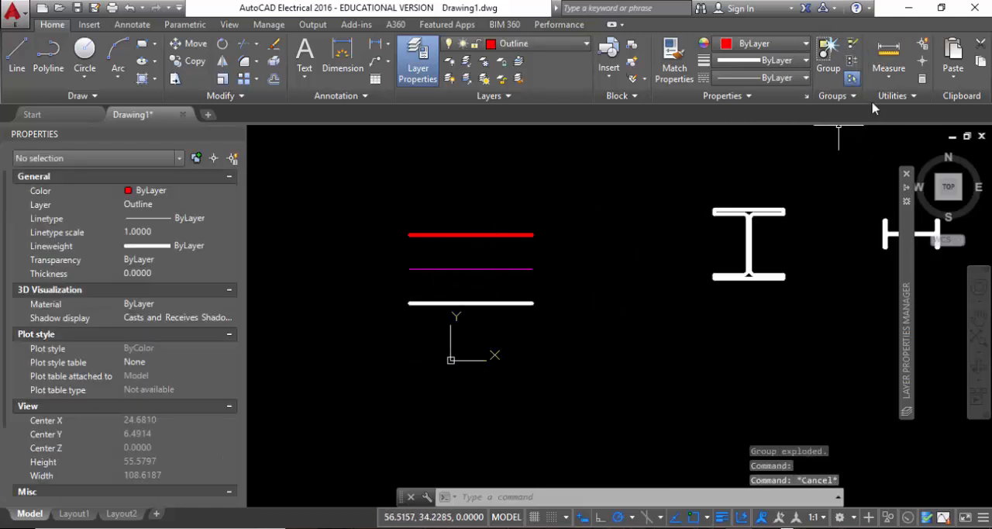
pyautogui.click(834, 95)
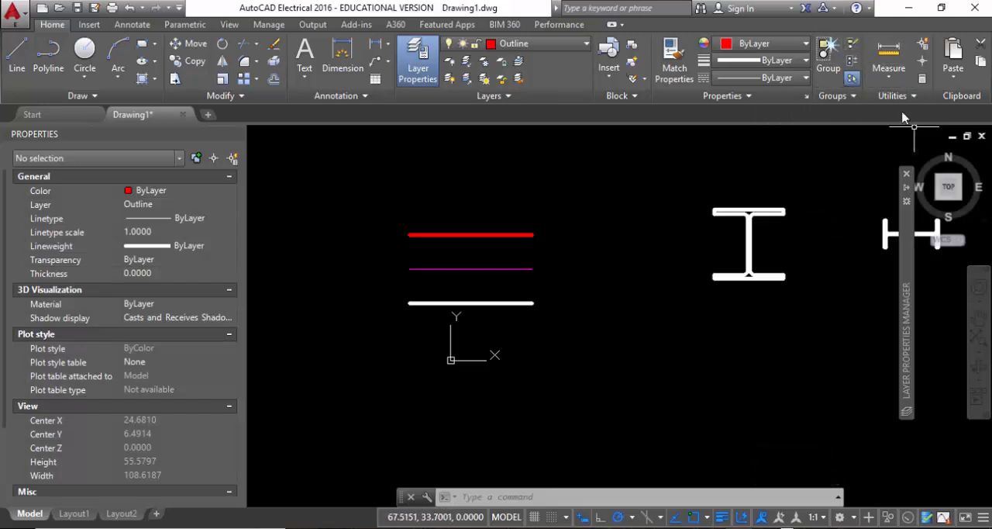
pyautogui.click(899, 97)
pyautogui.click(779, 161)
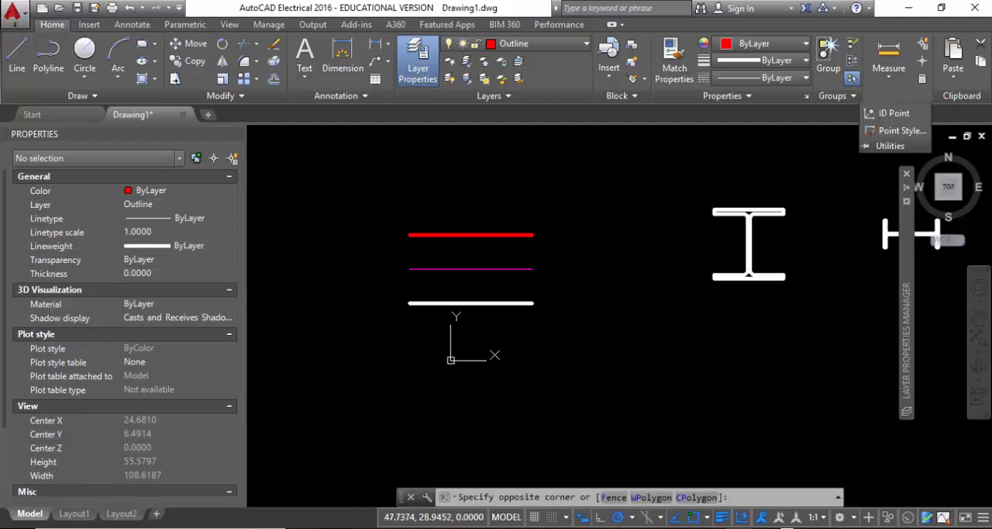
pyautogui.click(717, 154)
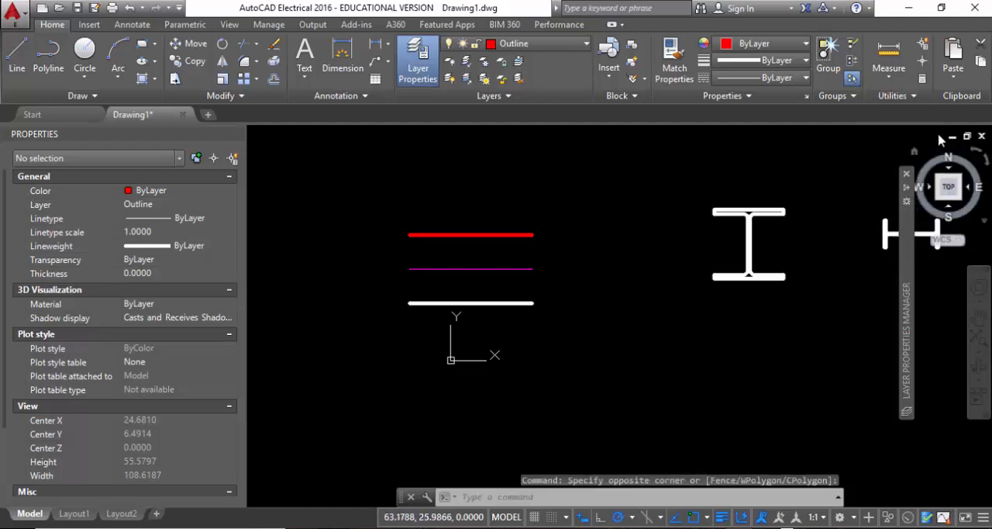
# Measure the distance between the two endpoints of the red line.
pyautogui.click(888, 51)
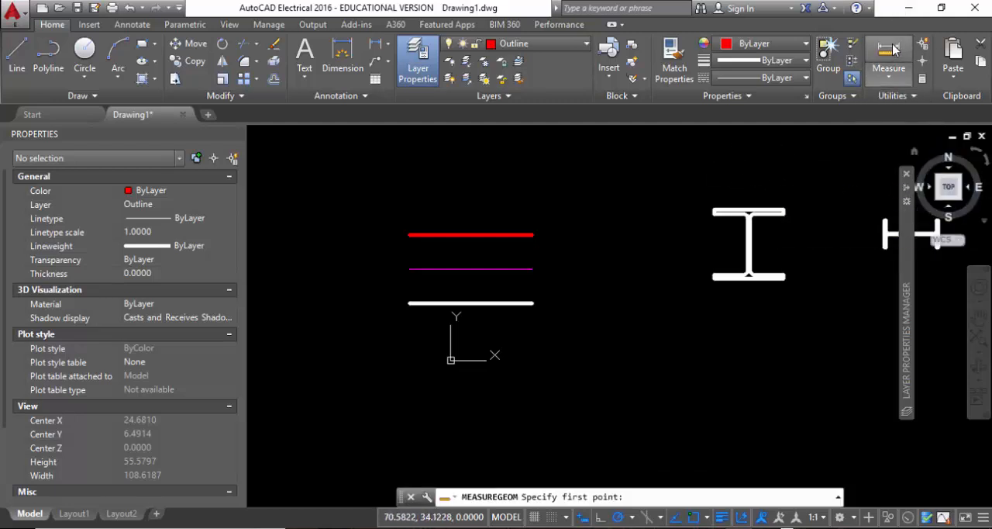
pyautogui.click(409, 234)
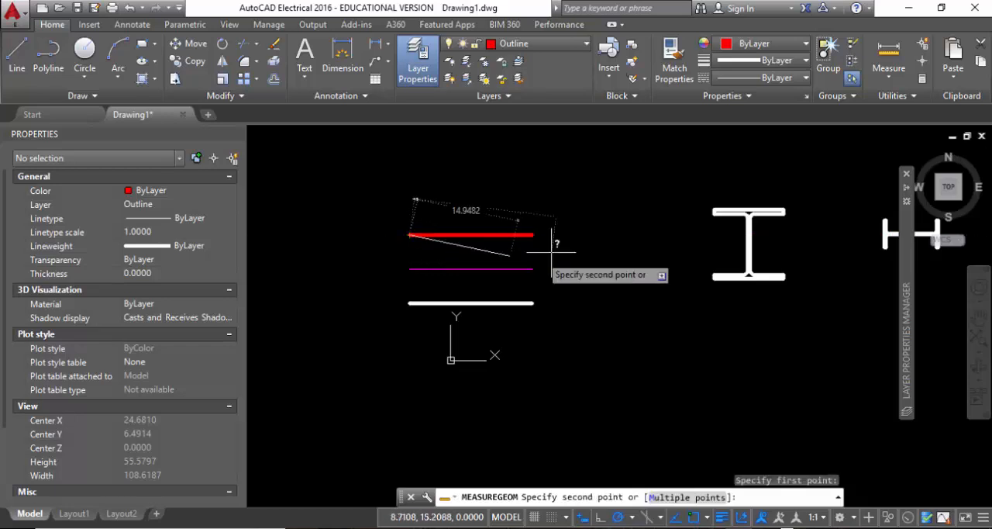
pyautogui.click(533, 234)
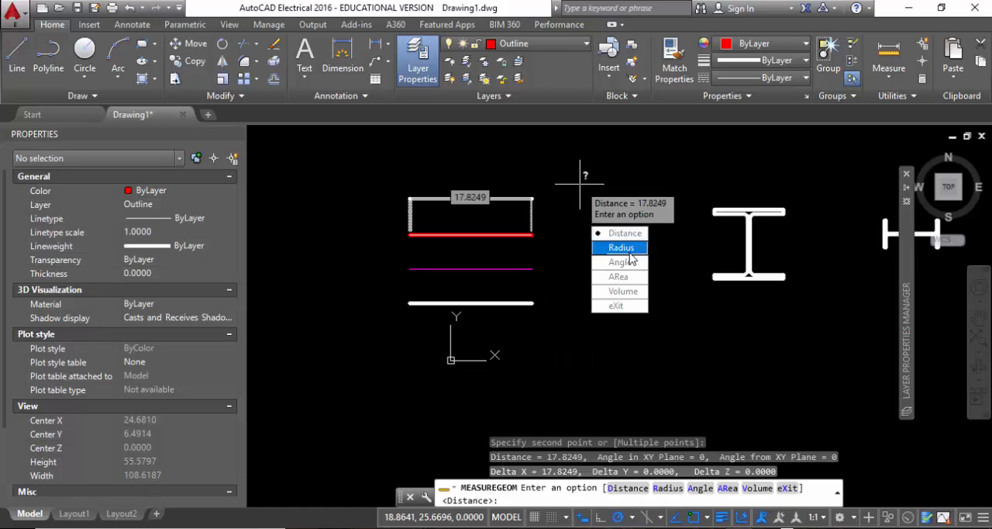
pyautogui.press('Escape')
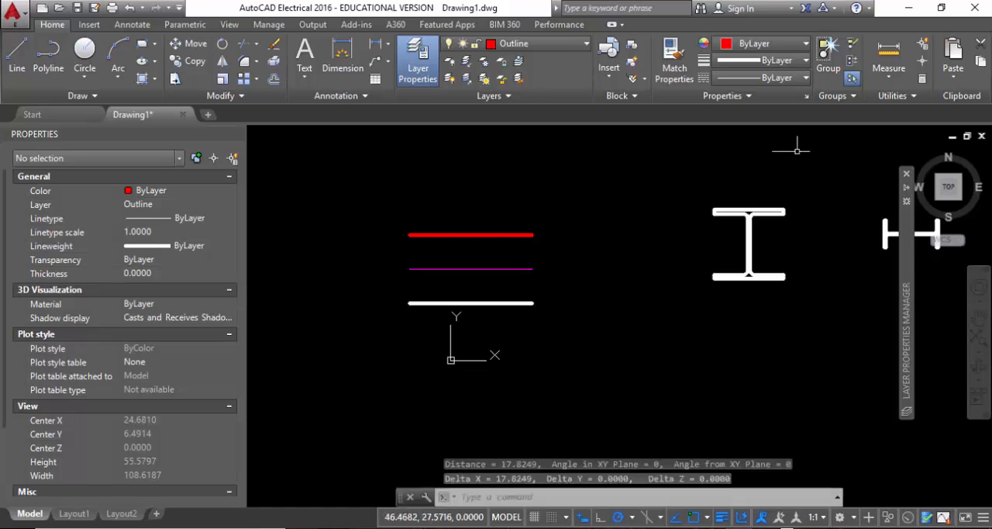
pyautogui.click(894, 75)
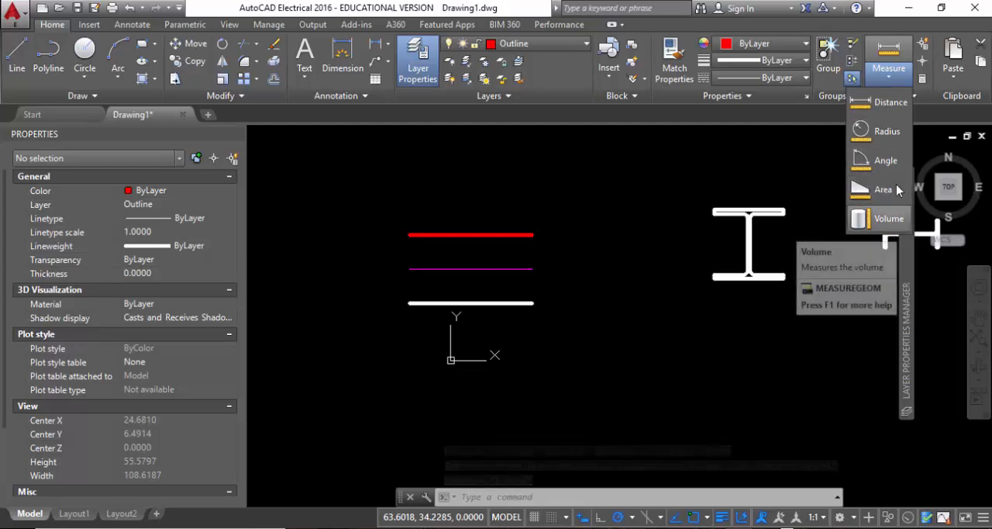
pyautogui.press('Escape')
pyautogui.press('Escape')
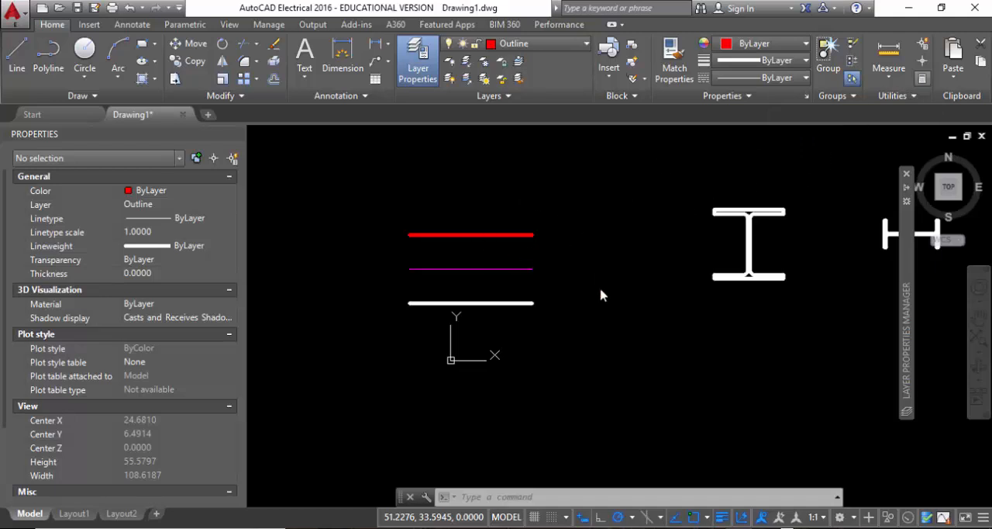
# Open the QuickCalc calculator, place it over the drawing area, and calculate 98*100.
pyautogui.hotkey('ctrl', '8')
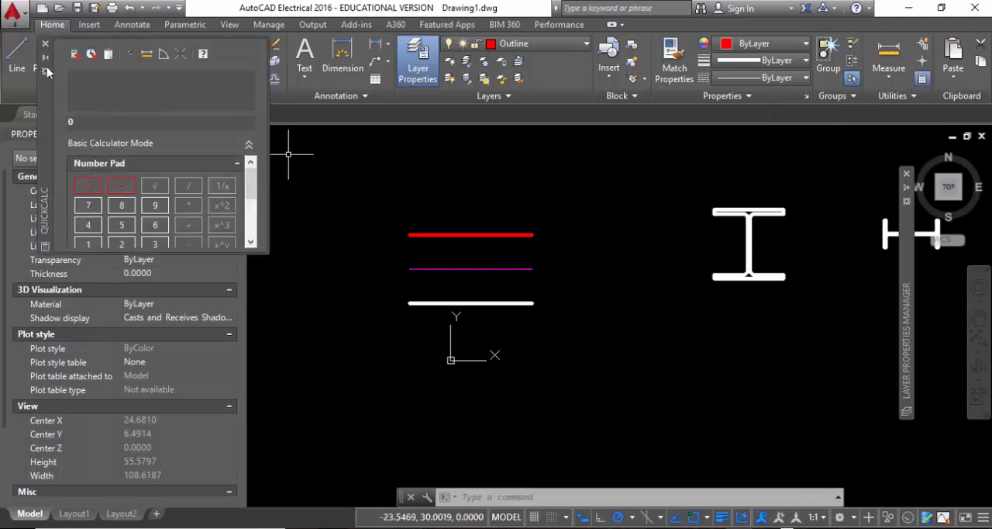
pyautogui.moveTo(47, 67); pyautogui.dragTo(311, 224)
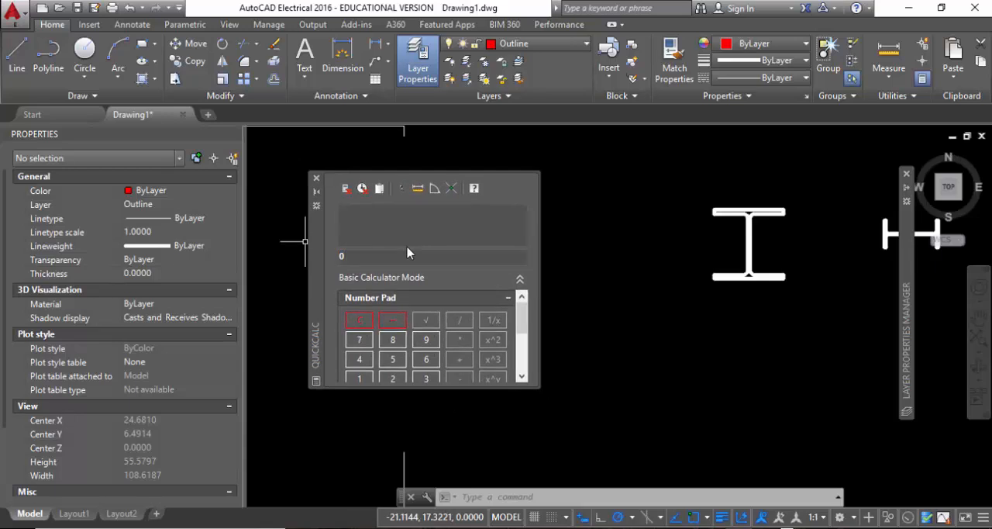
pyautogui.write('98')
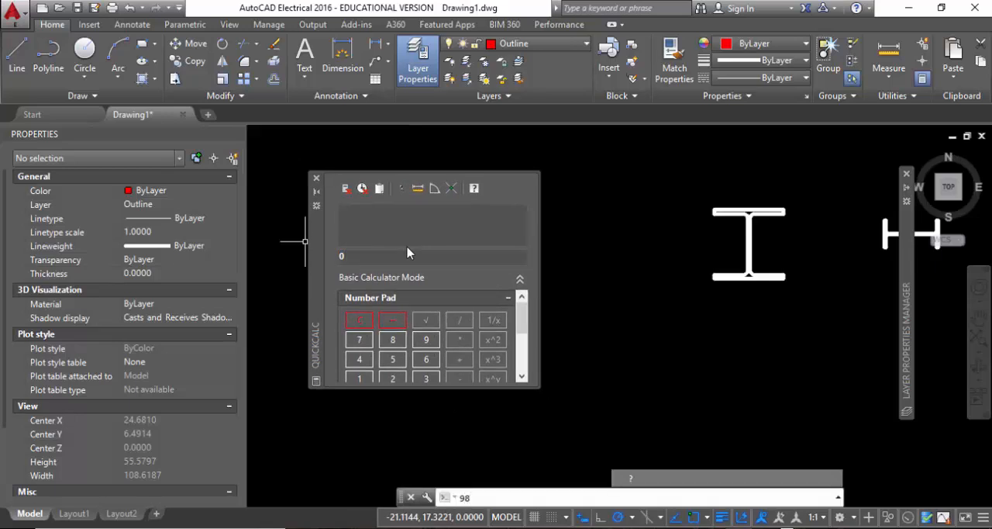
pyautogui.click(360, 255)
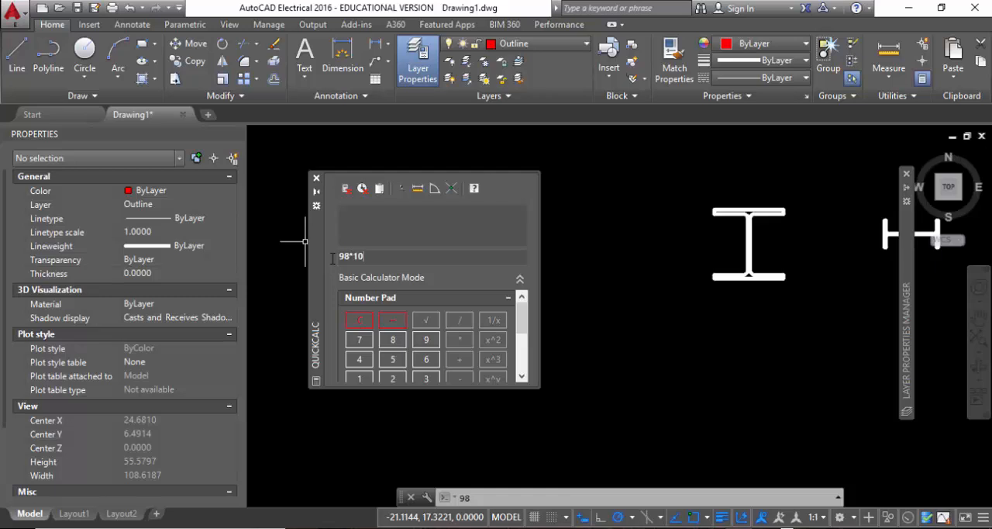
pyautogui.press('Return')
pyautogui.moveTo(365, 259); pyautogui.dragTo(323, 264)
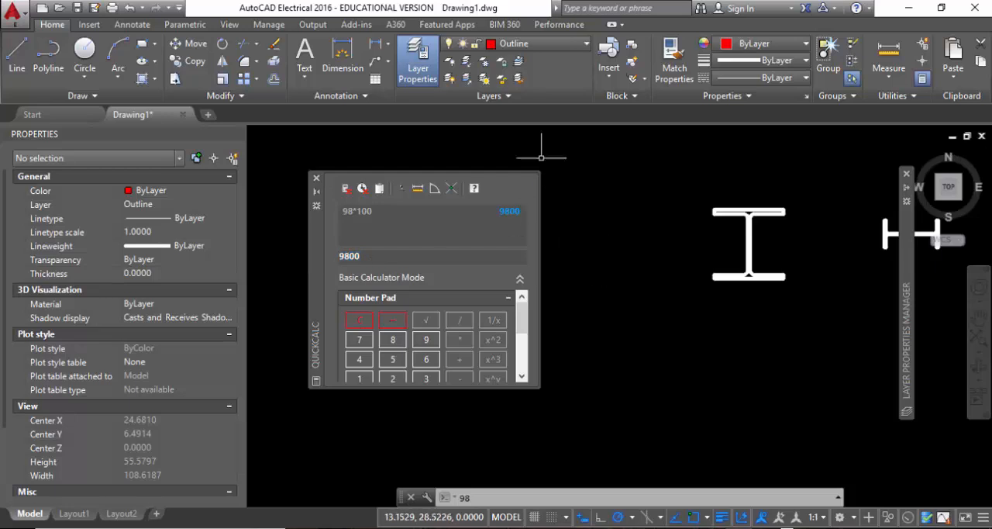
# Start a line below the large I-beam section and, while it is active, calculate 9800/50 in QuickCalc.
pyautogui.click(22, 55)
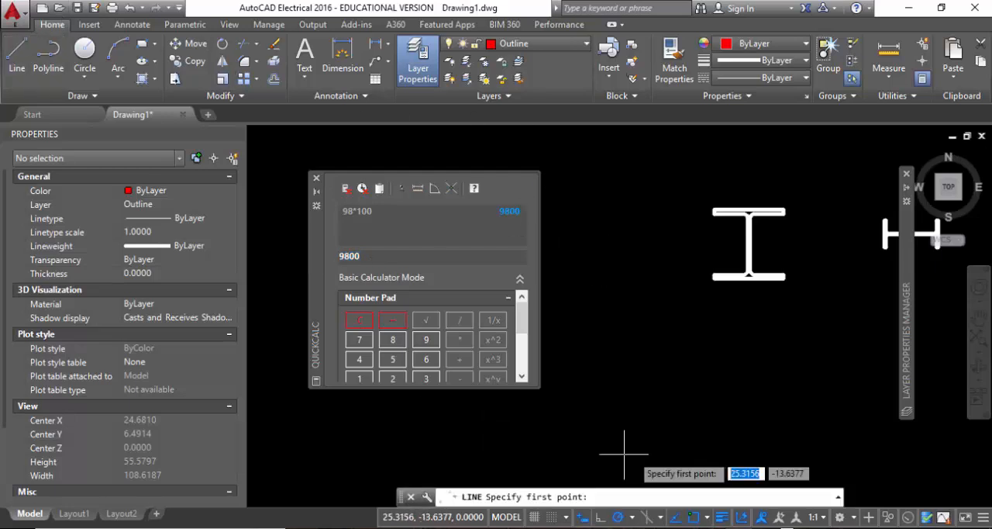
pyautogui.click(601, 408)
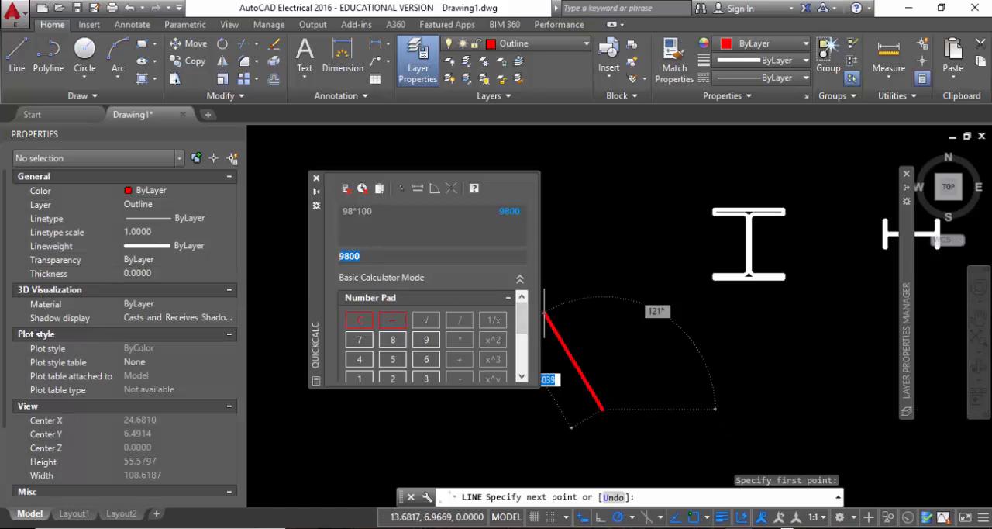
pyautogui.doubleClick(406, 256)
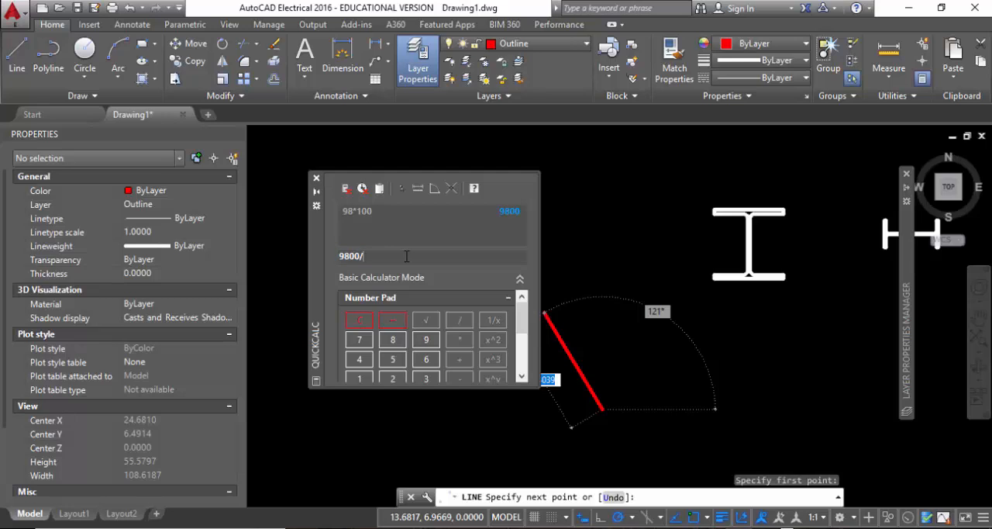
pyautogui.write('/50')
pyautogui.press('Return')
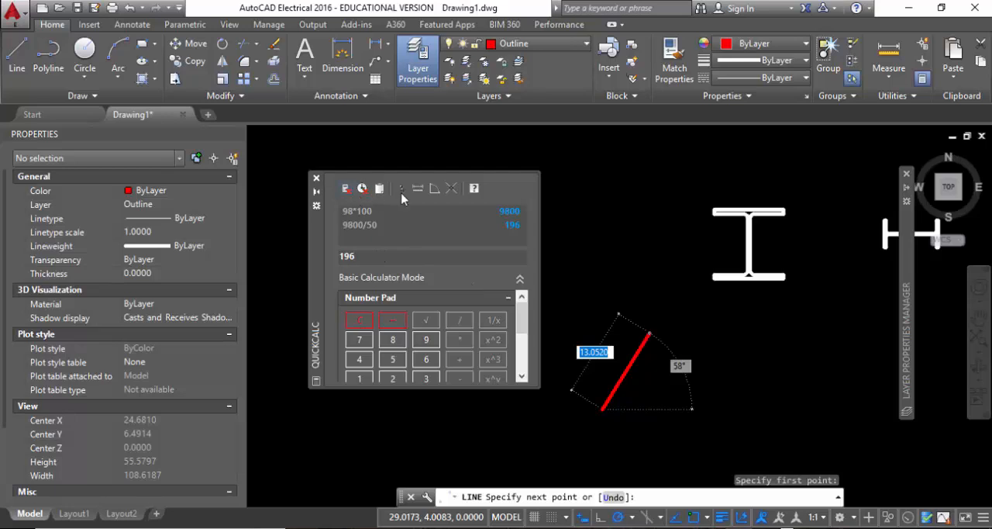
pyautogui.doubleClick(348, 255)
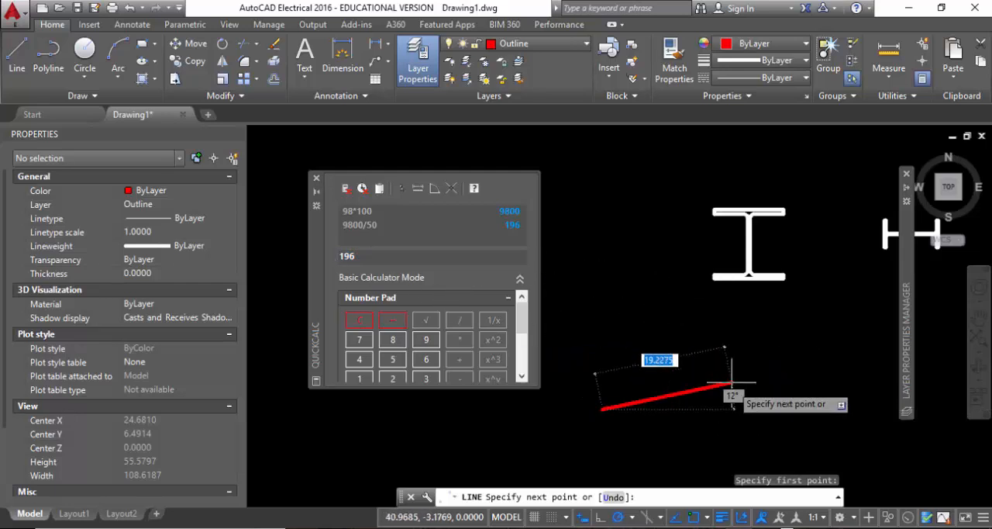
# Set the active line's length to 196 at an angle of about 12° and end the Line command.
pyautogui.write('196')
pyautogui.press('Return')
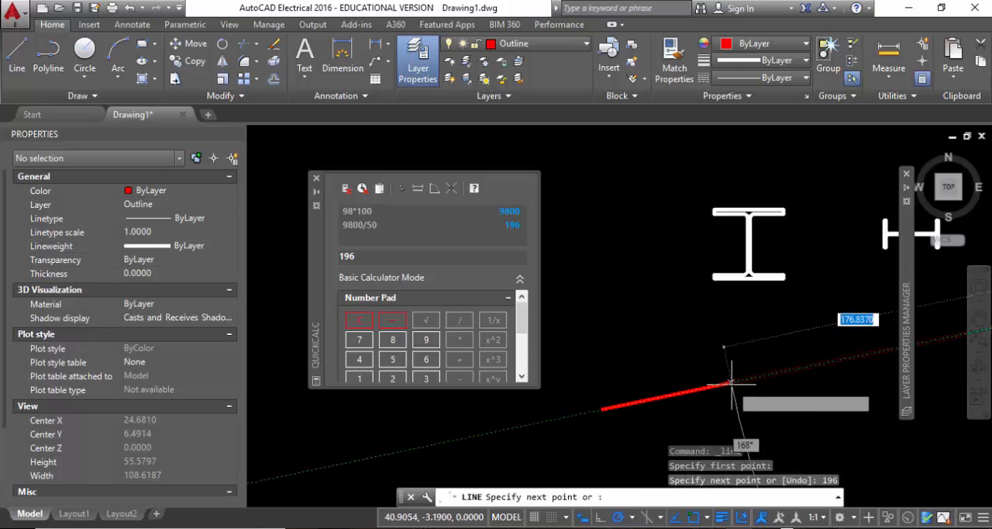
pyautogui.press('Escape')
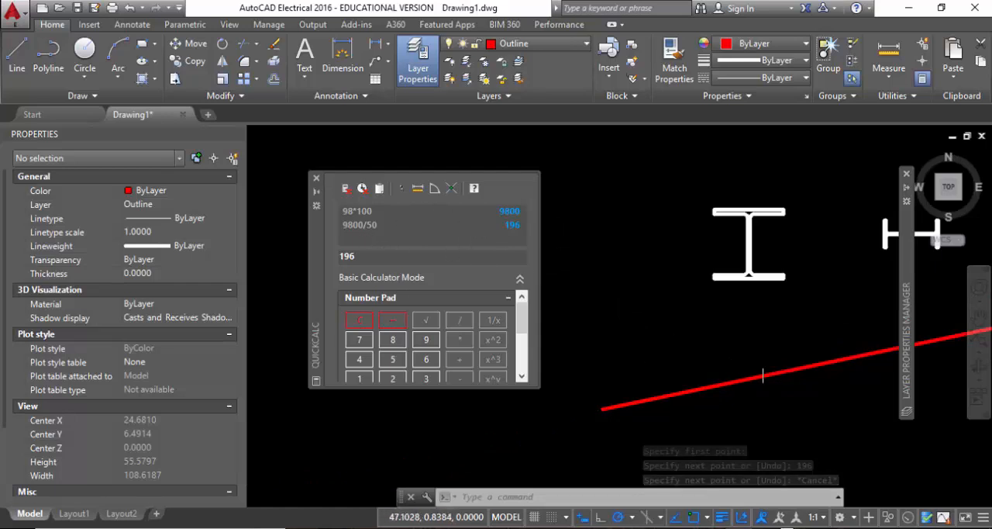
# Select the long slanted red line below the I-beam section and delete it.
pyautogui.moveTo(772, 392); pyautogui.dragTo(678, 335)
pyautogui.click(679, 335)
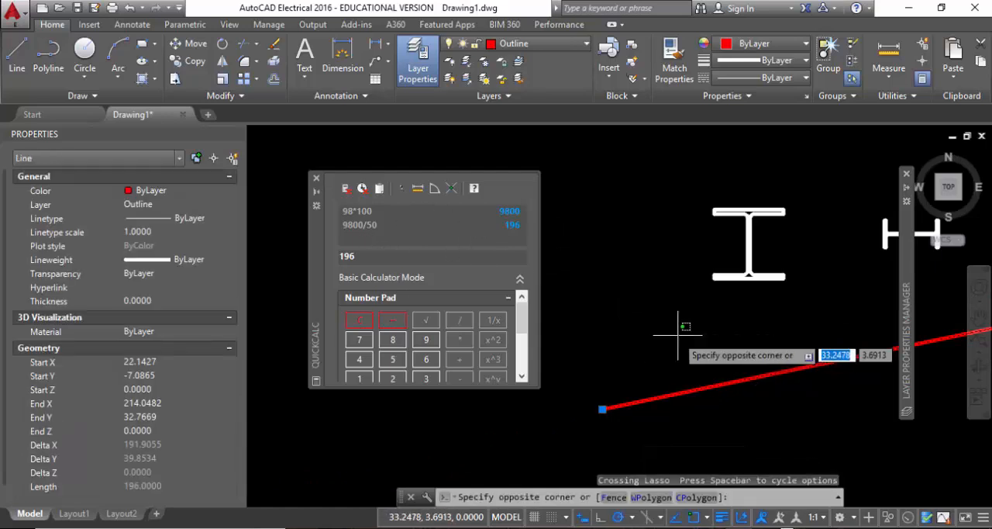
pyautogui.click(635, 339)
pyautogui.press('Delete')
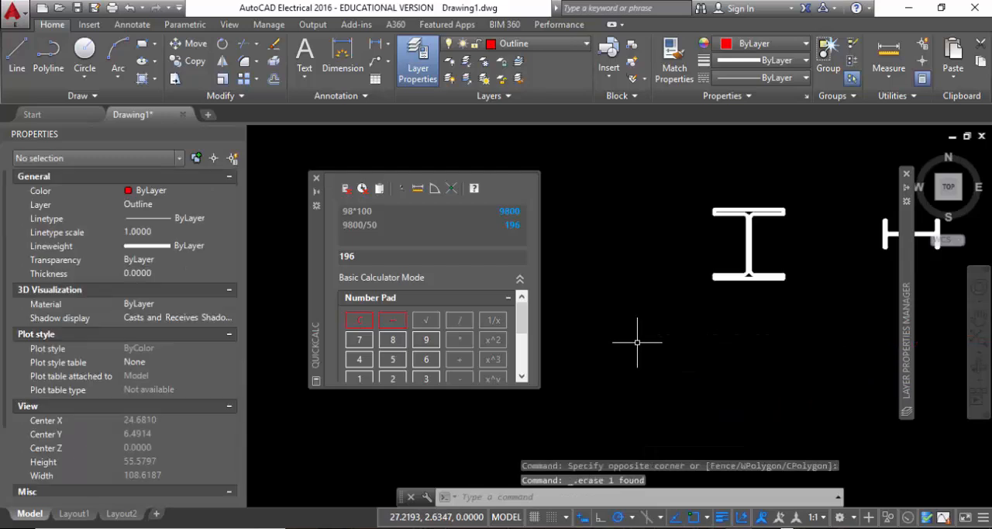
pyautogui.scroll(-5, 454, 338)
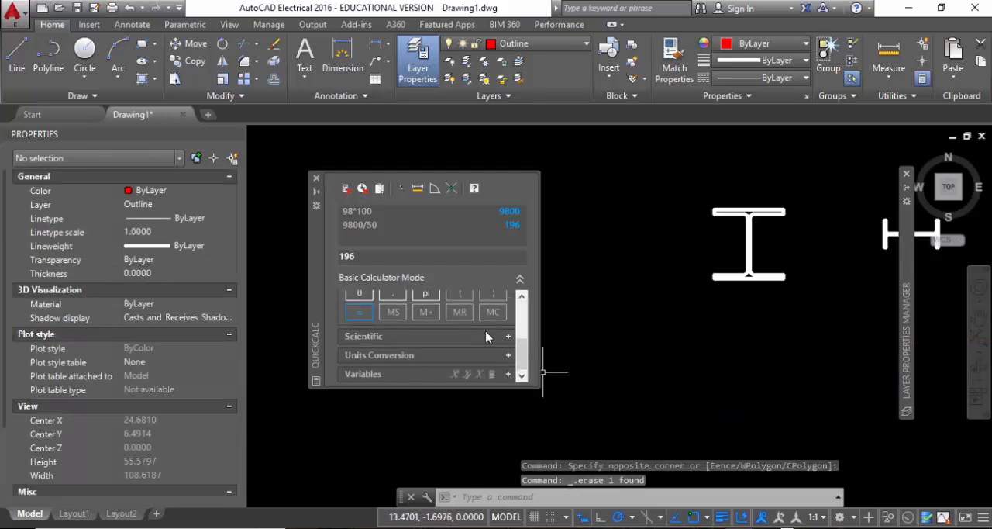
pyautogui.scroll(3, 485, 341)
pyautogui.scroll(-3, 454, 343)
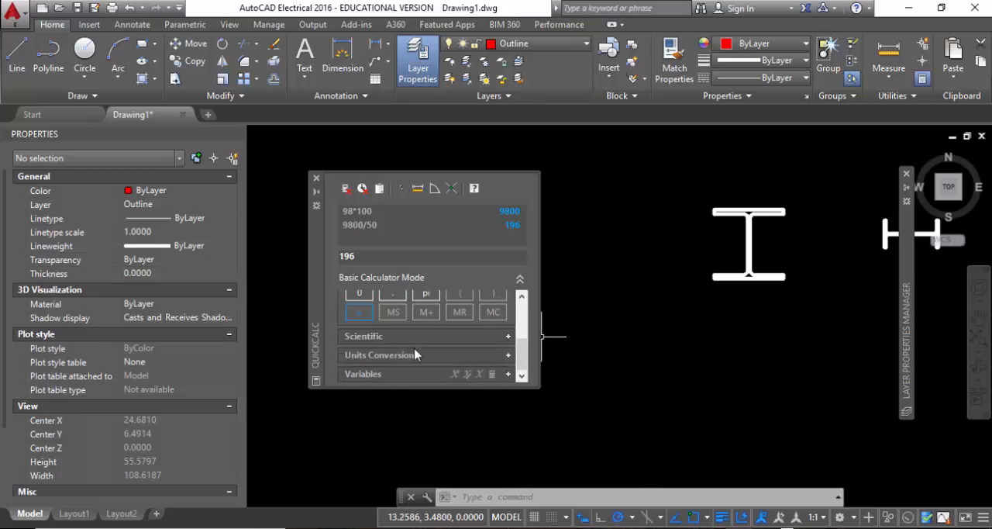
pyautogui.scroll(3, 417, 354)
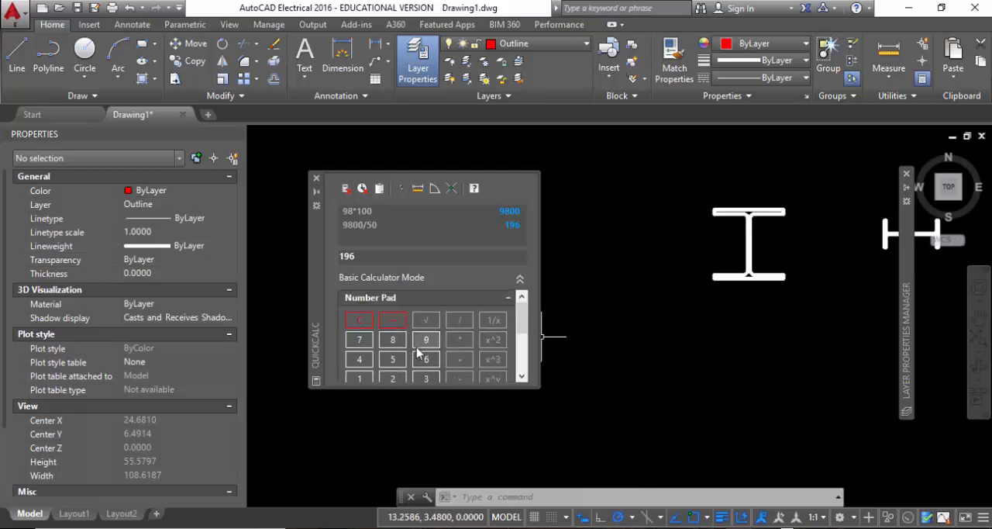
# Set the drawing's point style to the circle with a plus-shaped cross through it.
pyautogui.click(908, 96)
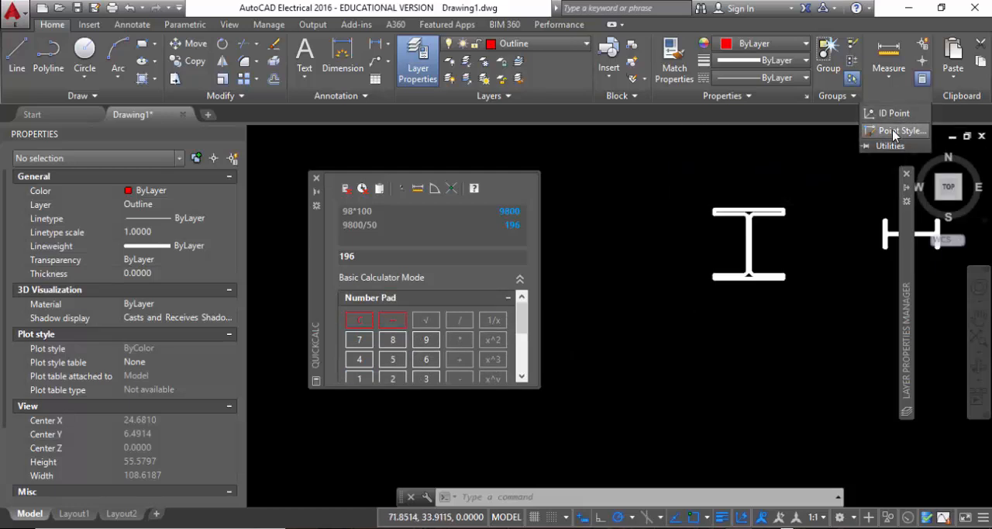
pyautogui.click(895, 132)
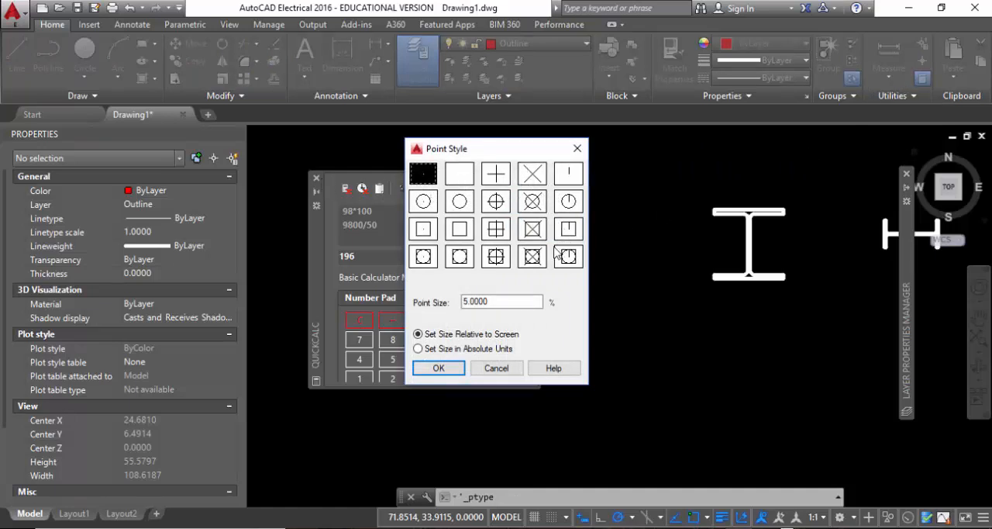
pyautogui.click(500, 203)
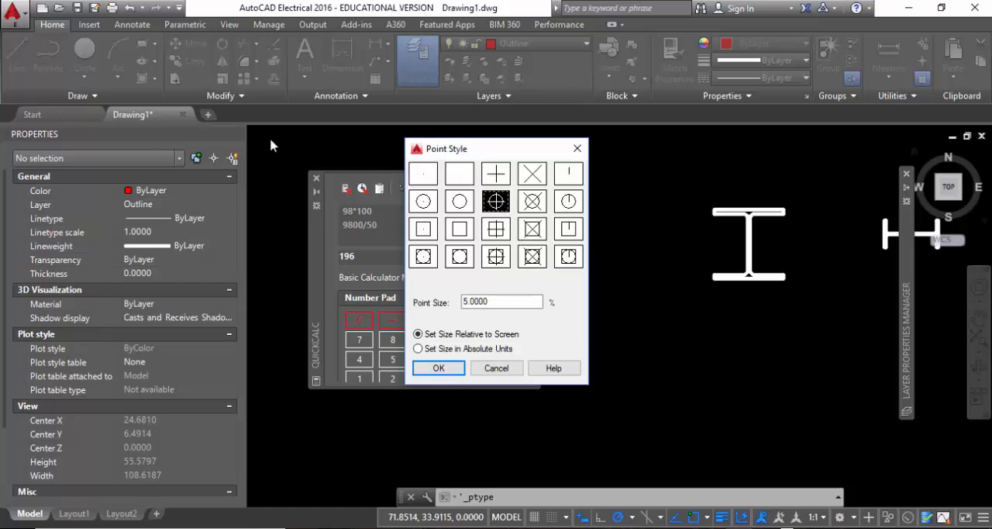
pyautogui.click(436, 368)
# Close the QuickCalc calculator and divide the thick red horizontal line into 2 segments with the Divide command.
pyautogui.click(226, 95)
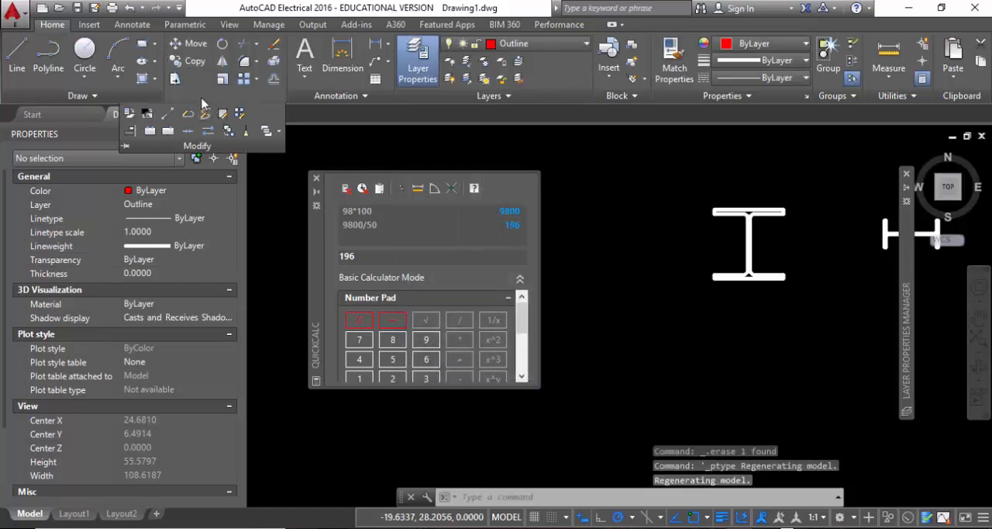
pyautogui.click(121, 96)
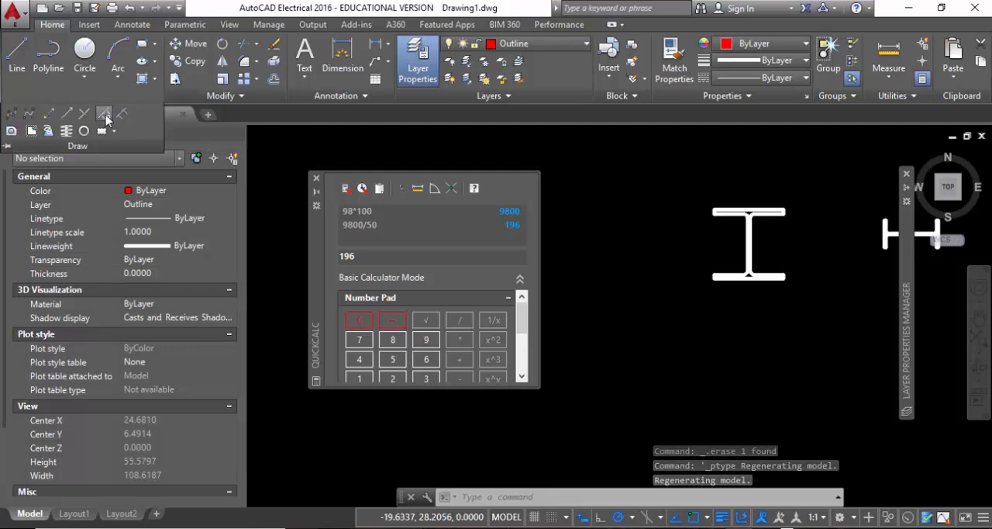
pyautogui.click(316, 178)
pyautogui.click(456, 234)
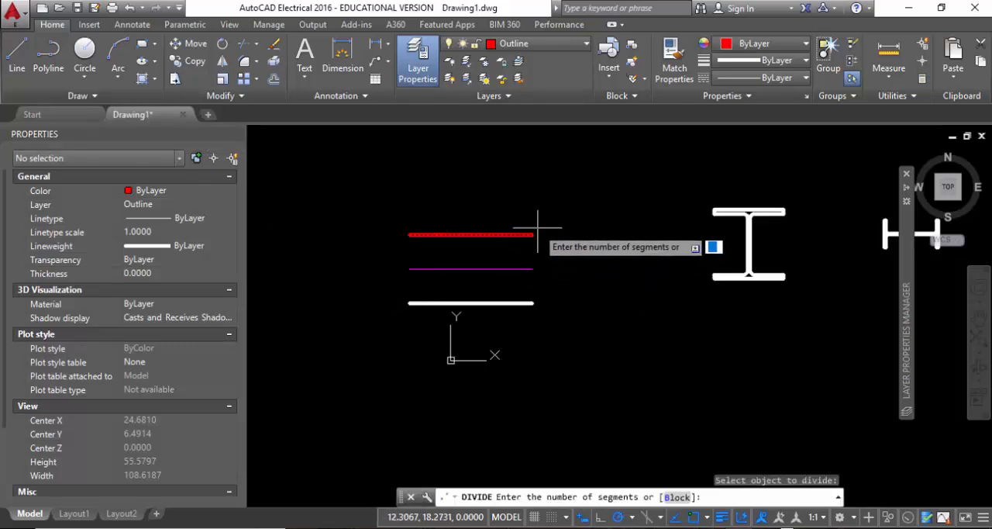
pyautogui.write('2')
pyautogui.press('Return')
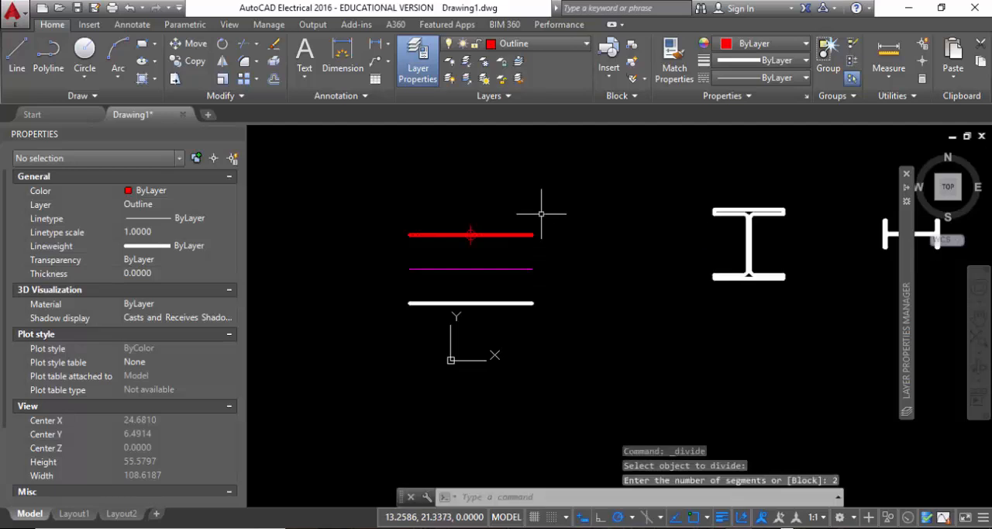
# Select the division point on the red line to examine its properties, and clear the selection.
pyautogui.scroll(5, 496, 221)
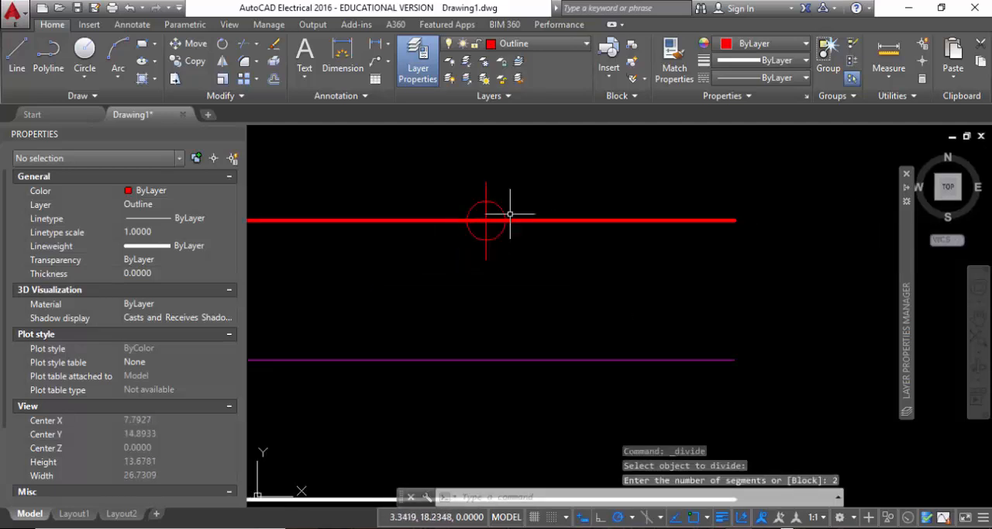
pyautogui.click(486, 221)
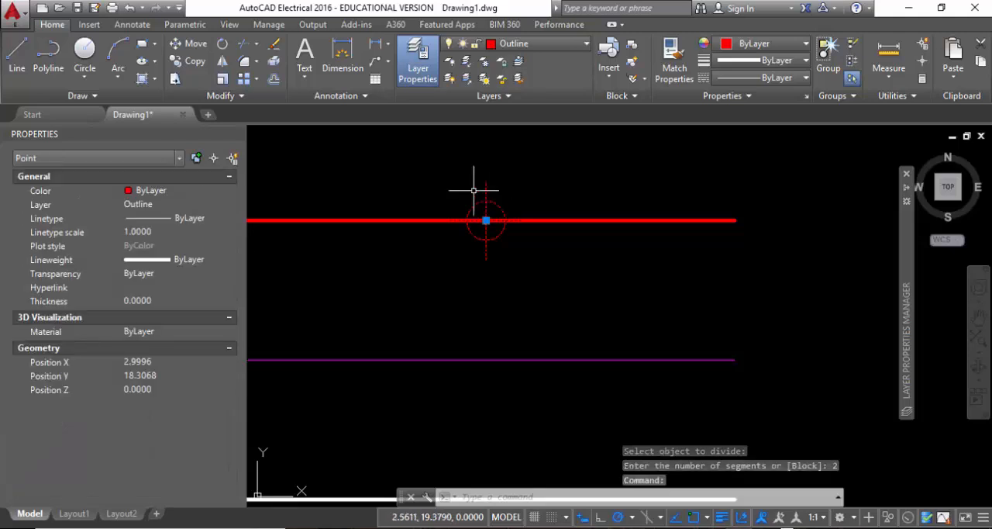
pyautogui.click(891, 96)
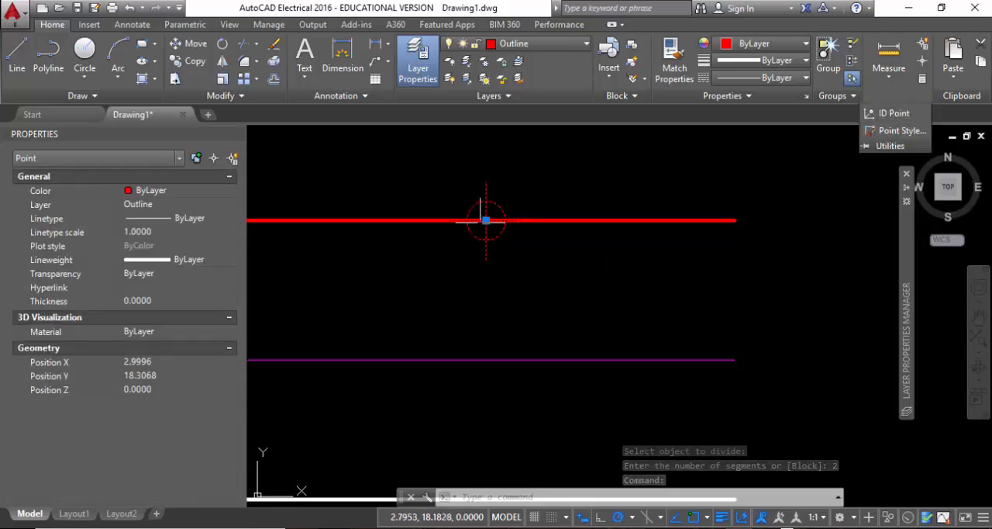
pyautogui.click(848, 96)
pyautogui.click(892, 96)
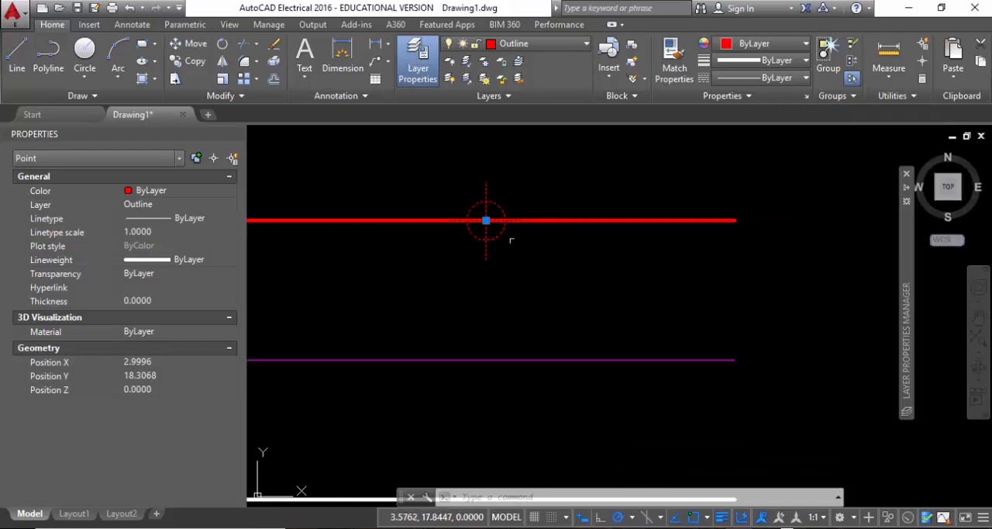
pyautogui.click(841, 96)
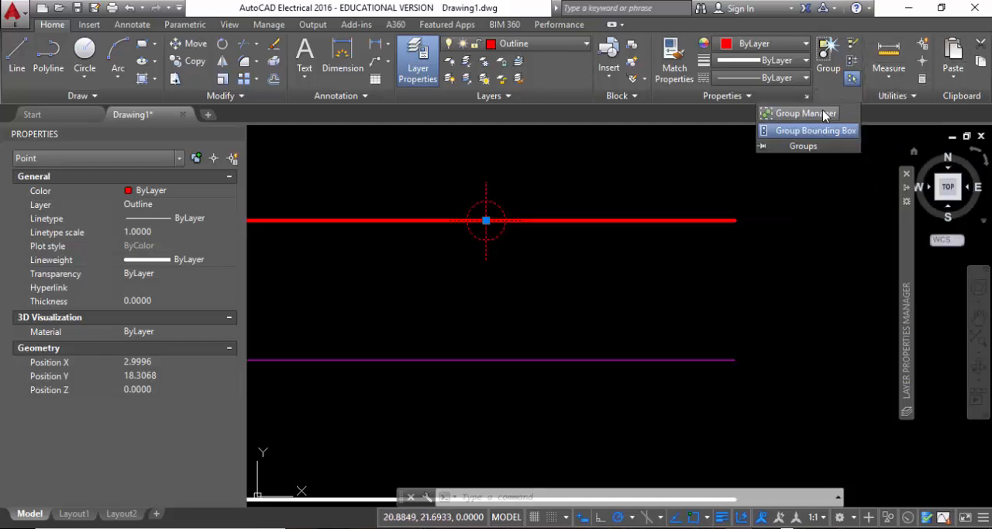
pyautogui.click(892, 96)
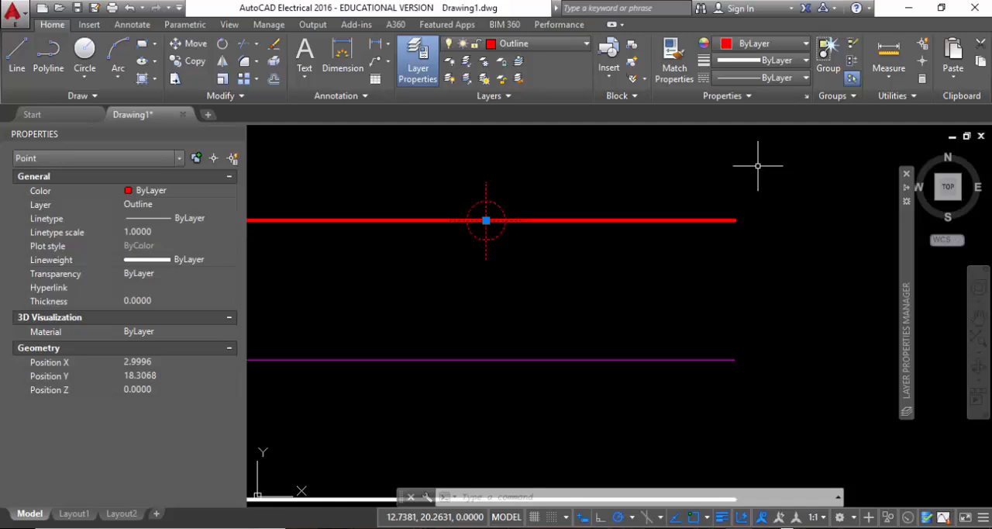
pyautogui.press('Escape')
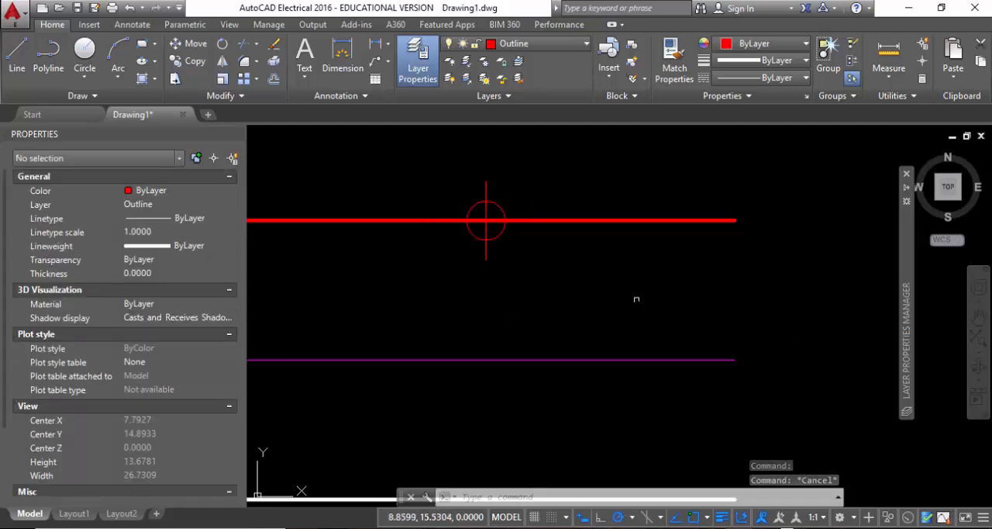
# Close the Properties palette to free up the drawing area.
pyautogui.moveTo(556, 315); pyautogui.dragTo(688, 324, button='middle')
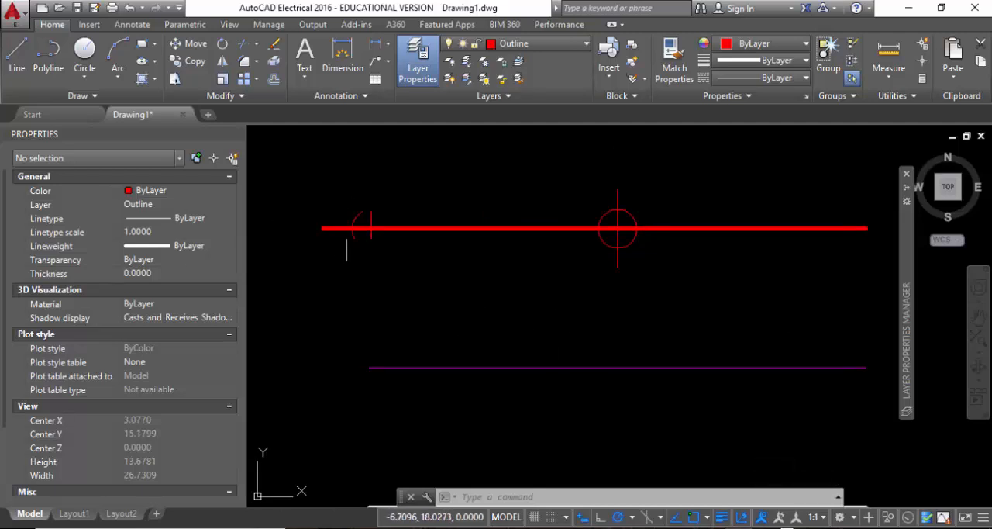
pyautogui.hotkey('ctrl', '1')
pyautogui.scroll(-4, 547, 216)
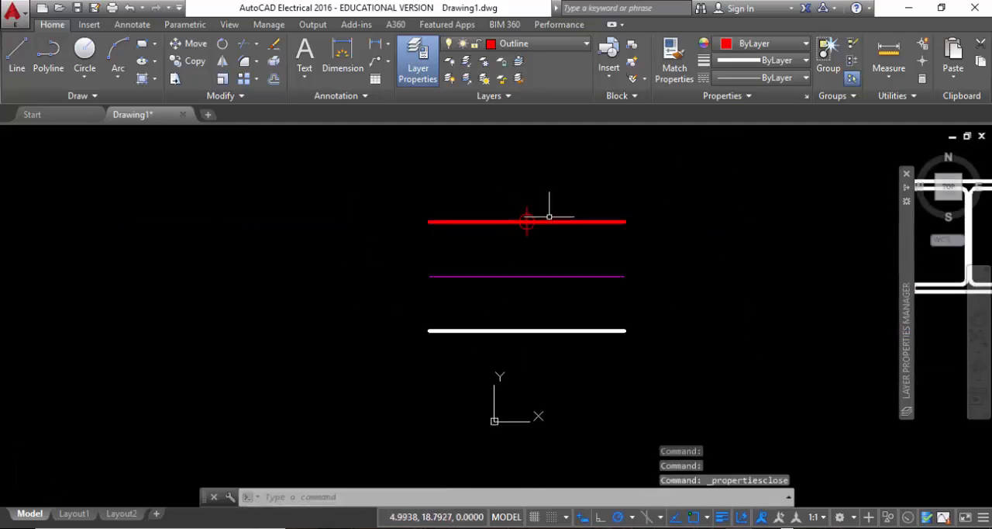
pyautogui.scroll(-4, 405, 242)
pyautogui.moveTo(587, 274)
pyautogui.mouseDown(button='middle')
pyautogui.moveTo(531, 257)
pyautogui.moveTo(438, 272)
pyautogui.mouseUp(button='middle')
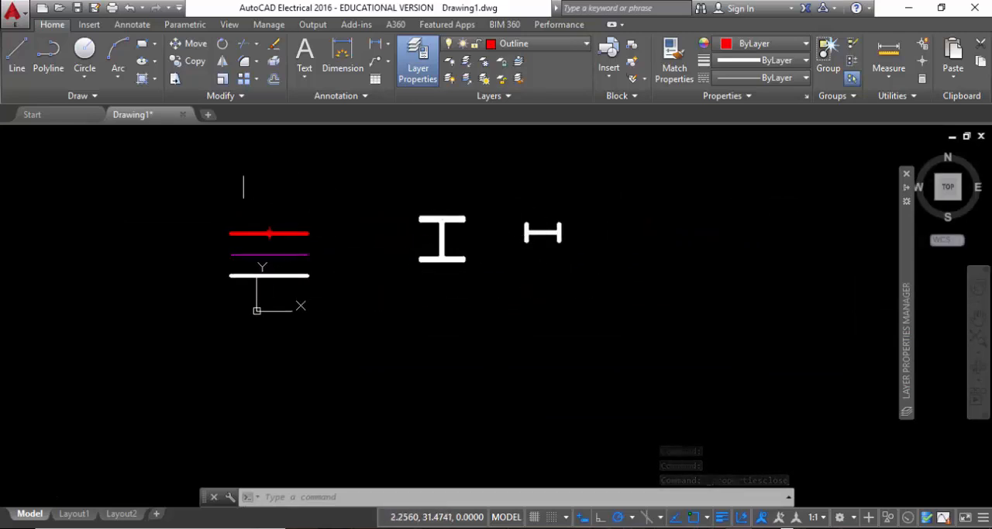
# Delete the red line together with its division point, and delete the magenta and white lines below it.
pyautogui.scroll(4, 276, 232)
pyautogui.click(361, 261)
pyautogui.click(211, 159)
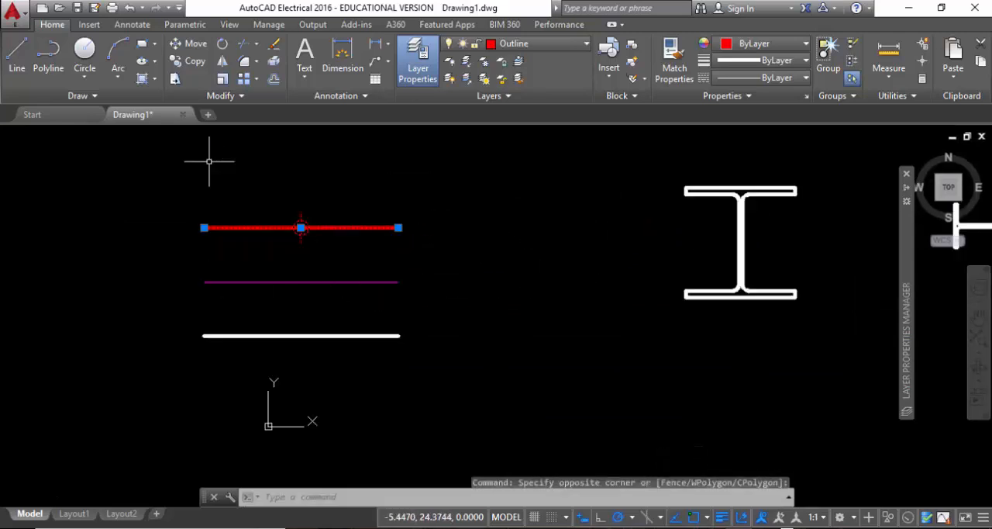
pyautogui.press('Delete')
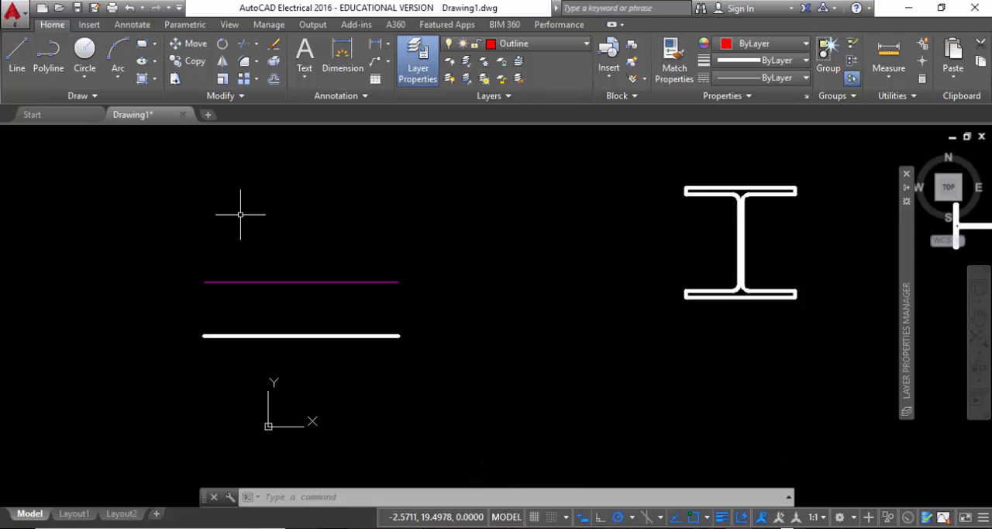
pyautogui.click(404, 397)
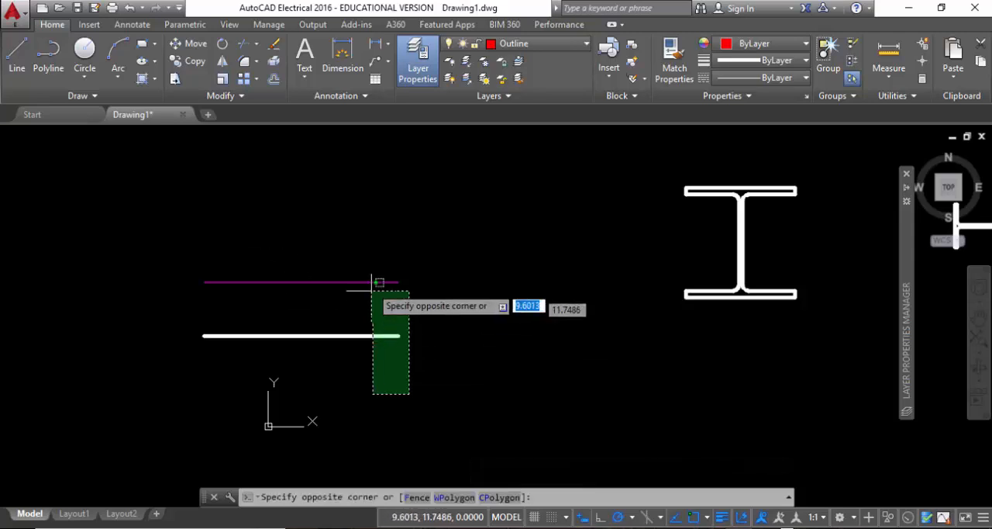
pyautogui.click(374, 269)
pyautogui.press('Delete')
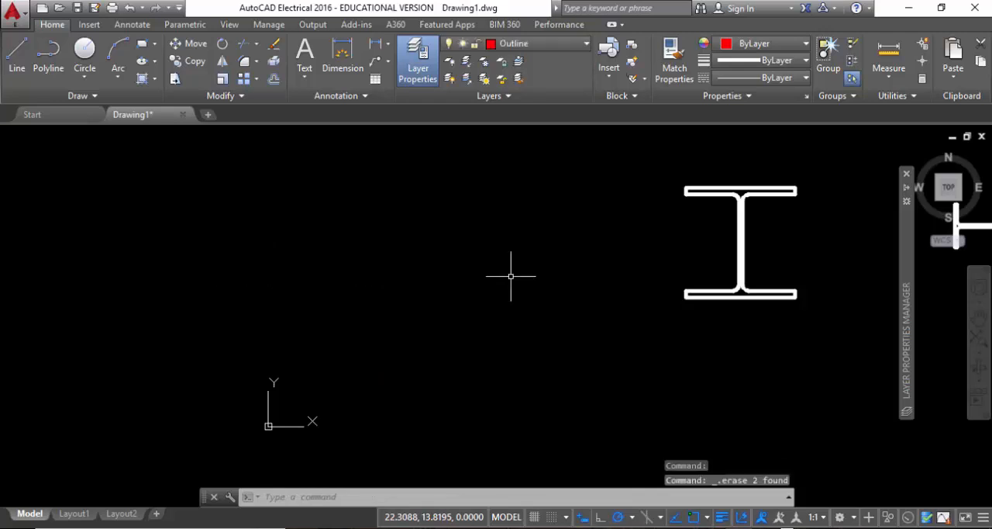